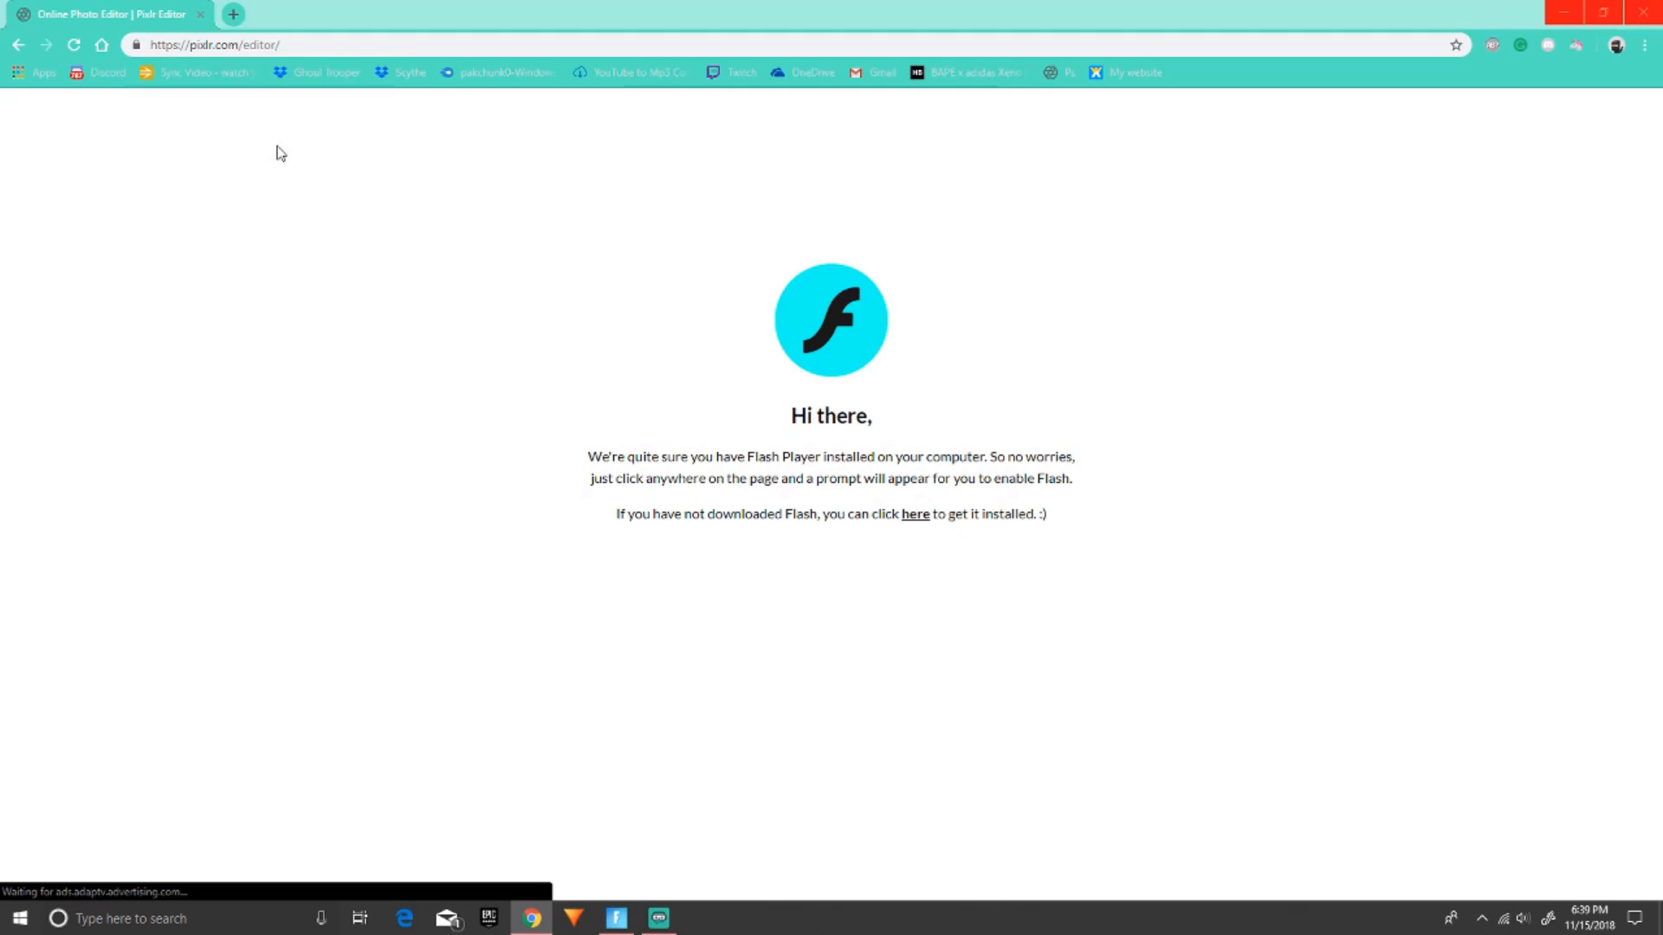
# Reload the Pixlr Editor page and create a new transparent image with the Movie 1080p preset.
pyautogui.click(74, 44)
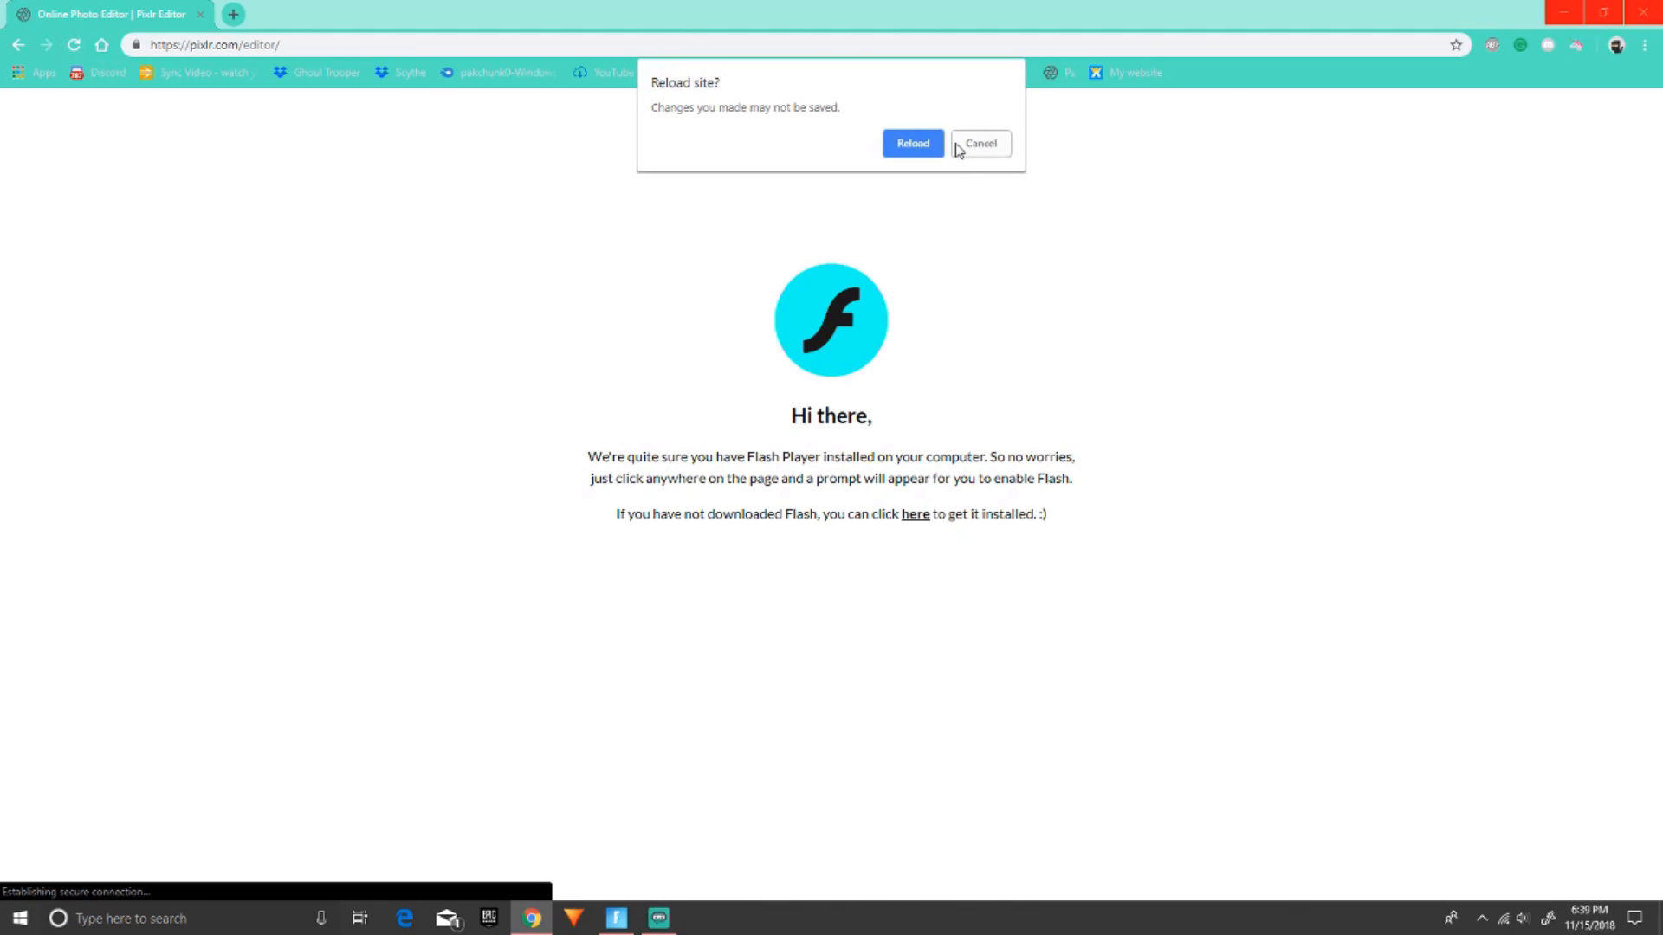
pyautogui.click(914, 144)
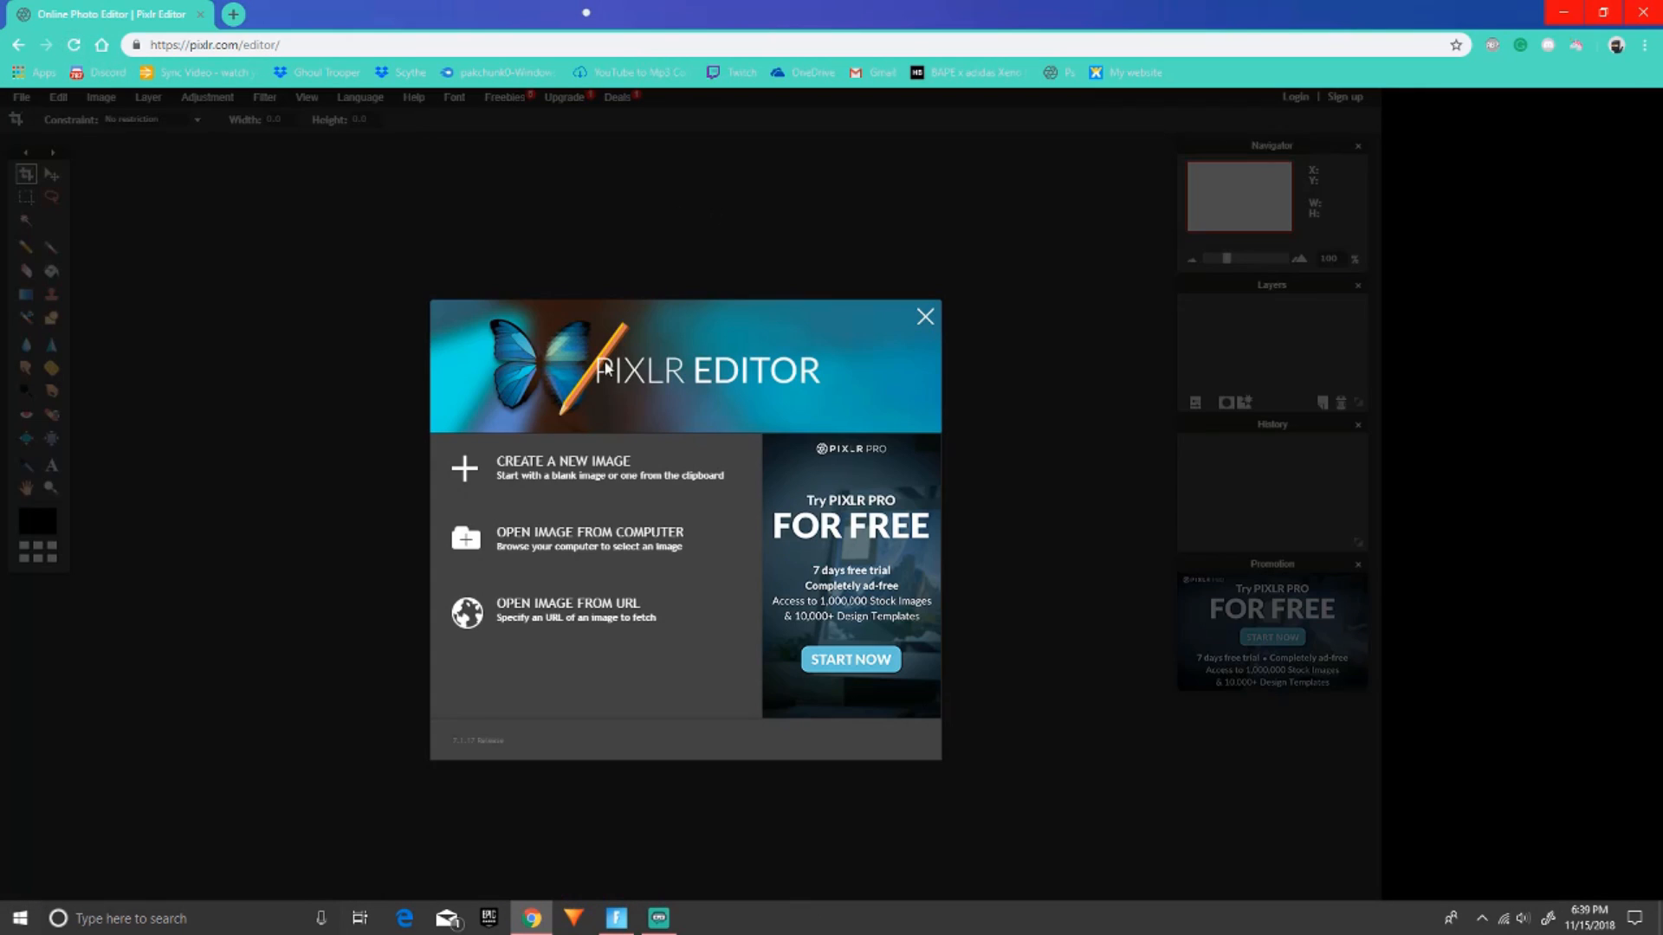
pyautogui.click(556, 476)
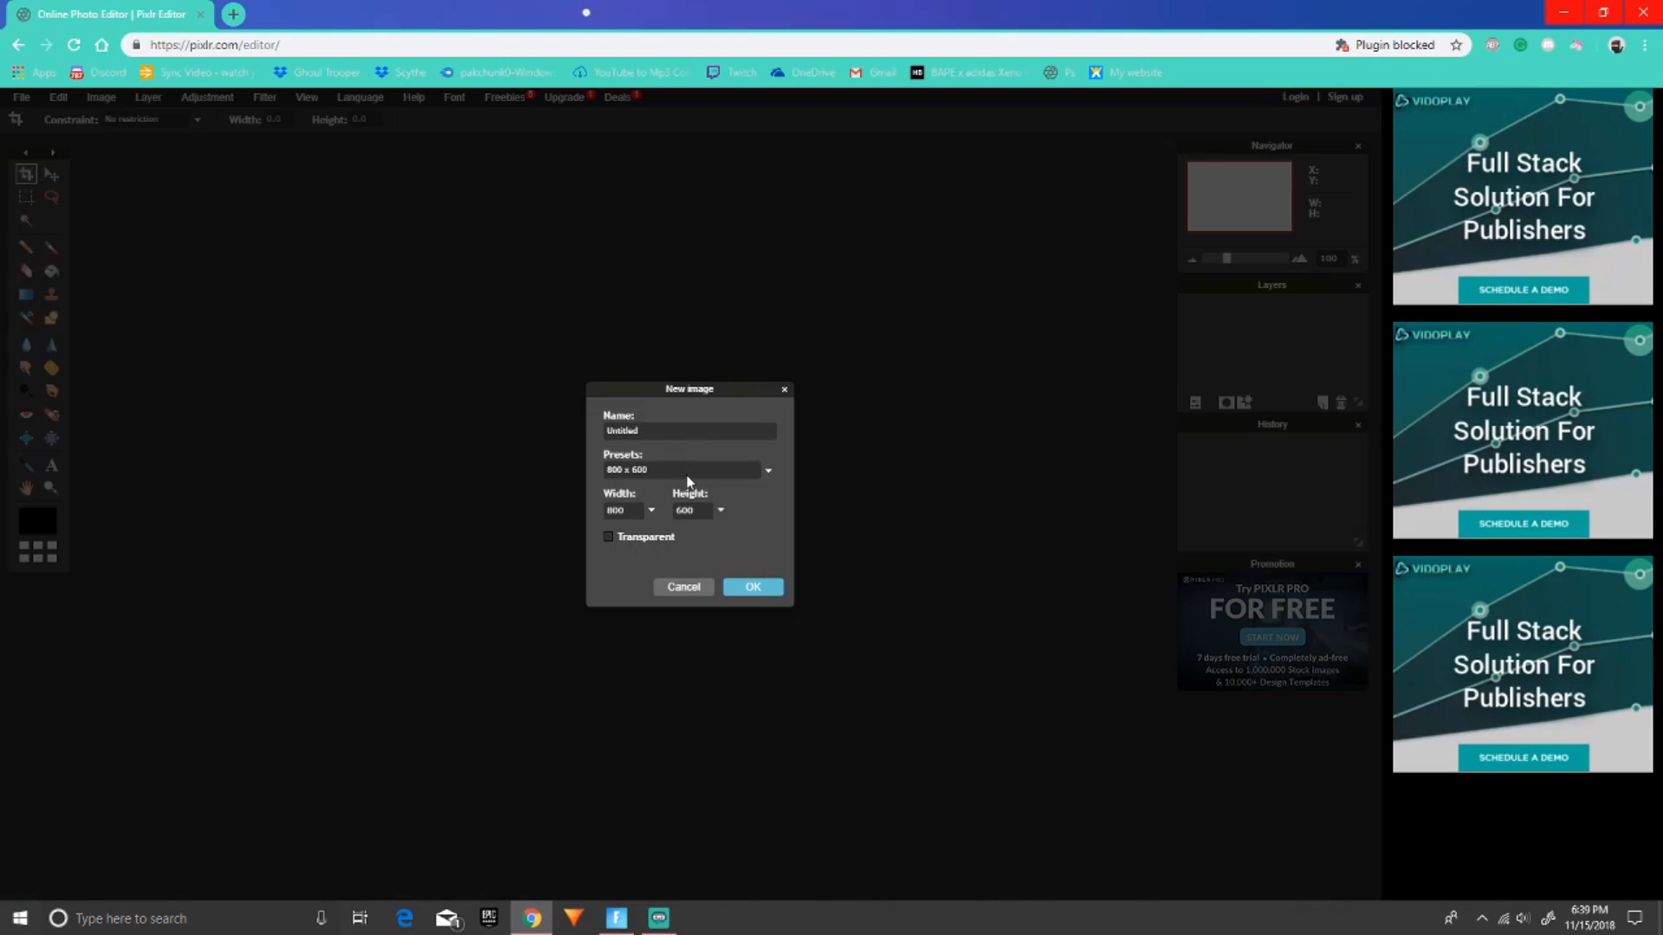
pyautogui.click(688, 478)
pyautogui.scroll(-3, 628, 623)
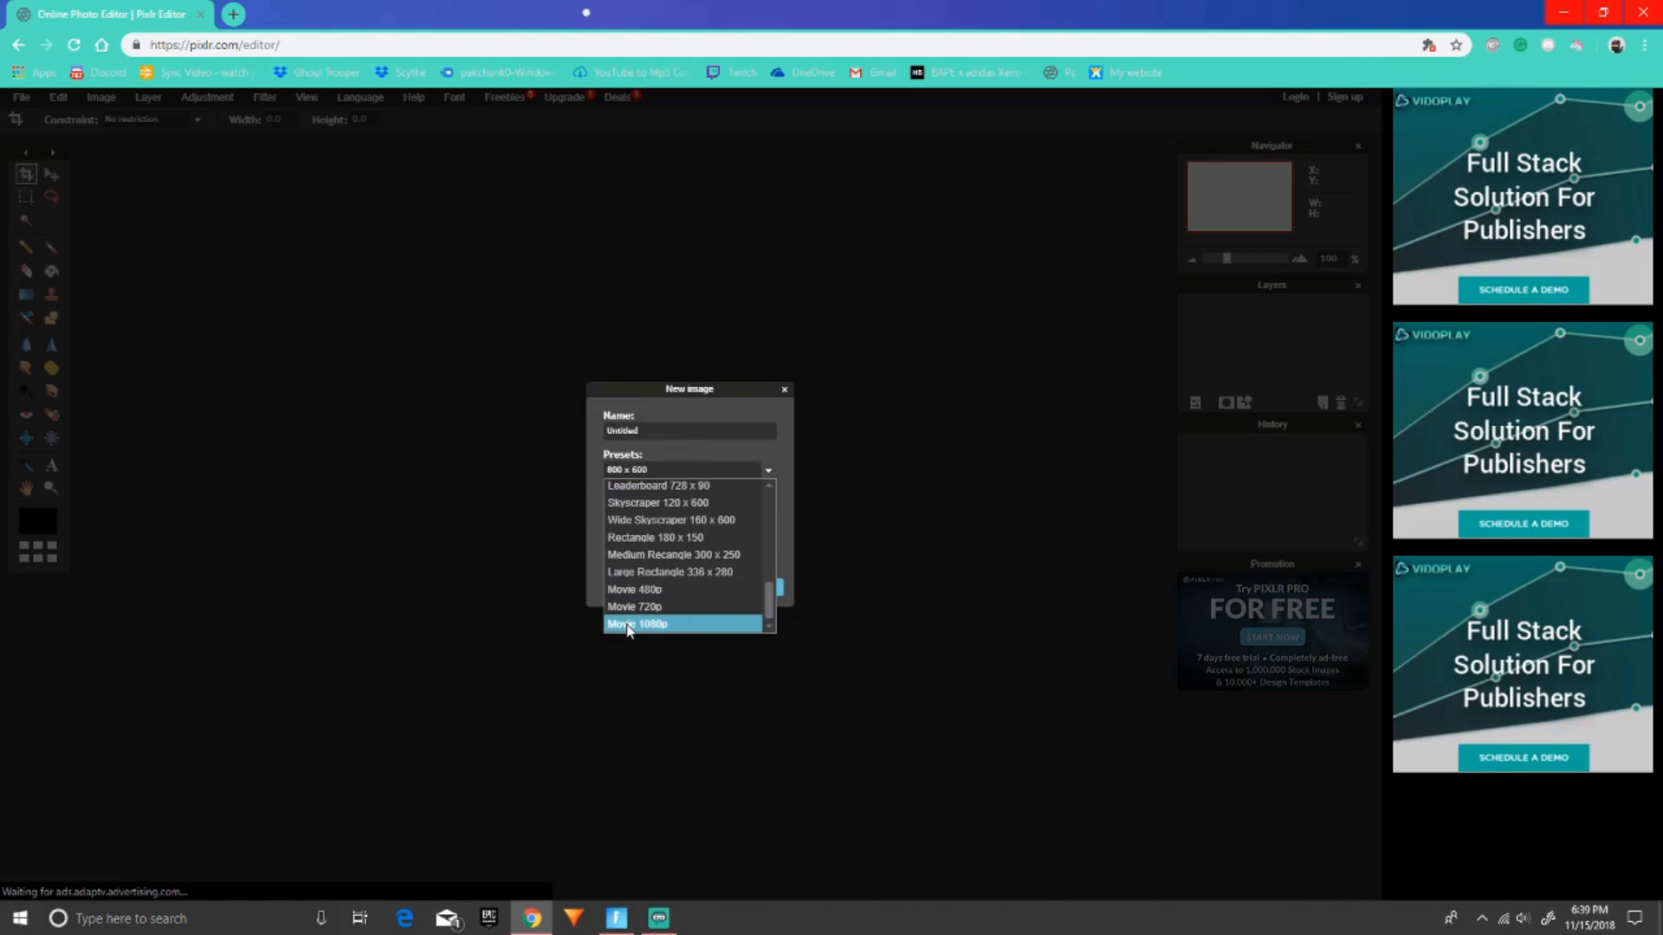
pyautogui.click(628, 623)
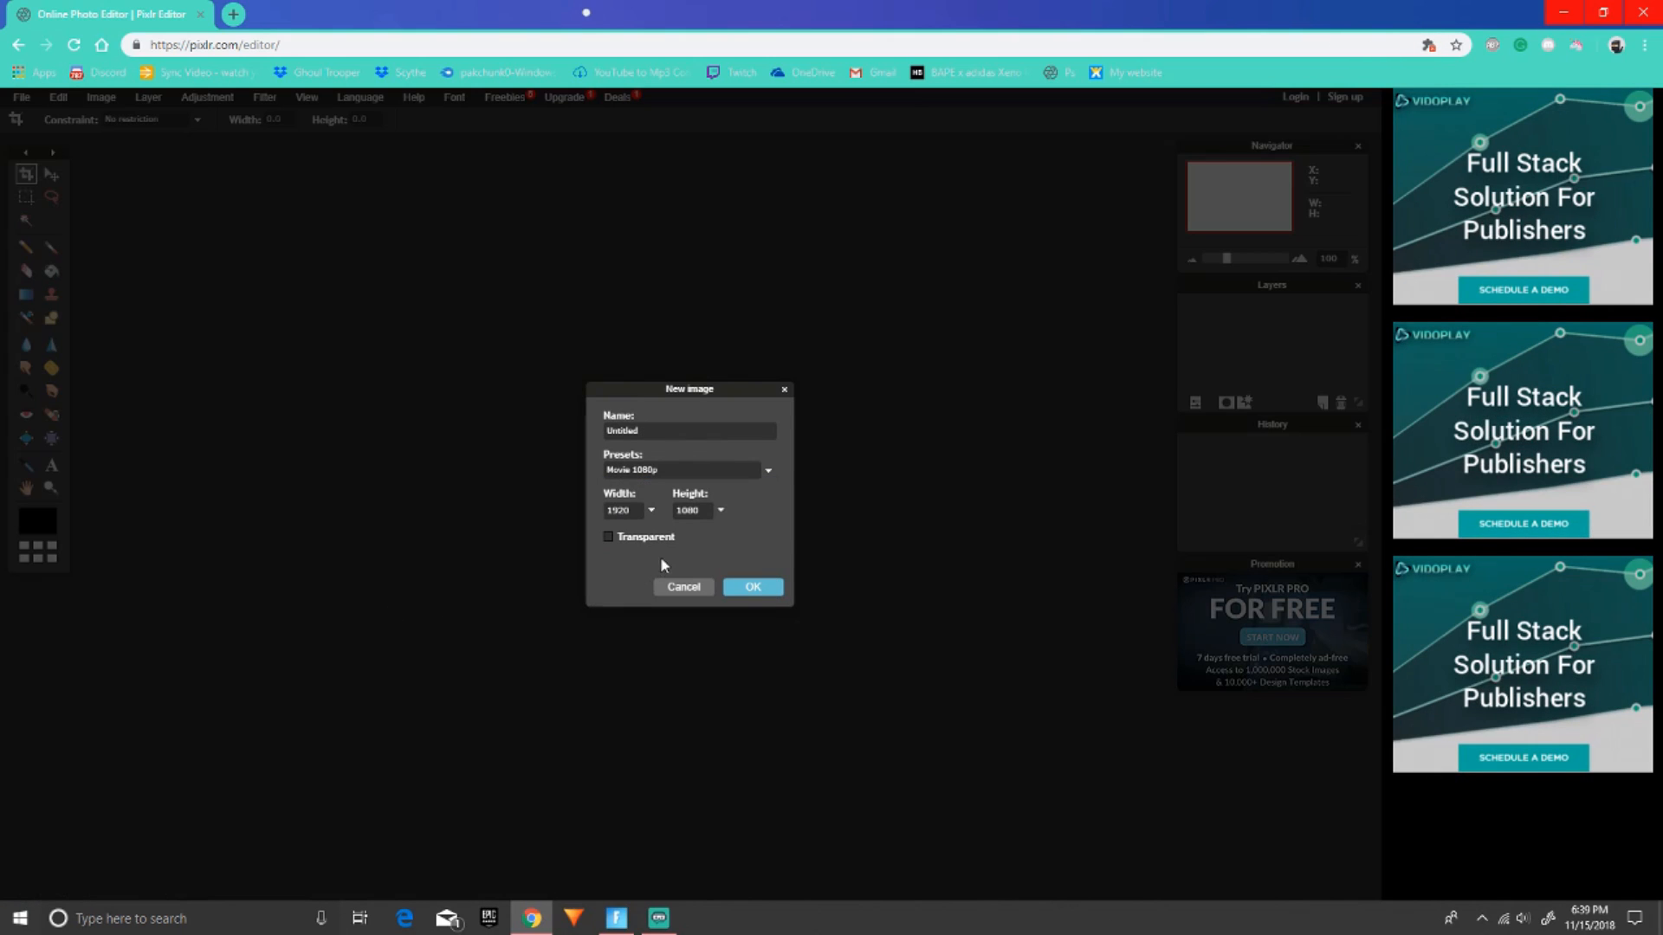
pyautogui.click(753, 587)
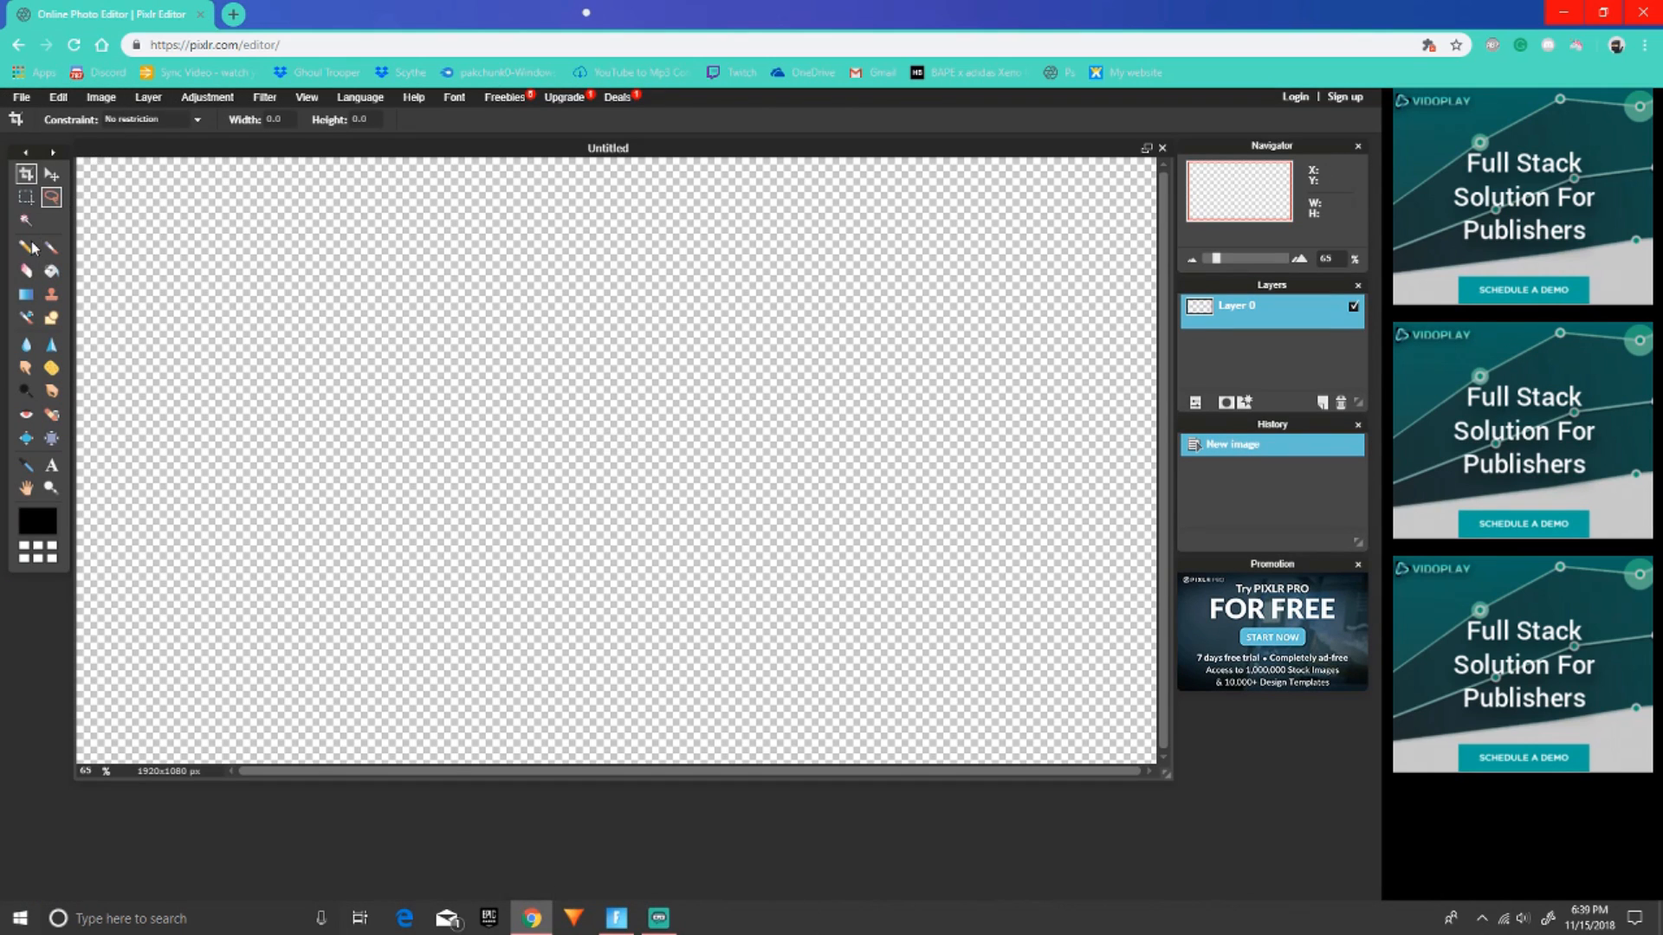
# Try a marquee selection and a black paint bucket fill on the blank canvas, and revert the fill.
pyautogui.click(25, 201)
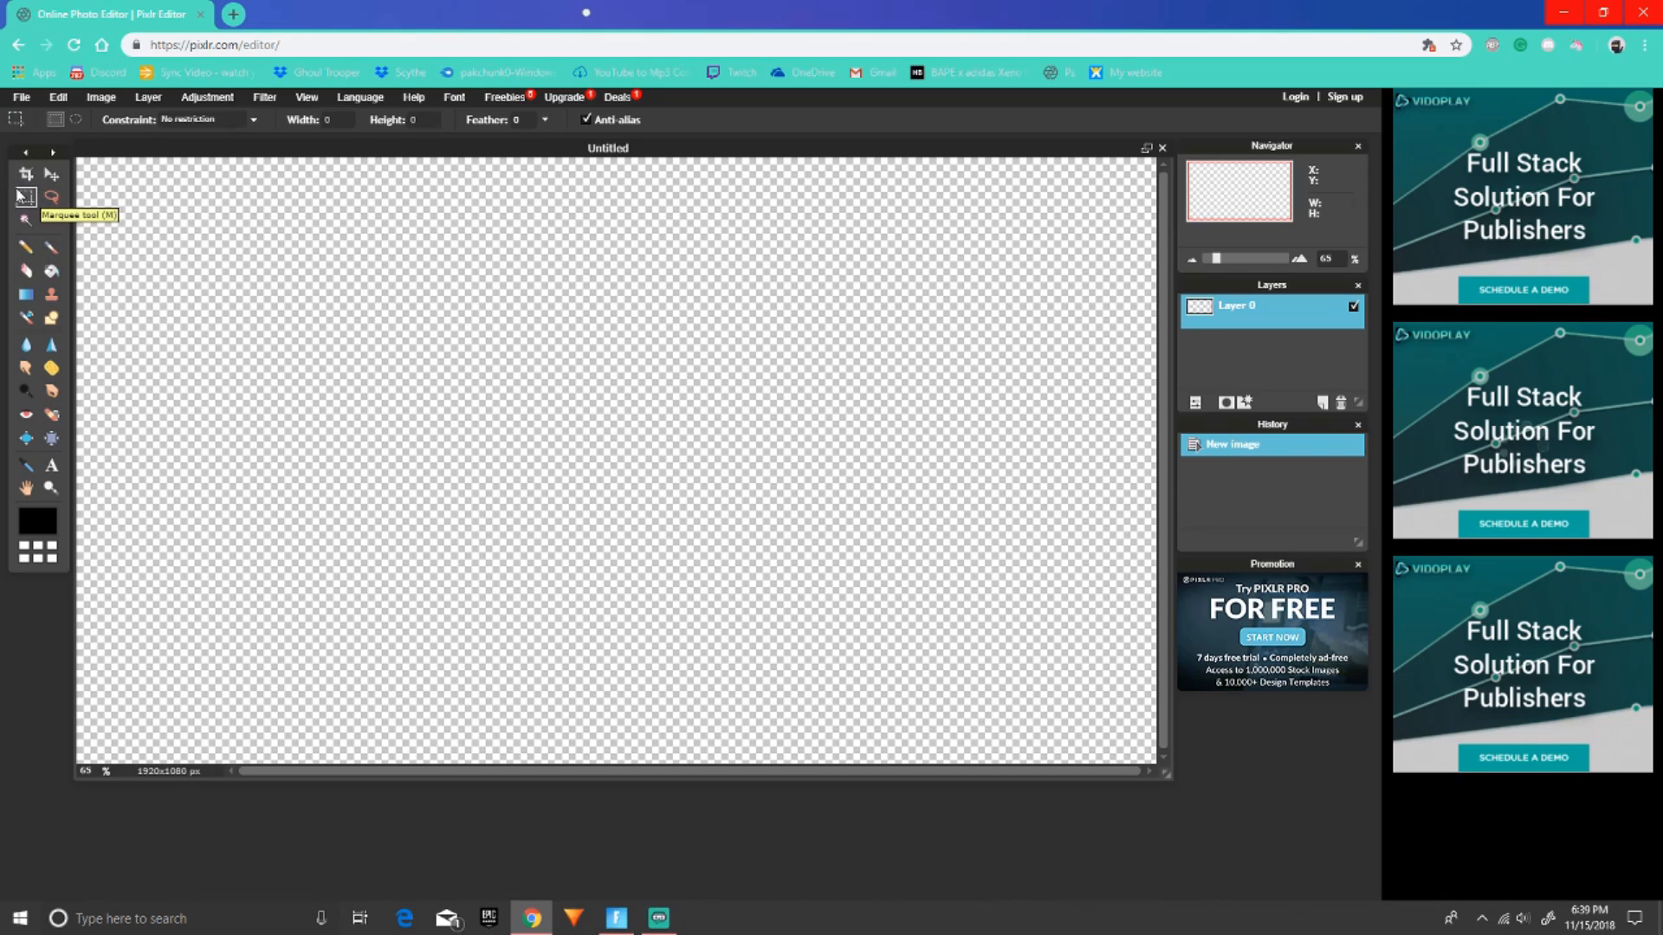
pyautogui.moveTo(158, 176); pyautogui.dragTo(387, 749)
pyautogui.click(461, 732)
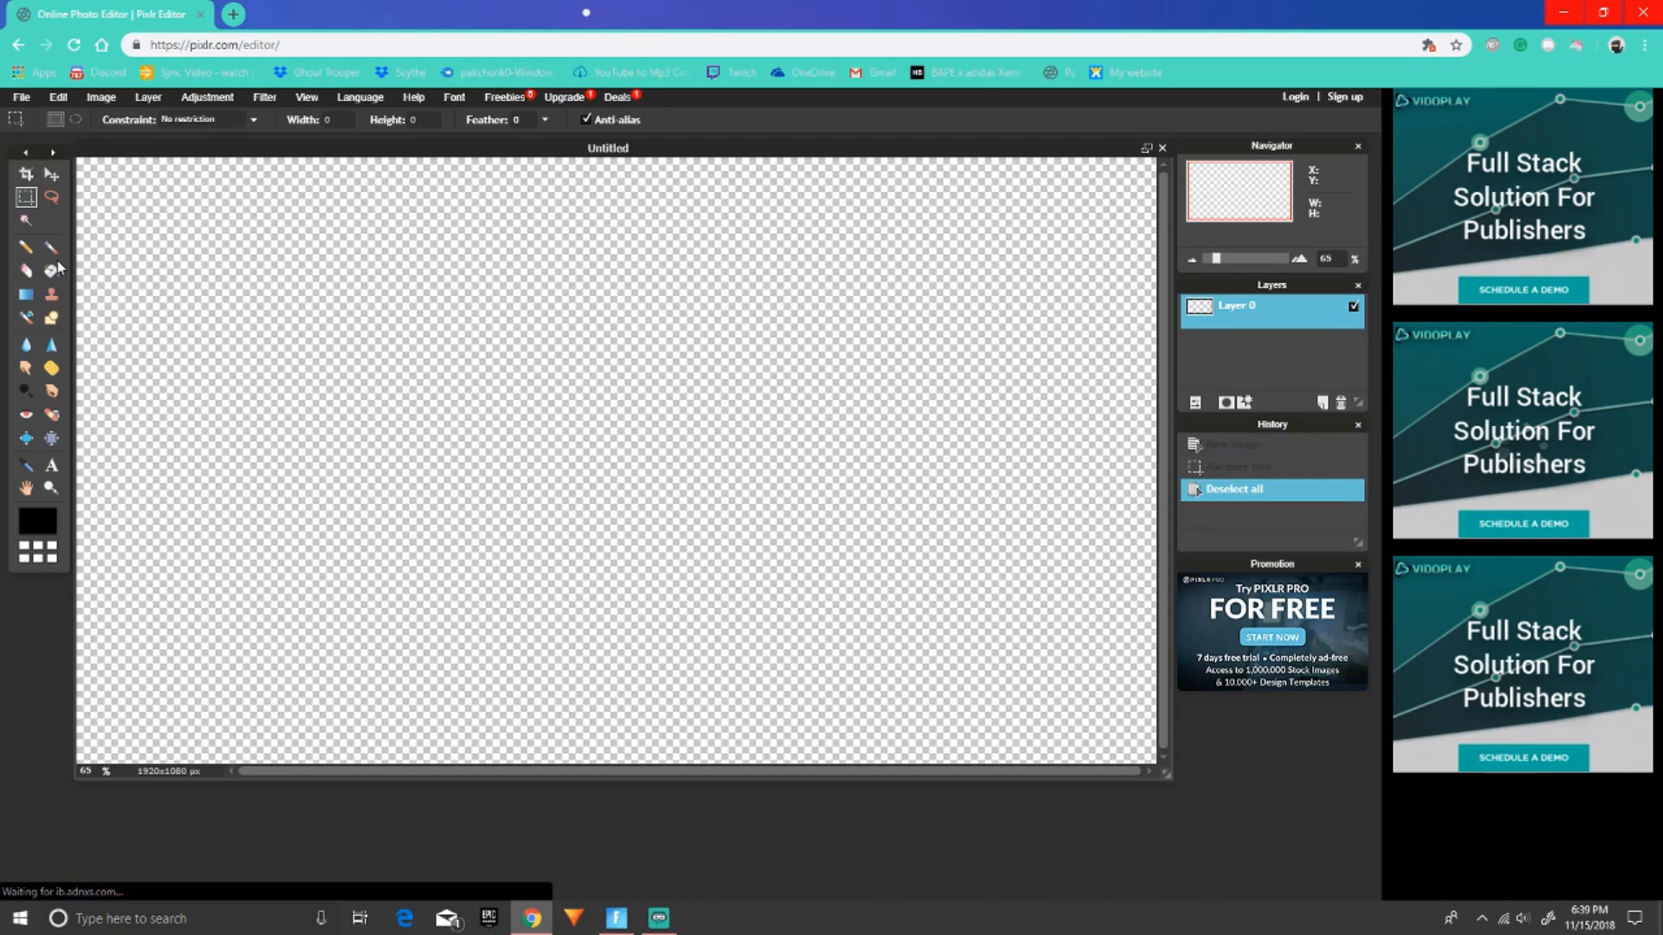
pyautogui.click(51, 271)
pyautogui.click(330, 359)
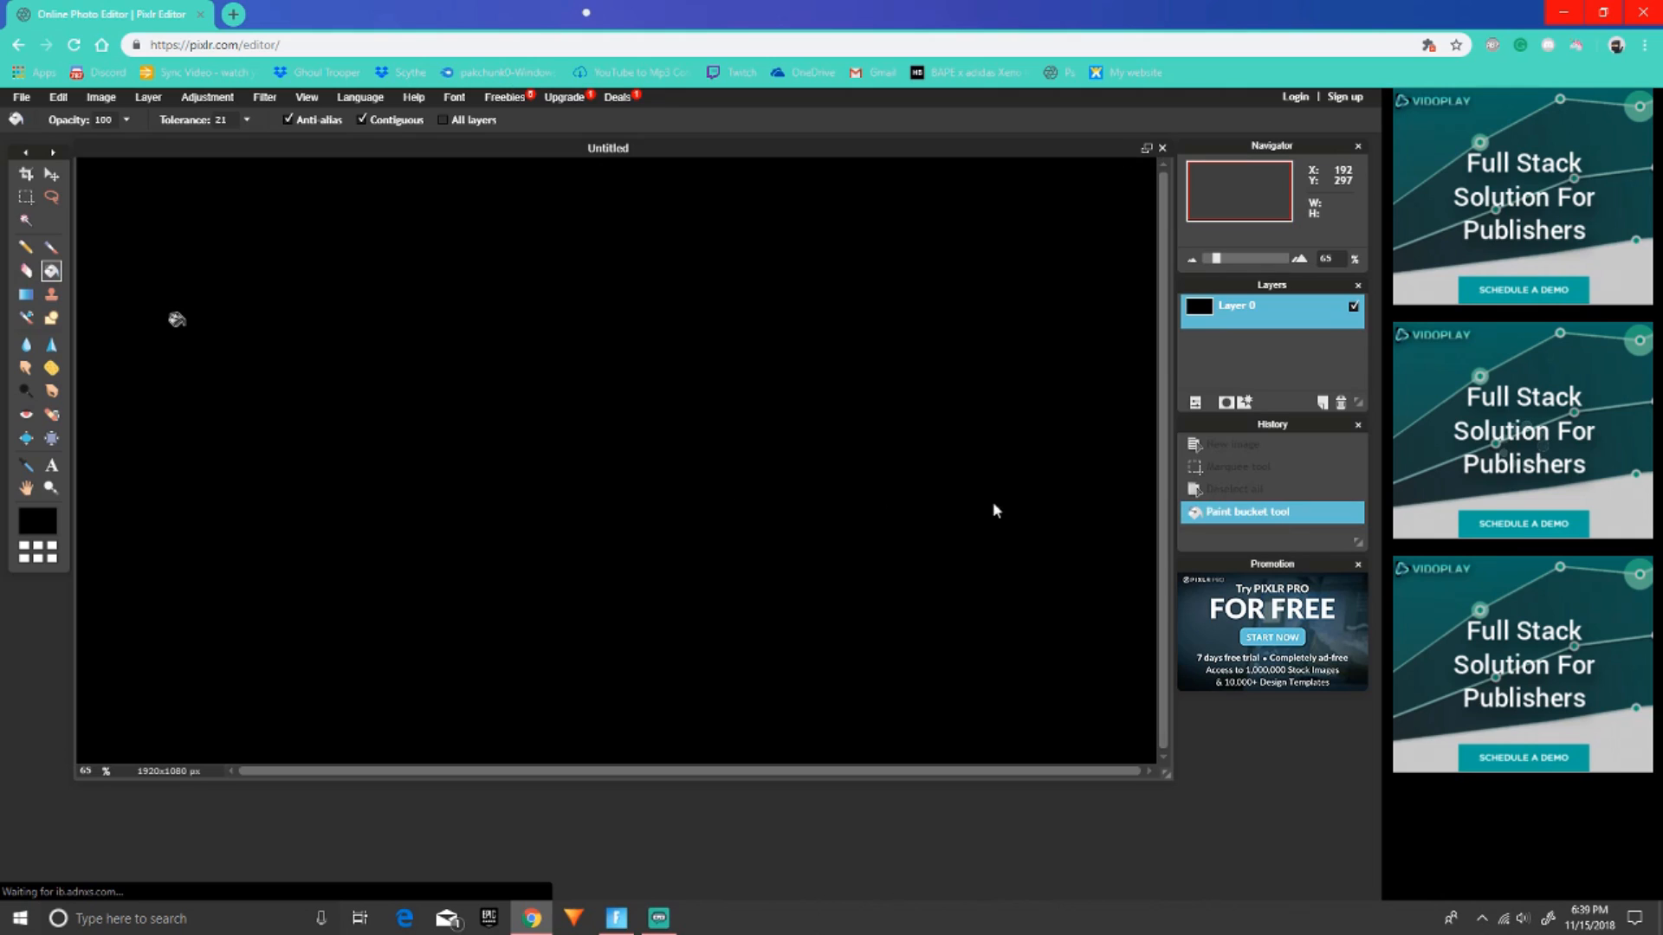
pyautogui.click(1233, 490)
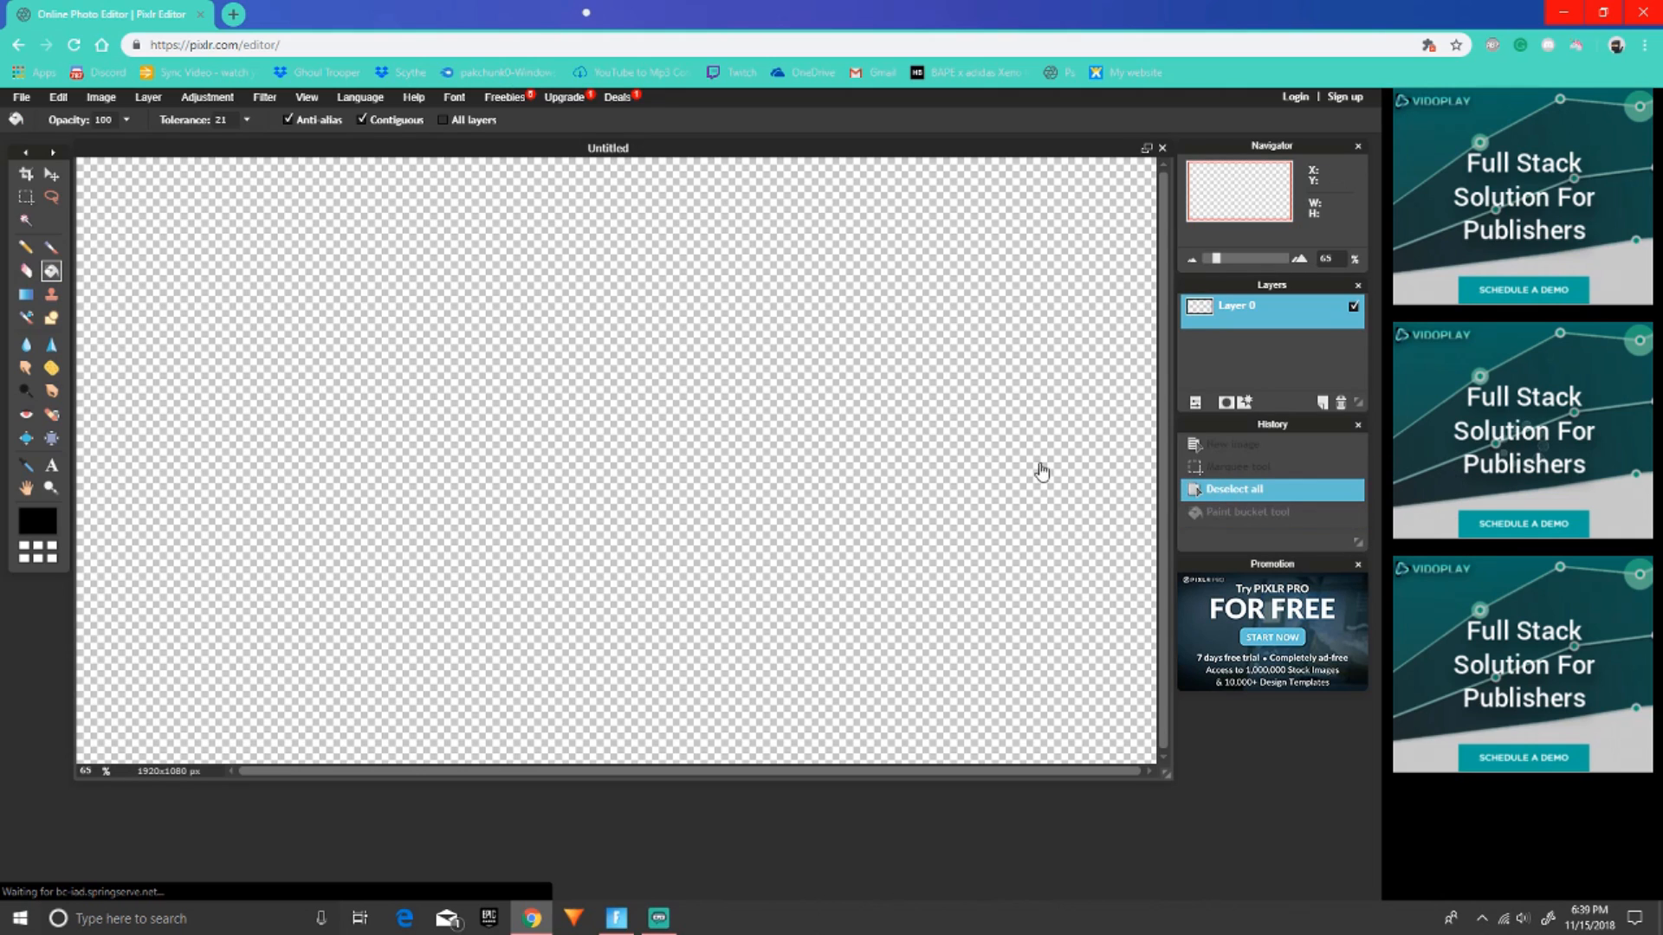
# Marquee-select an area about 329 by 528 px near the canvas's upper-left corner, and close the browser without saving.
pyautogui.click(26, 198)
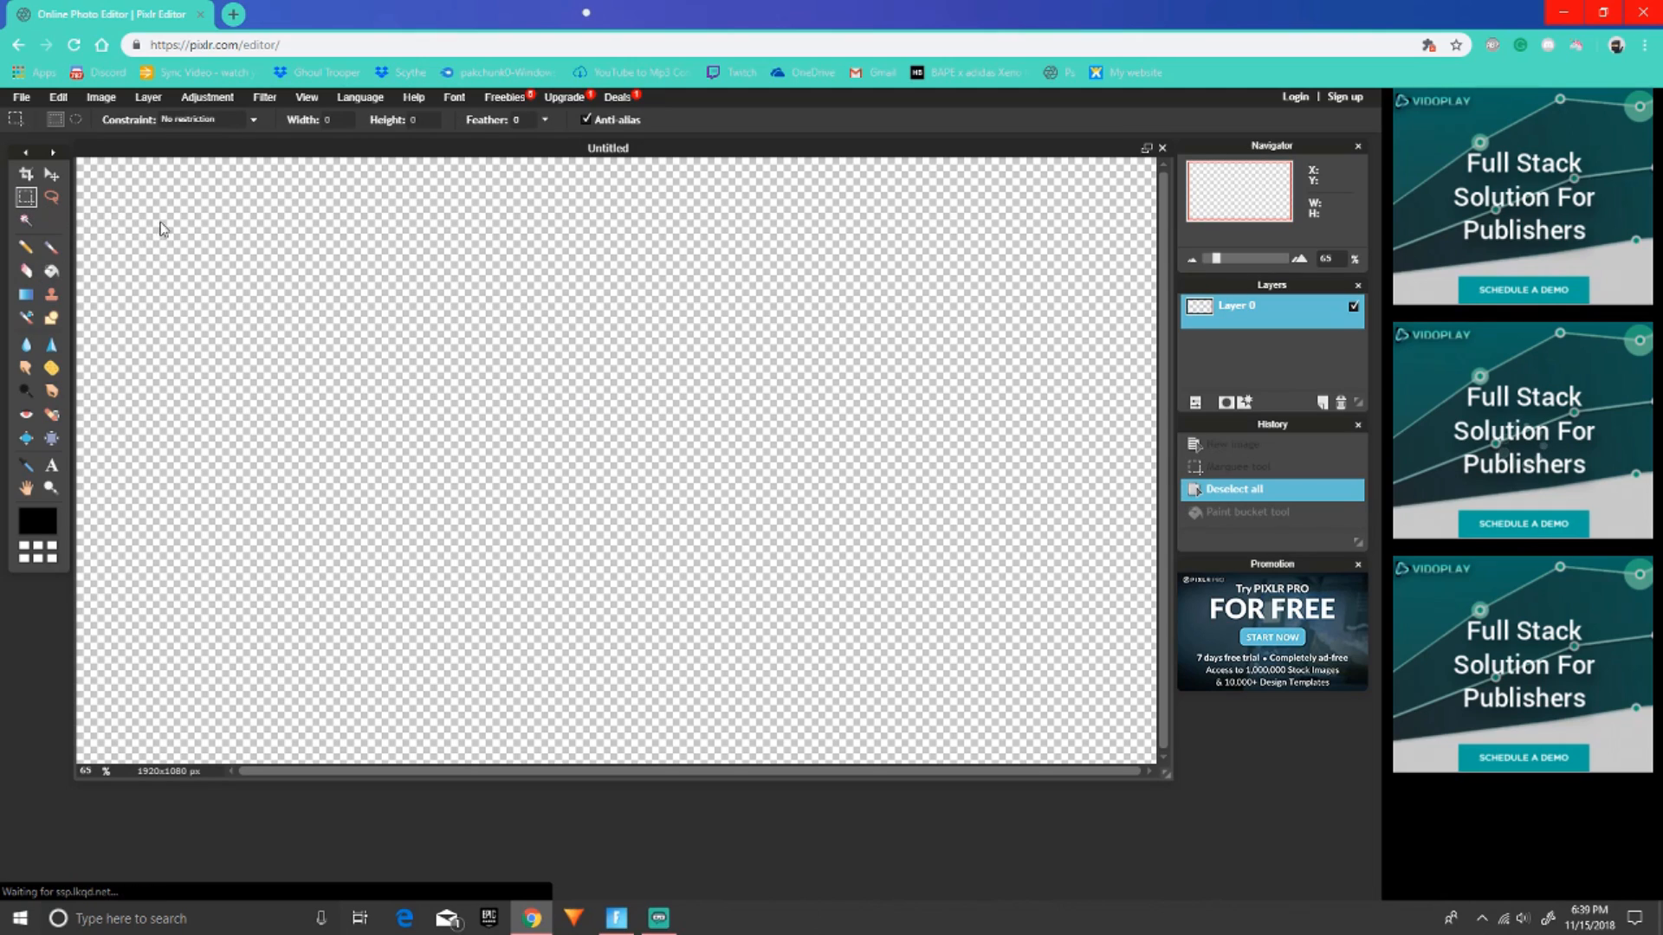
pyautogui.moveTo(155, 208); pyautogui.dragTo(341, 505)
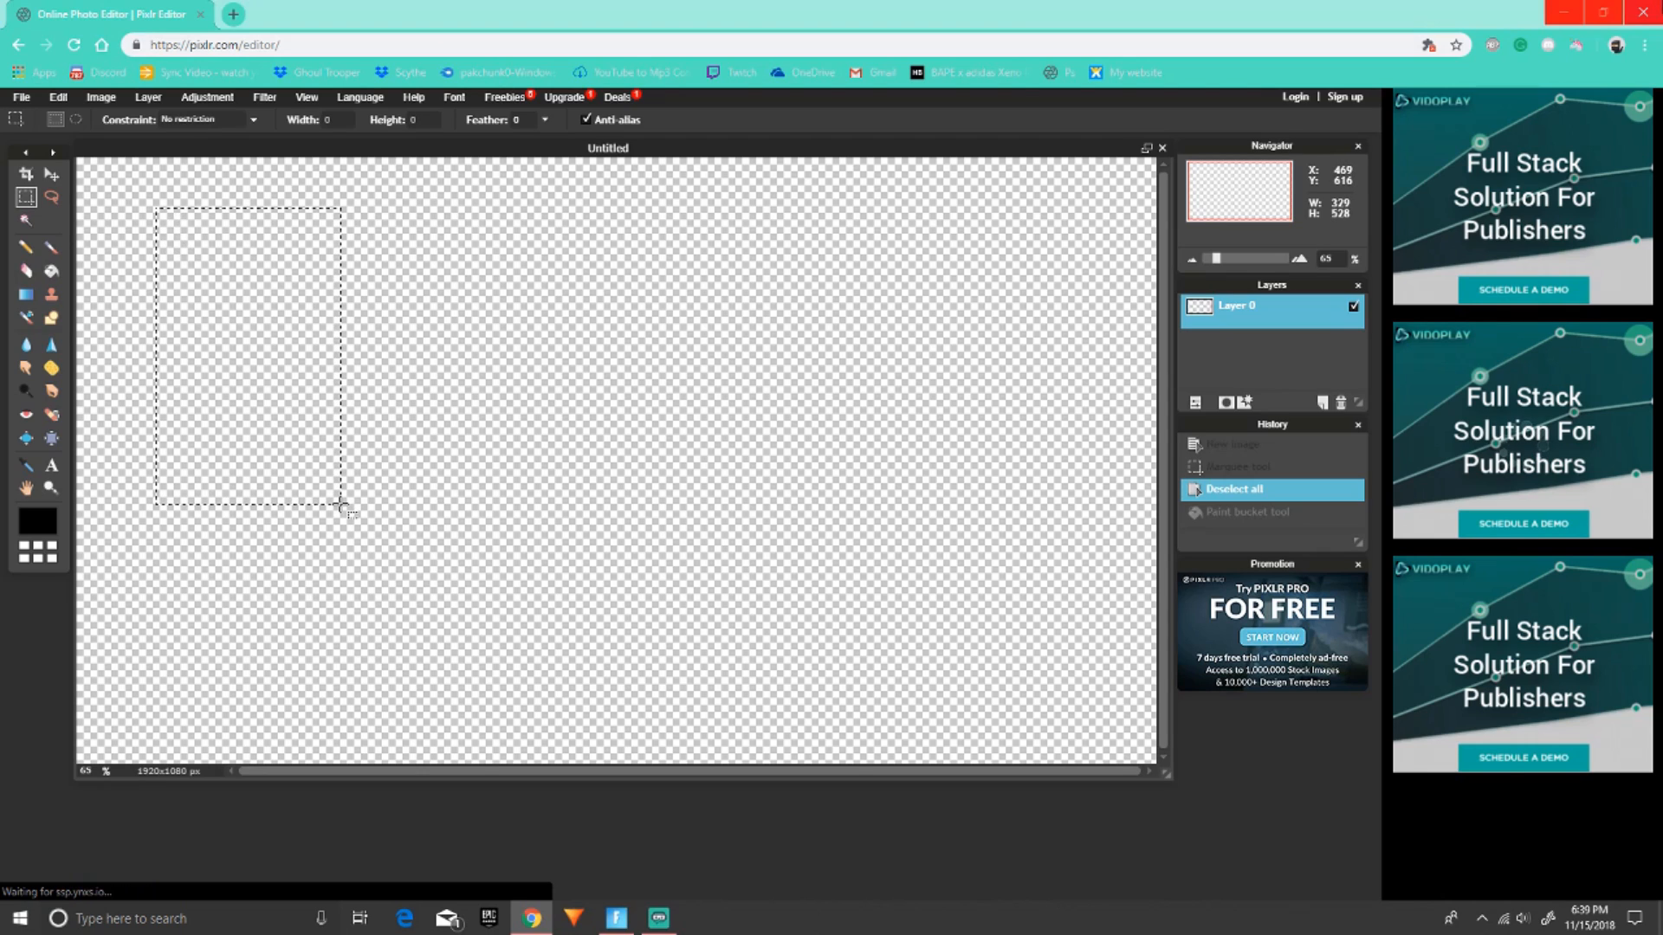
pyautogui.click(1643, 12)
pyautogui.click(939, 149)
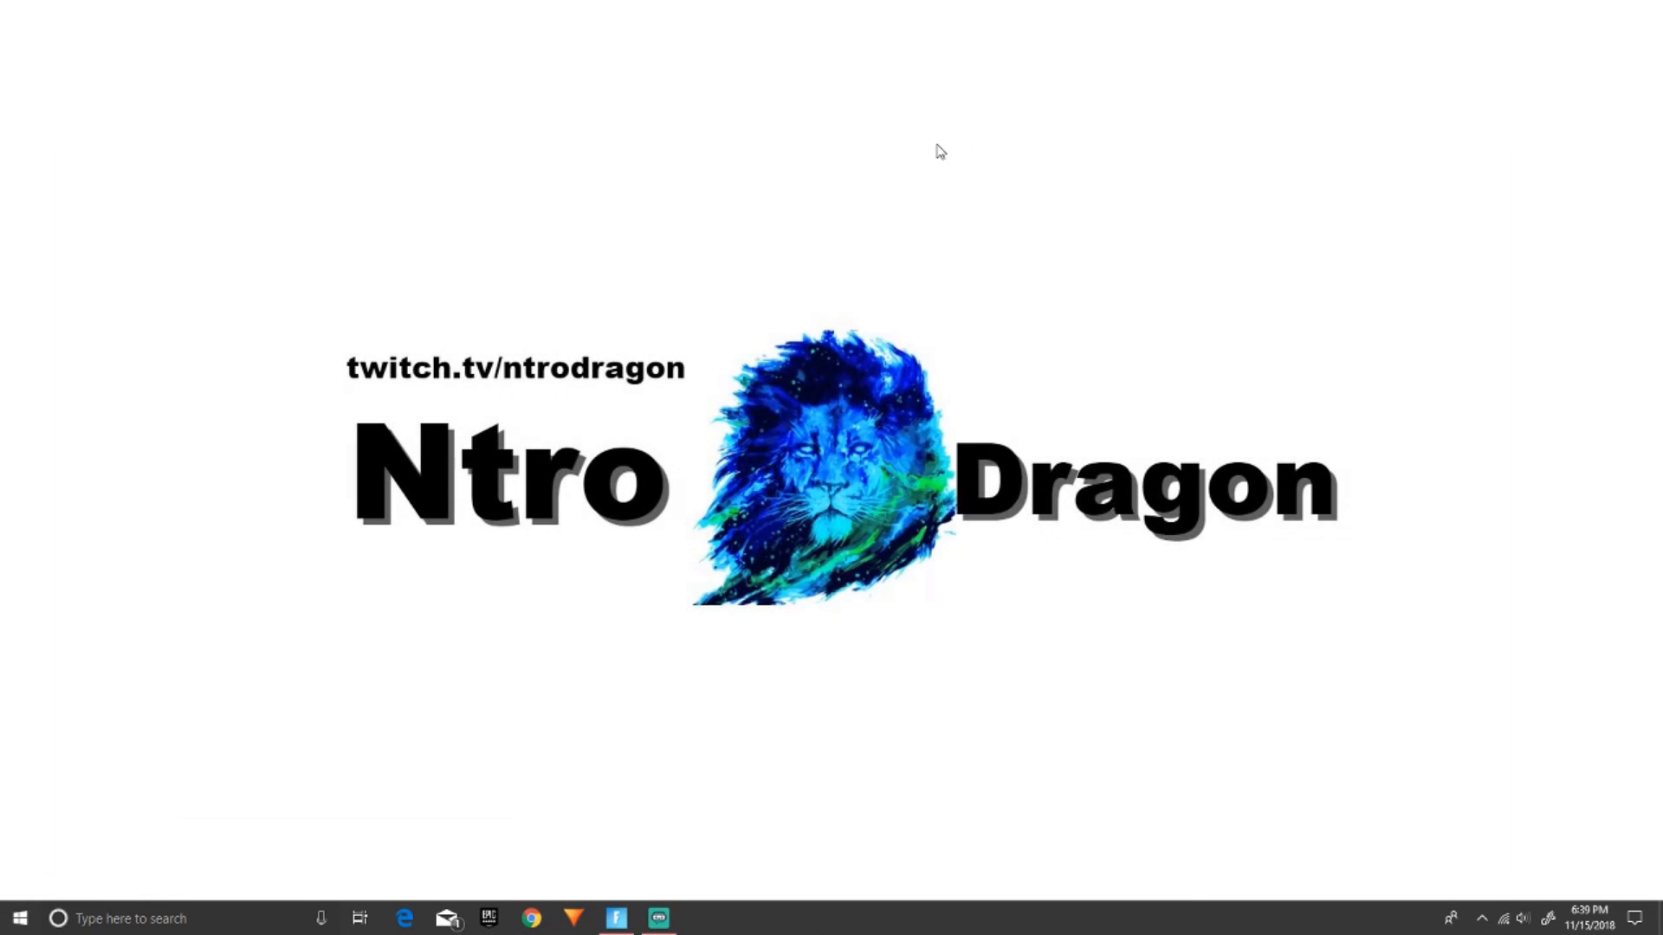
# Switch to Microsoft Edge in a maximized window, go to pixlr.com and open Pixlr Editor.
pyautogui.click(420, 911)
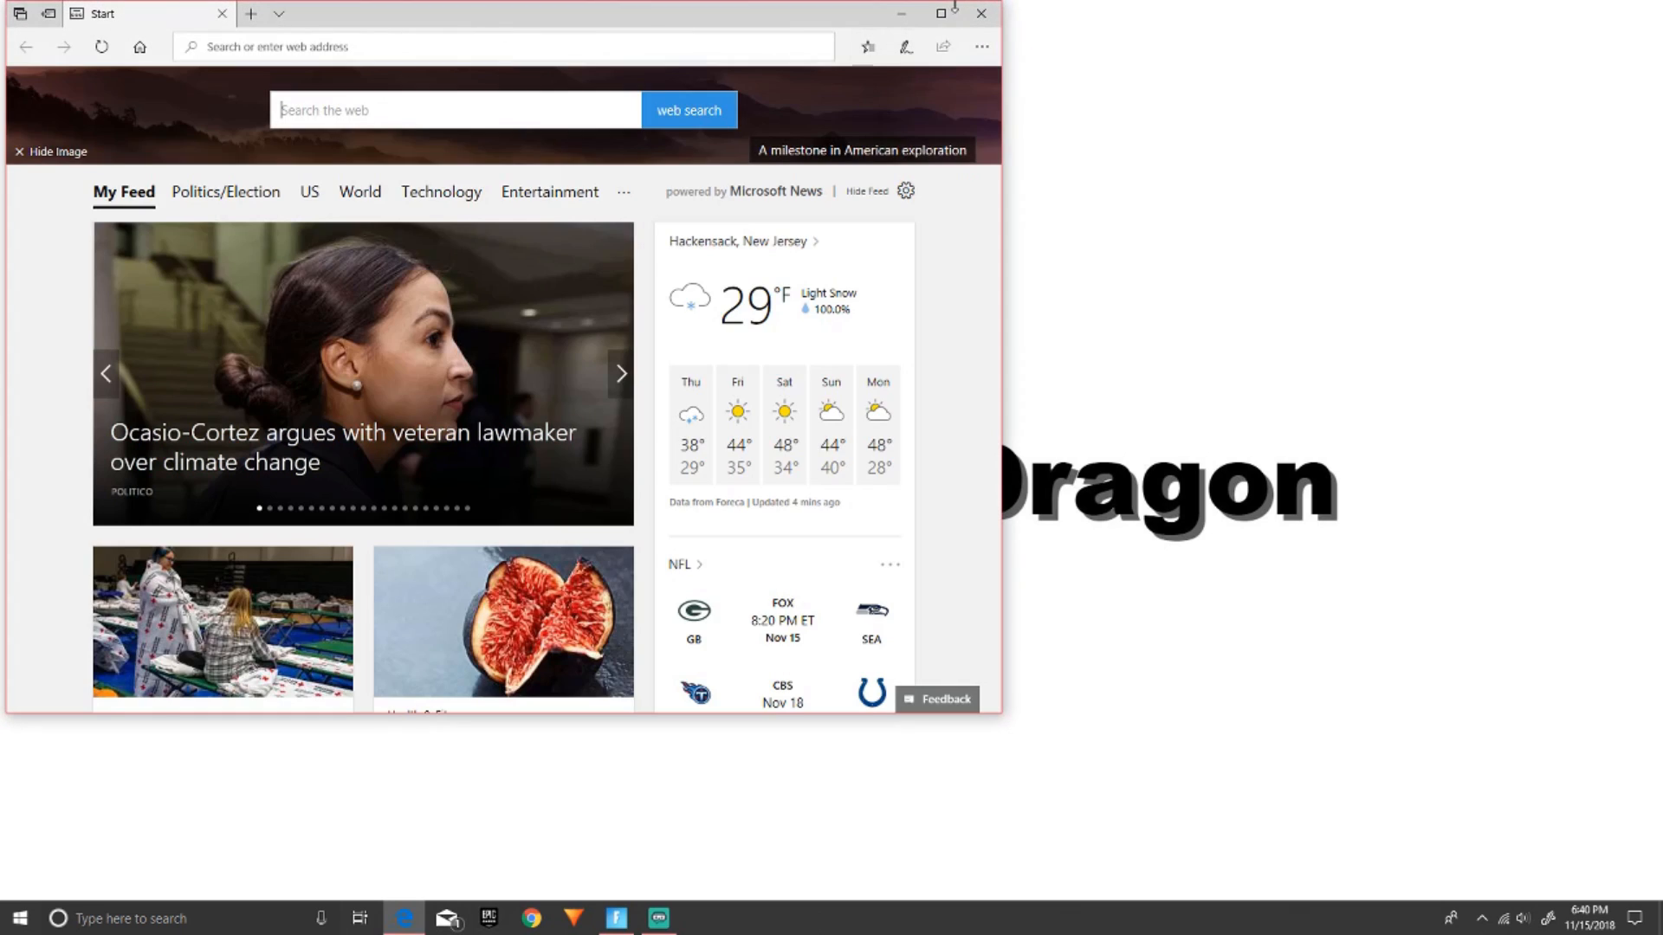
pyautogui.click(941, 13)
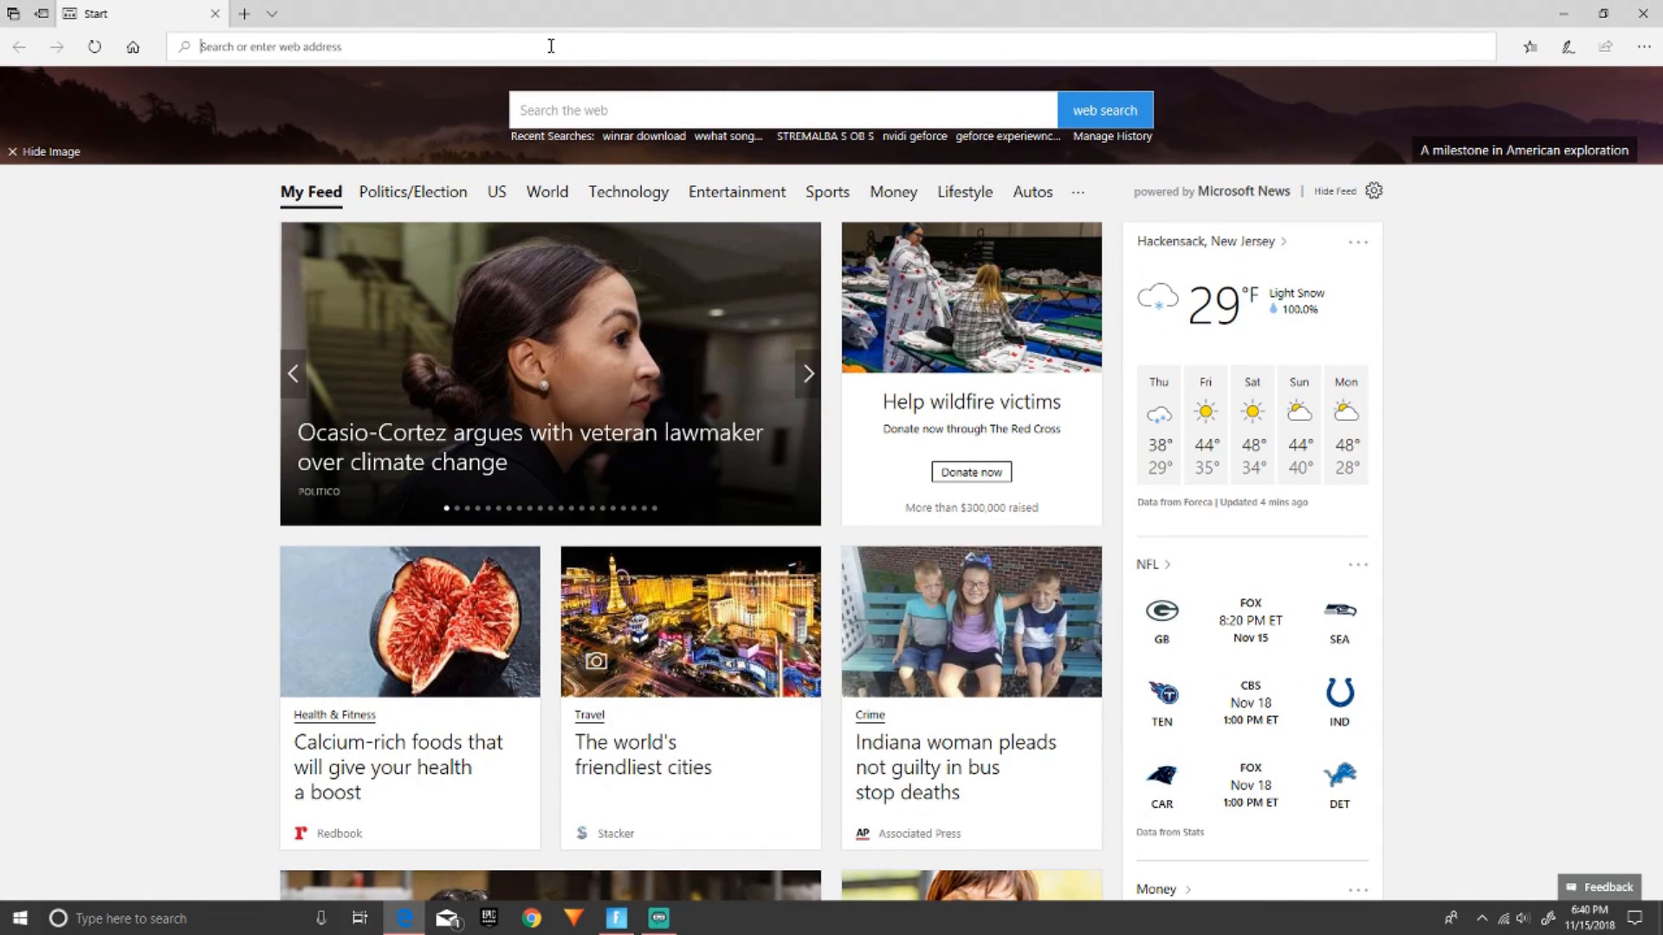
pyautogui.write('pixlr.com')
pyautogui.press('Return')
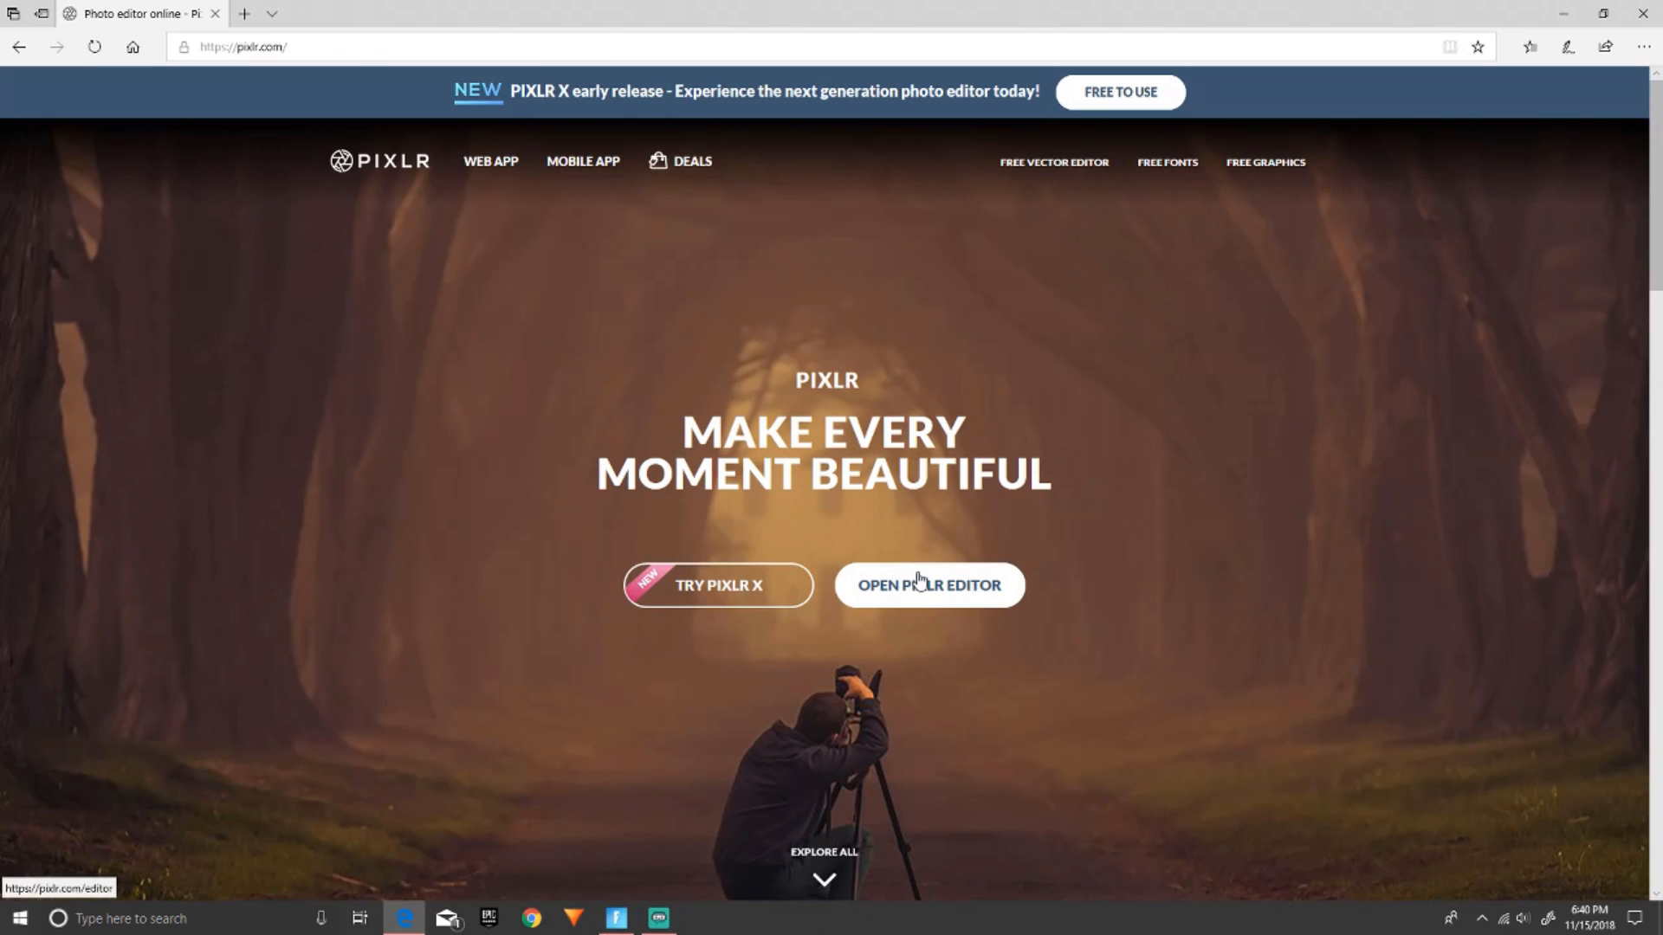
pyautogui.click(920, 580)
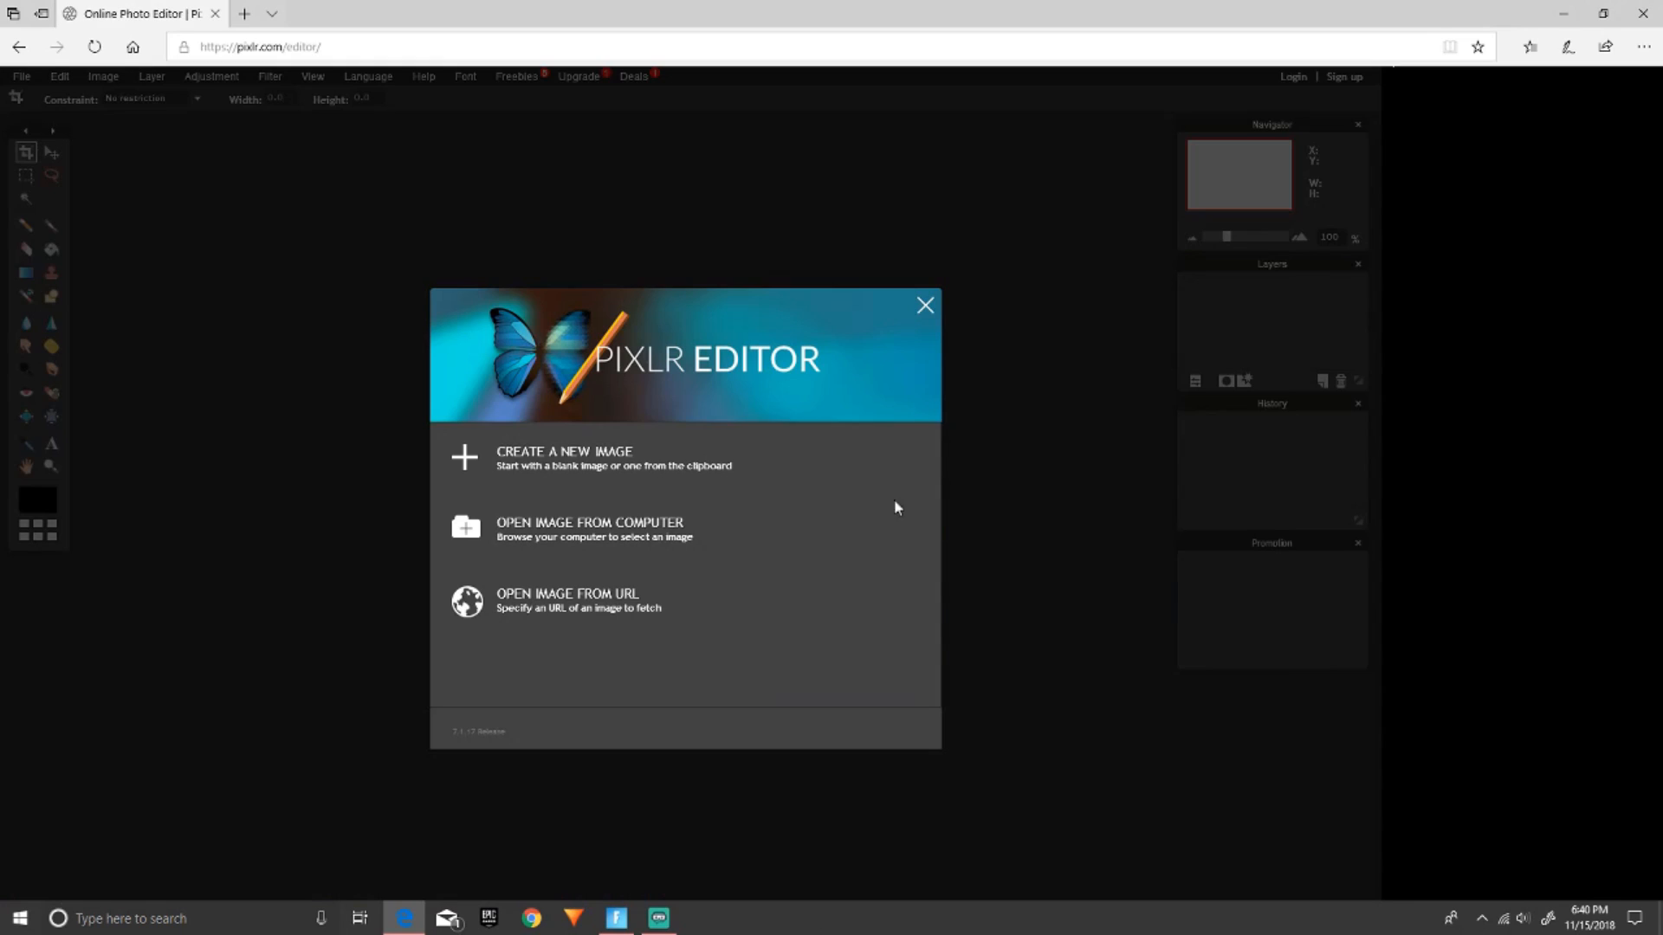
# Create a new transparent image with the Movie 1080p preset.
pyautogui.click(548, 454)
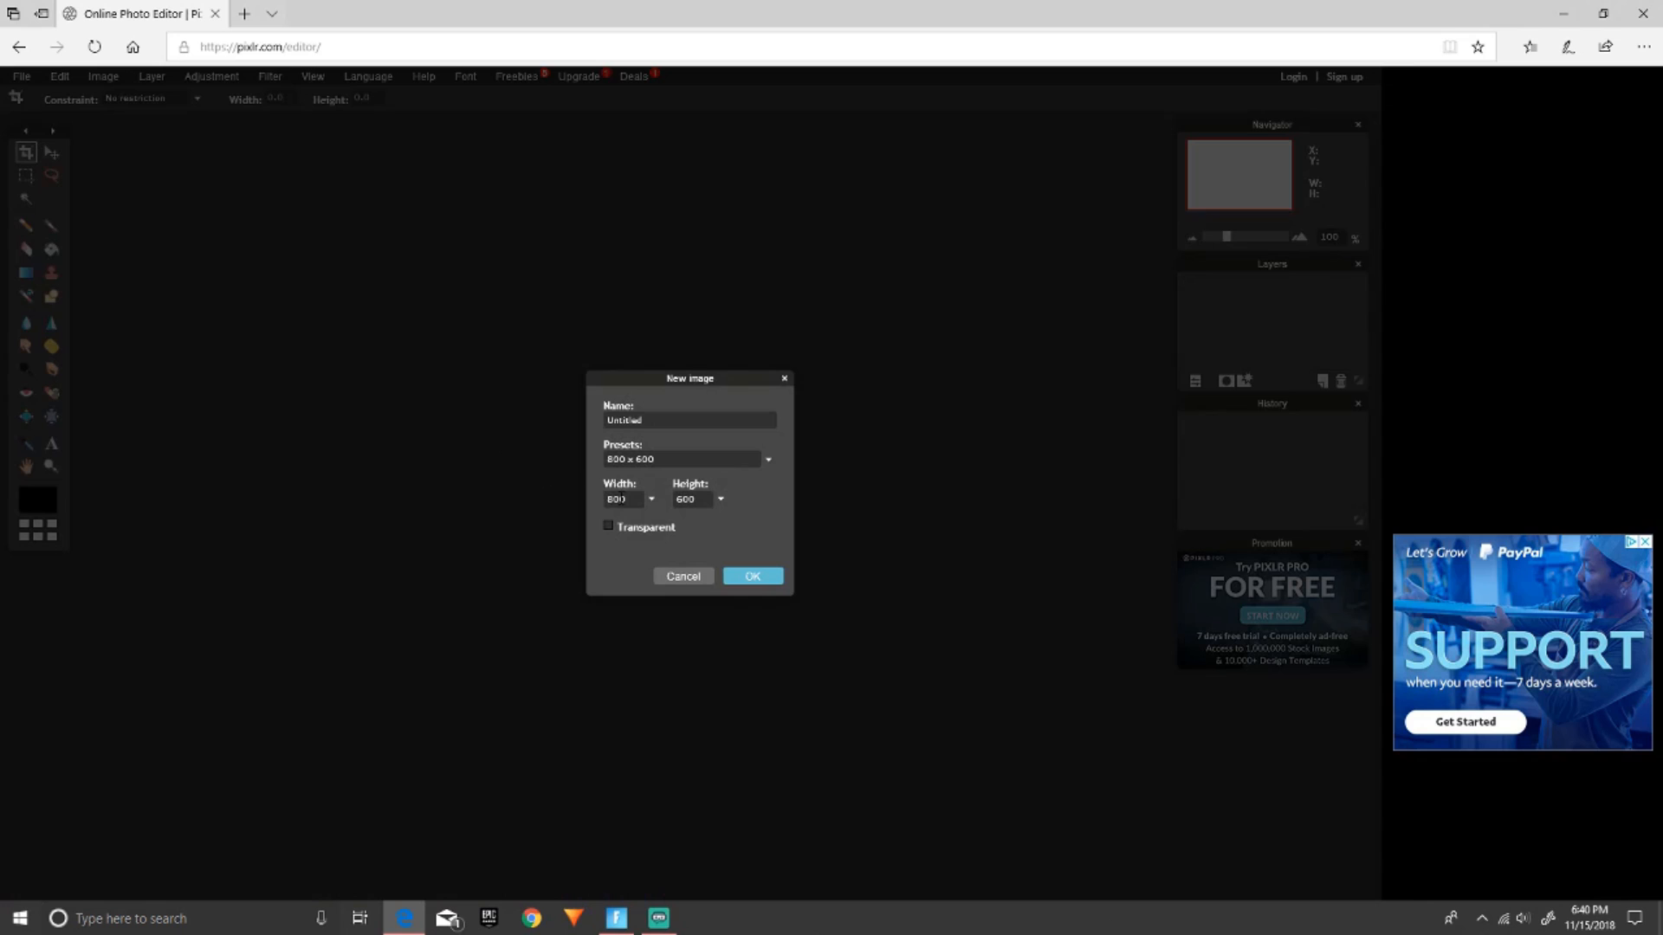
pyautogui.click(650, 460)
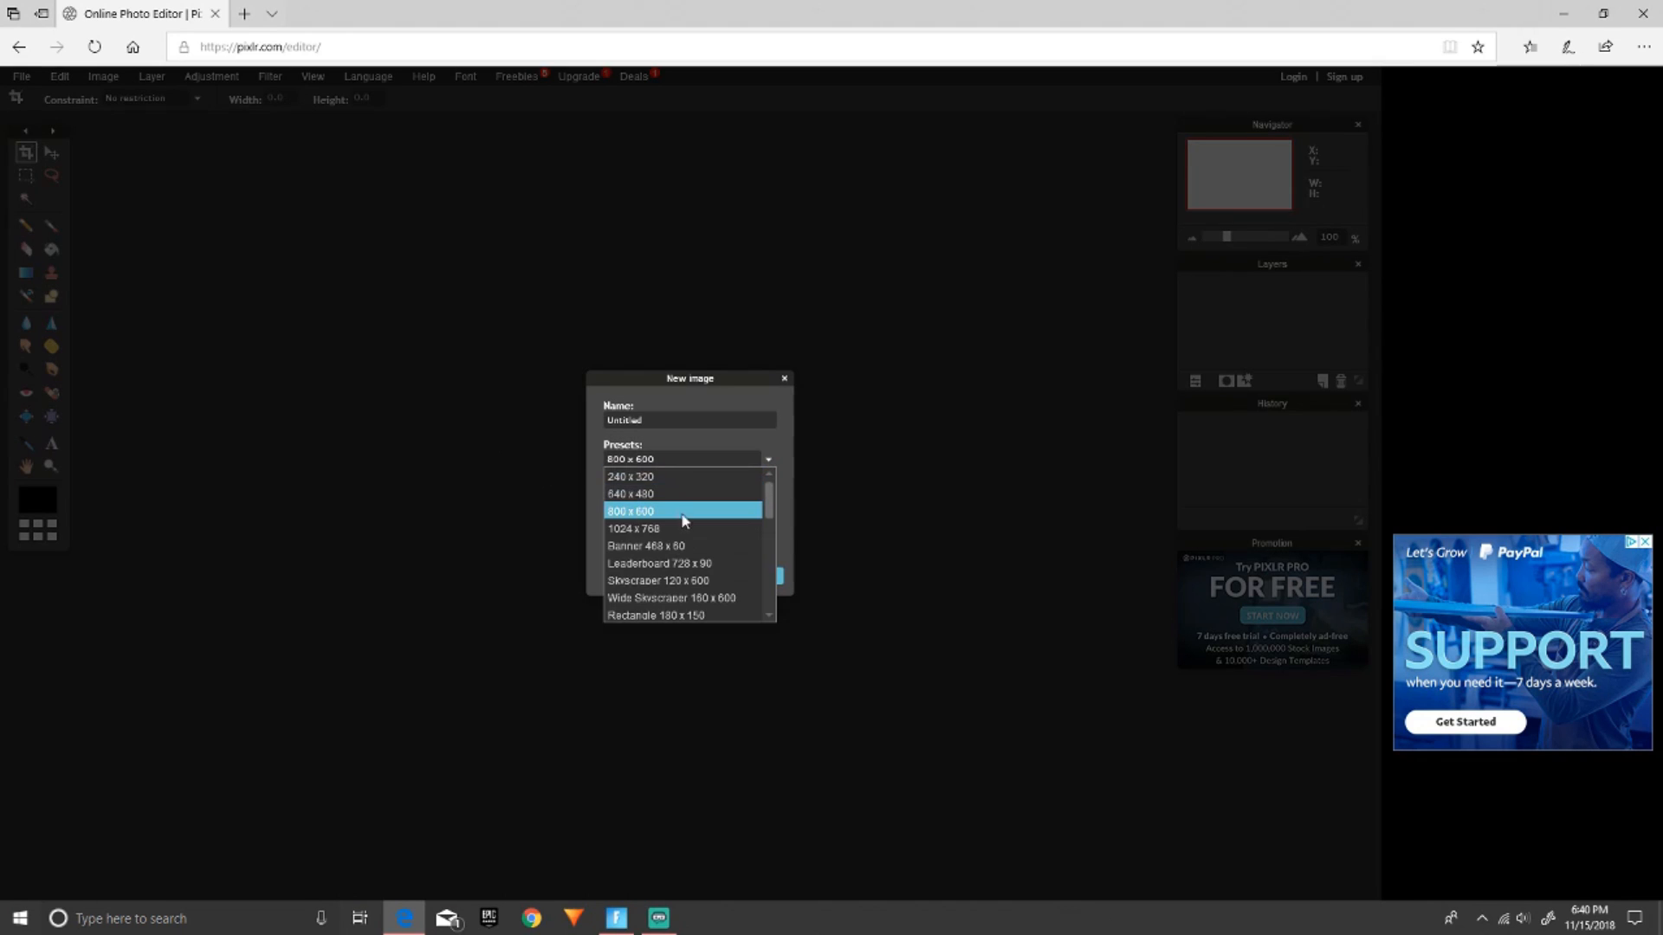
pyautogui.scroll(-5, 680, 537)
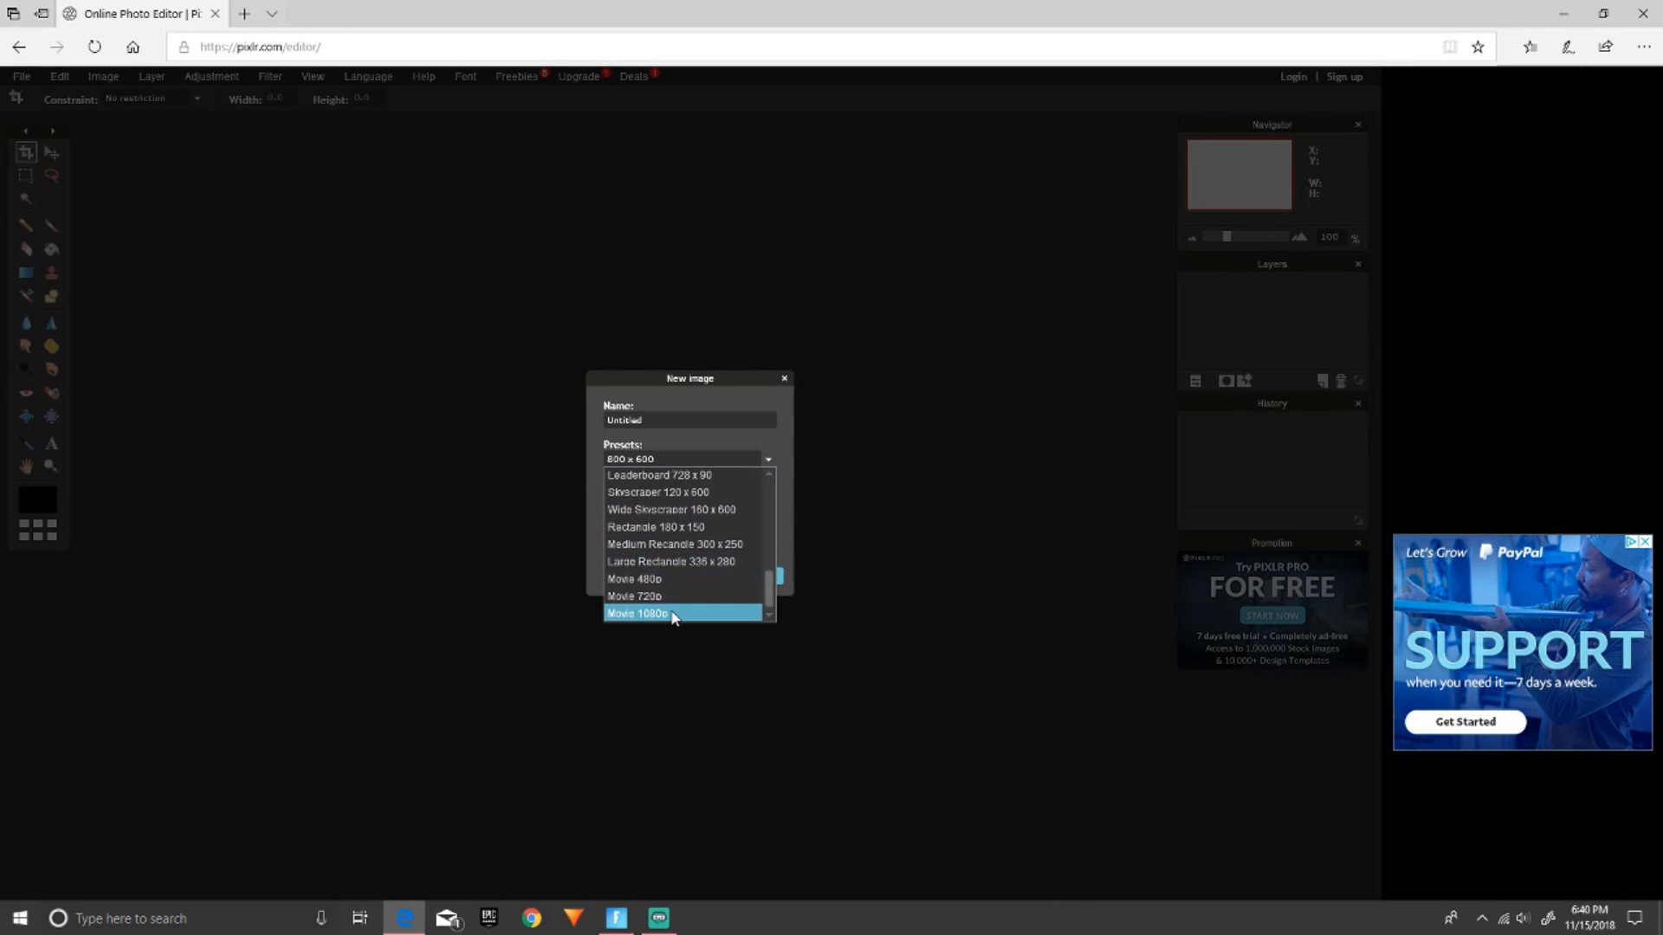
pyautogui.click(672, 614)
pyautogui.click(744, 579)
# Marquee-select a tall rectangle about 341 by 749 px on the canvas's left half and fill it with black.
pyautogui.click(26, 175)
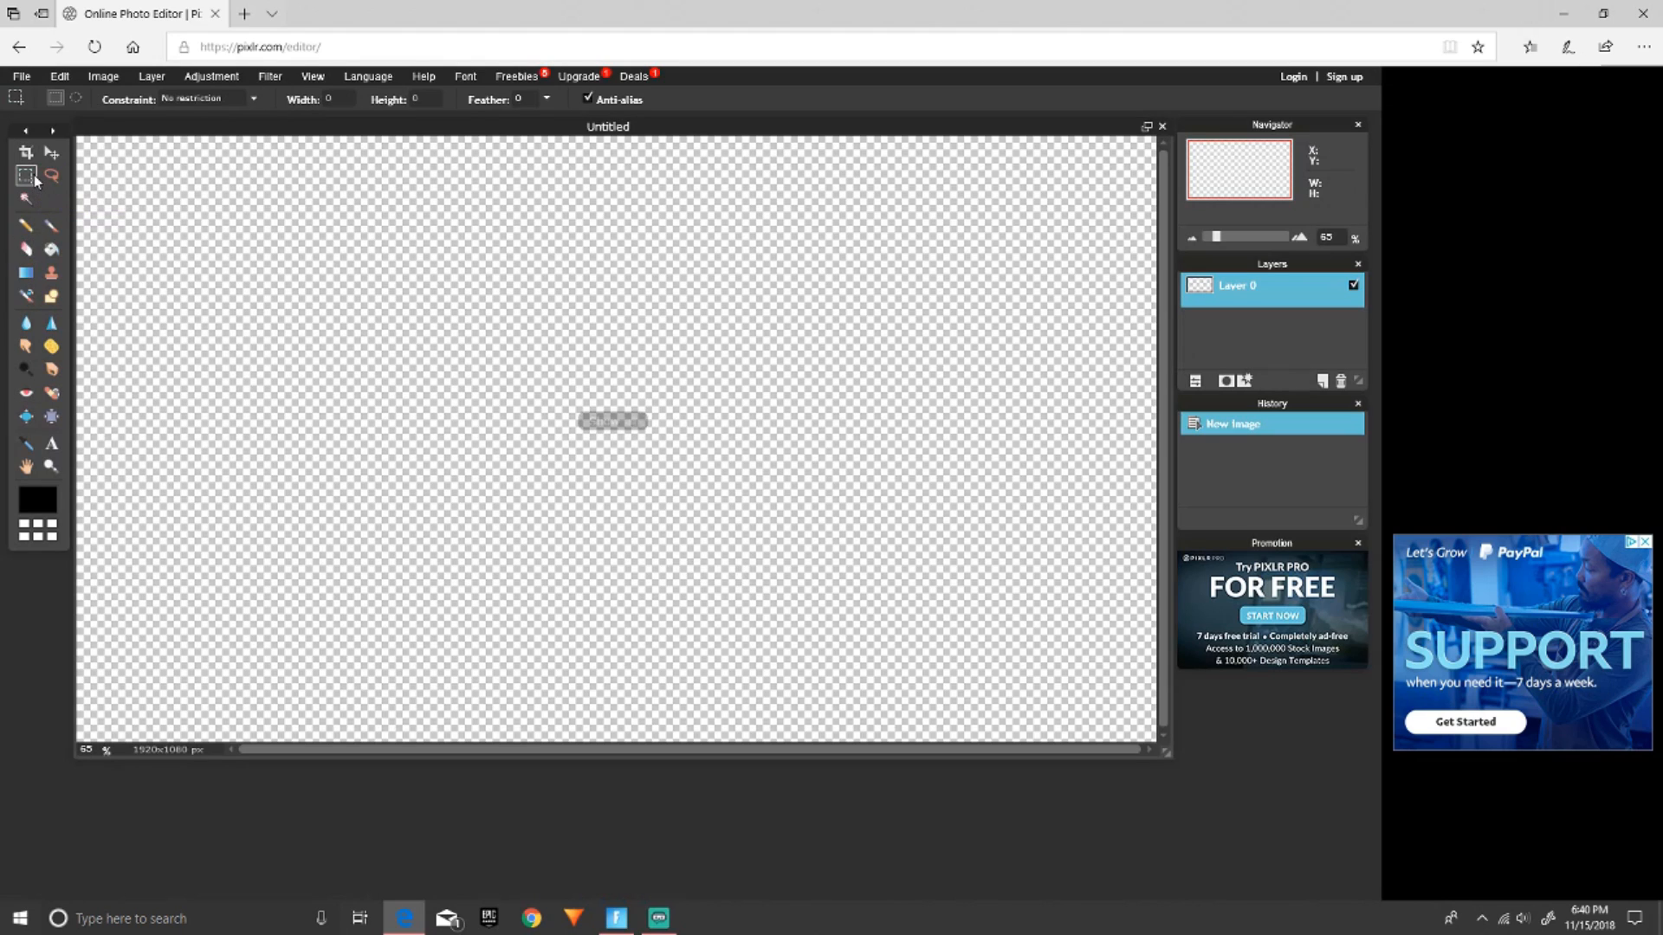
pyautogui.moveTo(345, 257); pyautogui.dragTo(536, 676)
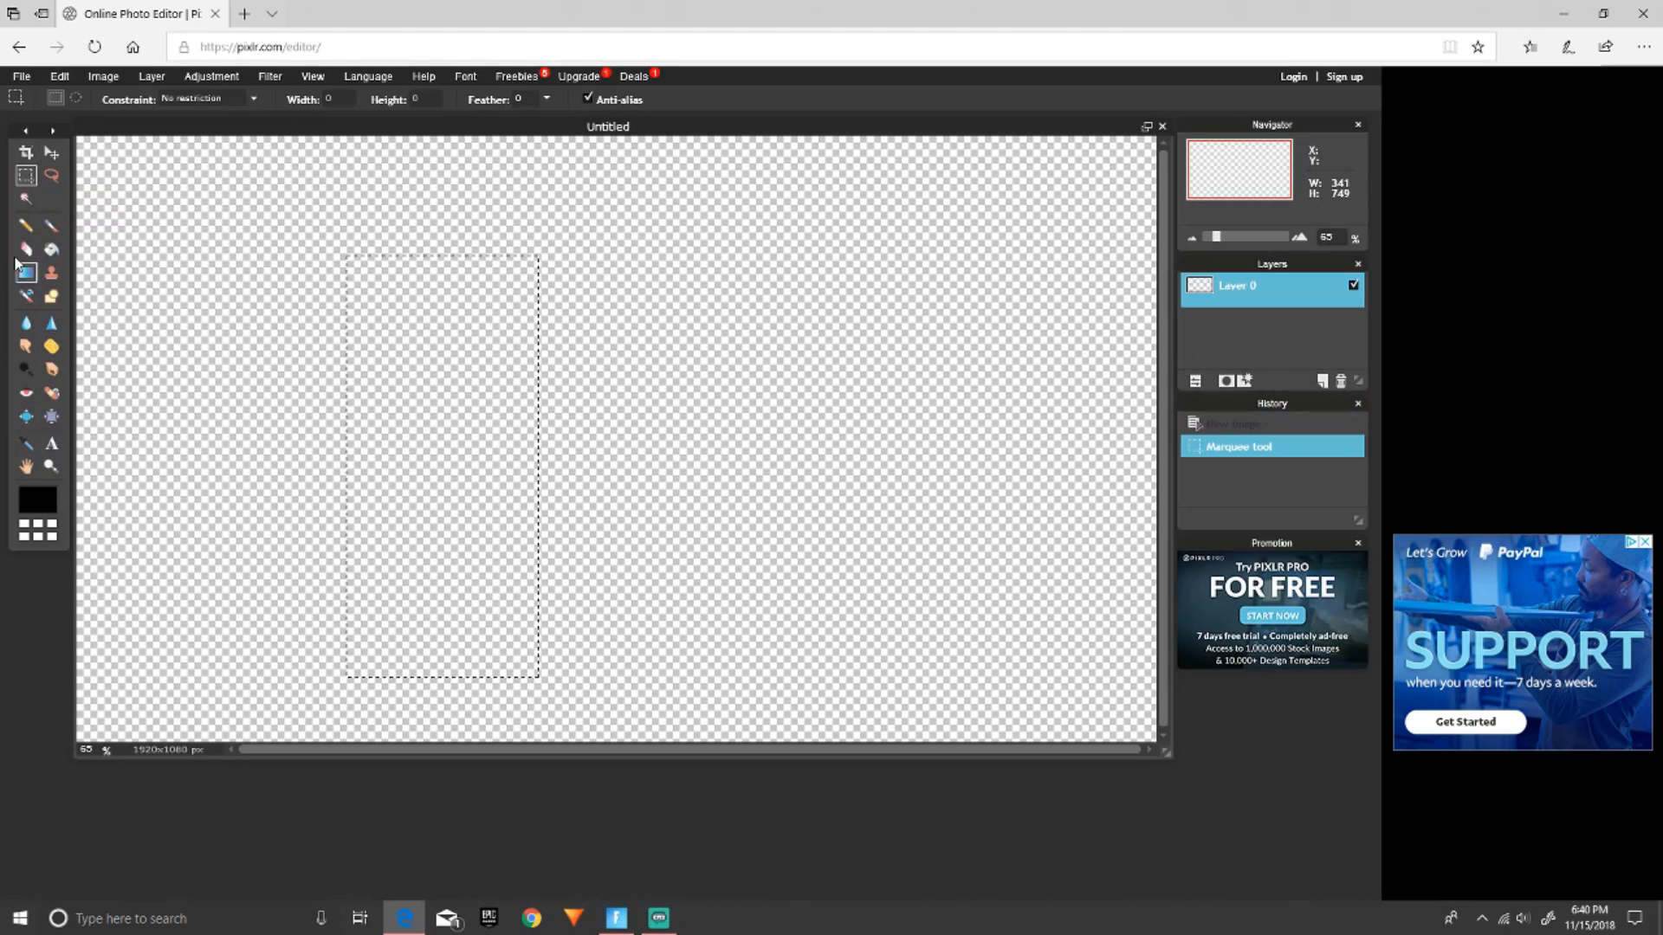
pyautogui.click(52, 250)
pyautogui.click(502, 427)
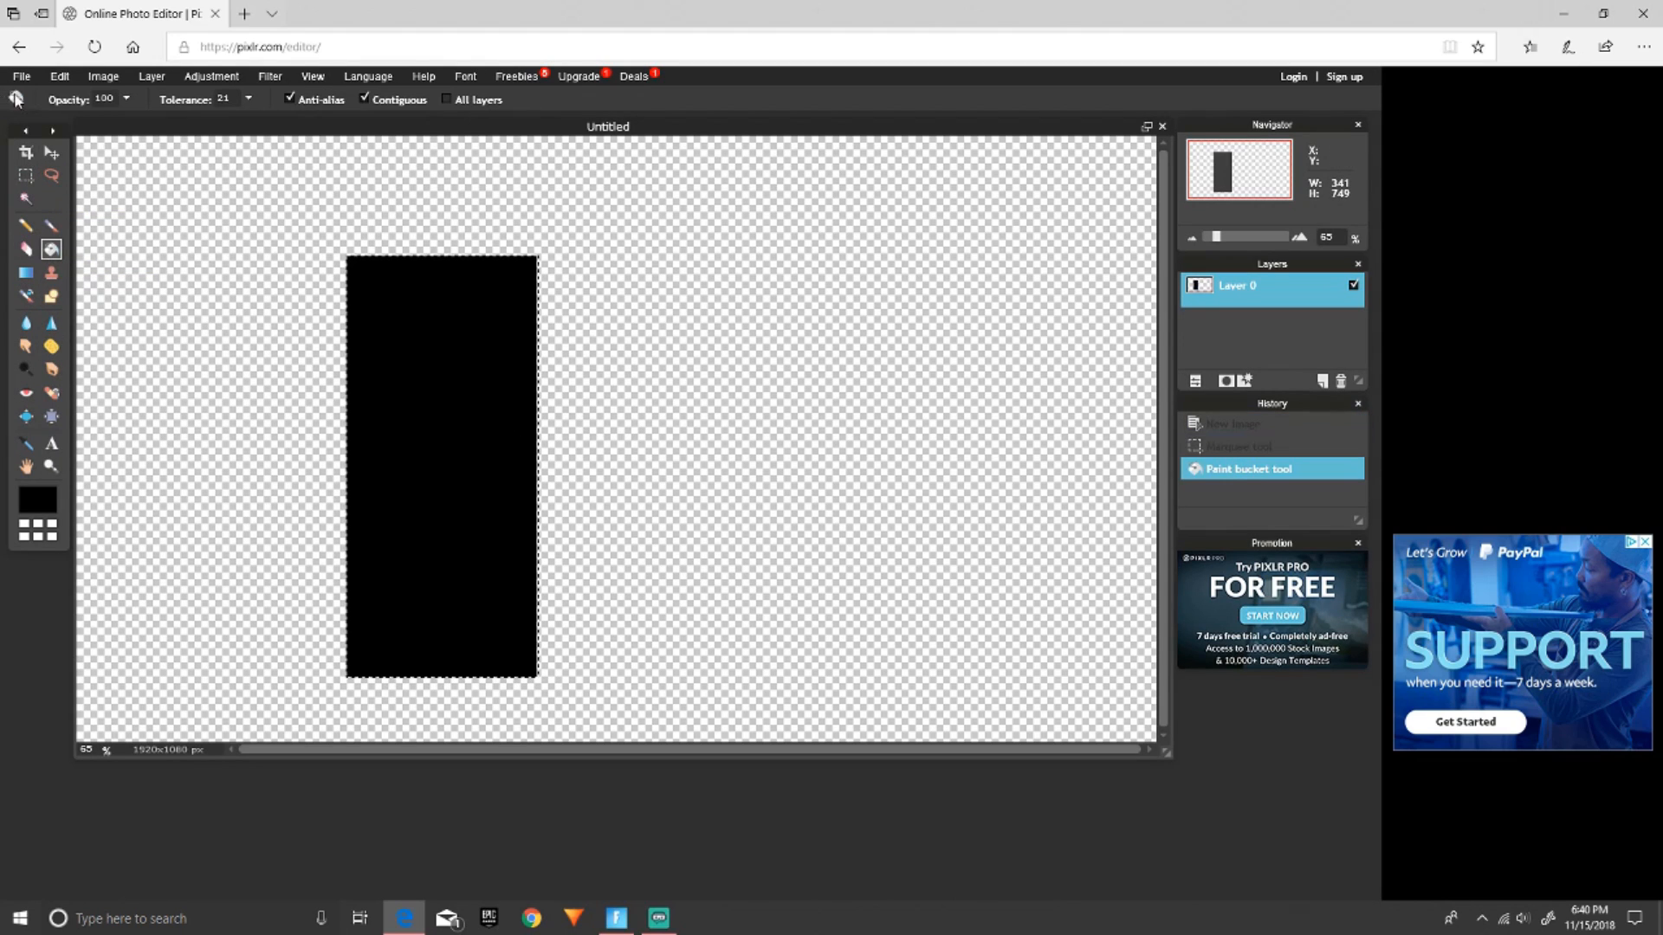
# Try to tilt the black rectangle and move it to the canvas's upper-left corner with Free transform.
pyautogui.click(59, 77)
pyautogui.click(97, 209)
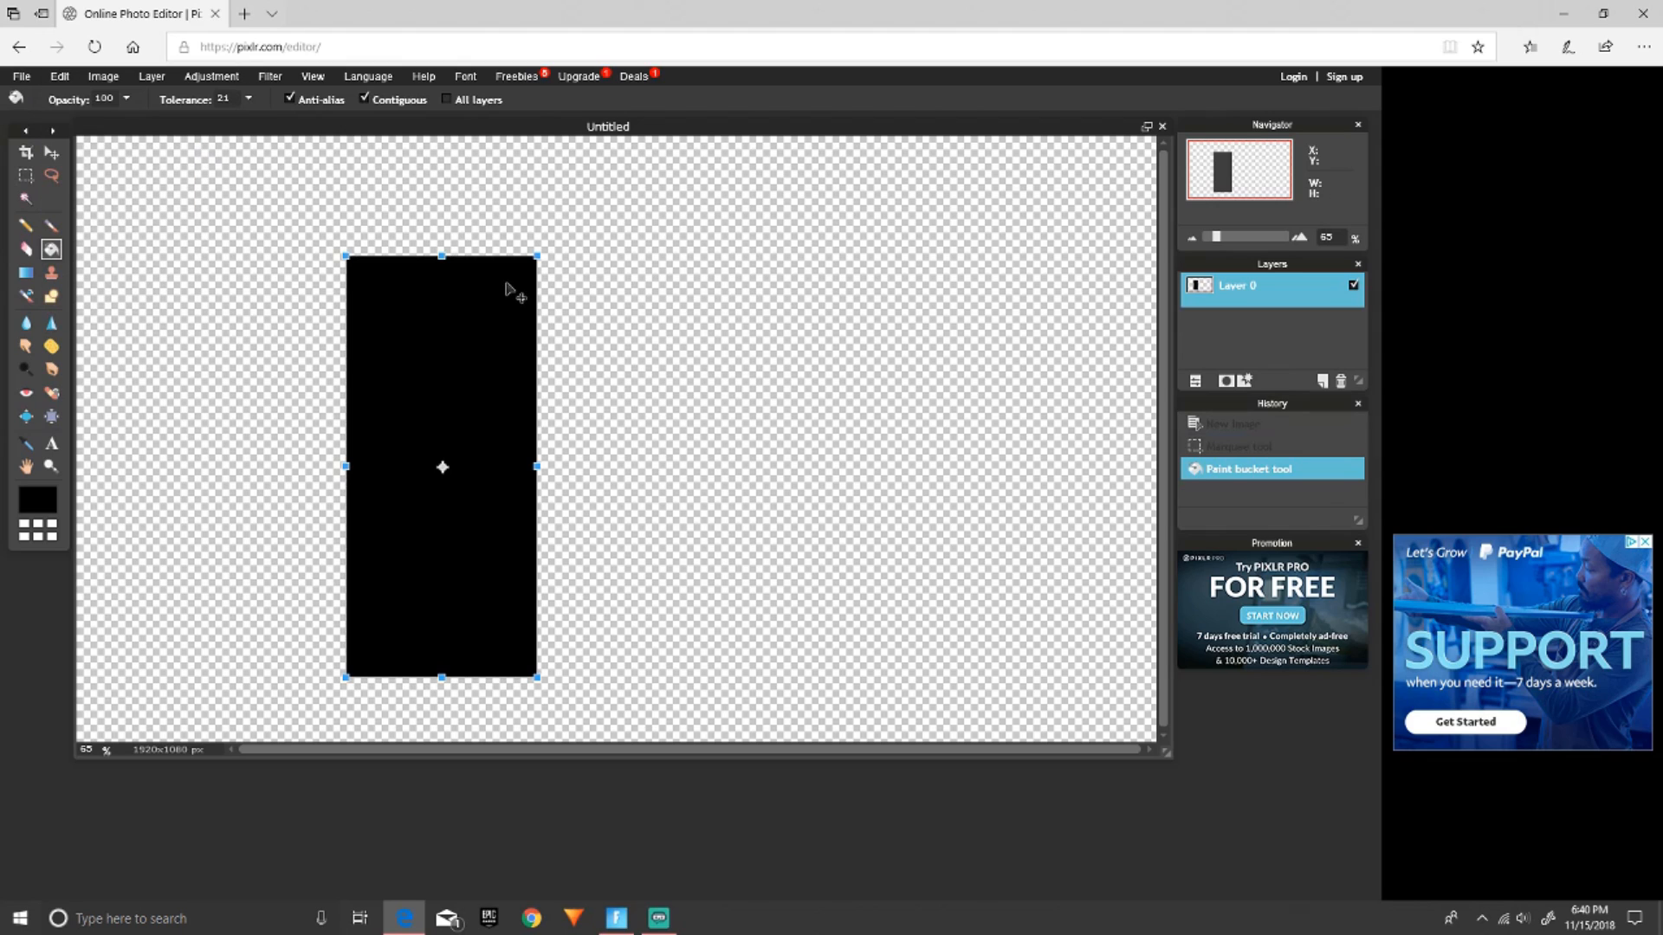
pyautogui.moveTo(550, 250); pyautogui.dragTo(190, 169)
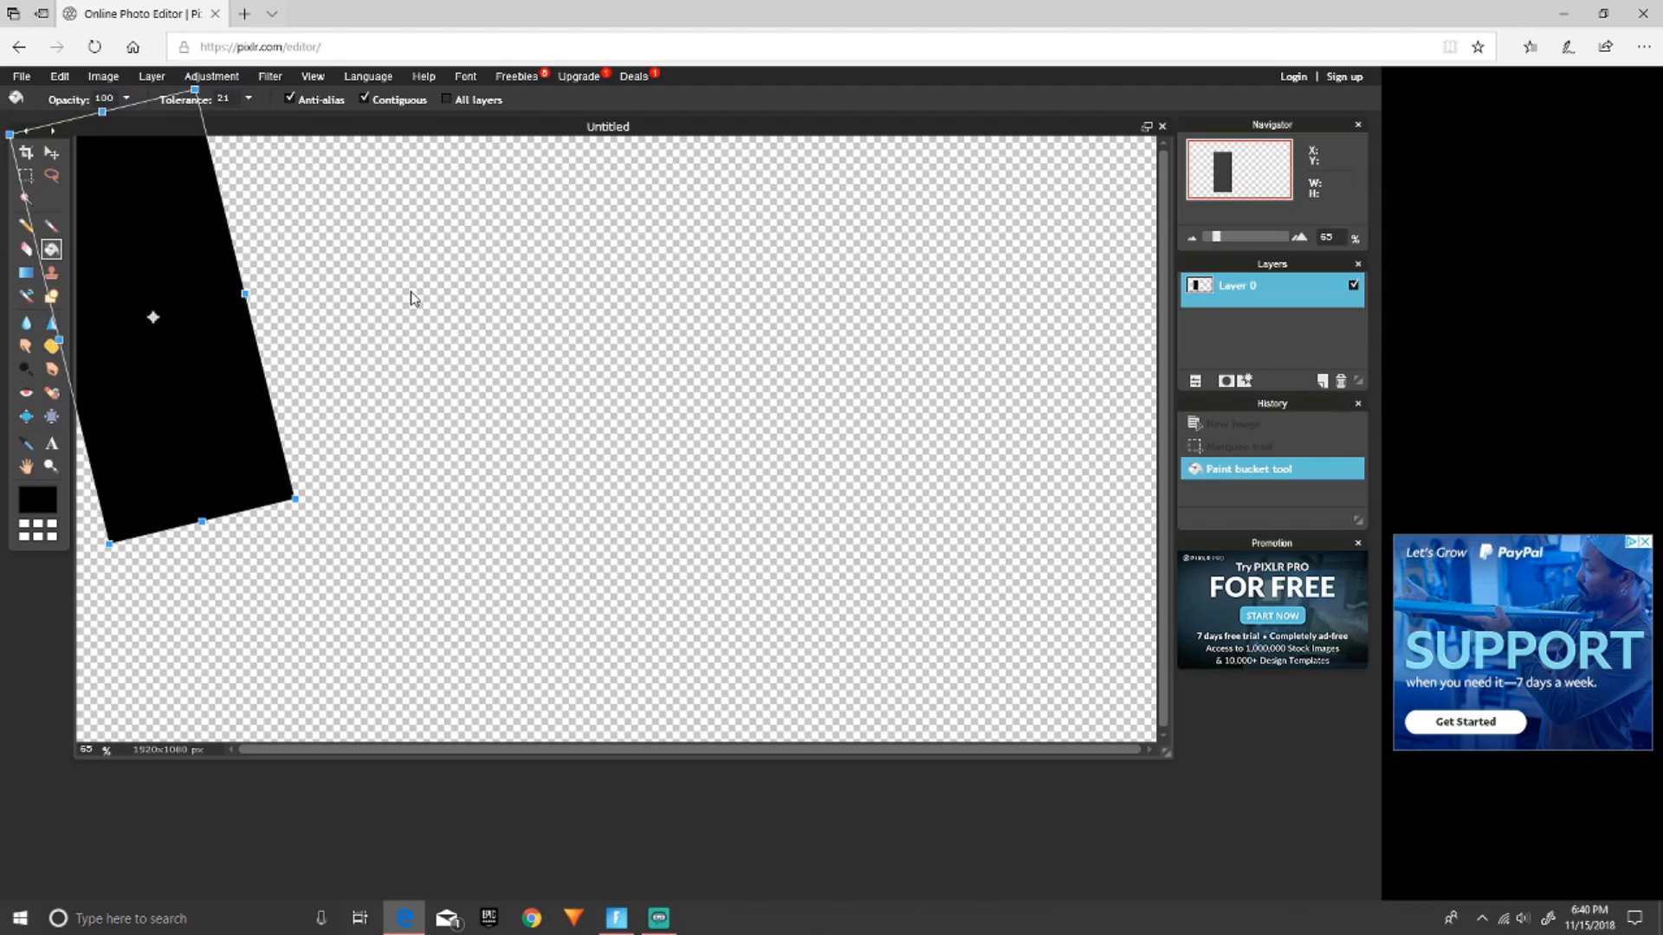
pyautogui.click(409, 298)
pyautogui.click(636, 516)
pyautogui.rightClick(1230, 299)
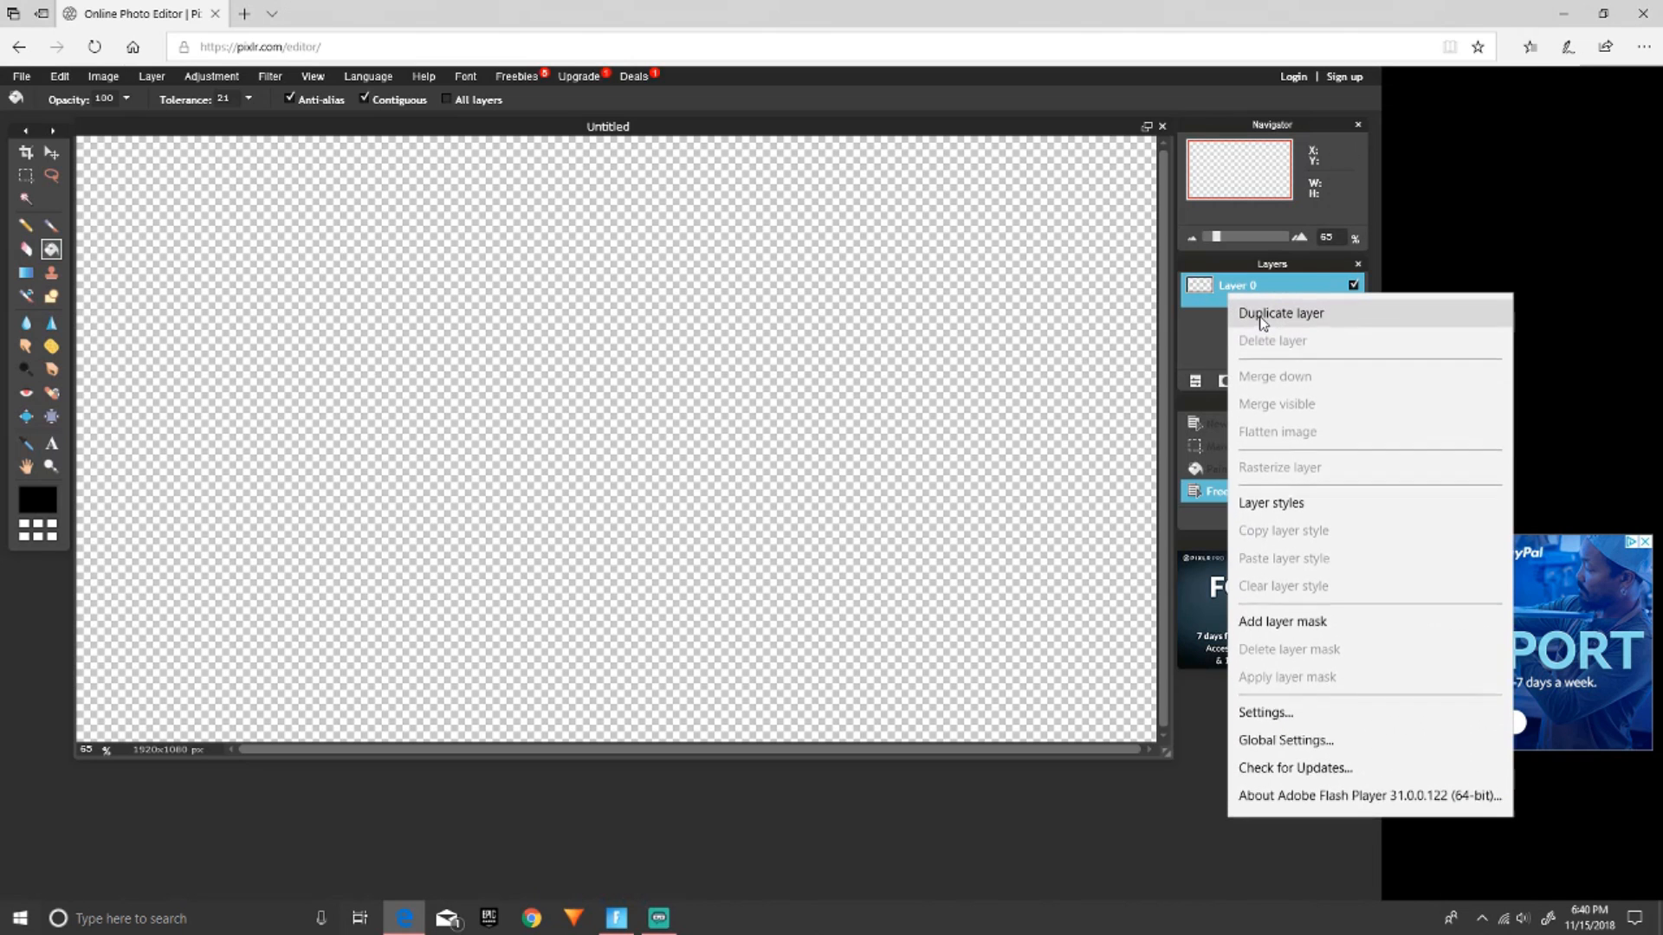
pyautogui.click(1037, 304)
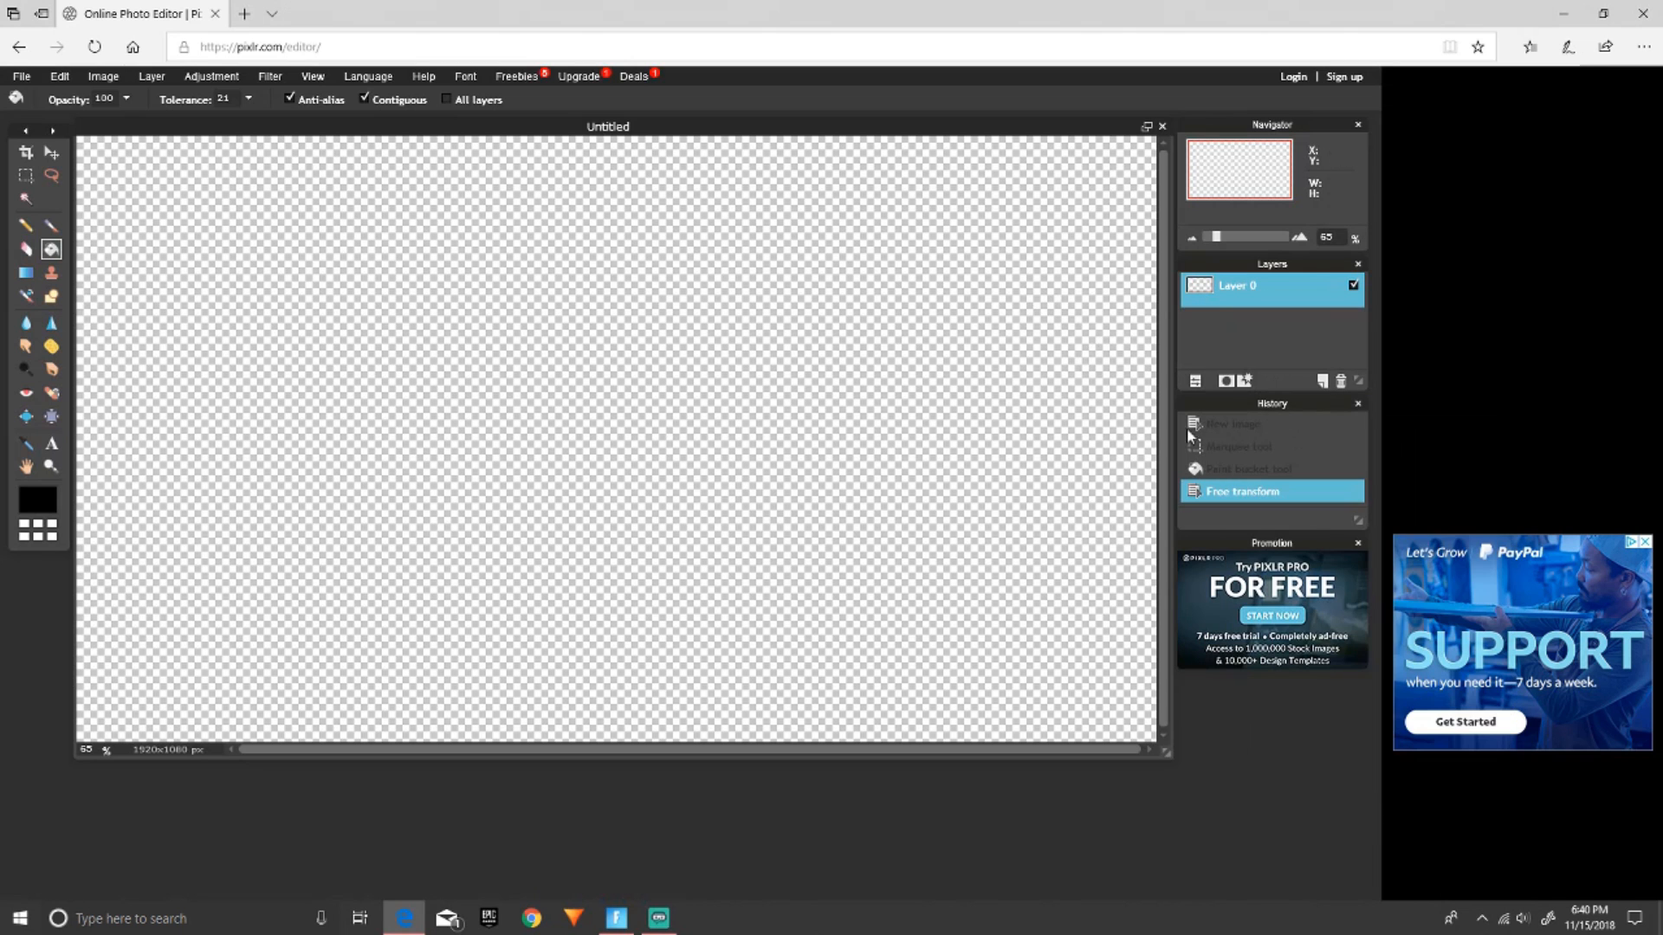
# Revert the image to the state just after the paint bucket fill.
pyautogui.click(1251, 470)
pyautogui.click(1250, 491)
pyautogui.click(1250, 471)
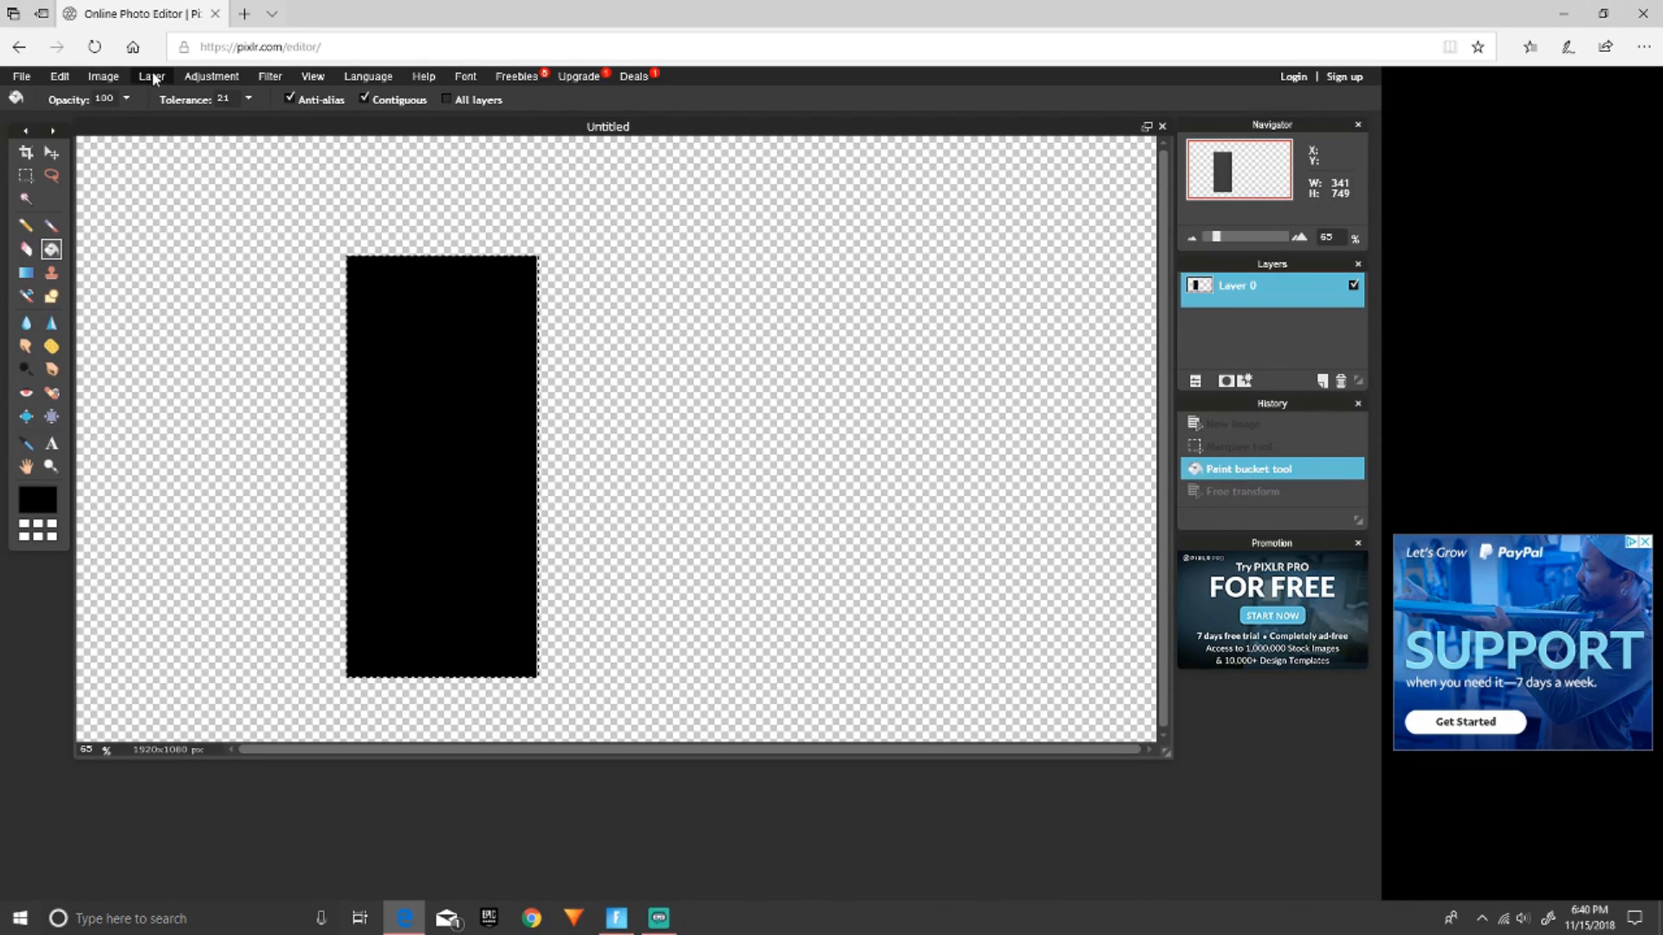
# Tilt the black rectangle counterclockwise with Free transform, apply it, and move the shape partly off the canvas's upper-left corner.
pyautogui.click(60, 76)
pyautogui.click(87, 207)
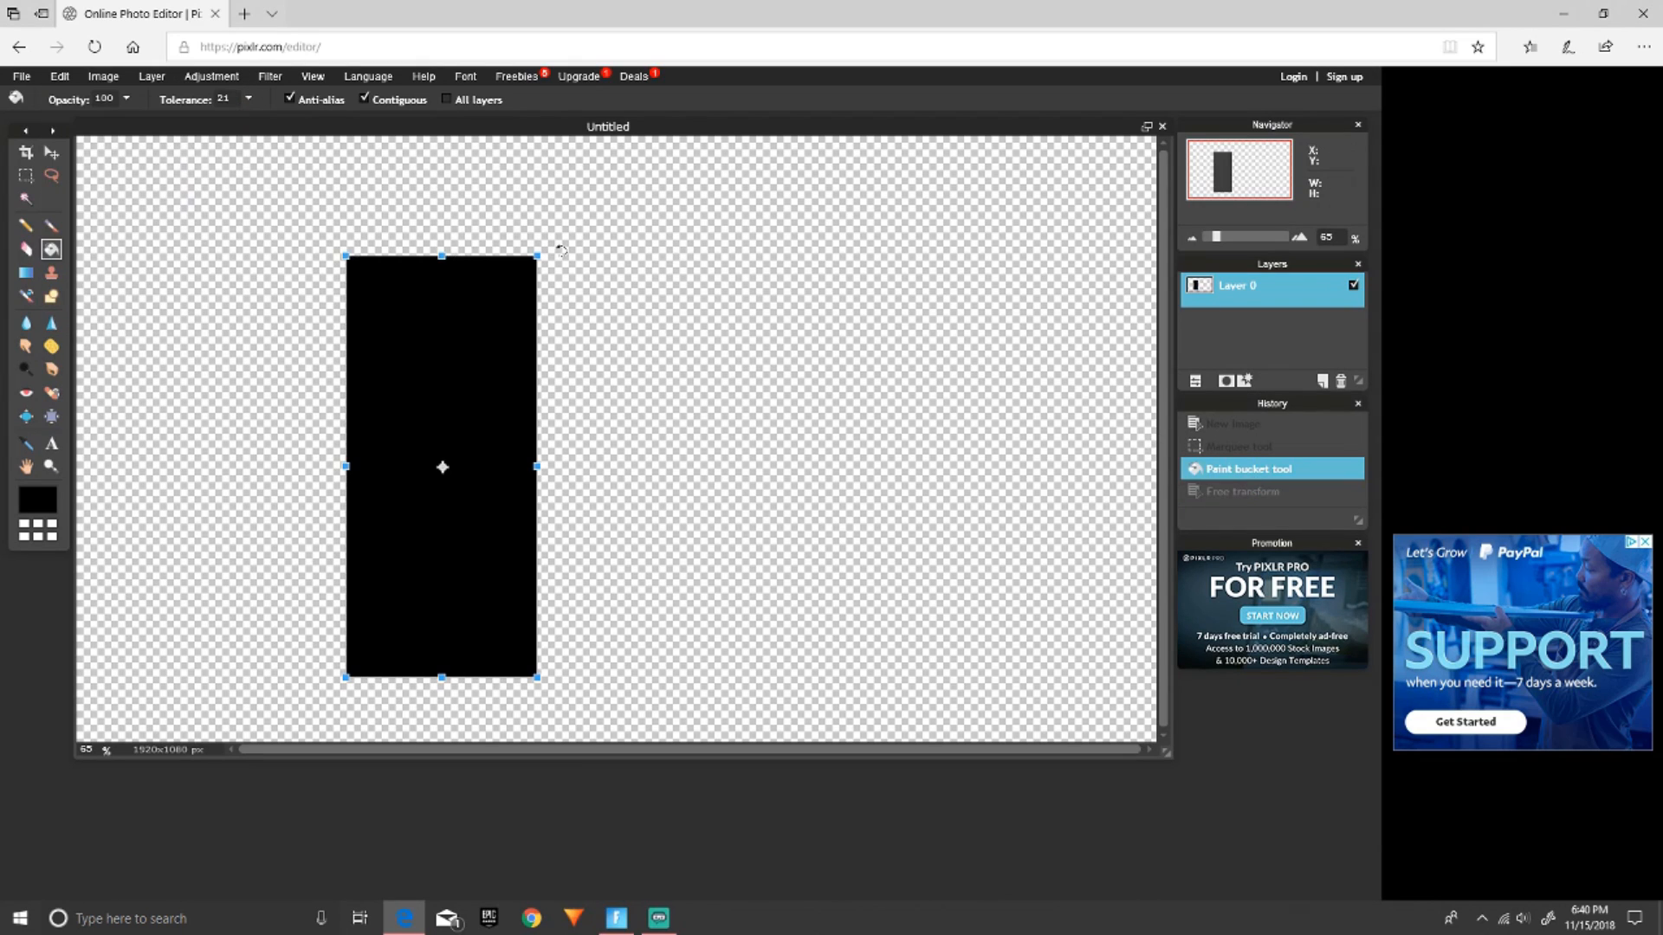
pyautogui.moveTo(562, 251); pyautogui.dragTo(475, 195)
pyautogui.click(539, 235)
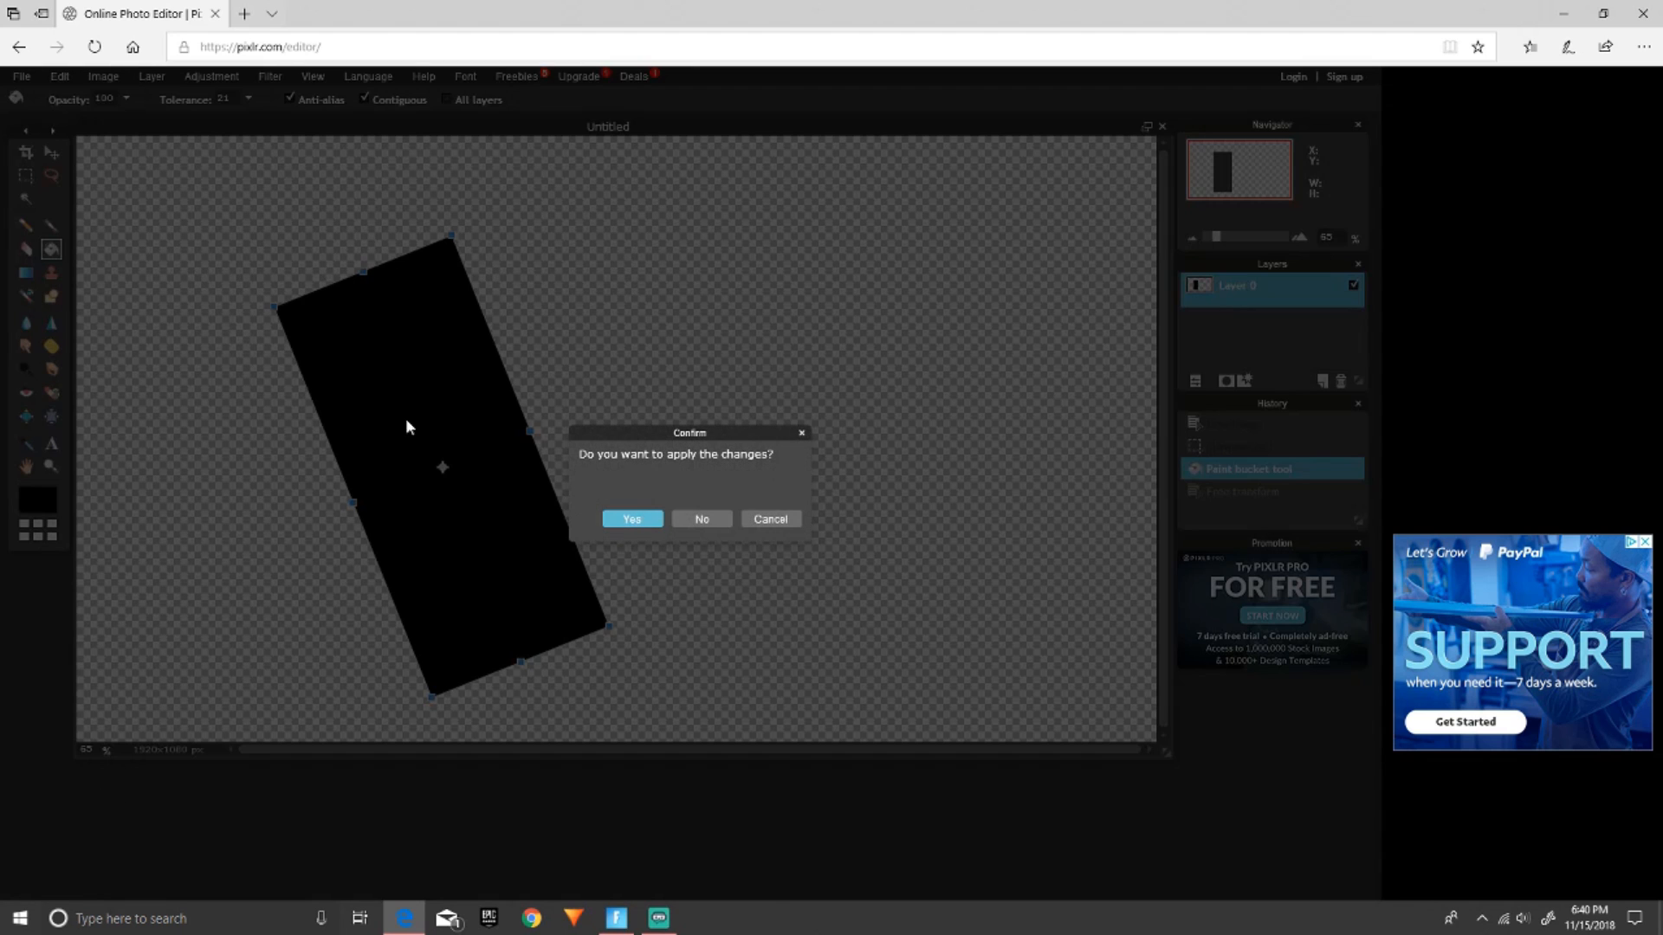
pyautogui.click(632, 520)
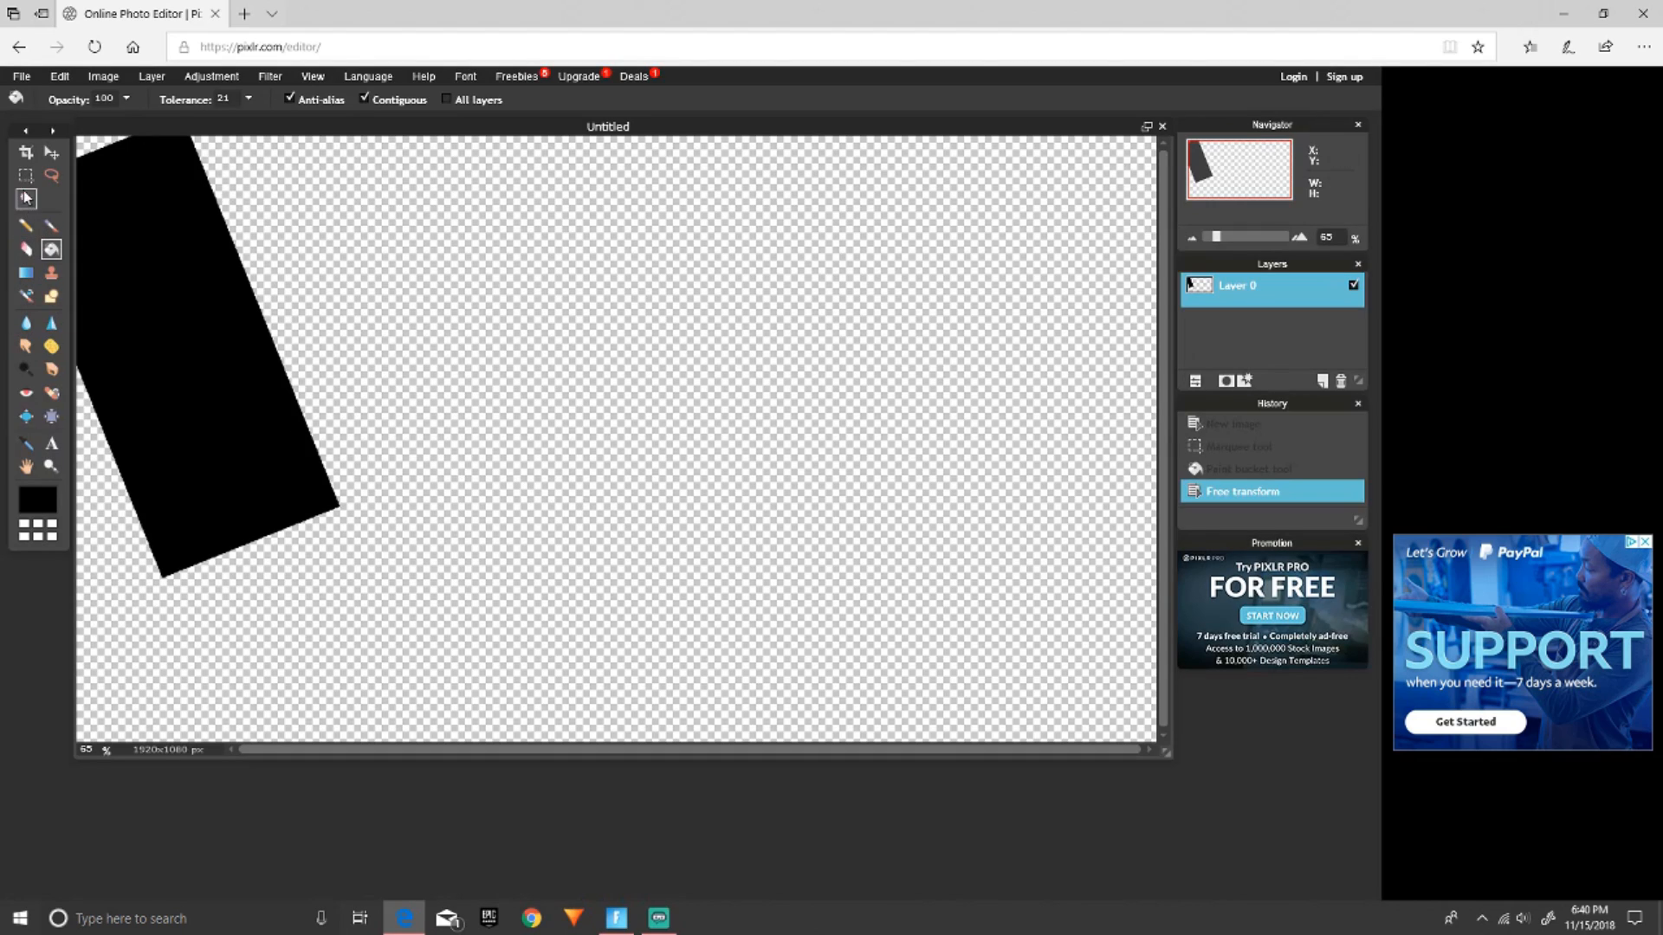
pyautogui.click(52, 152)
pyautogui.moveTo(227, 222); pyautogui.dragTo(191, 210)
# Duplicate Layer 0 and move the copy down along the slant to extend the black stripe to the canvas's bottom edge.
pyautogui.rightClick(1254, 296)
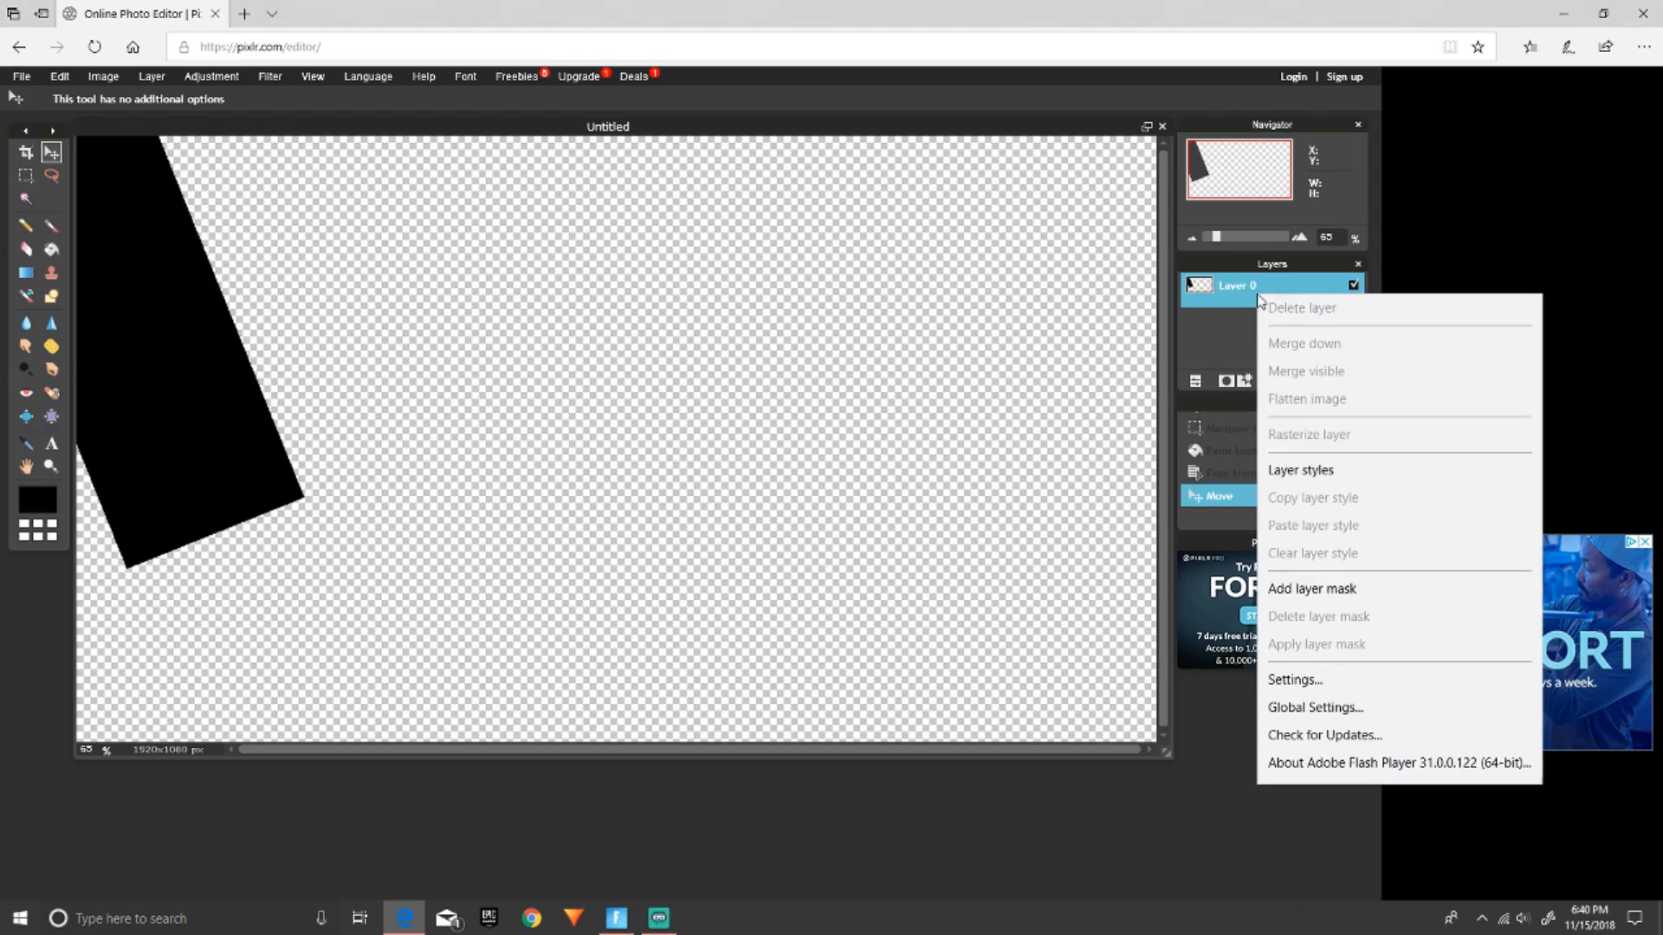
pyautogui.click(1295, 316)
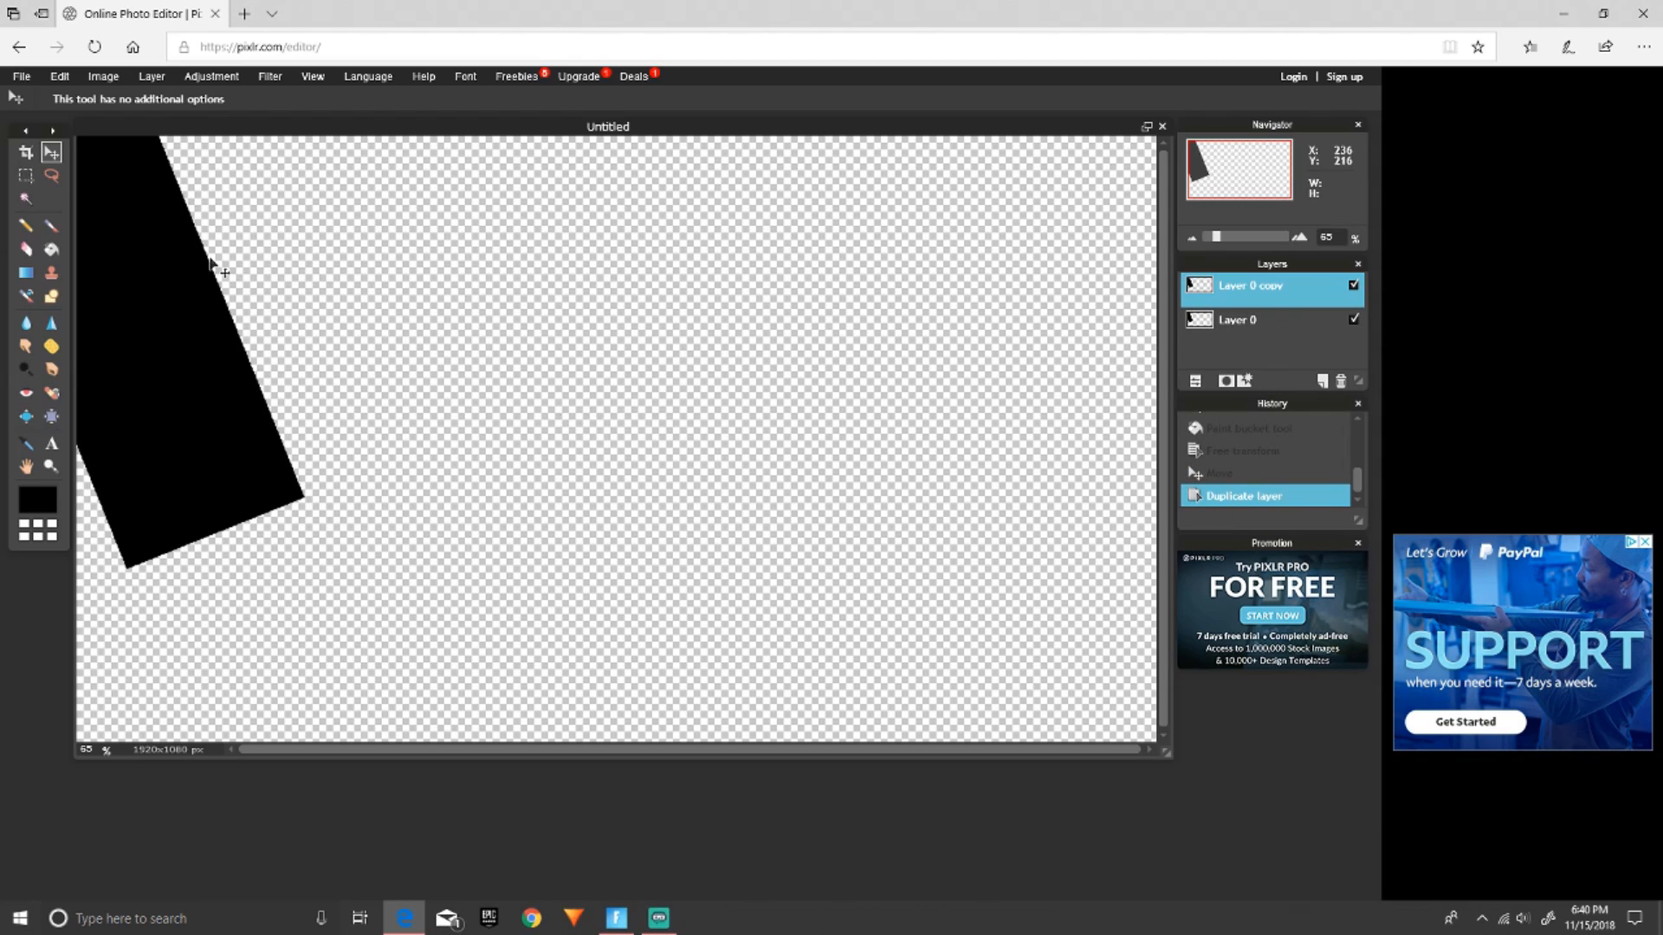
pyautogui.moveTo(125, 260); pyautogui.dragTo(223, 501)
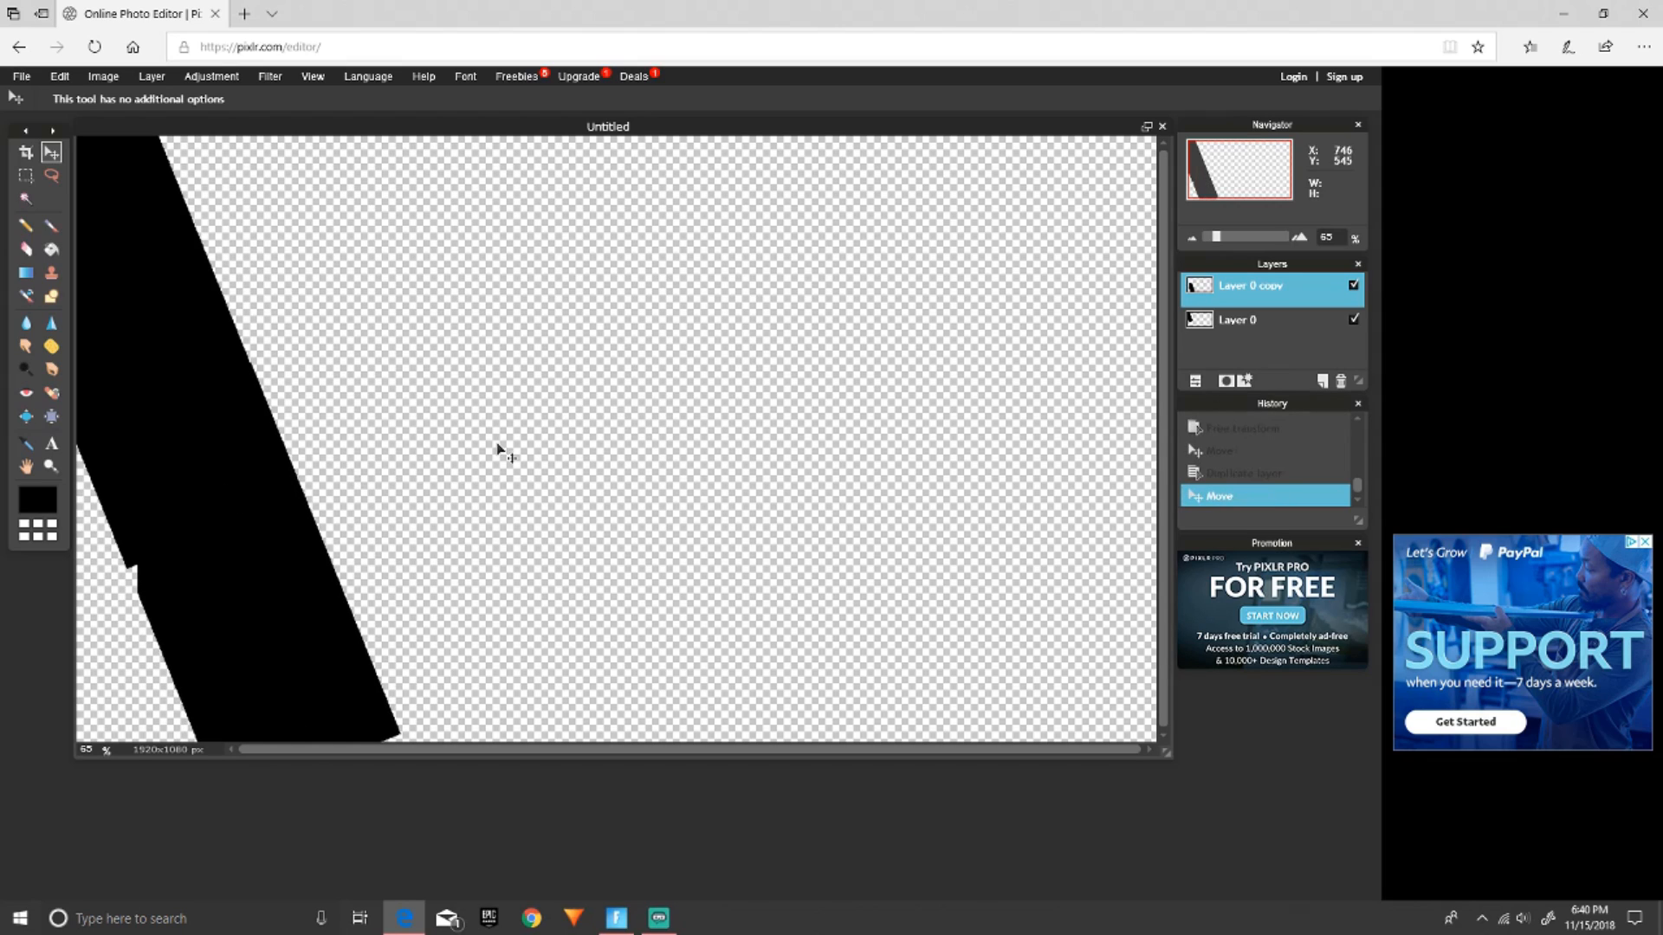
# Duplicate the stripe layer twice, moving one copy left to fill the lower-left gap and nudging the other down to the bottom edge.
pyautogui.rightClick(1231, 303)
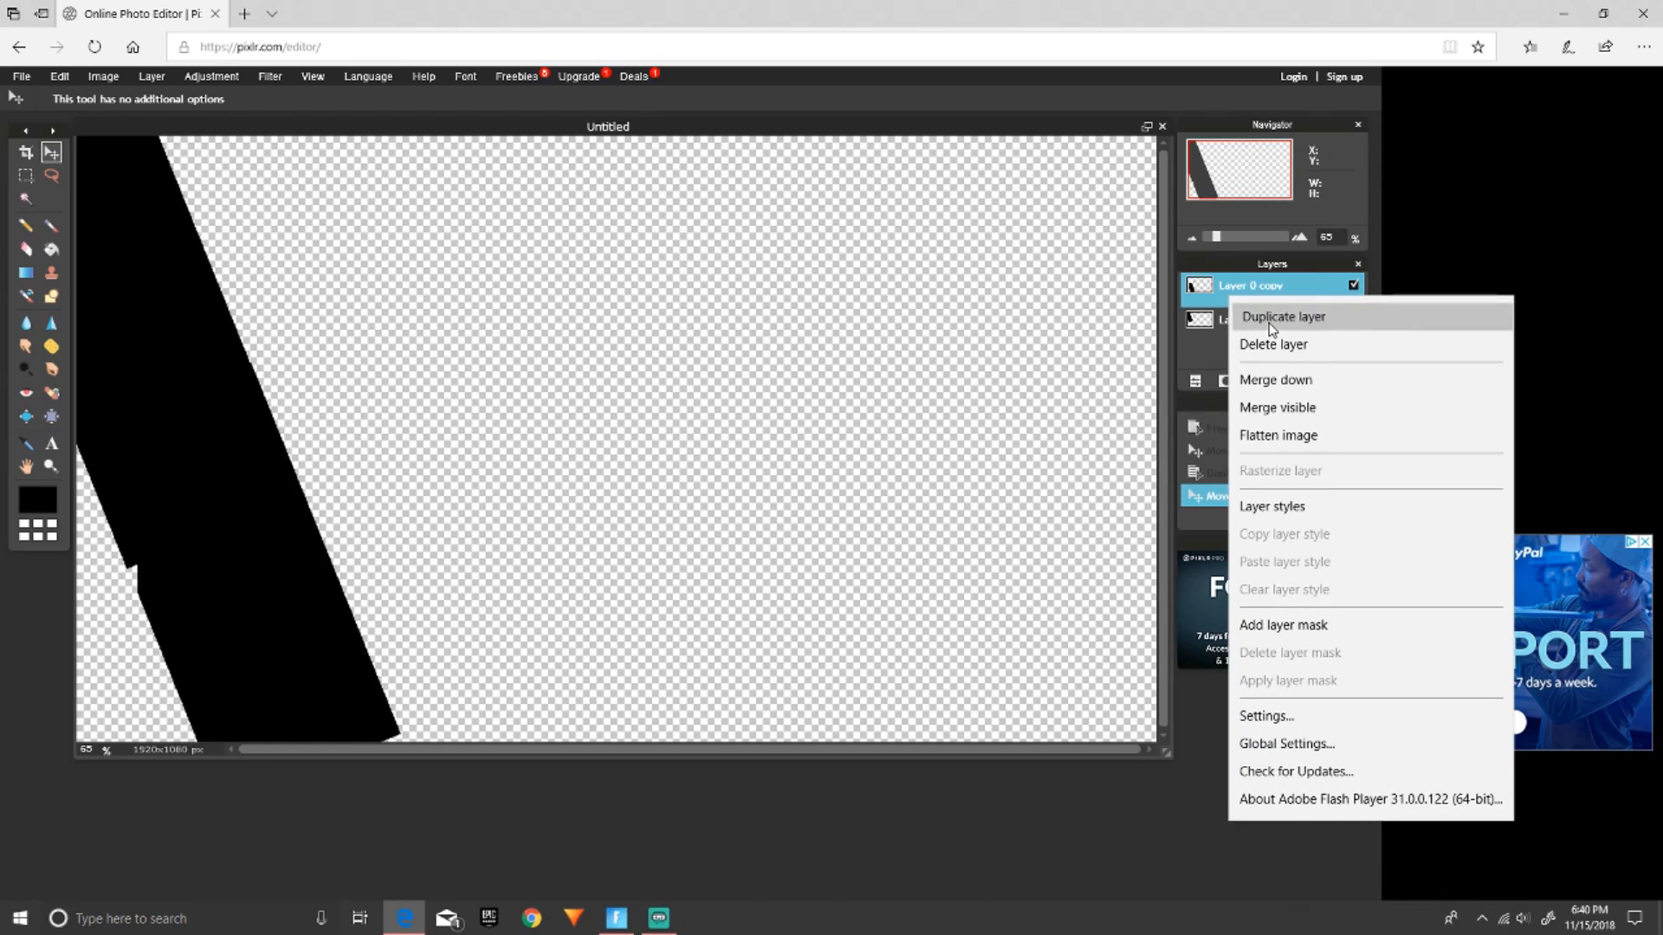
pyautogui.click(1266, 317)
pyautogui.moveTo(318, 523); pyautogui.dragTo(136, 525)
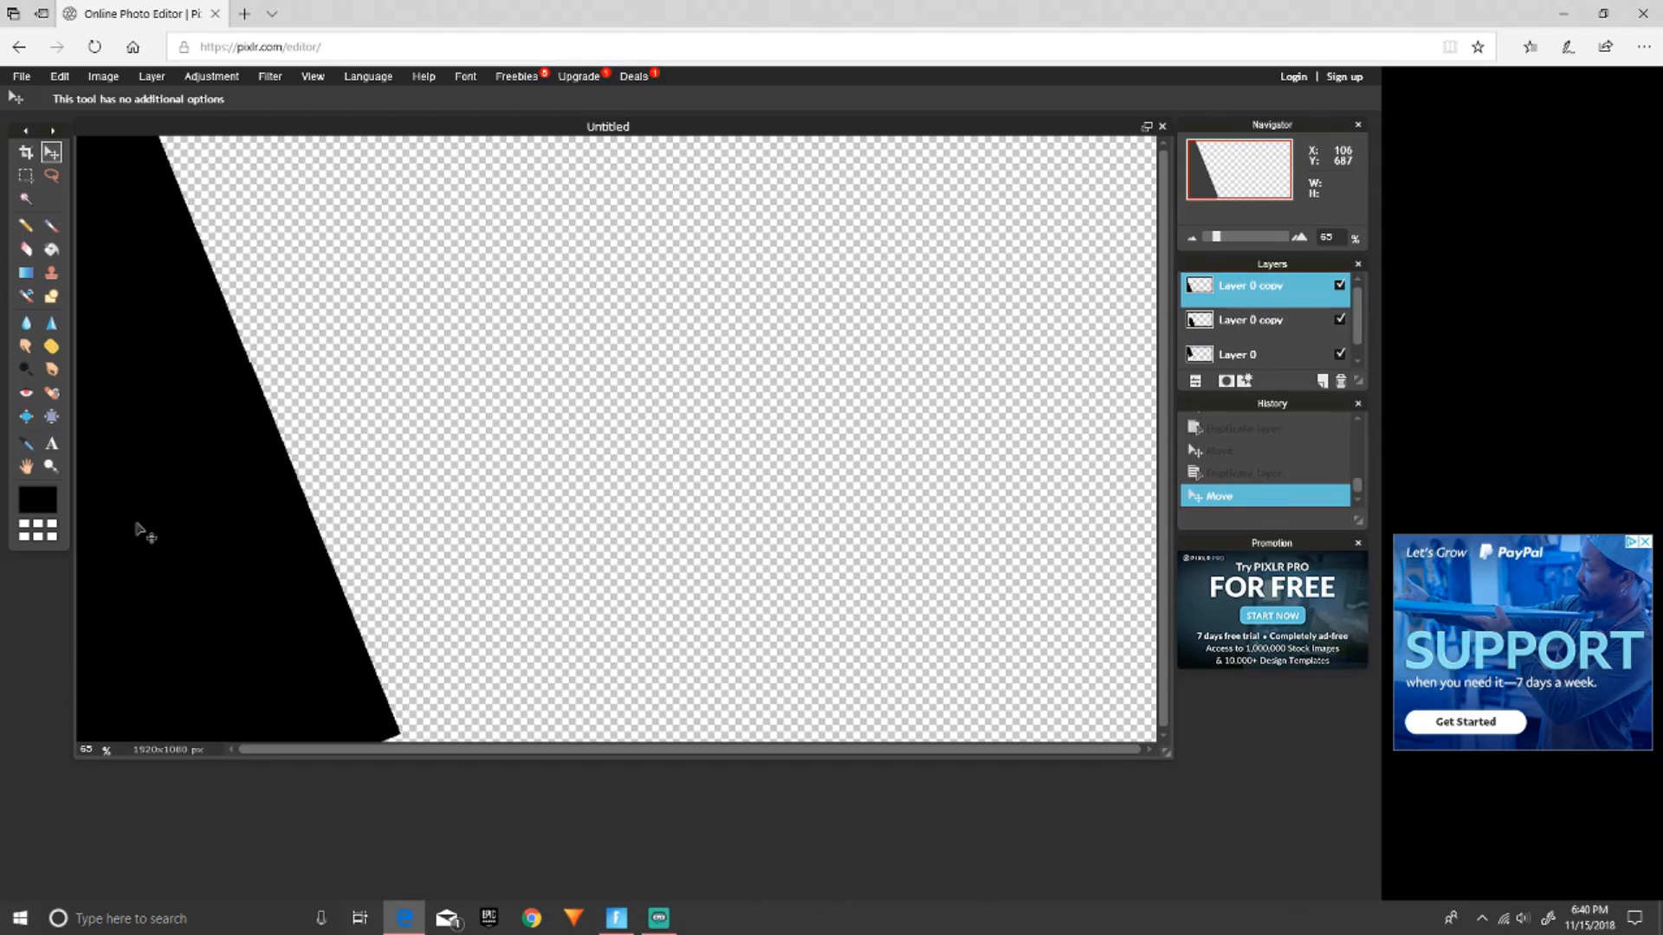
pyautogui.rightClick(1238, 294)
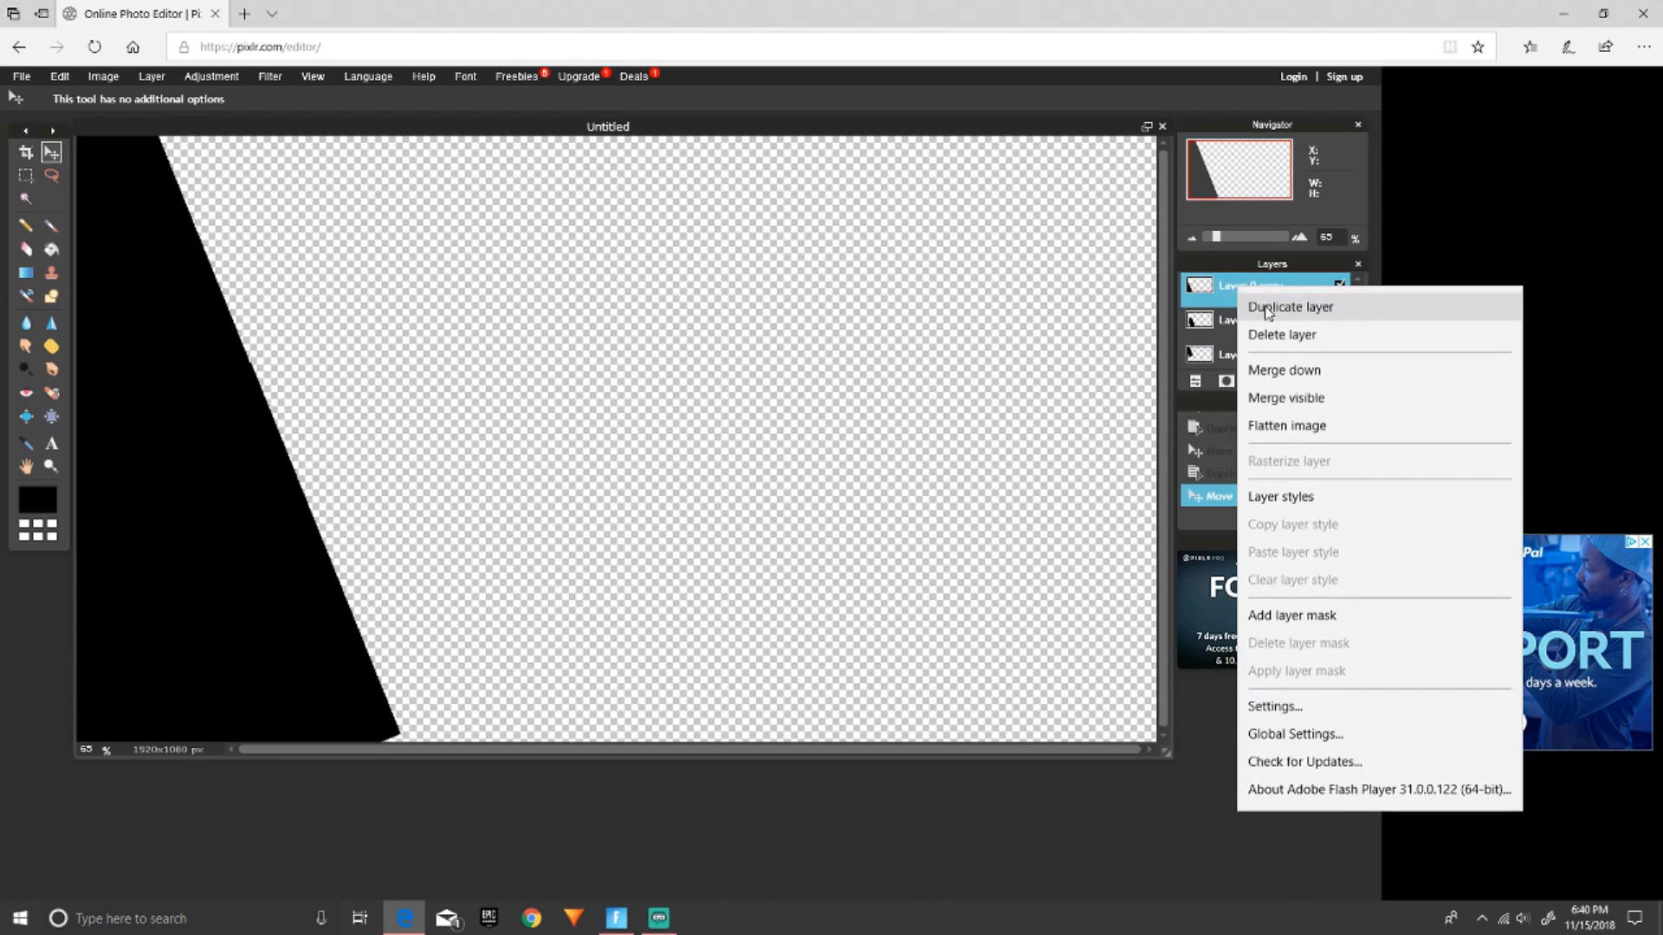
pyautogui.click(1266, 305)
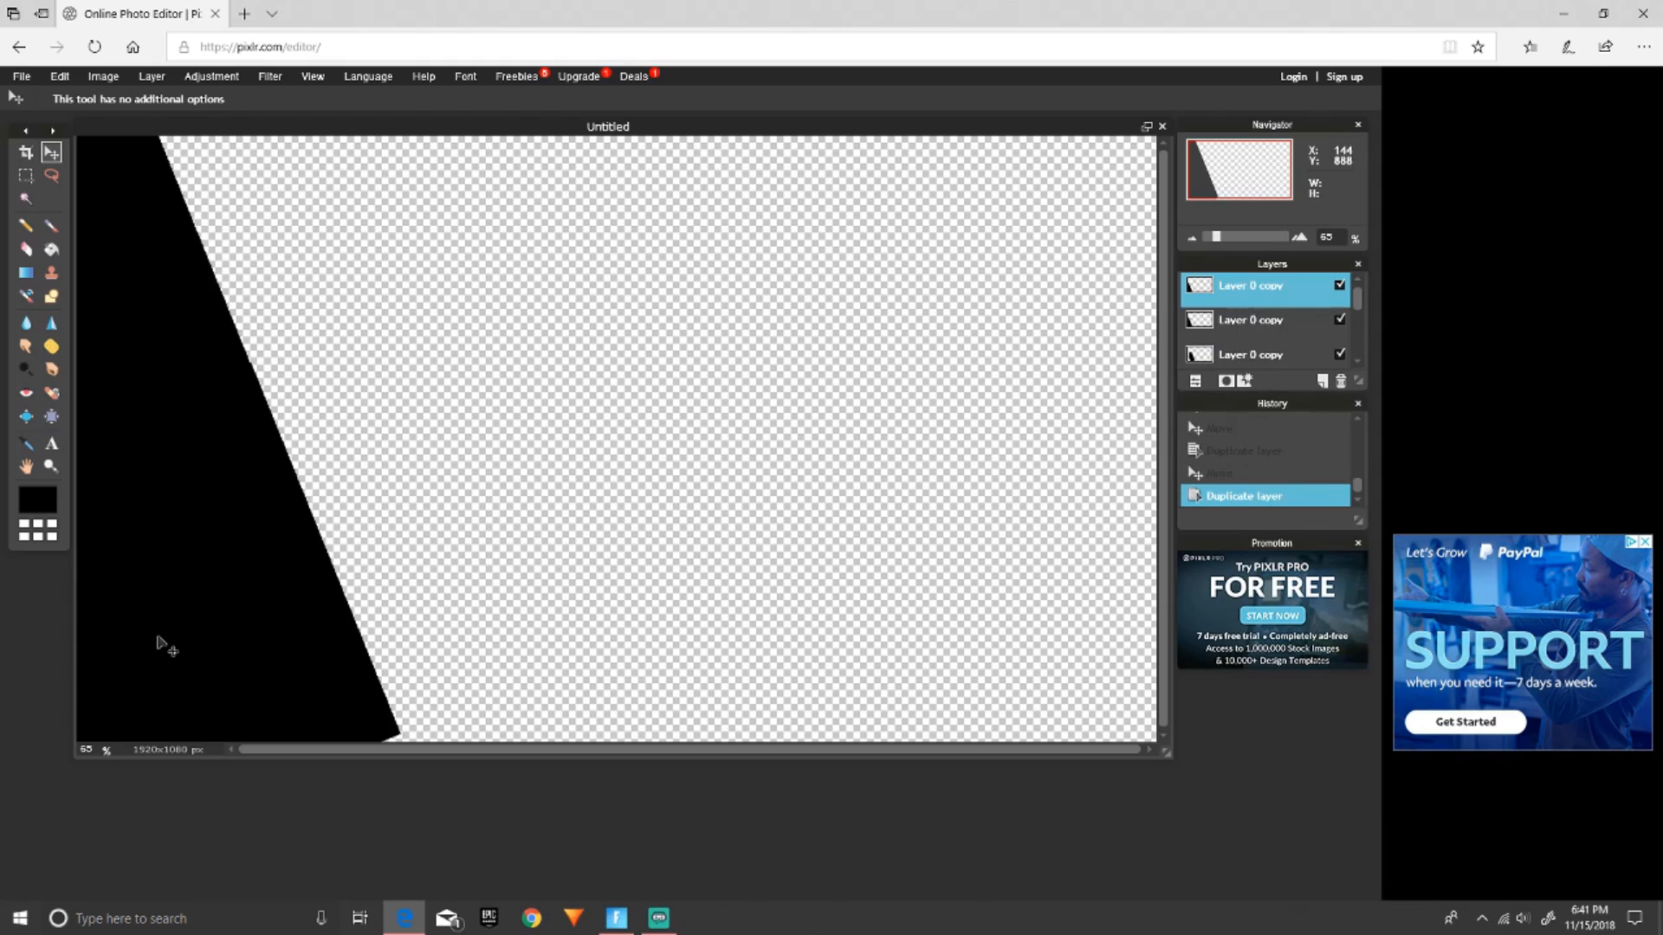
pyautogui.moveTo(294, 710); pyautogui.dragTo(299, 713)
# Duplicate the stripe layer twice more and place the copies along the slanted edge to widen the black band from top to bottom.
pyautogui.rightClick(1280, 295)
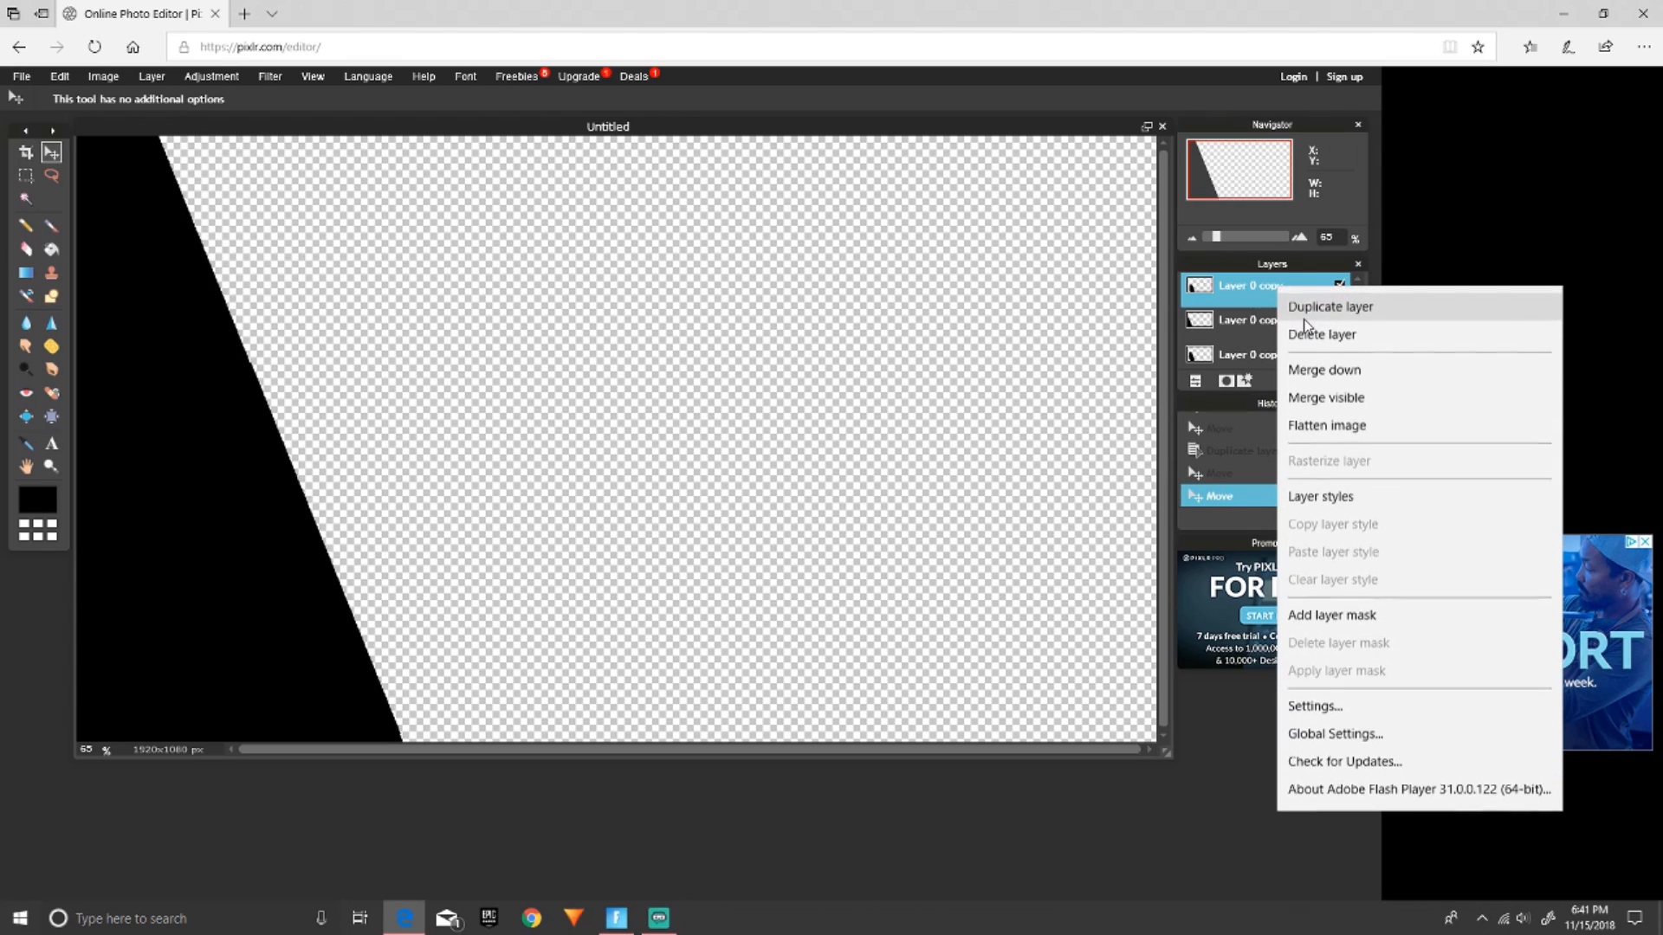
pyautogui.click(1299, 304)
pyautogui.moveTo(374, 685); pyautogui.dragTo(294, 341)
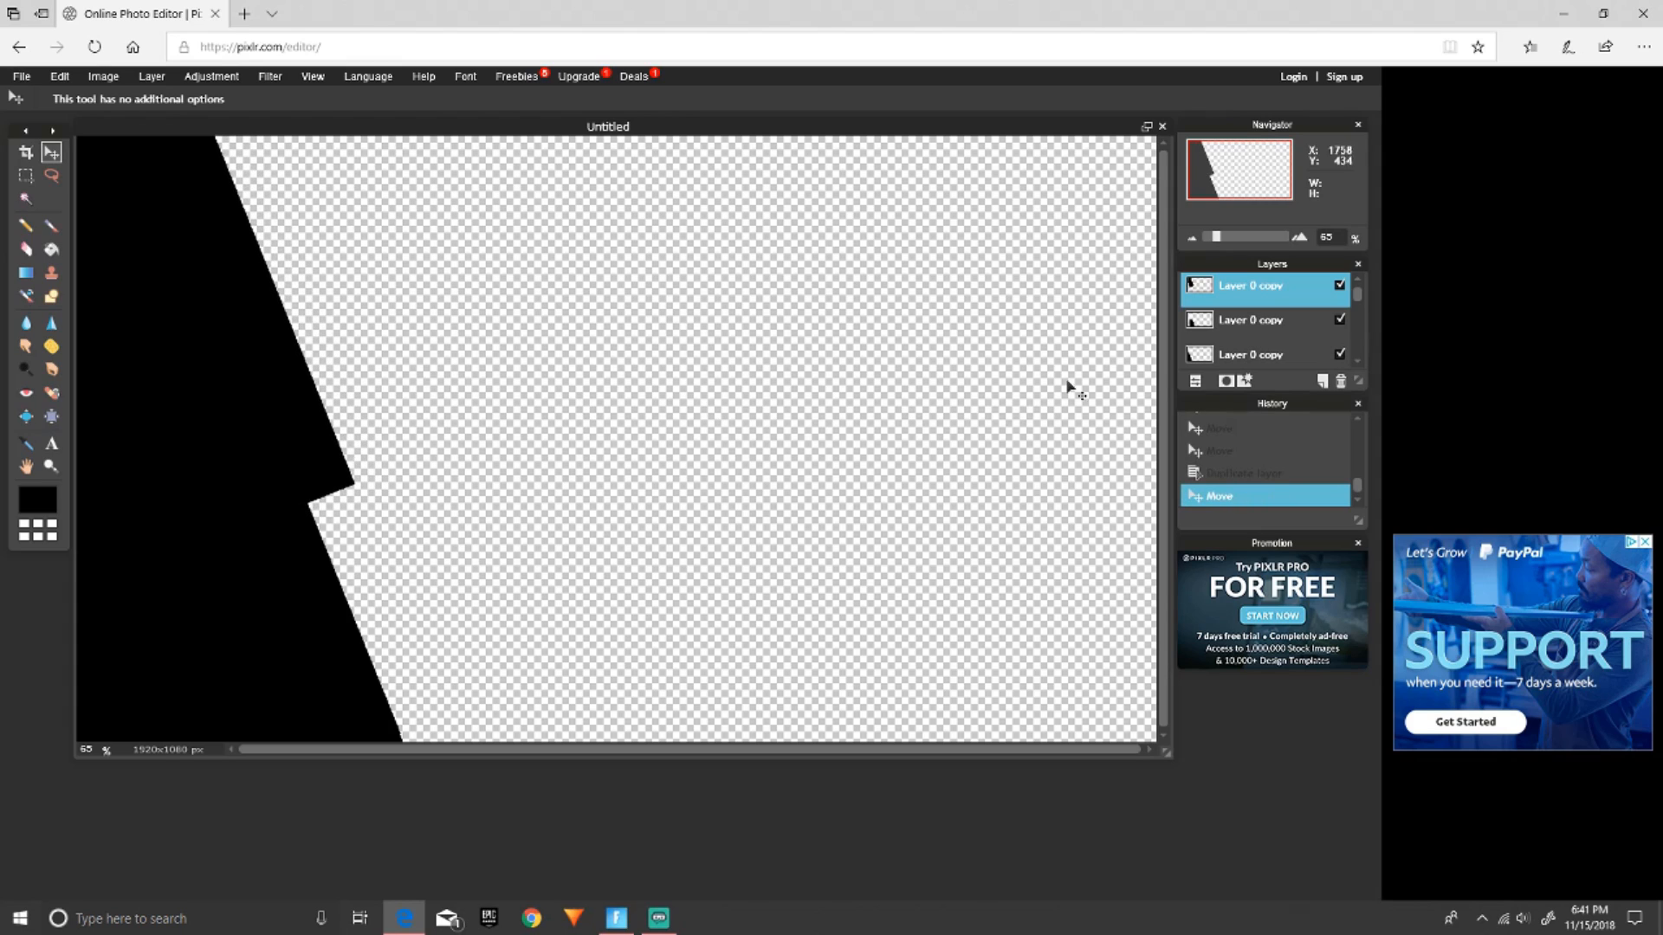
pyautogui.rightClick(1216, 296)
pyautogui.click(1238, 305)
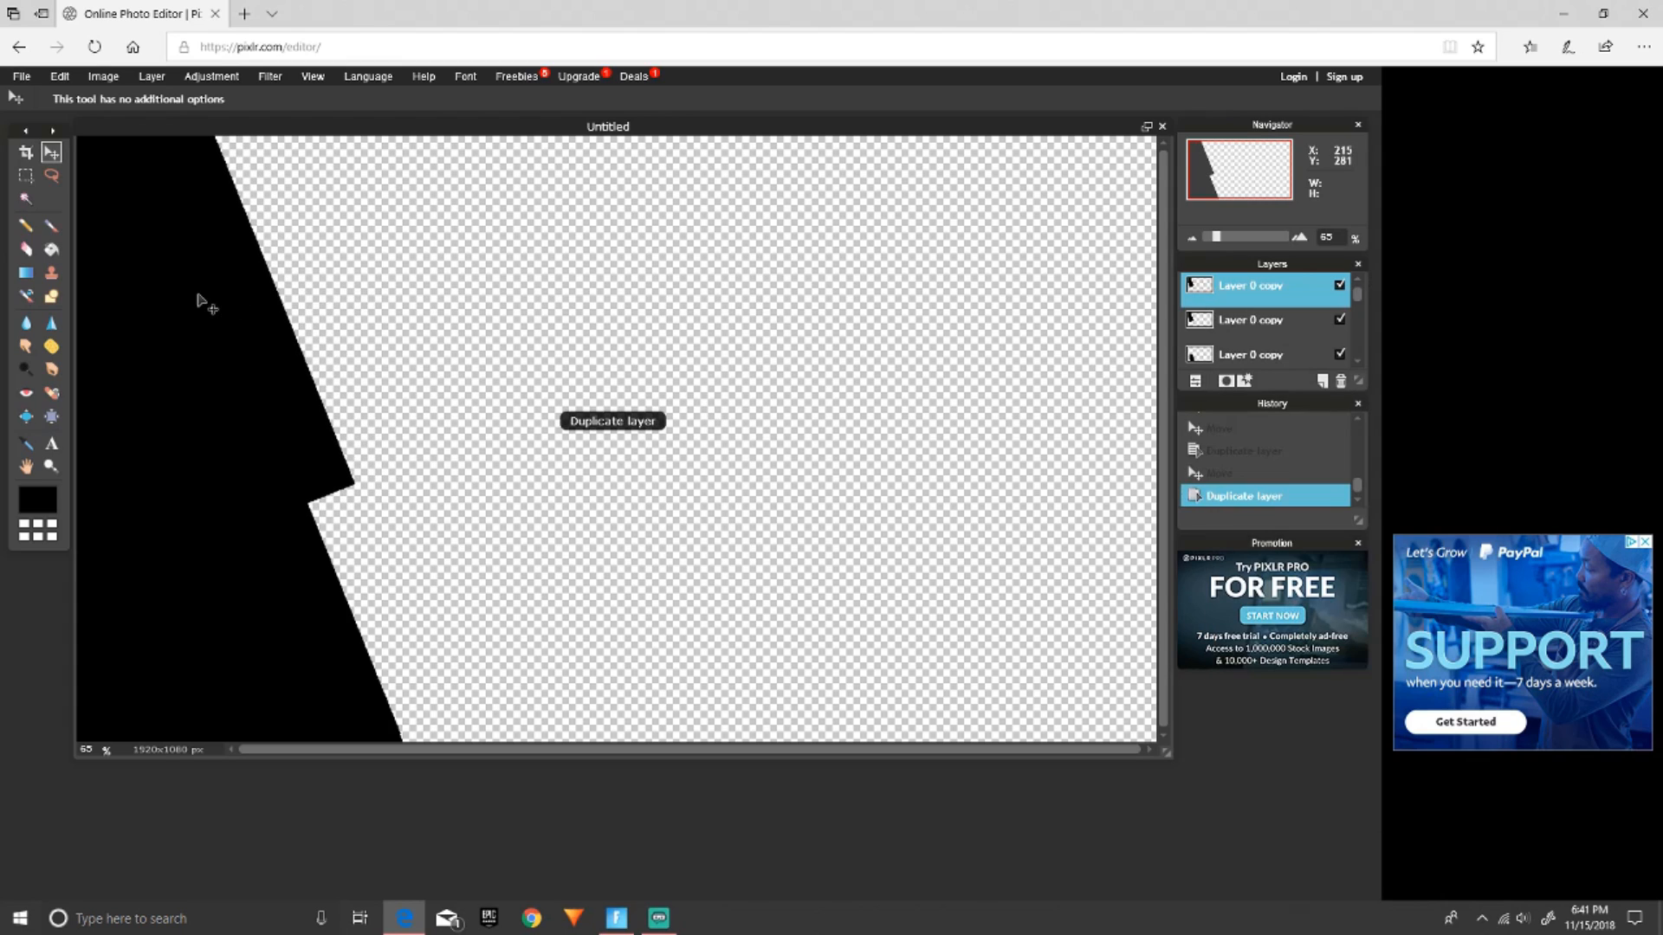
pyautogui.moveTo(208, 365); pyautogui.dragTo(302, 556)
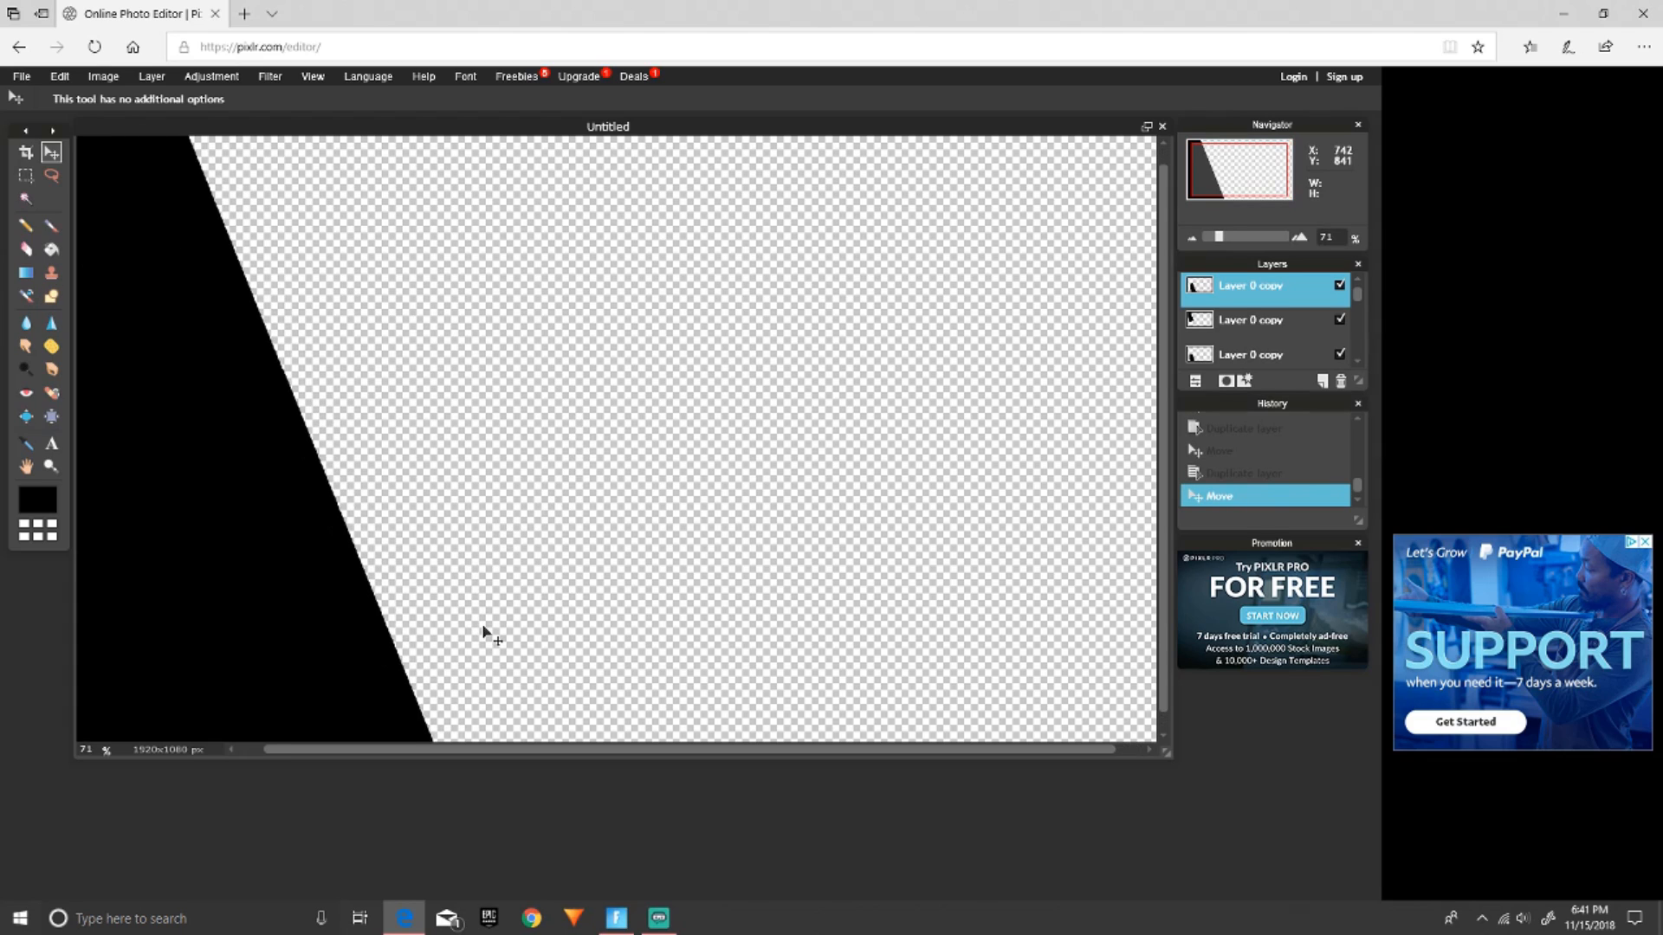
pyautogui.scroll(-2, 485, 634)
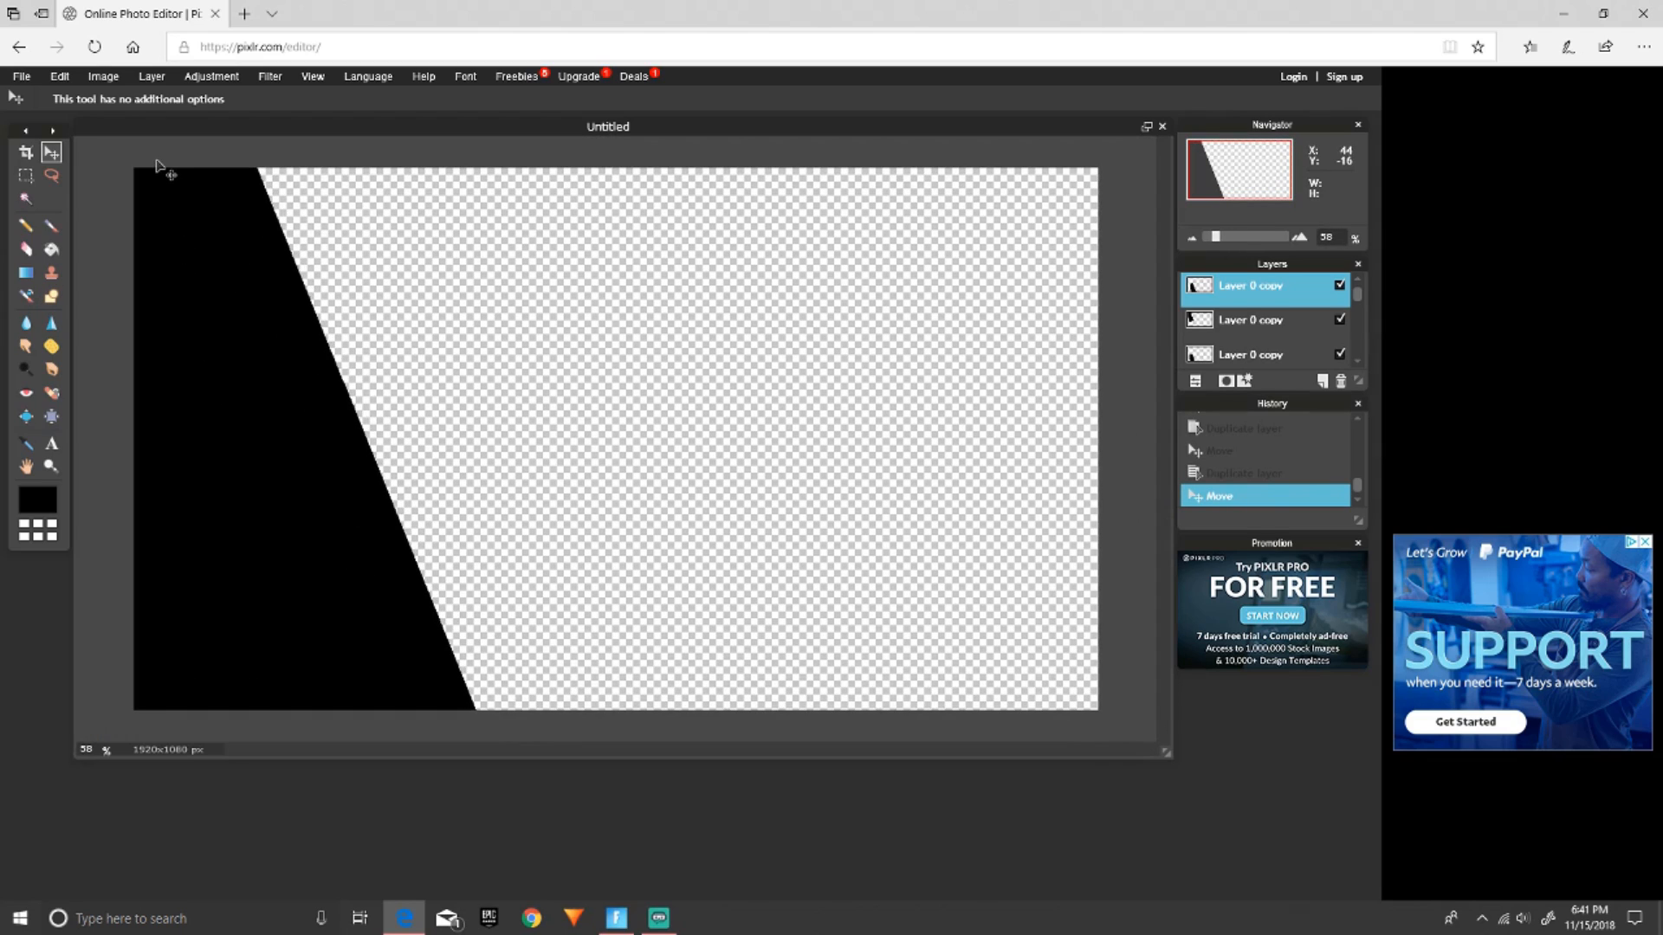
# Open the image aesthetic-circle-png-7 (1).png from Downloads as a new layer.
pyautogui.click(26, 176)
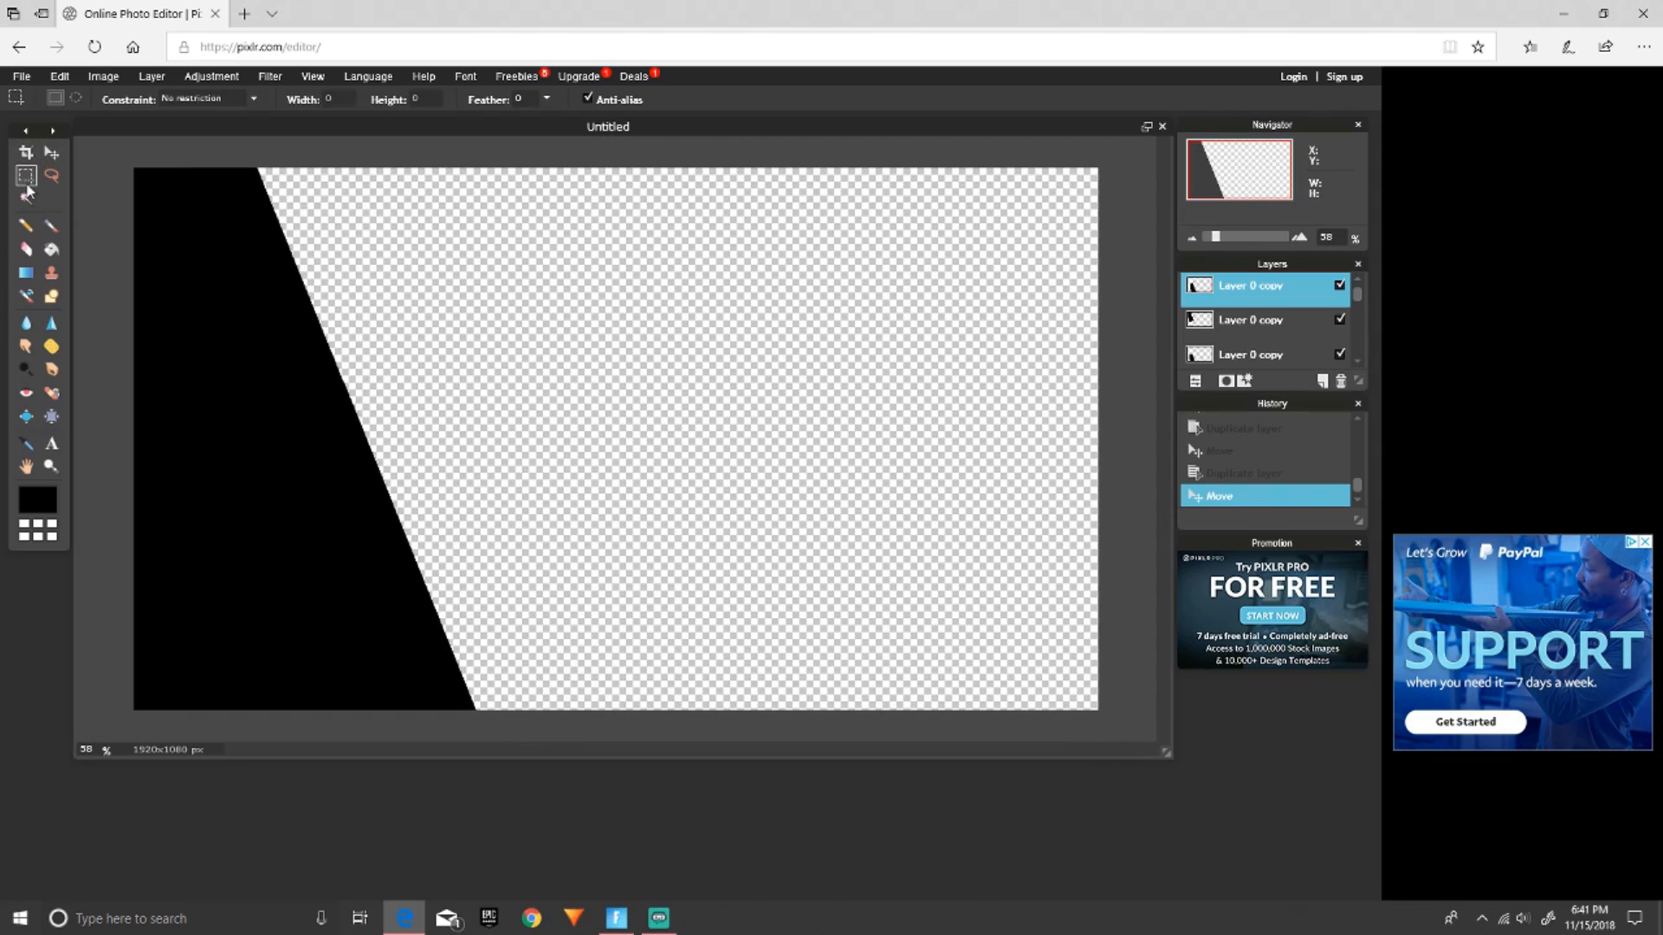
pyautogui.click(150, 78)
pyautogui.click(177, 152)
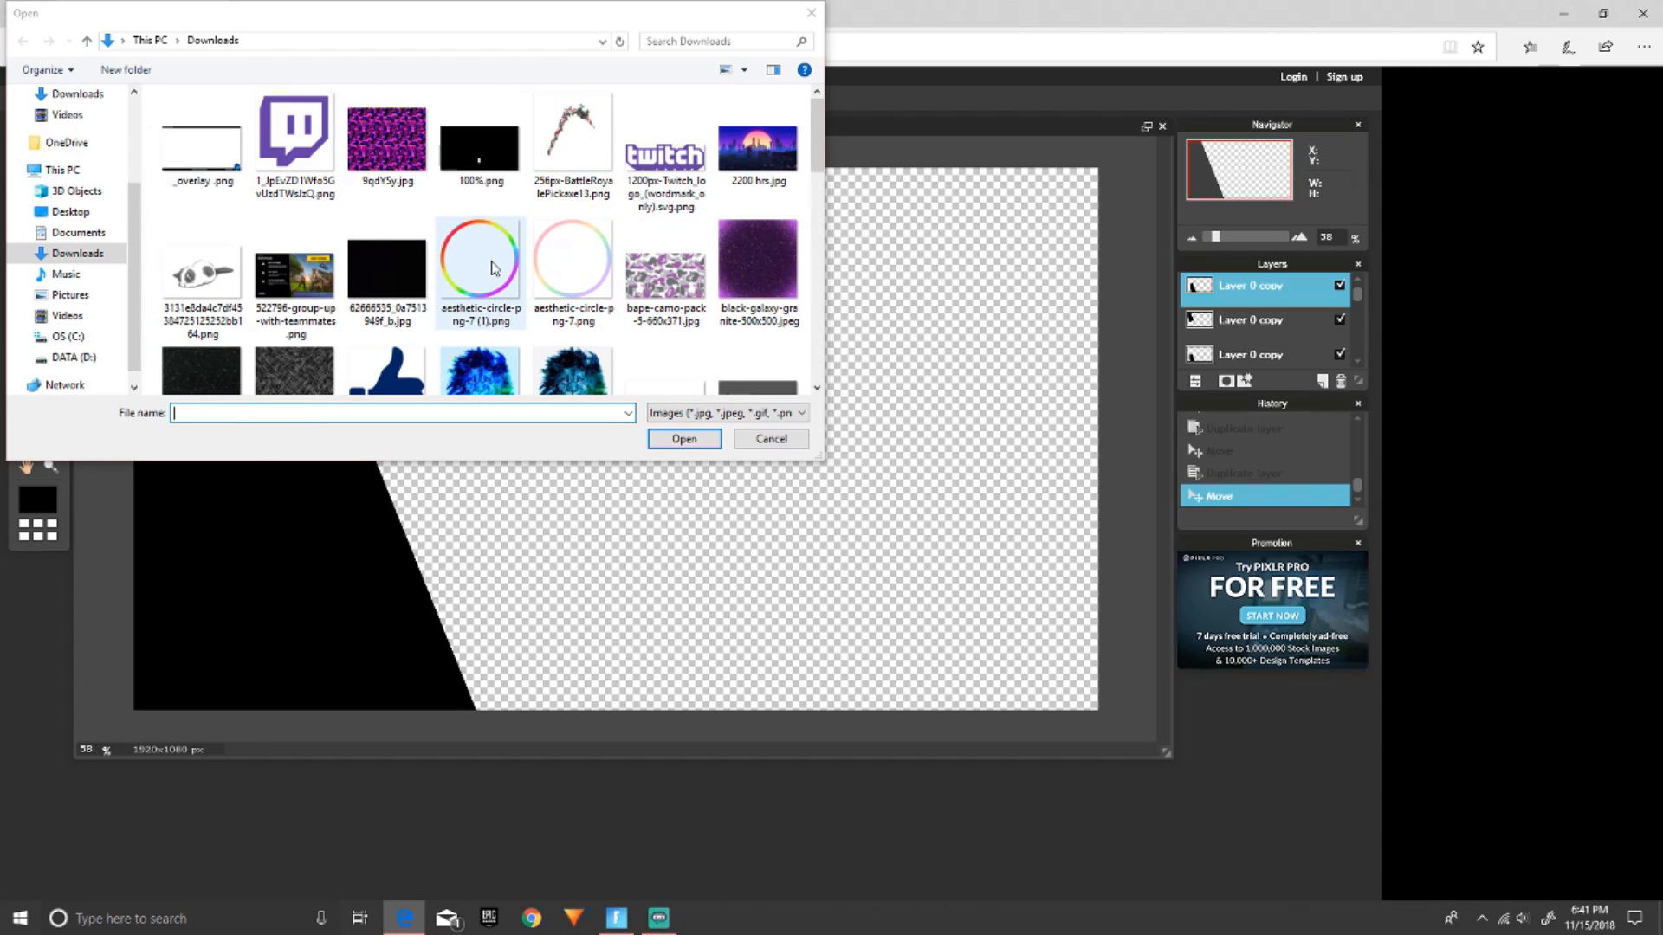
pyautogui.doubleClick(494, 268)
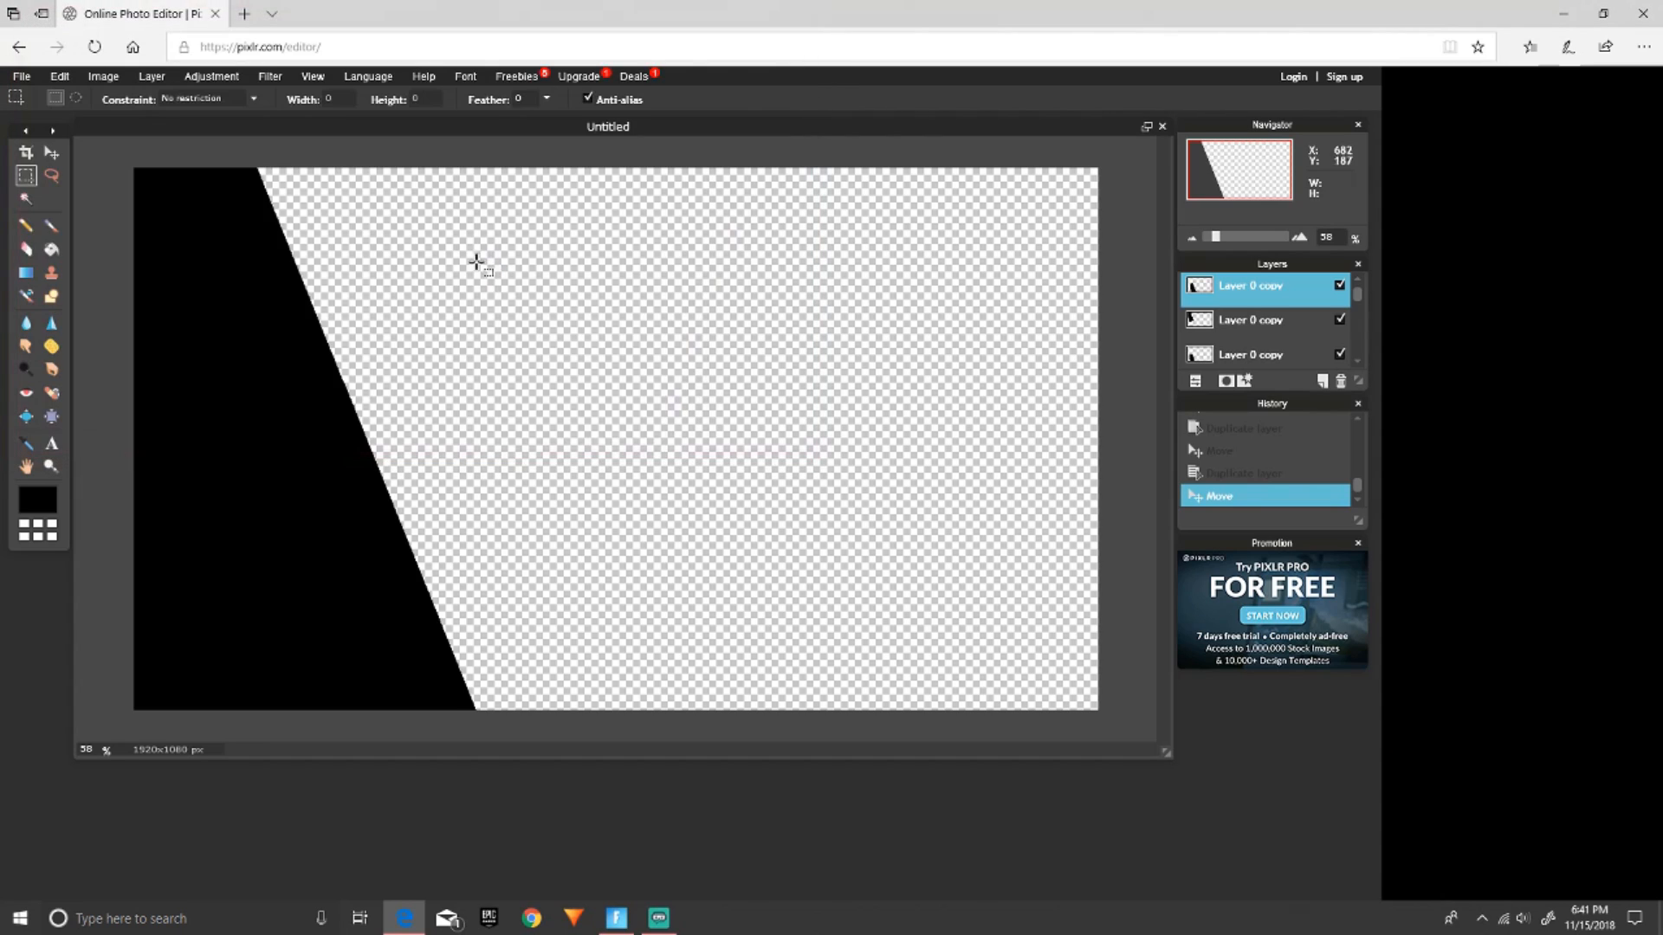
# Shrink the rainbow circle with Free transform, place it on the black band near the canvas's left edge, and apply the transformation.
pyautogui.click(65, 76)
pyautogui.click(126, 218)
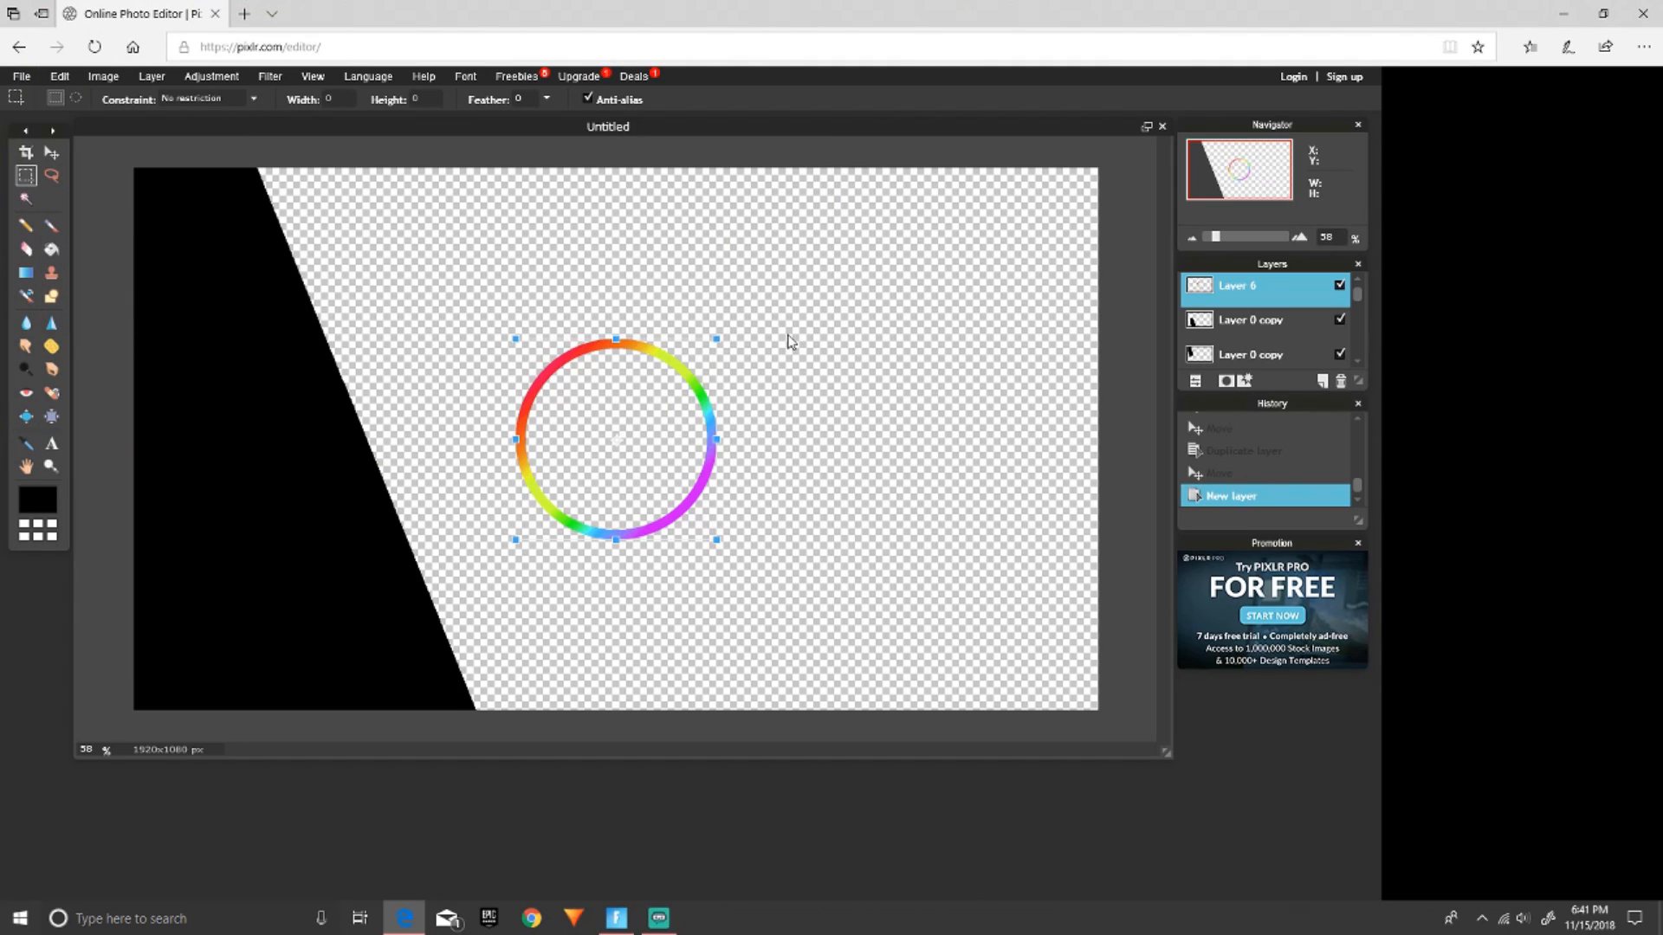
pyautogui.moveTo(722, 332); pyautogui.dragTo(299, 355)
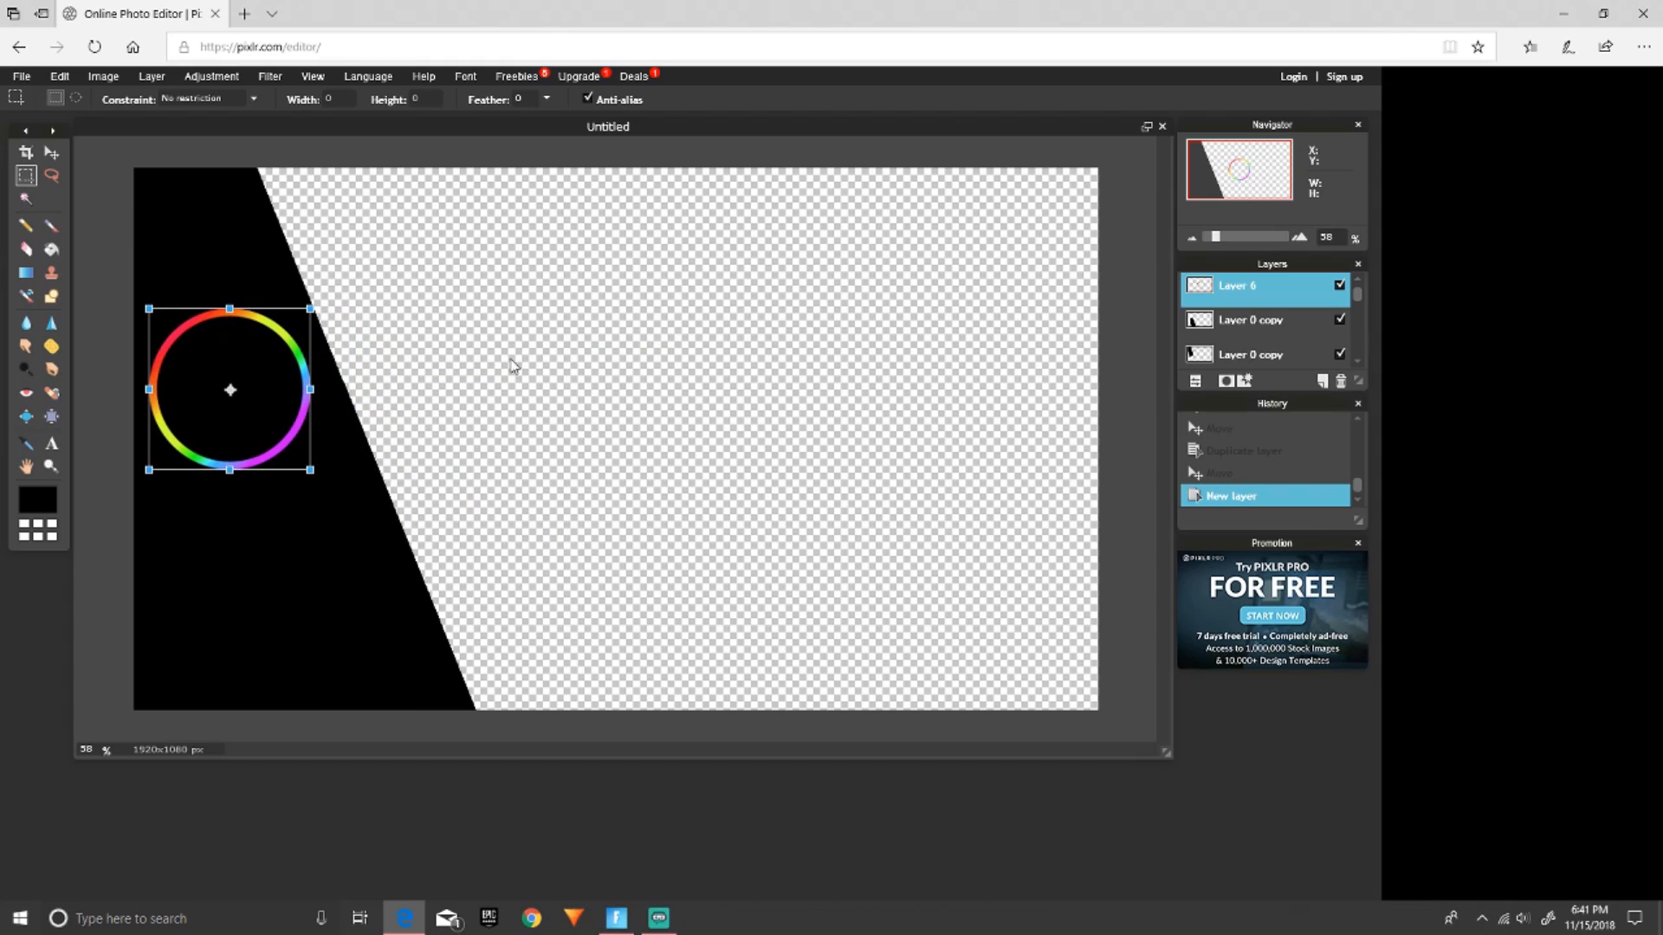
pyautogui.click(512, 364)
pyautogui.click(632, 518)
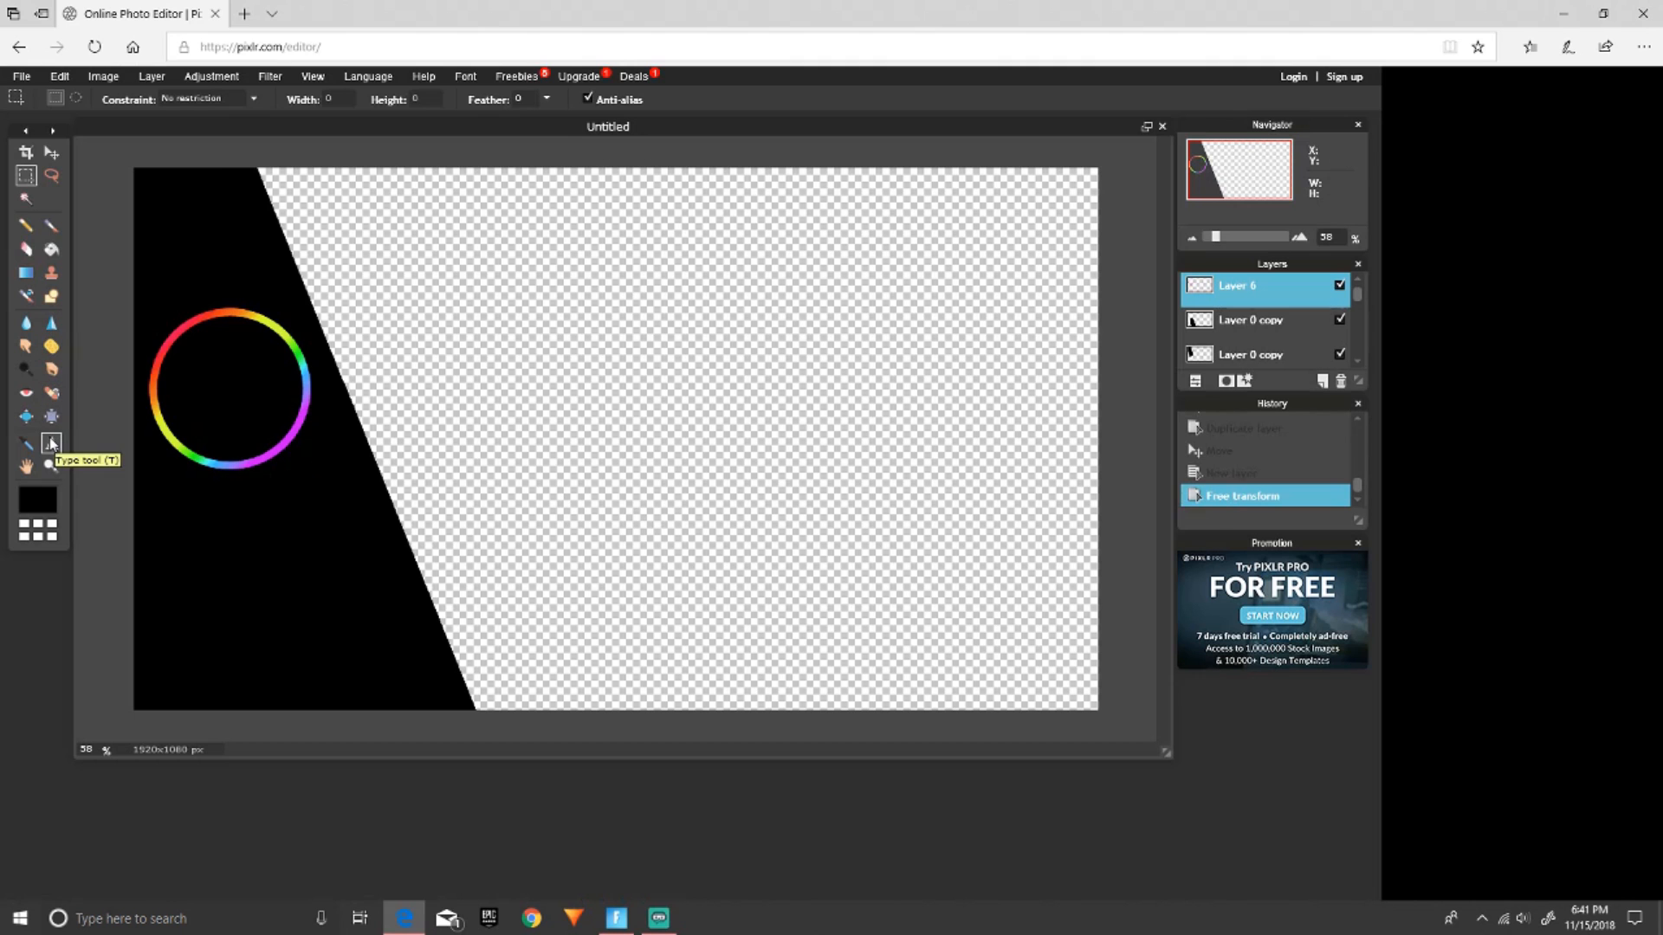
# Add the two-line text "NTRO DRAGON" inside the rainbow circle and set its color to white.
pyautogui.click(52, 444)
pyautogui.click(184, 387)
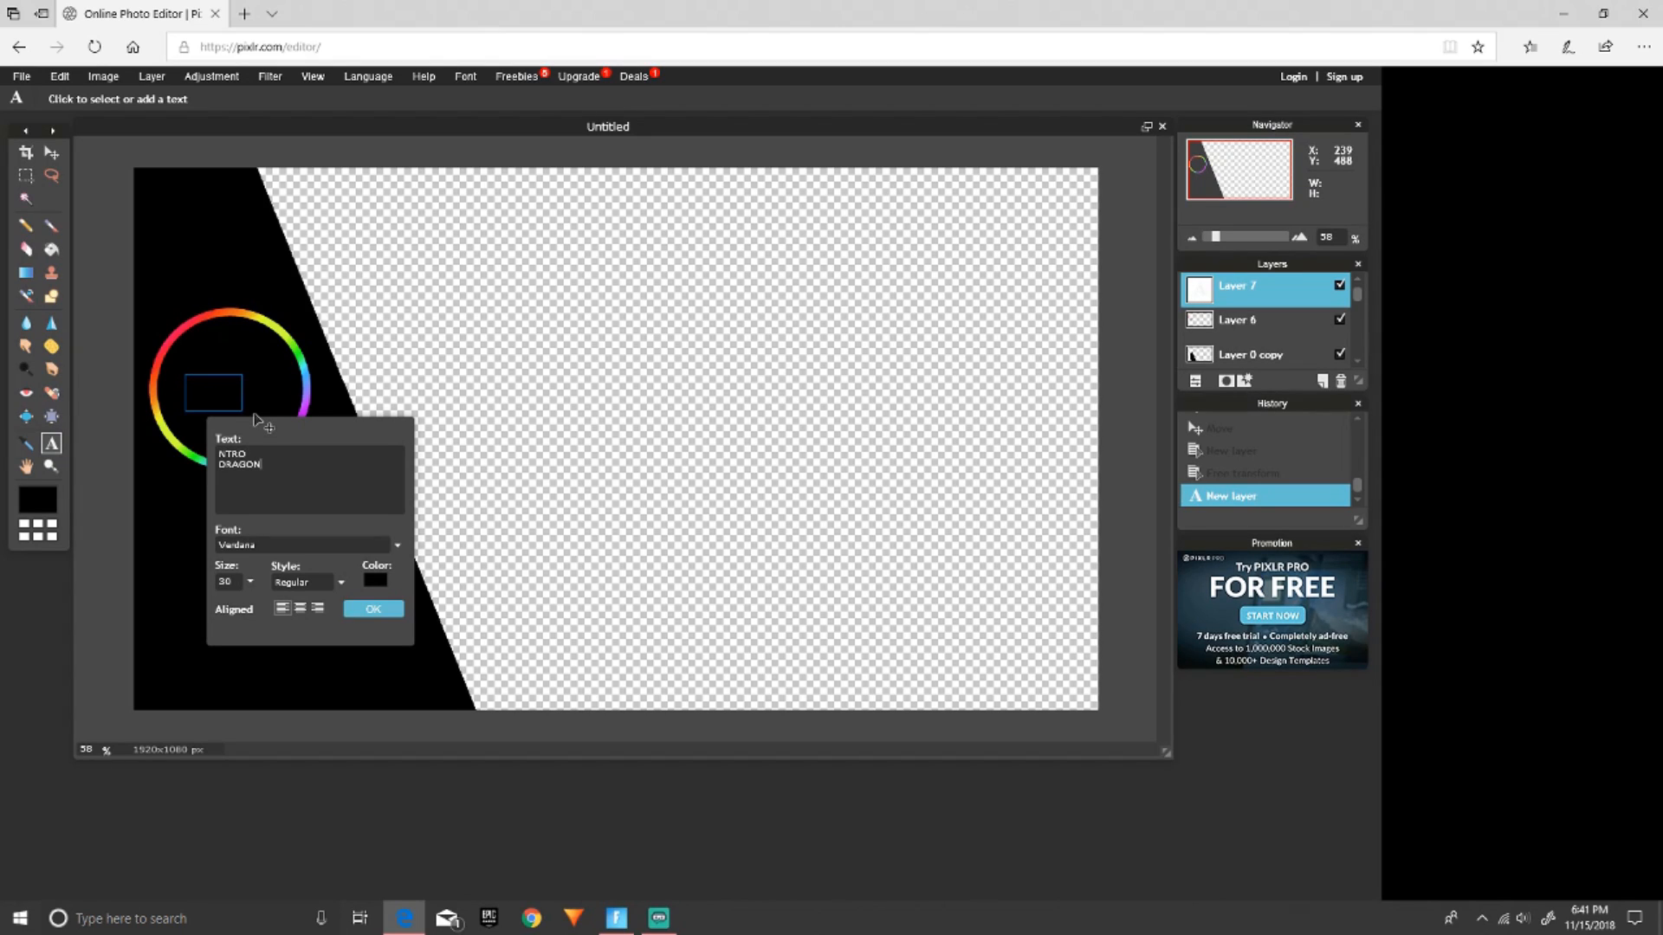
pyautogui.click(376, 583)
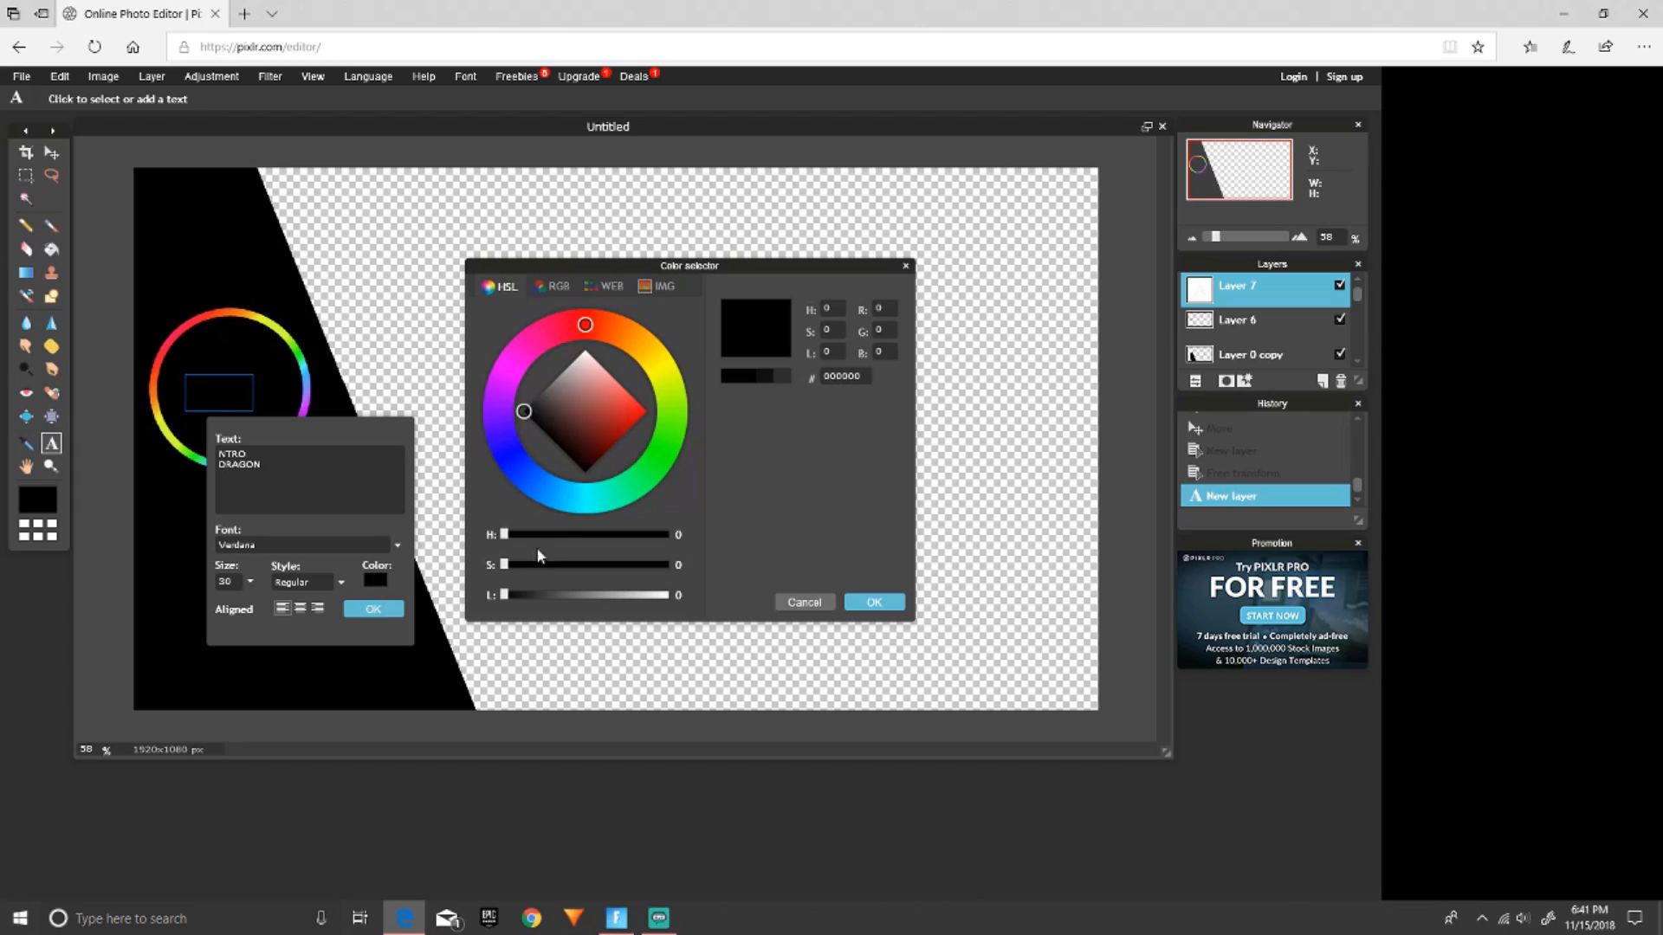
pyautogui.moveTo(601, 414); pyautogui.dragTo(673, 323)
pyautogui.click(874, 603)
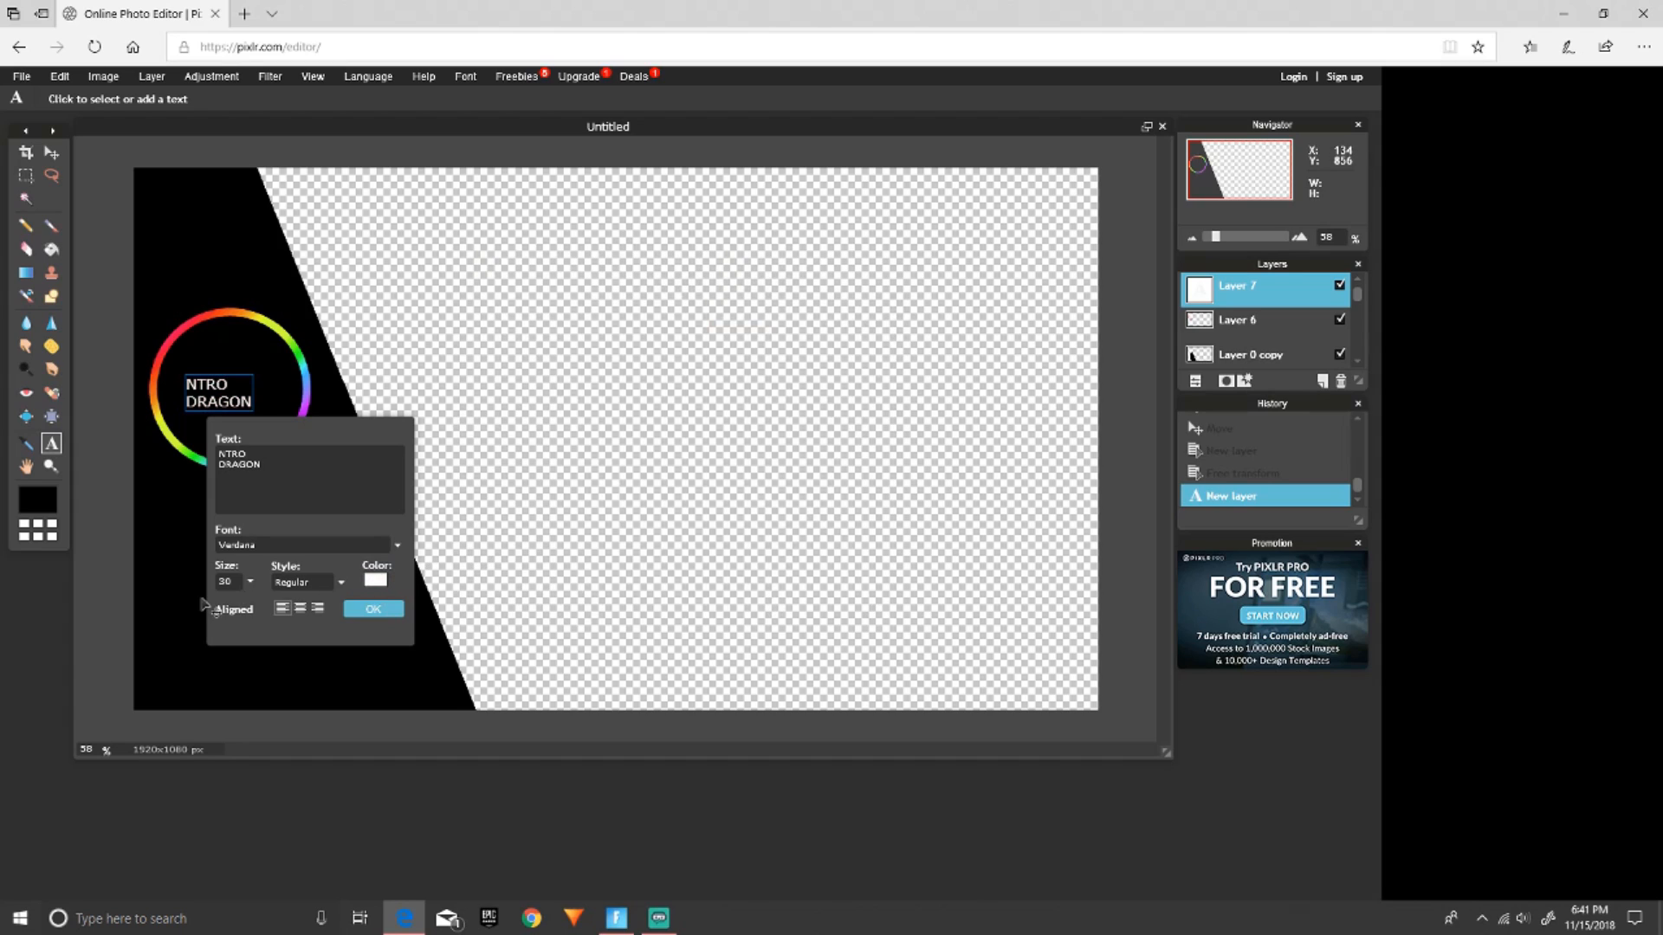
# Set the text size to 85, indent the NTRO line above DRAGON, and move the text settings clear of the lettering.
pyautogui.click(246, 582)
pyautogui.moveTo(184, 609); pyautogui.dragTo(175, 609)
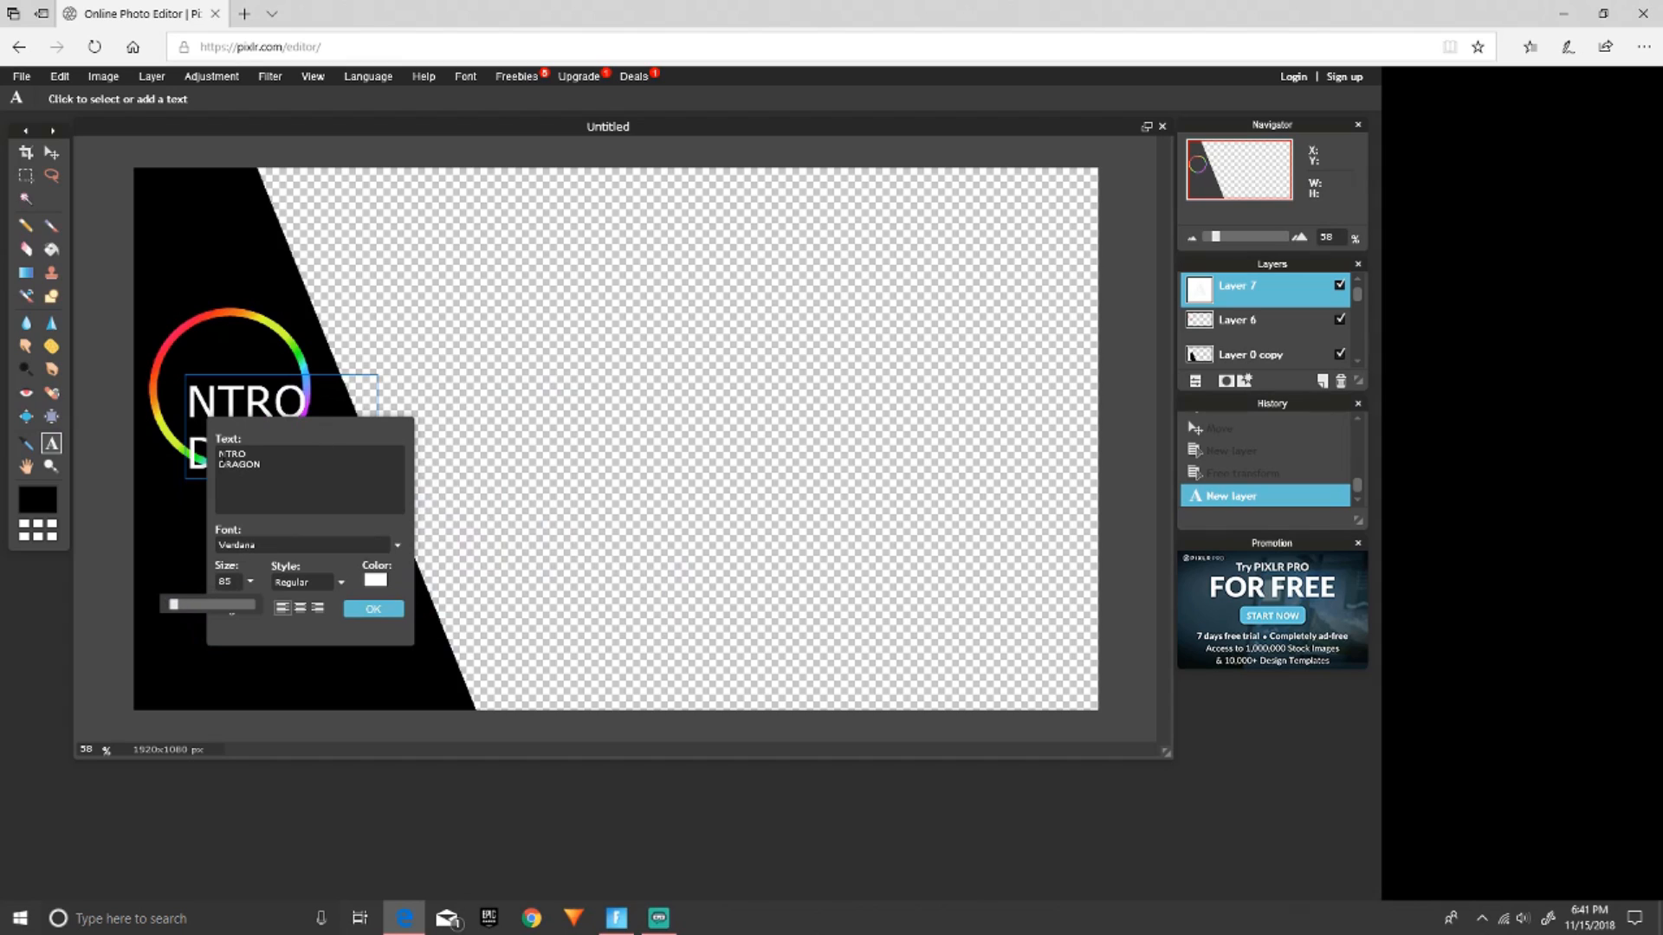
pyautogui.click(221, 455)
pyautogui.moveTo(267, 428); pyautogui.dragTo(299, 561)
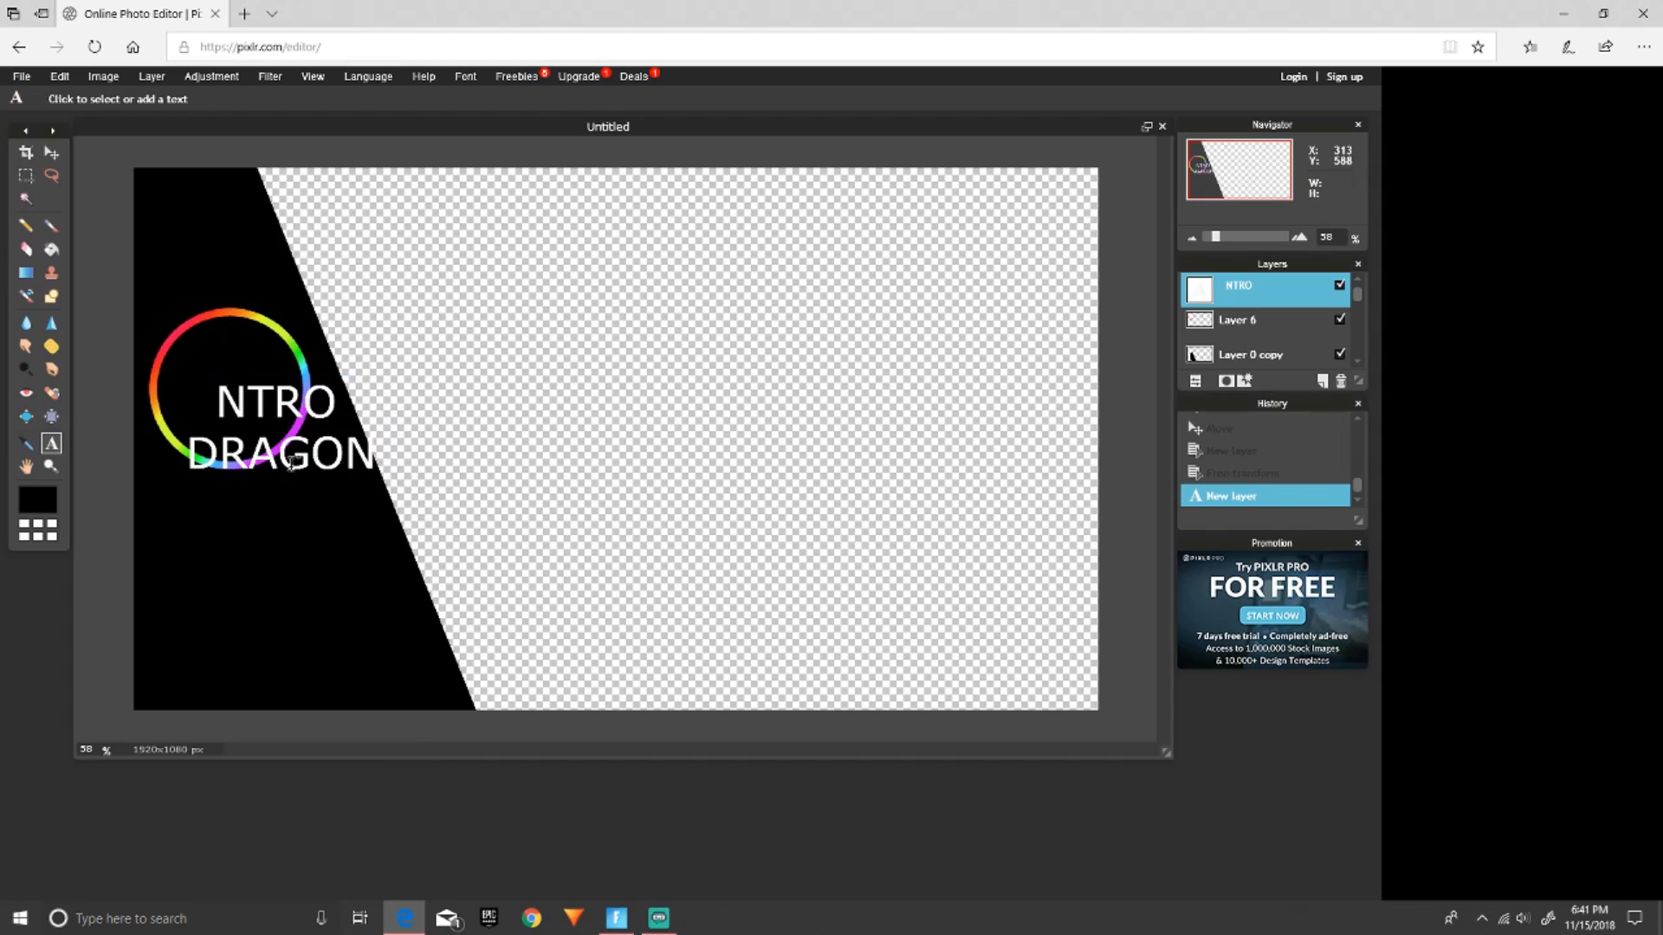
# Set the NTRO DRAGON text size to 65, position the text within the rainbow circle, and accept it.
pyautogui.click(313, 400)
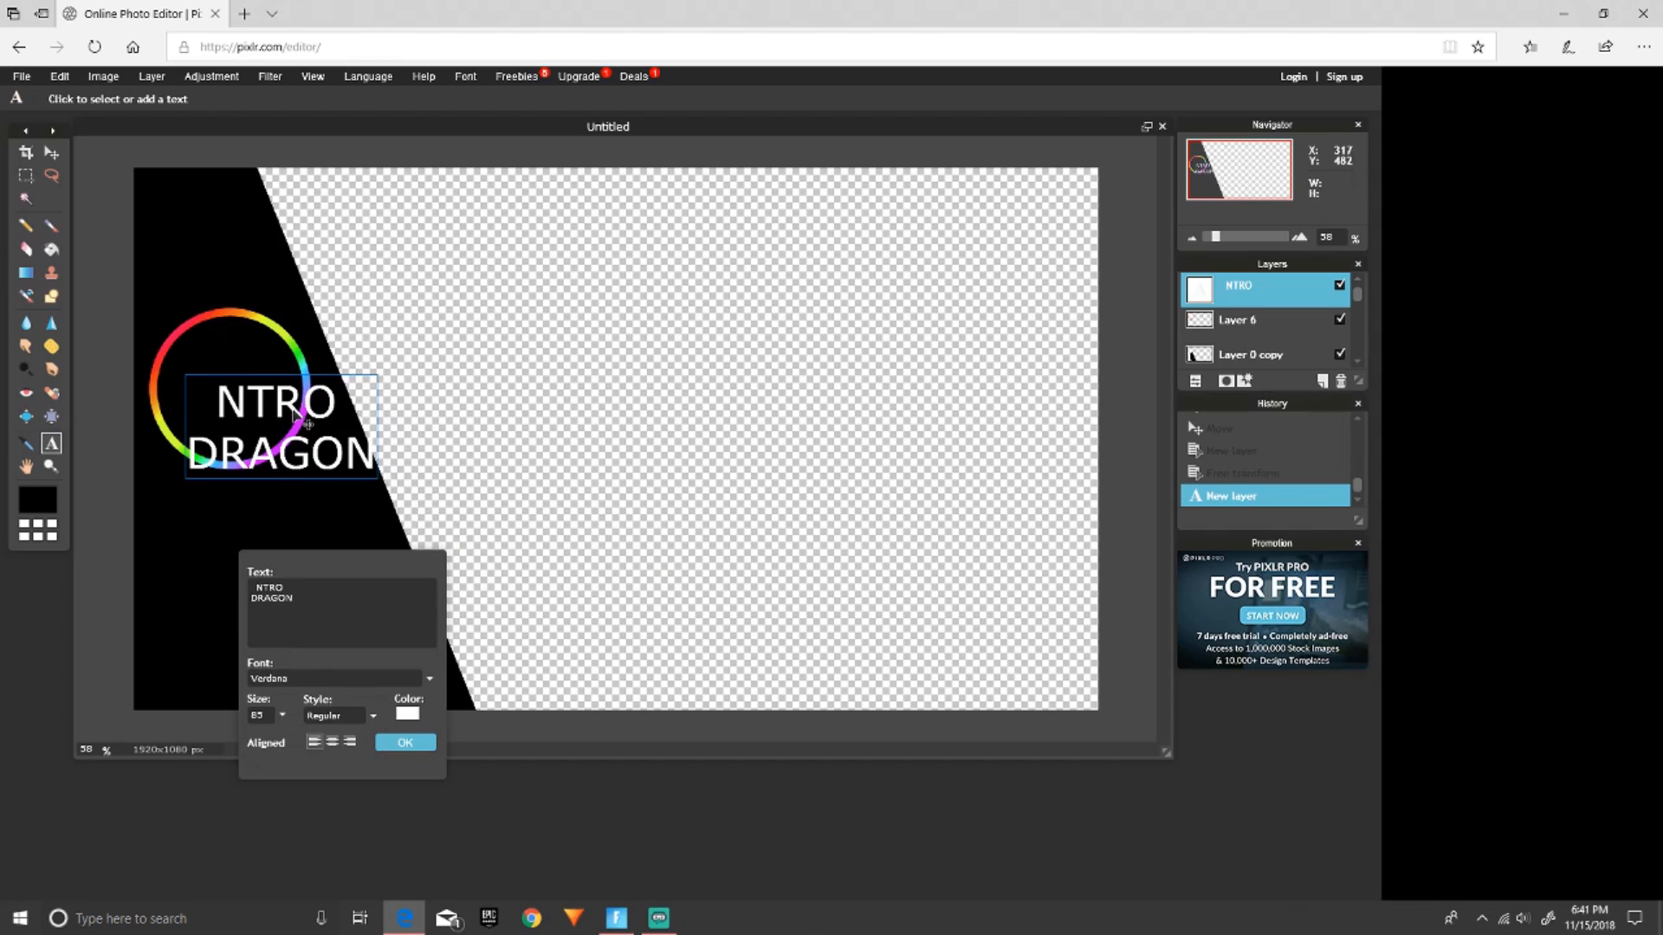
pyautogui.click(281, 716)
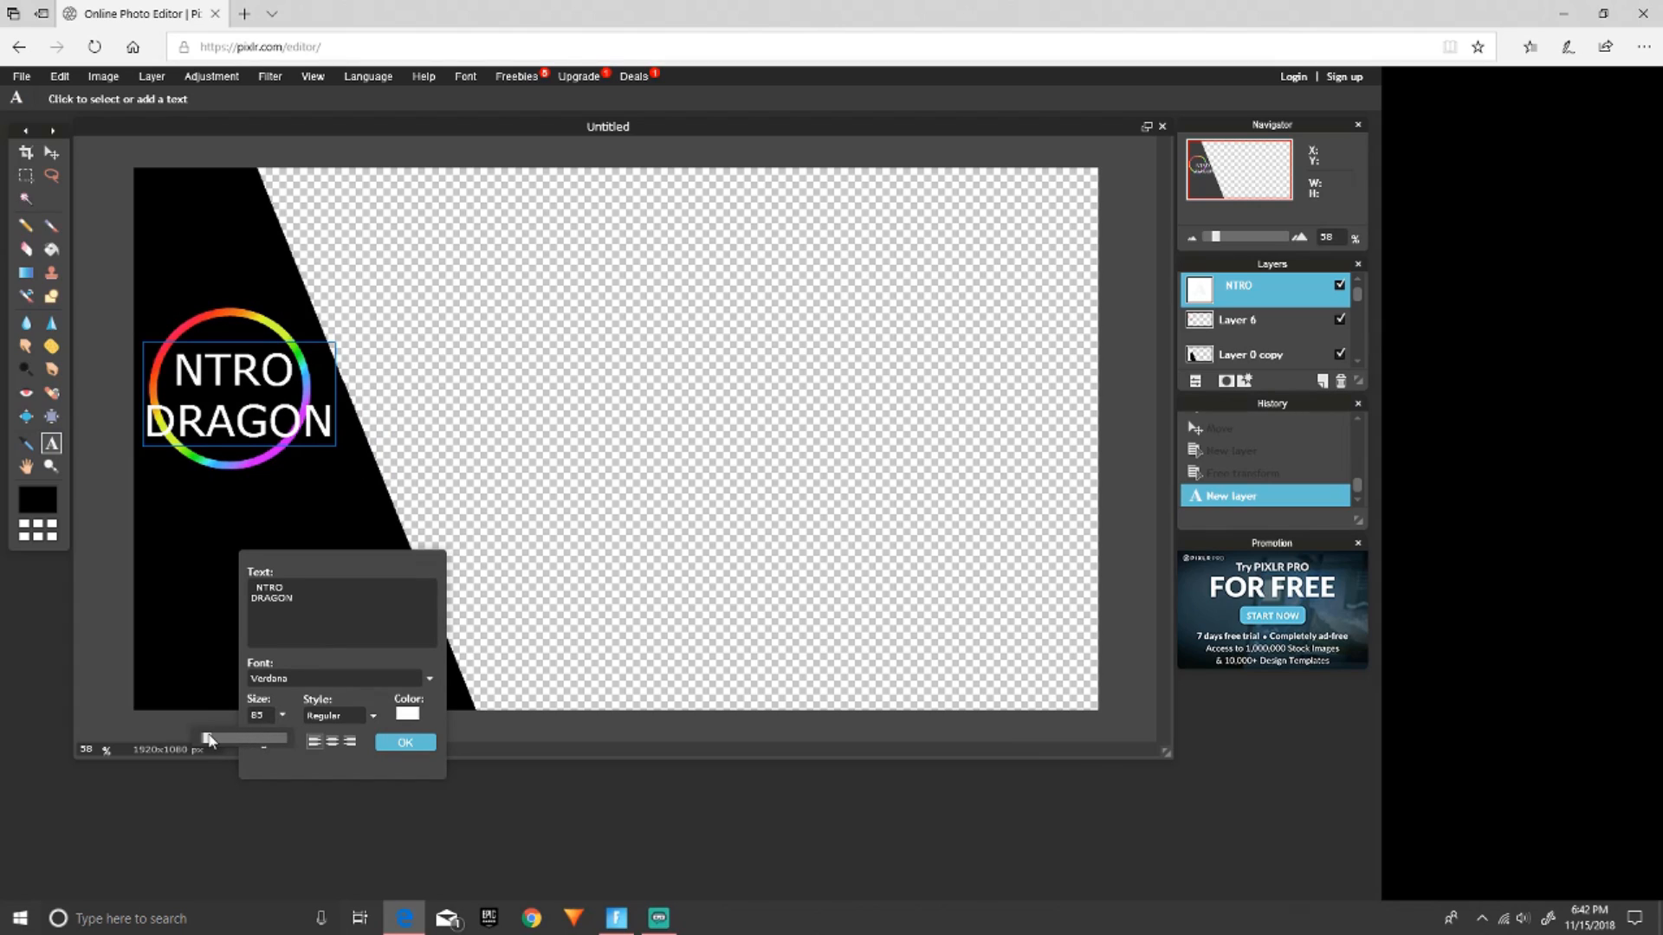
pyautogui.moveTo(209, 739); pyautogui.dragTo(206, 737)
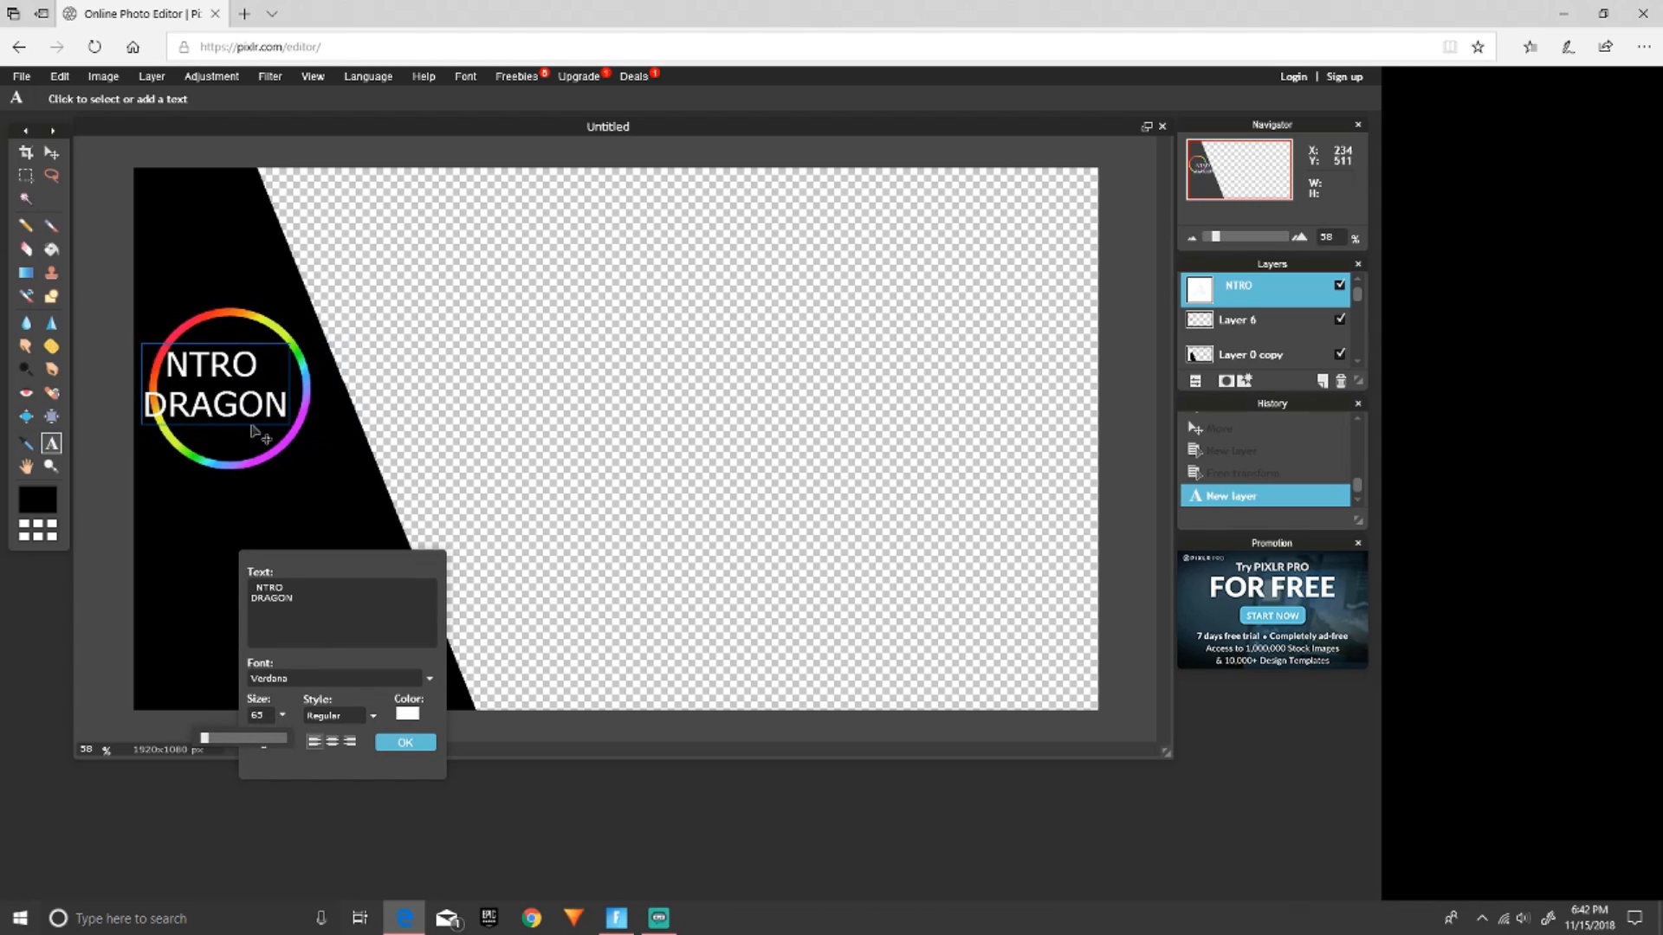
pyautogui.moveTo(256, 407); pyautogui.dragTo(267, 394)
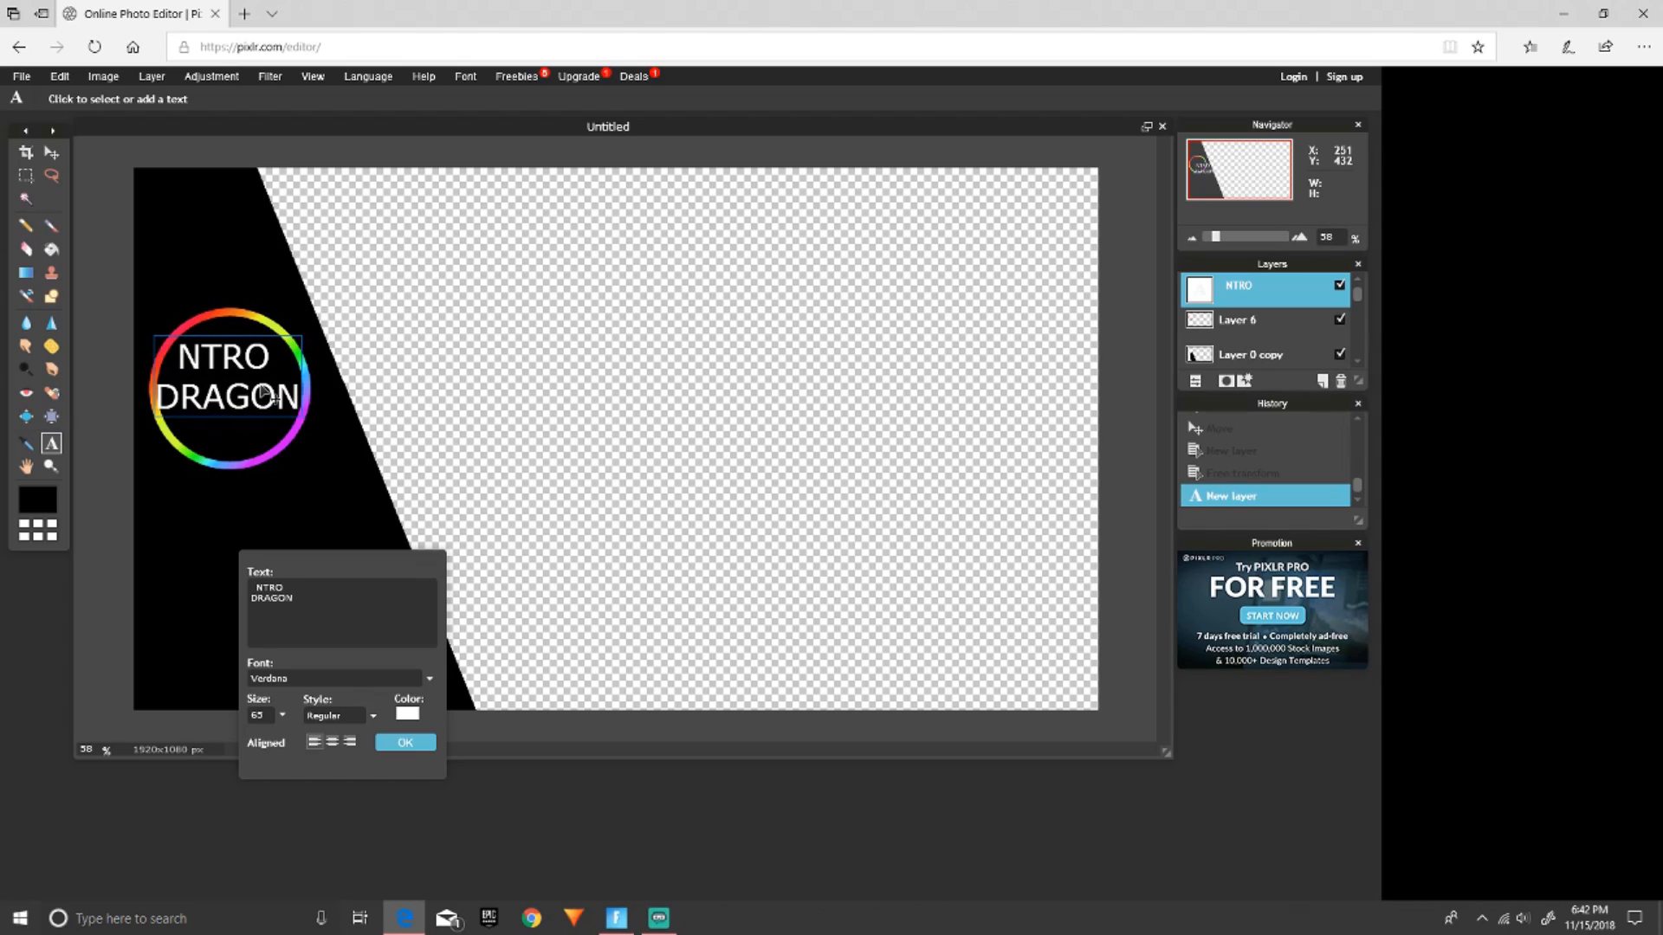
pyautogui.click(405, 742)
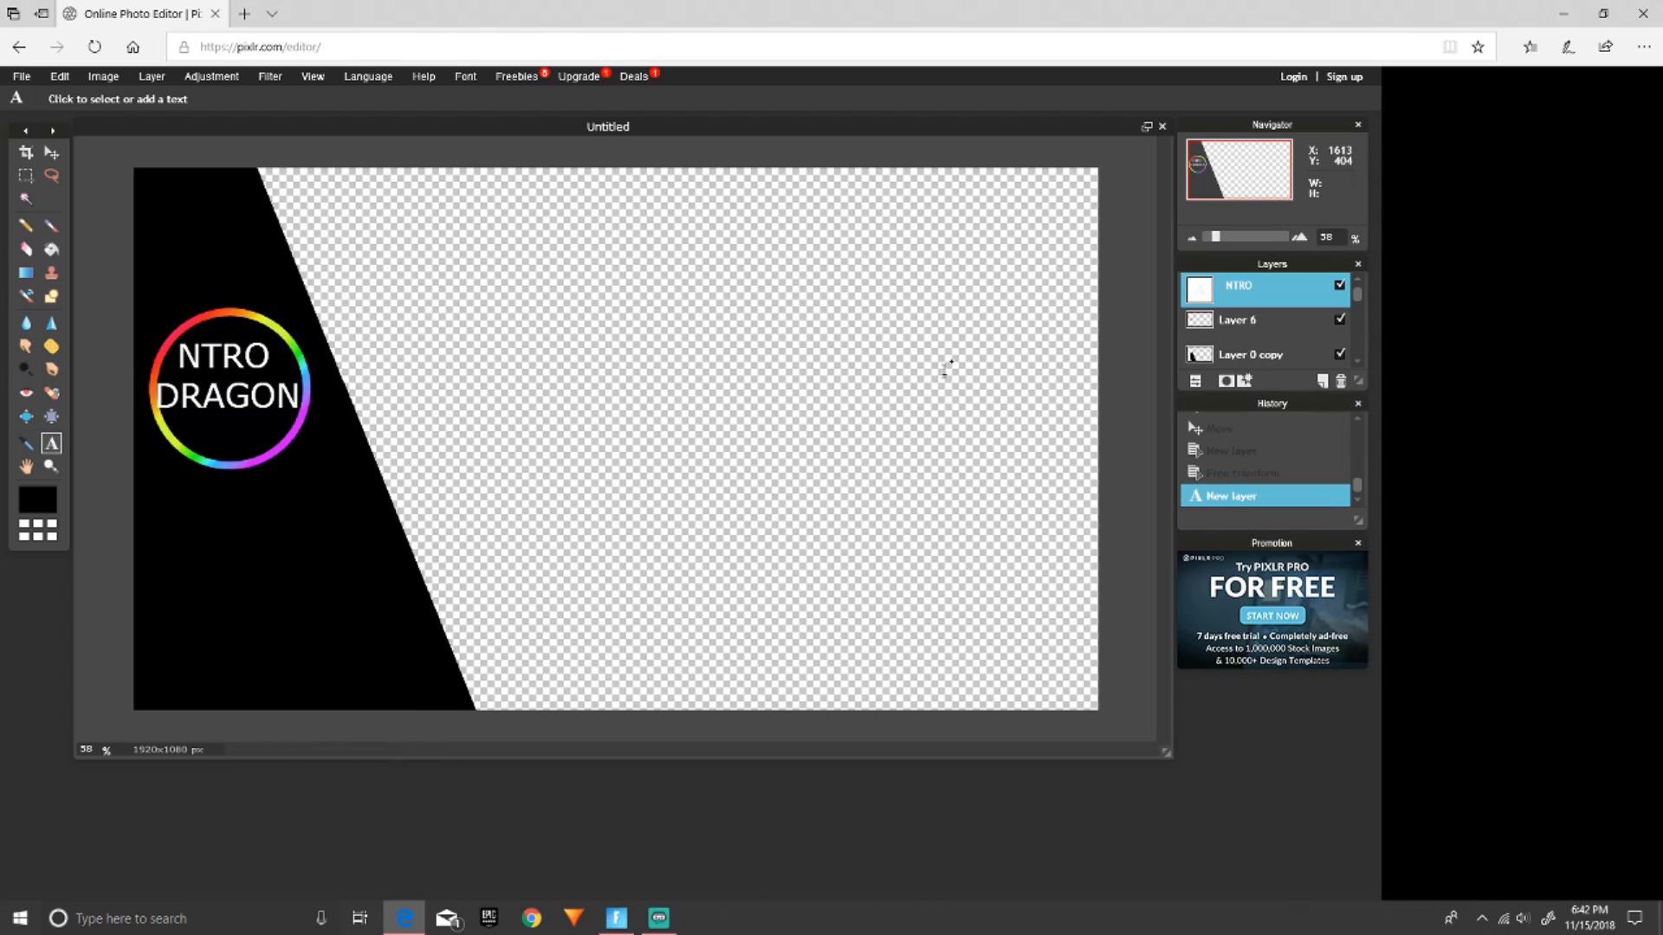
# Change the NTRO DRAGON text style to Bold.
pyautogui.rightClick(1195, 289)
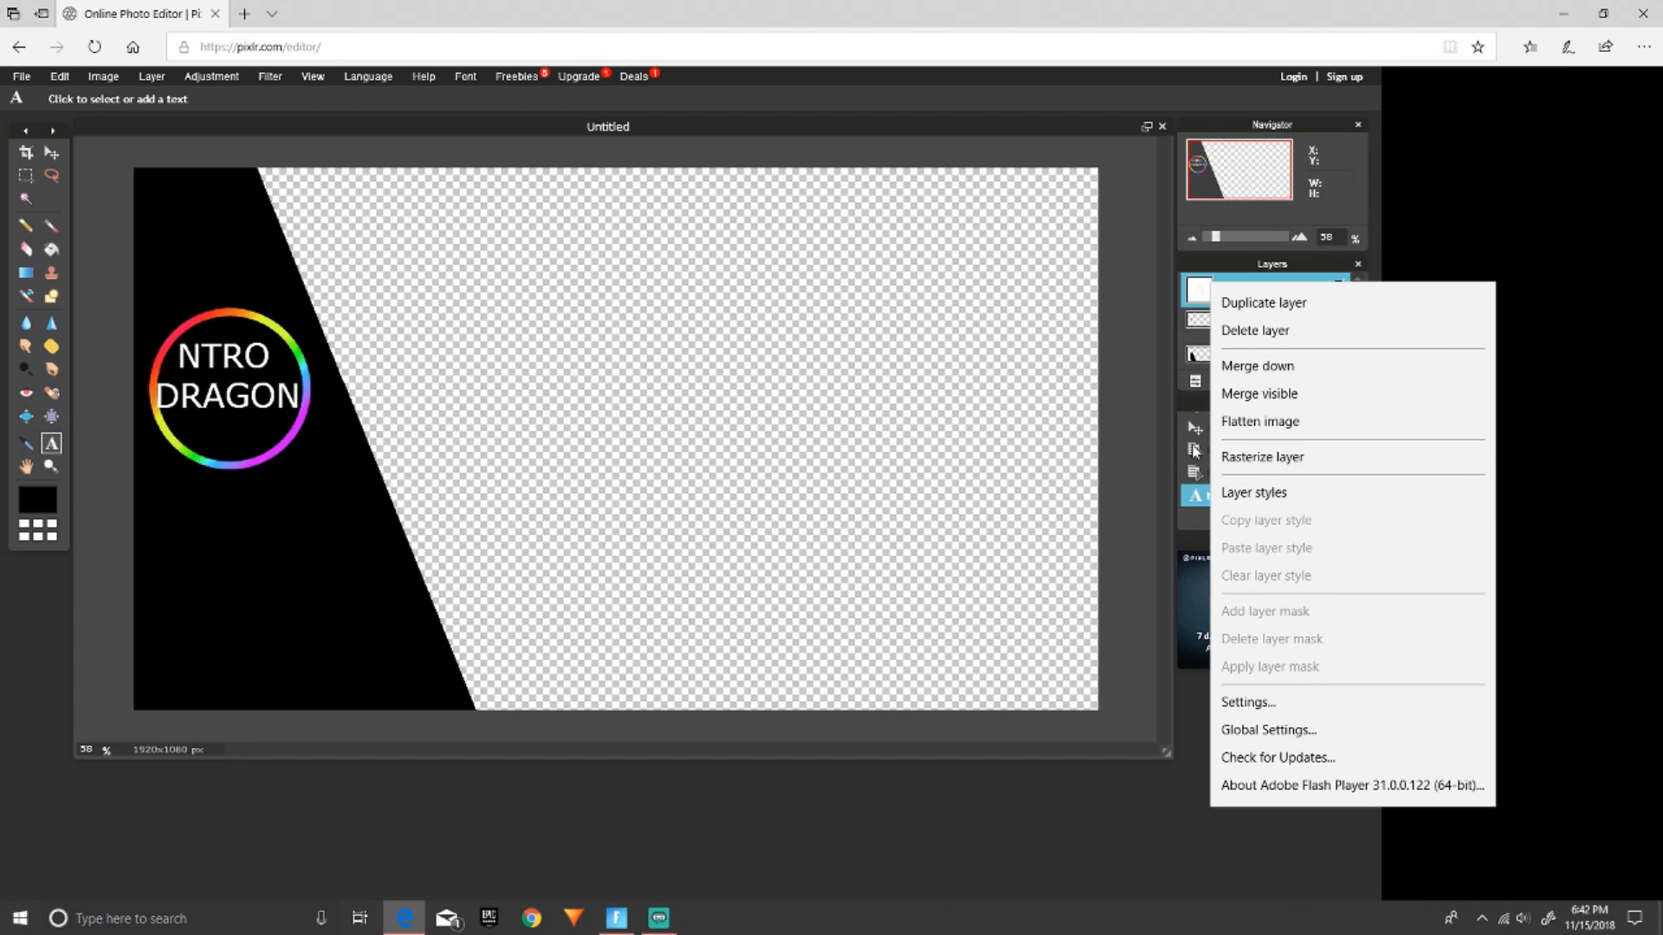
pyautogui.click(161, 389)
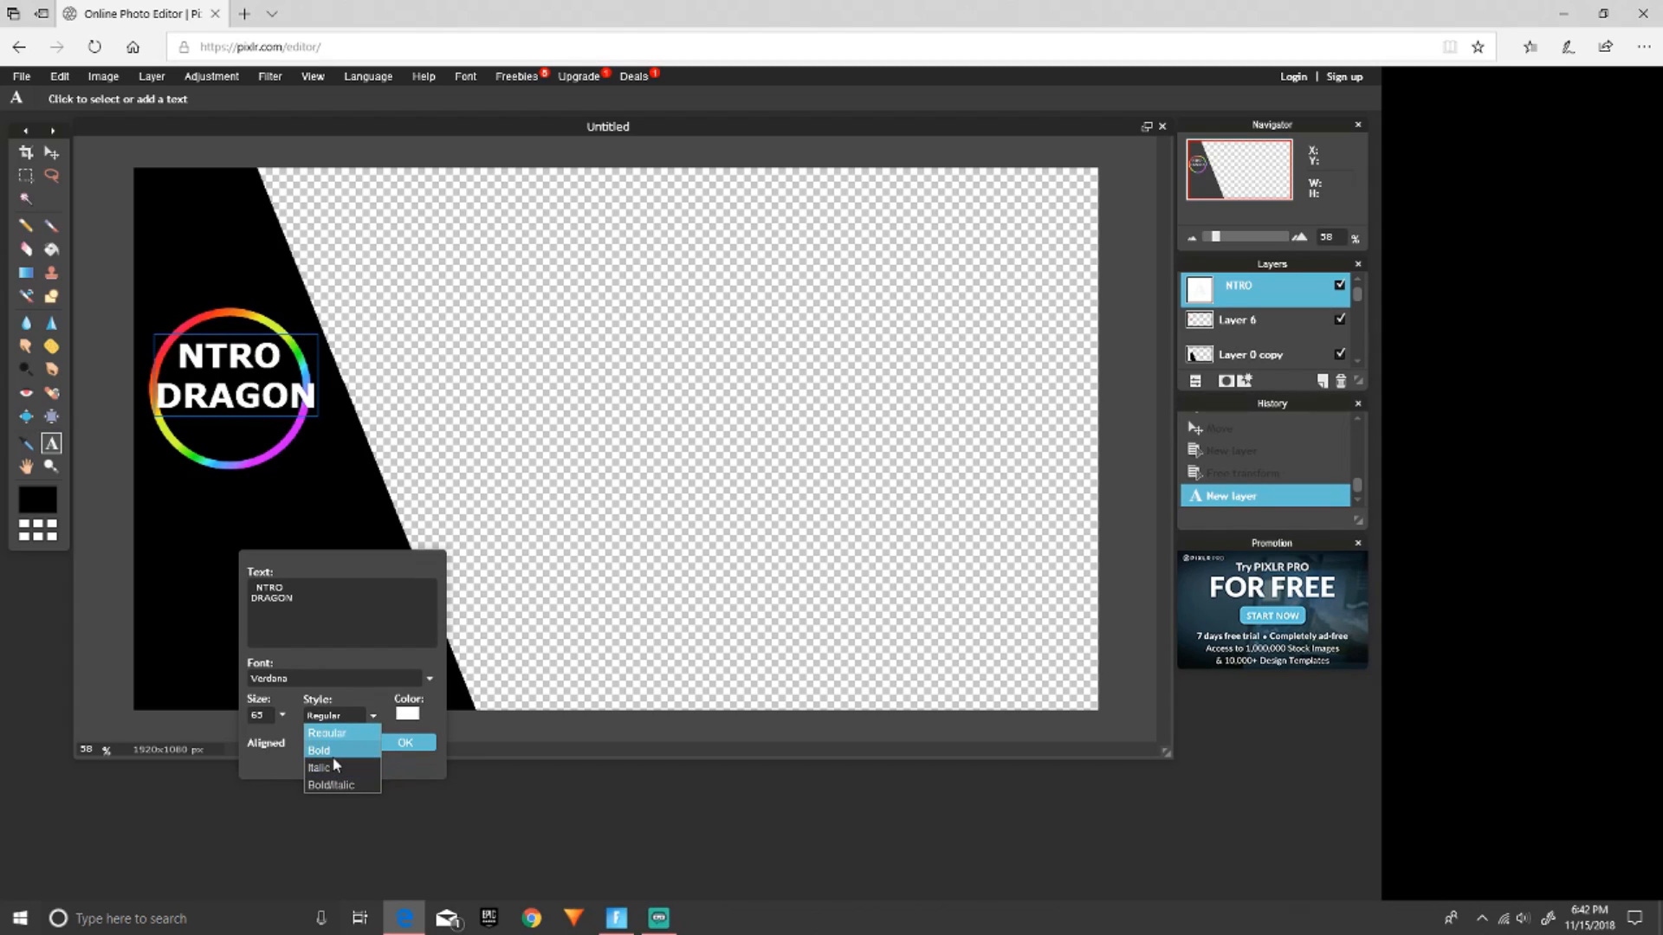
pyautogui.click(416, 746)
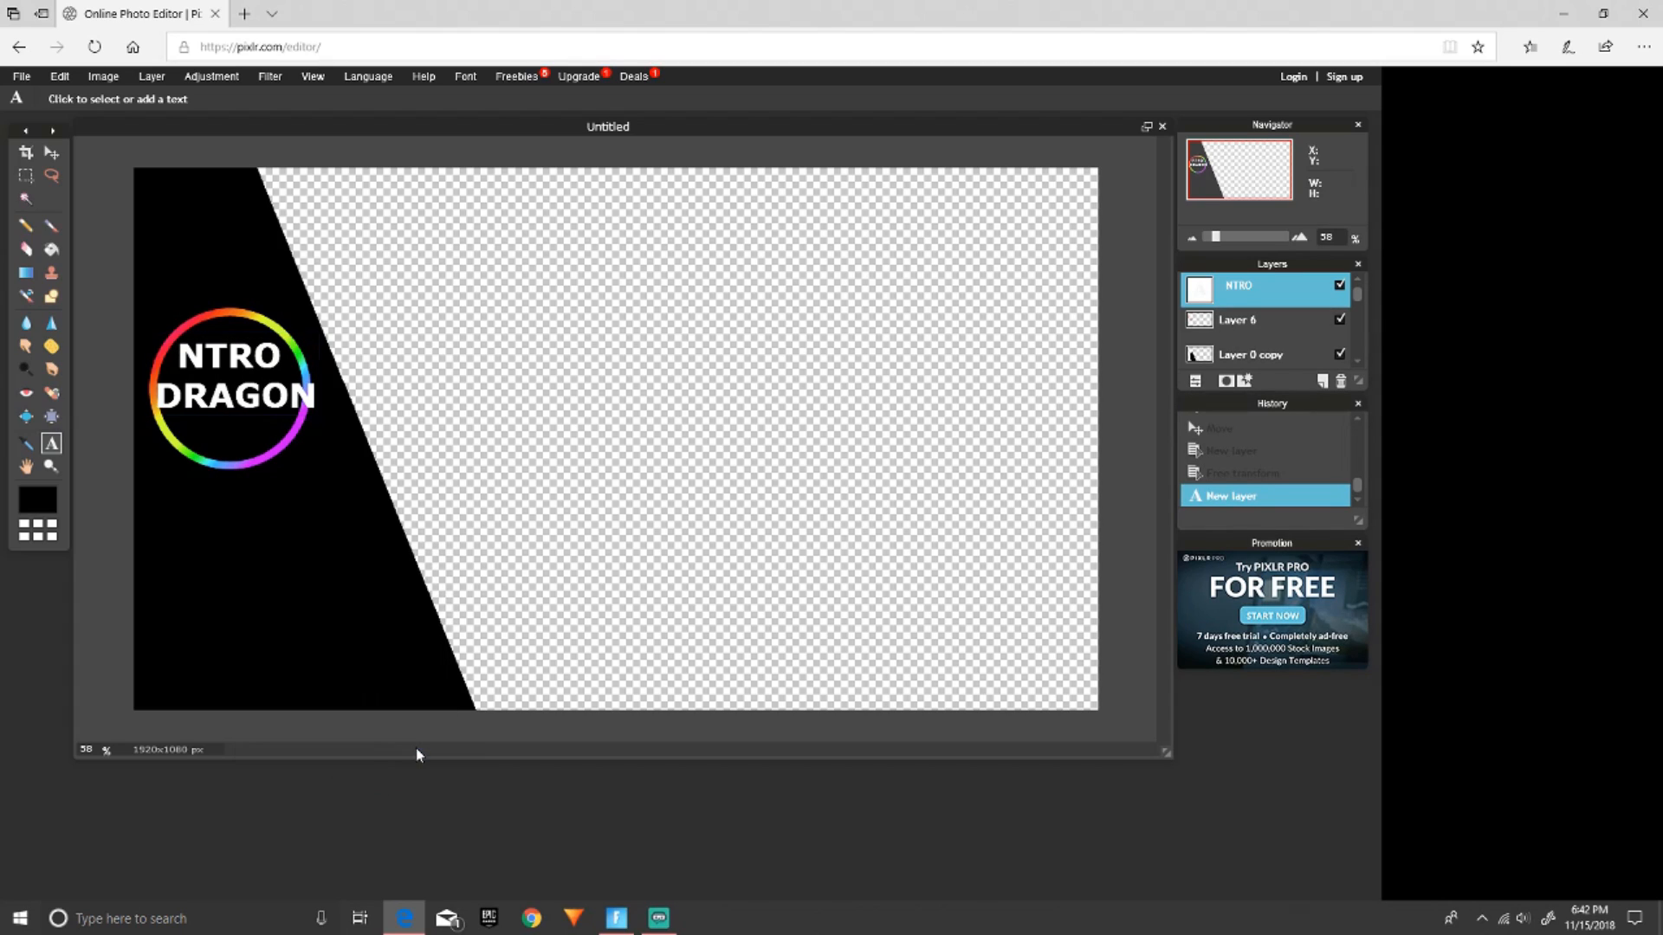
# Open the image purple_red_gradient_by_halaxega.png from Downloads as a new layer.
pyautogui.click(152, 76)
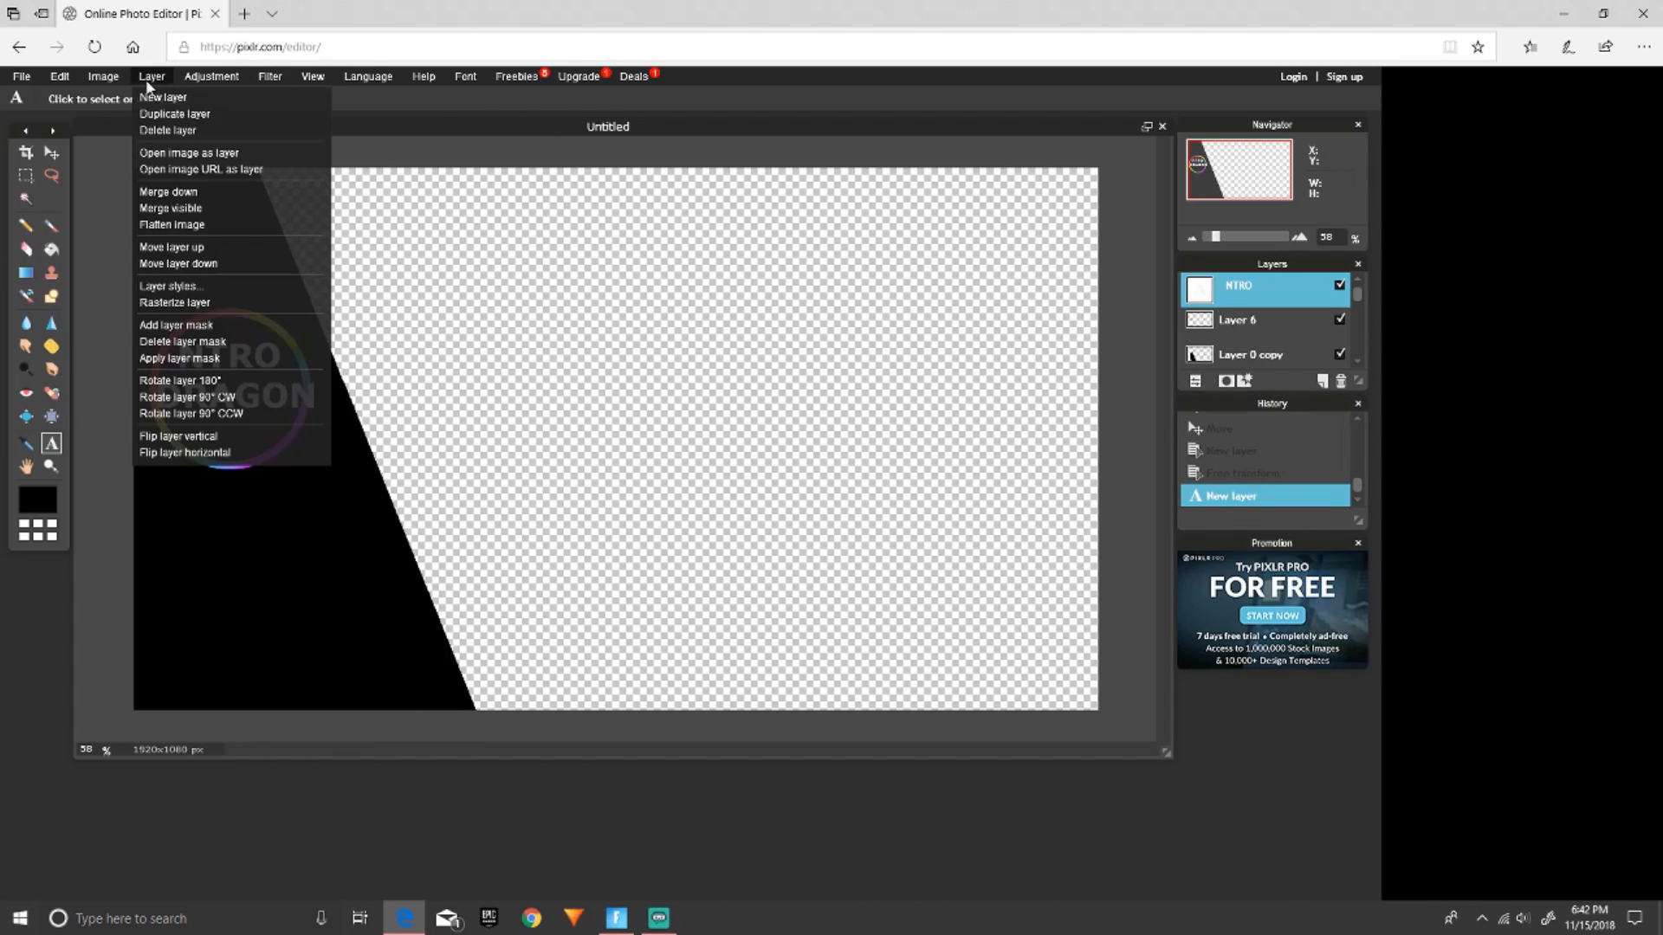
pyautogui.click(174, 145)
pyautogui.scroll(-10, 559, 373)
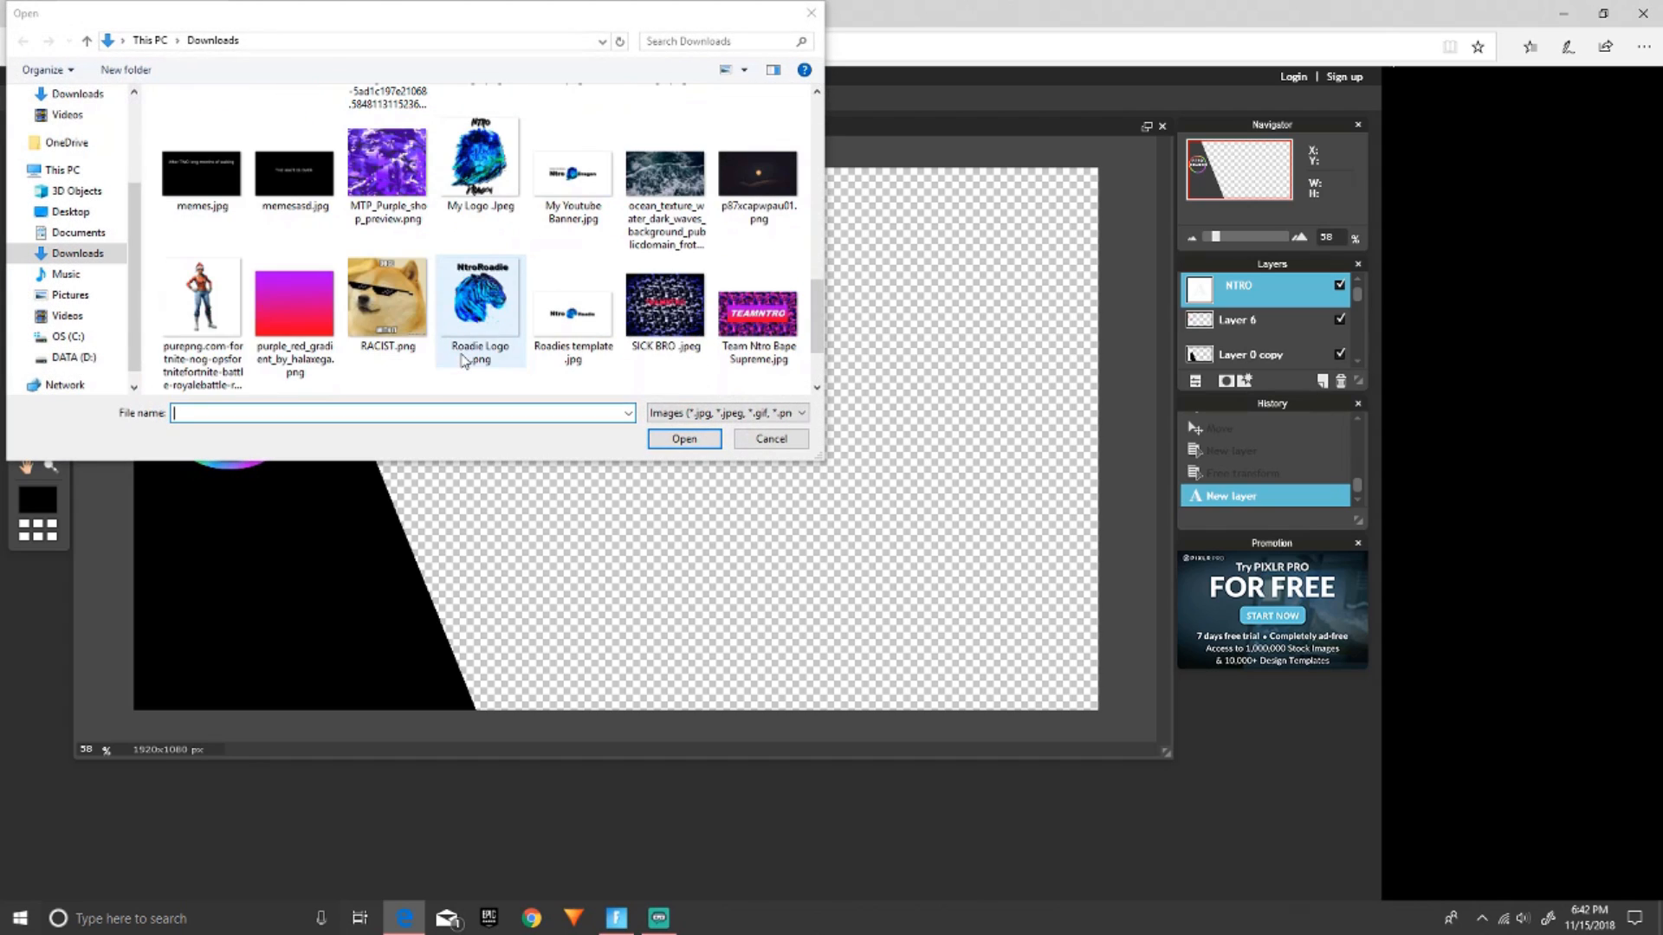
pyautogui.doubleClick(317, 321)
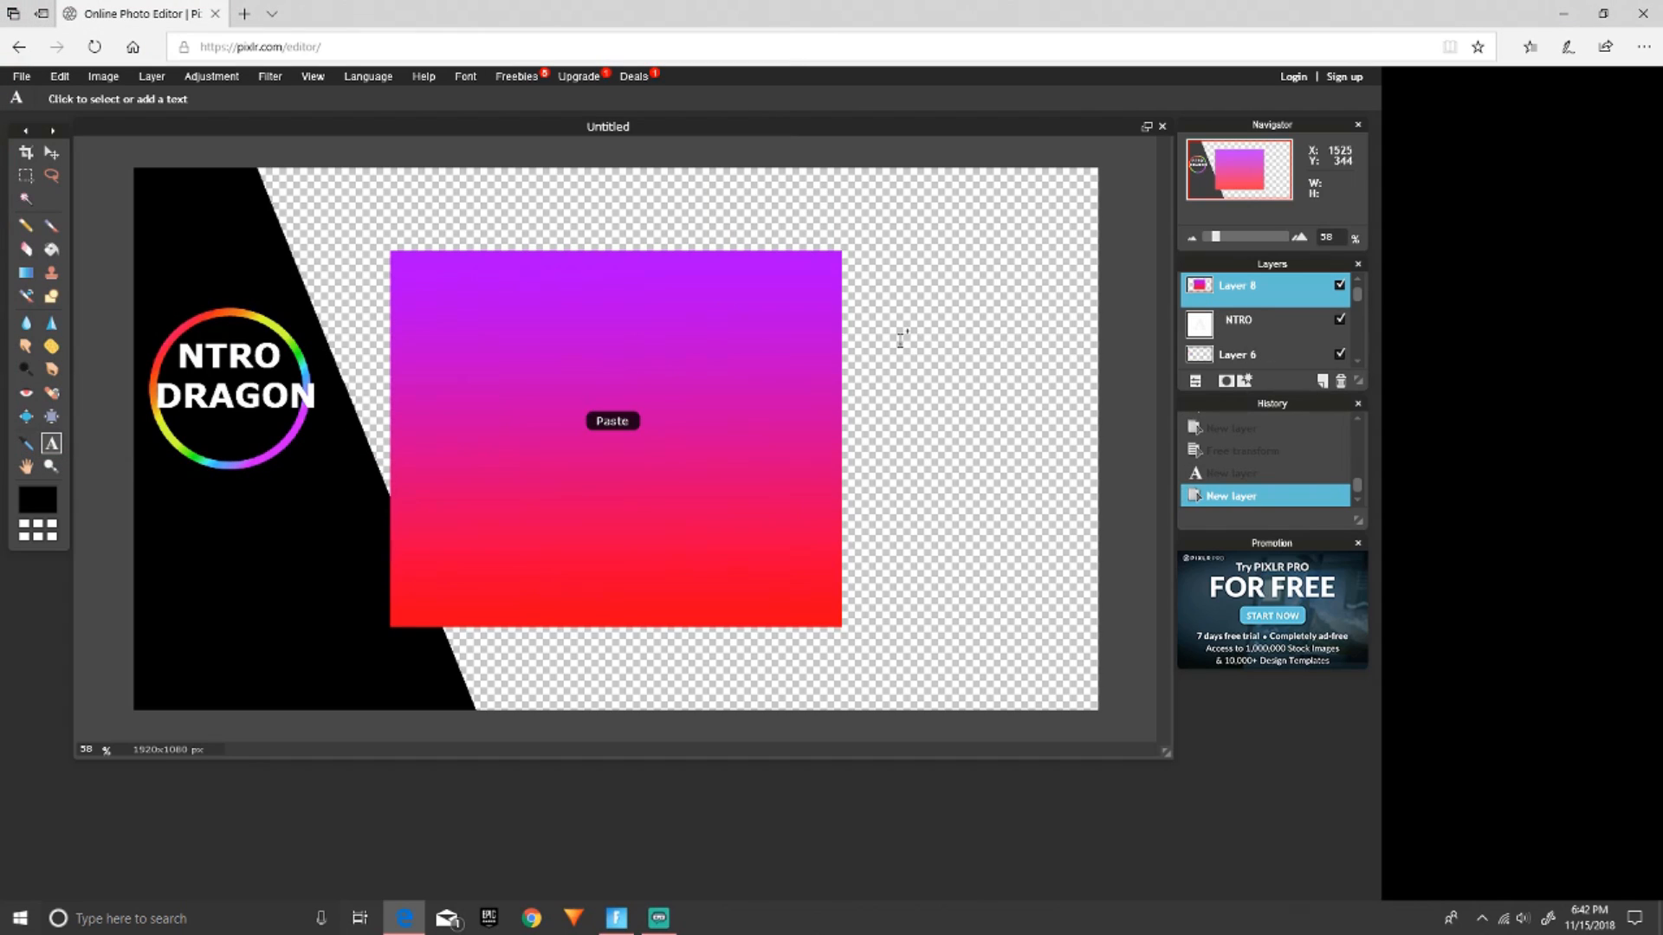
# Move the gradient image over the circle and text, and reorder its layer beneath the NTRO text layer.
pyautogui.click(53, 156)
pyautogui.moveTo(758, 487); pyautogui.dragTo(504, 429)
pyautogui.moveTo(1255, 286); pyautogui.dragTo(1262, 349)
pyautogui.click(1244, 297)
# Activate the Wand tool and rasterize the NTRO text layer to make it editable.
pyautogui.click(26, 198)
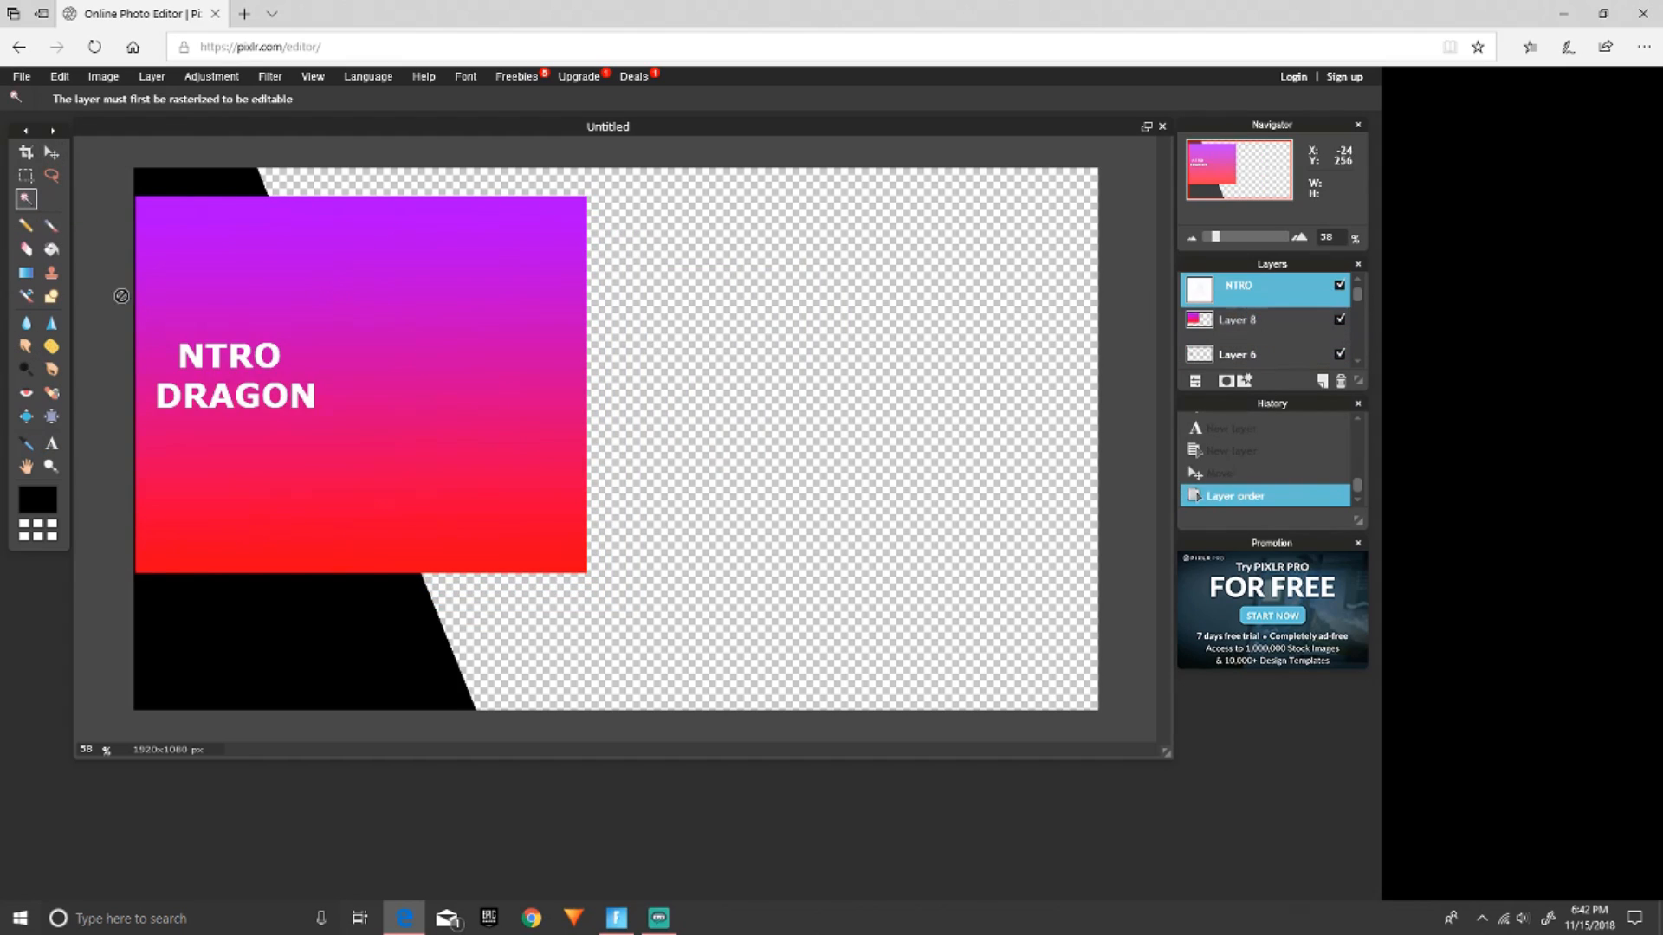
pyautogui.rightClick(1270, 289)
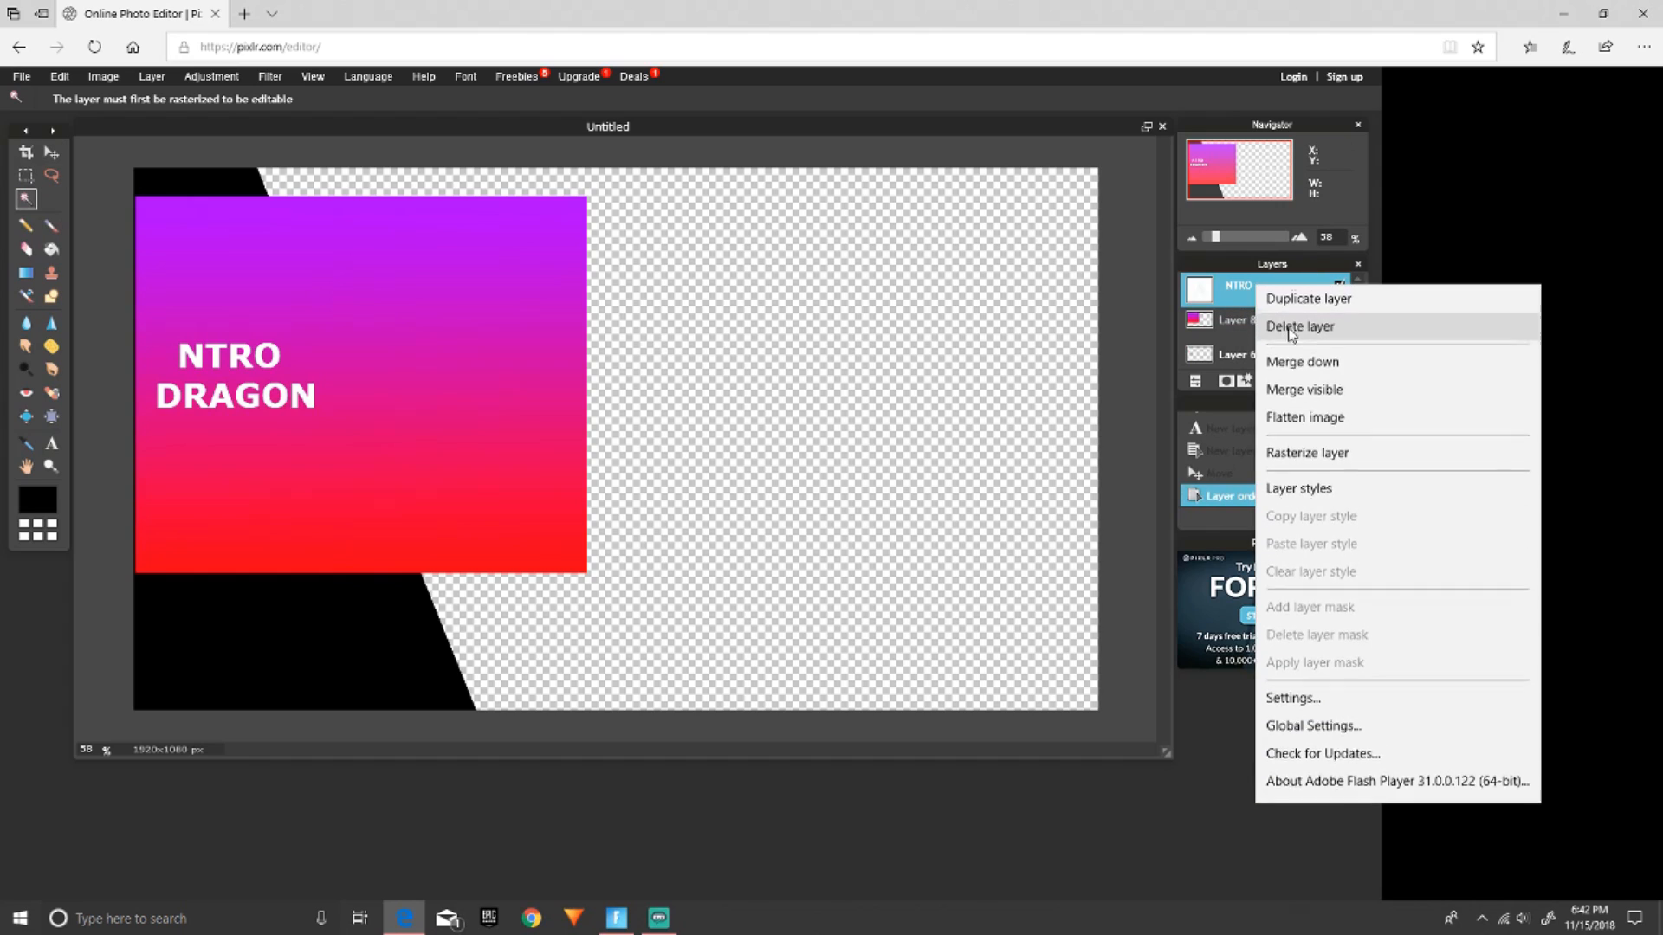
pyautogui.click(1326, 456)
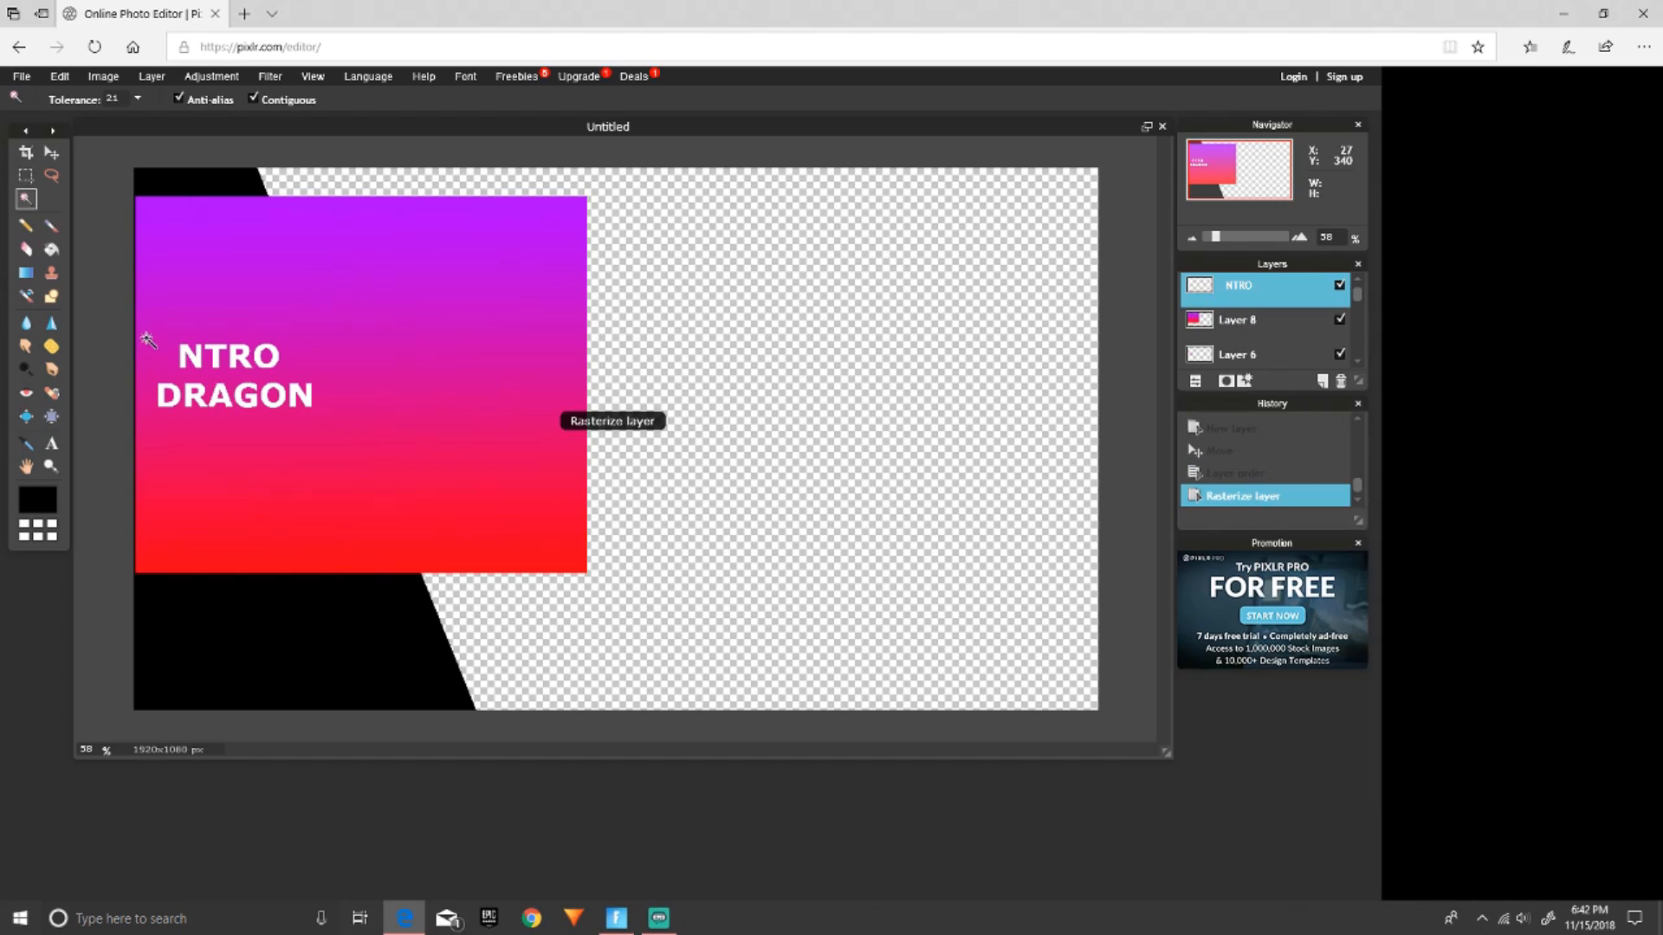
pyautogui.scroll(-2, 149, 343)
pyautogui.scroll(4, 165, 364)
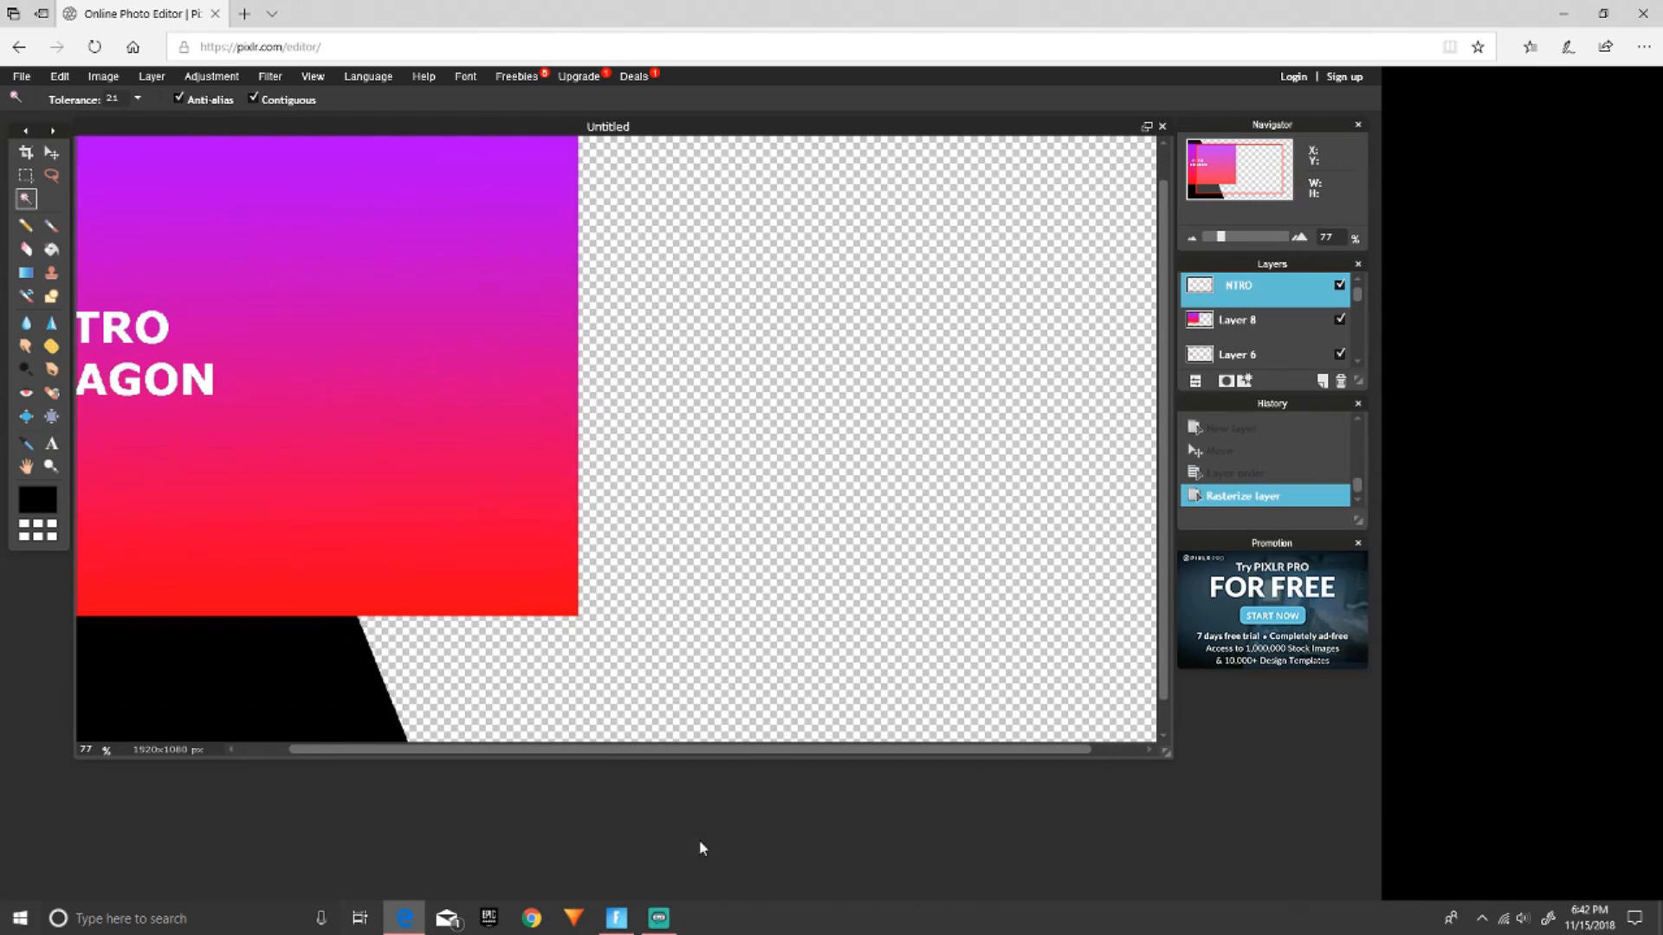
# Select all the letters of NTRO DRAGON with the Wand tool, reverting the mis-selections between letters.
pyautogui.moveTo(685, 752); pyautogui.dragTo(248, 621)
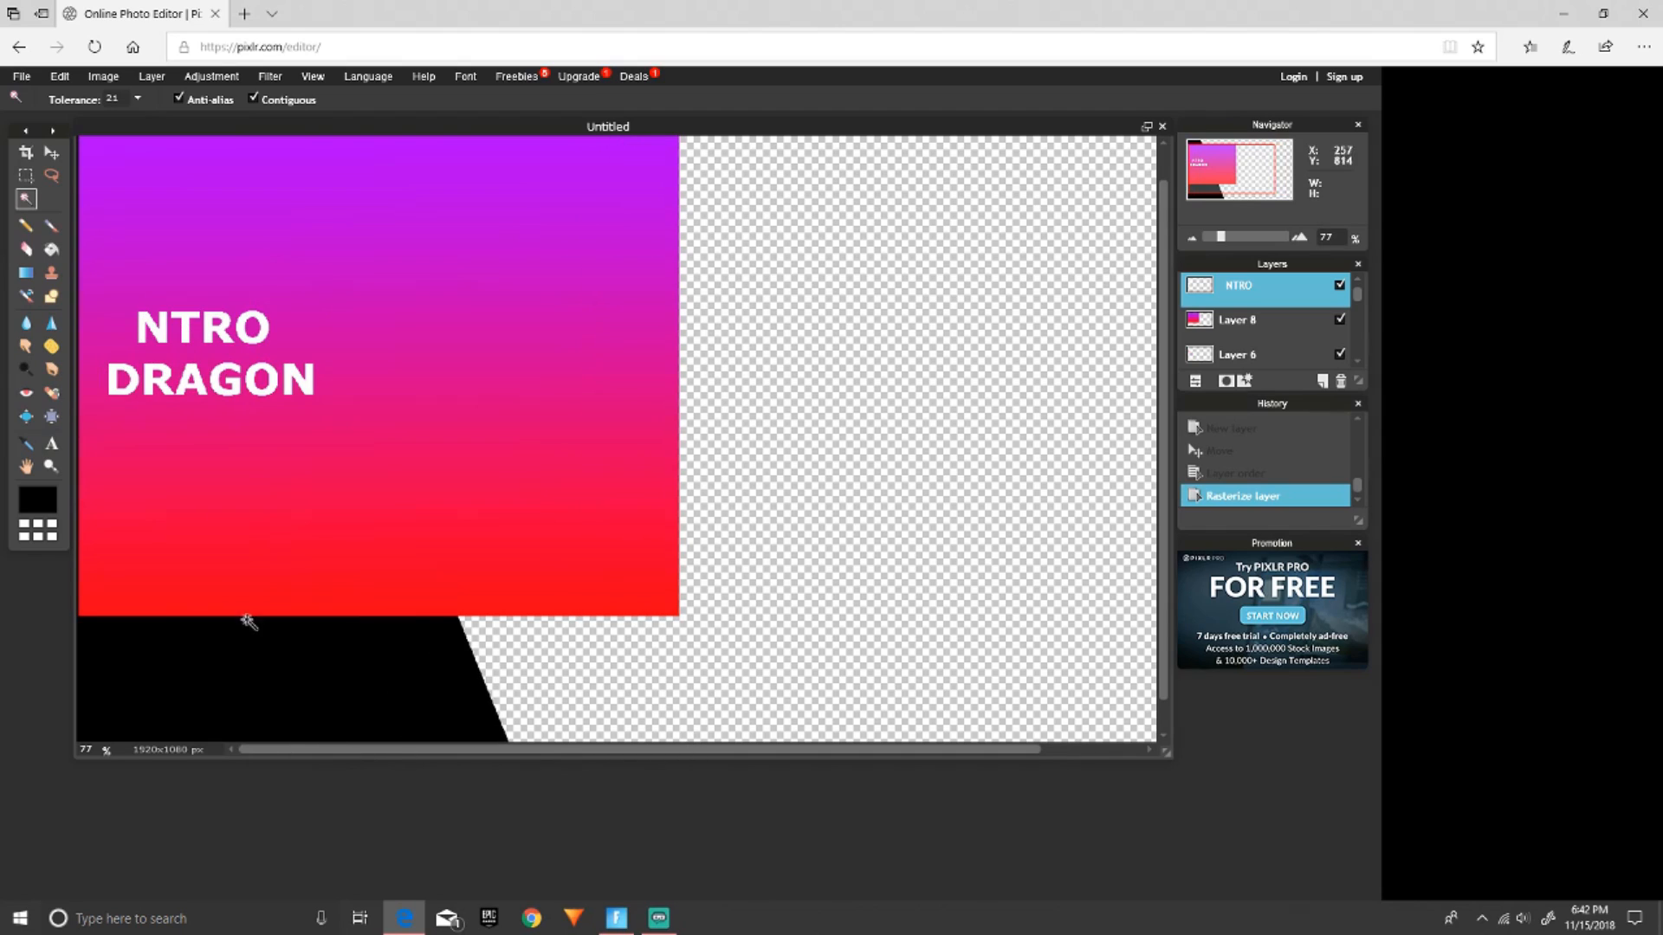
pyautogui.click(152, 330)
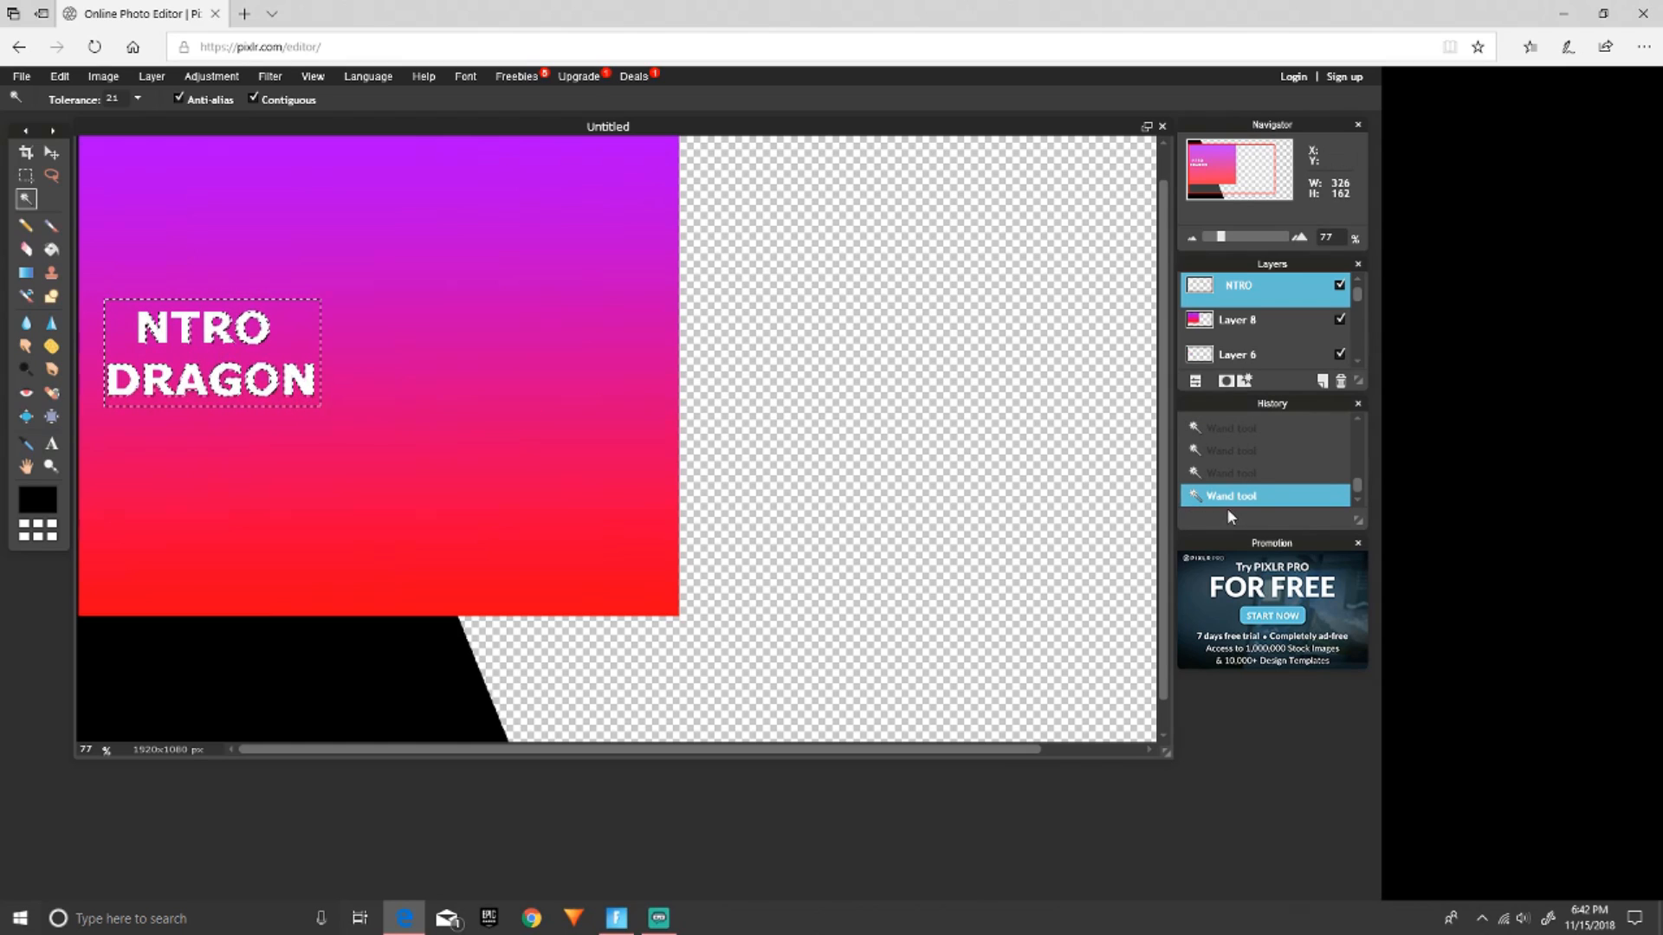
pyautogui.click(1243, 457)
pyautogui.click(1218, 476)
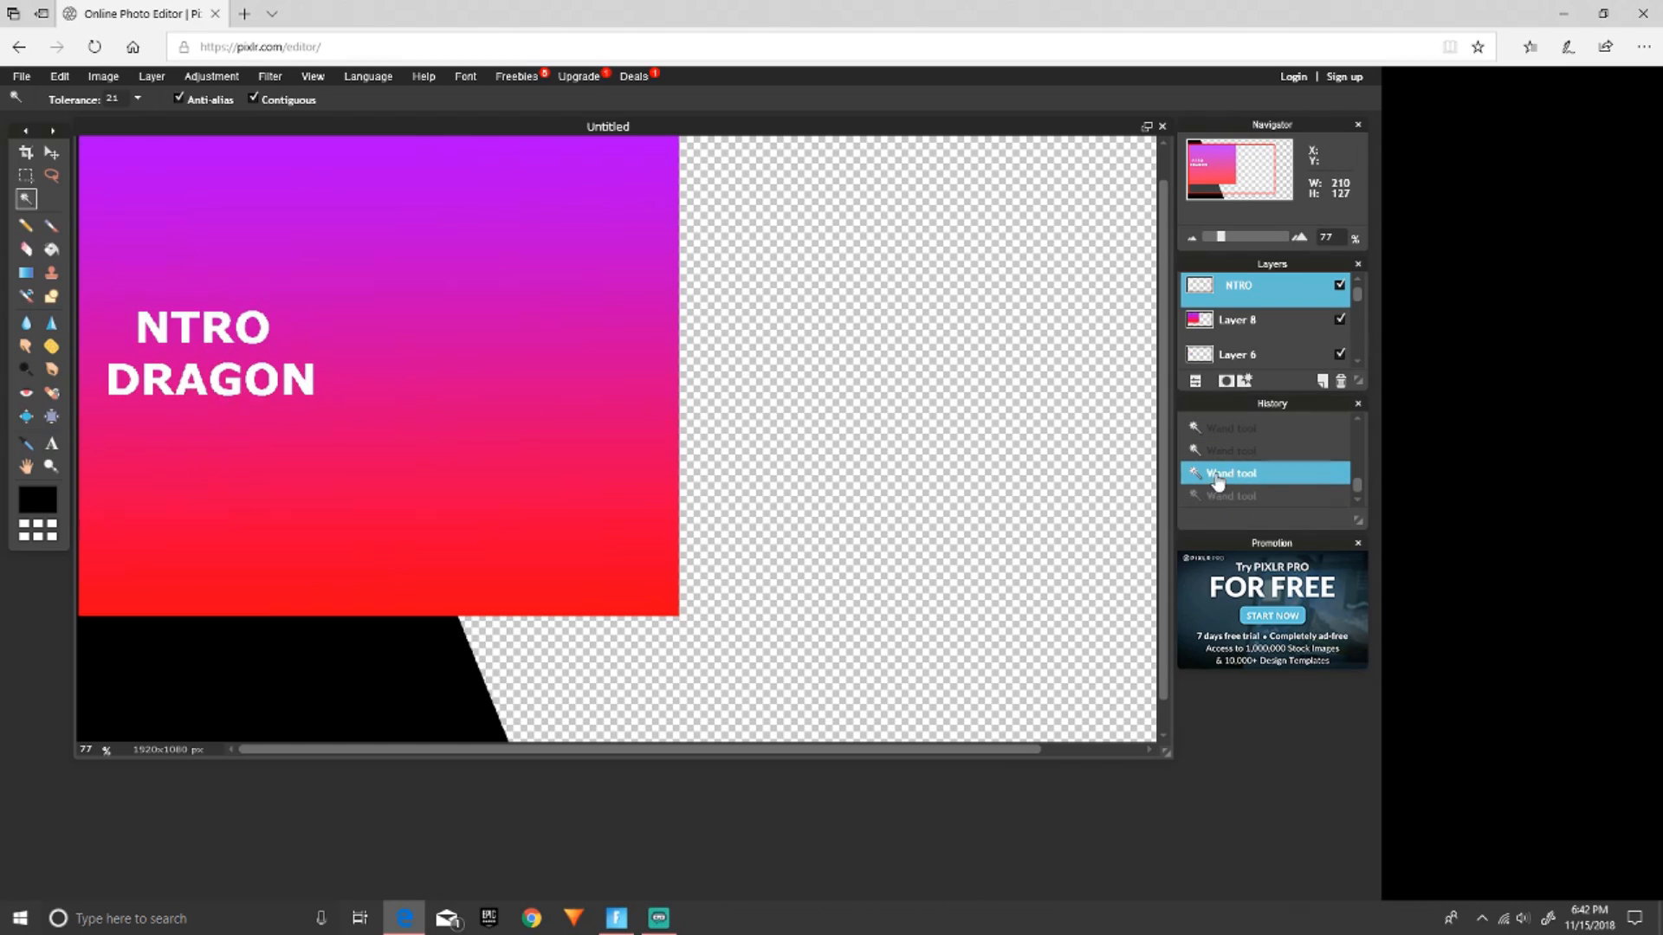
pyautogui.keyDown('shift'); pyautogui.click(290, 375); pyautogui.keyUp('shift')
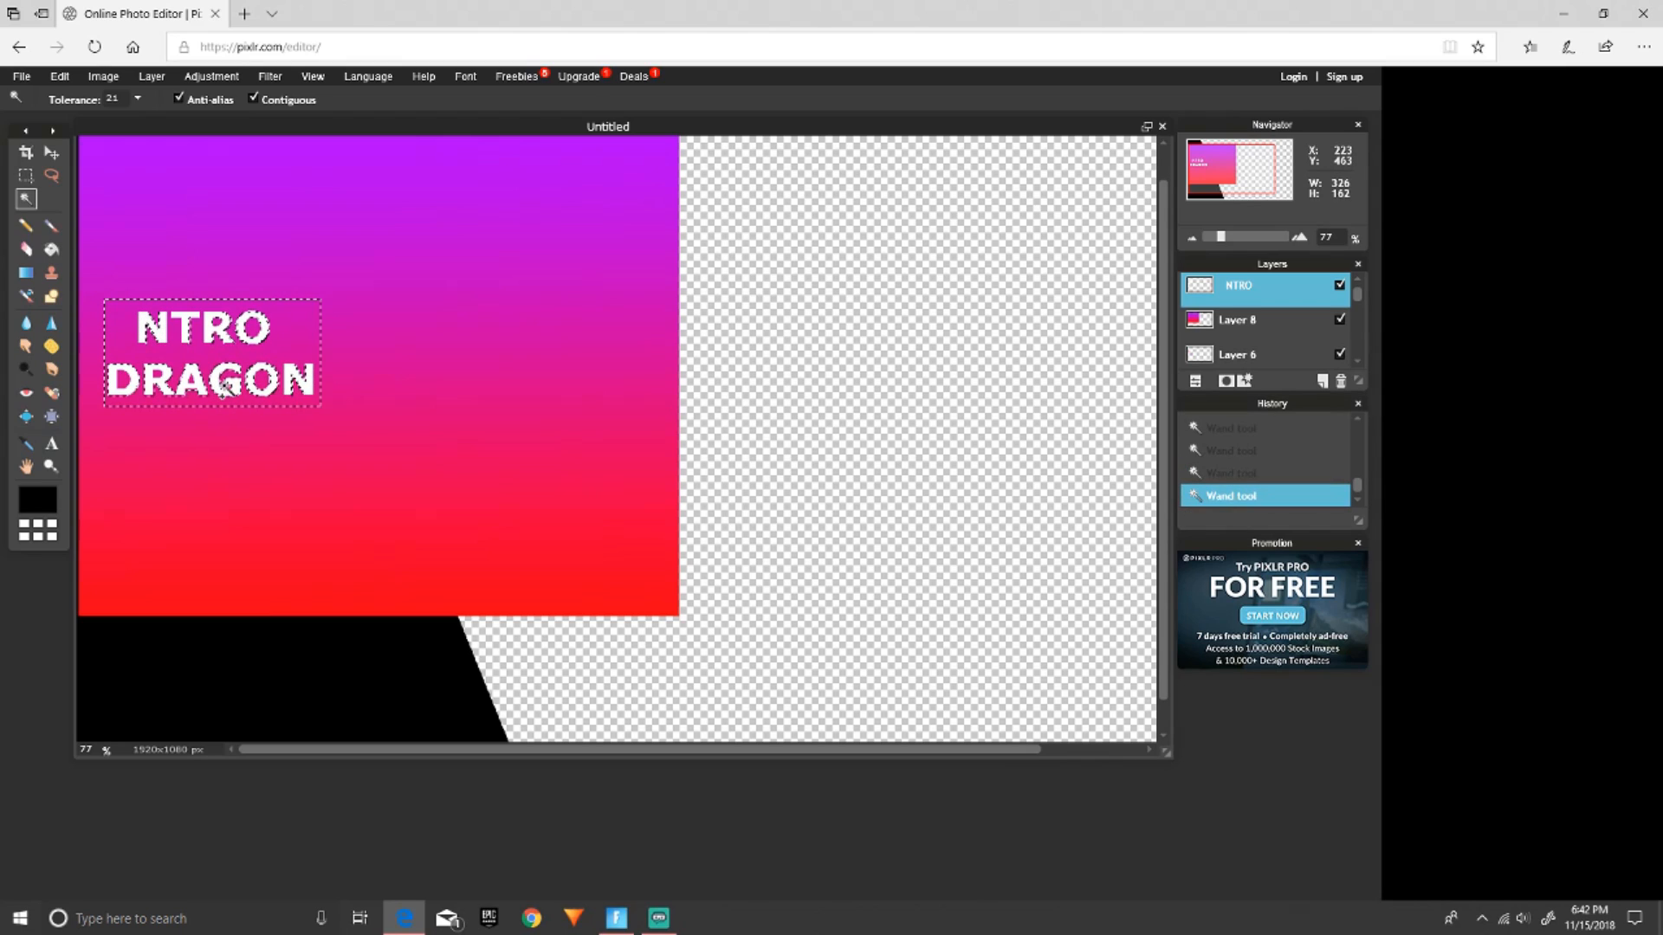
pyautogui.click(1248, 473)
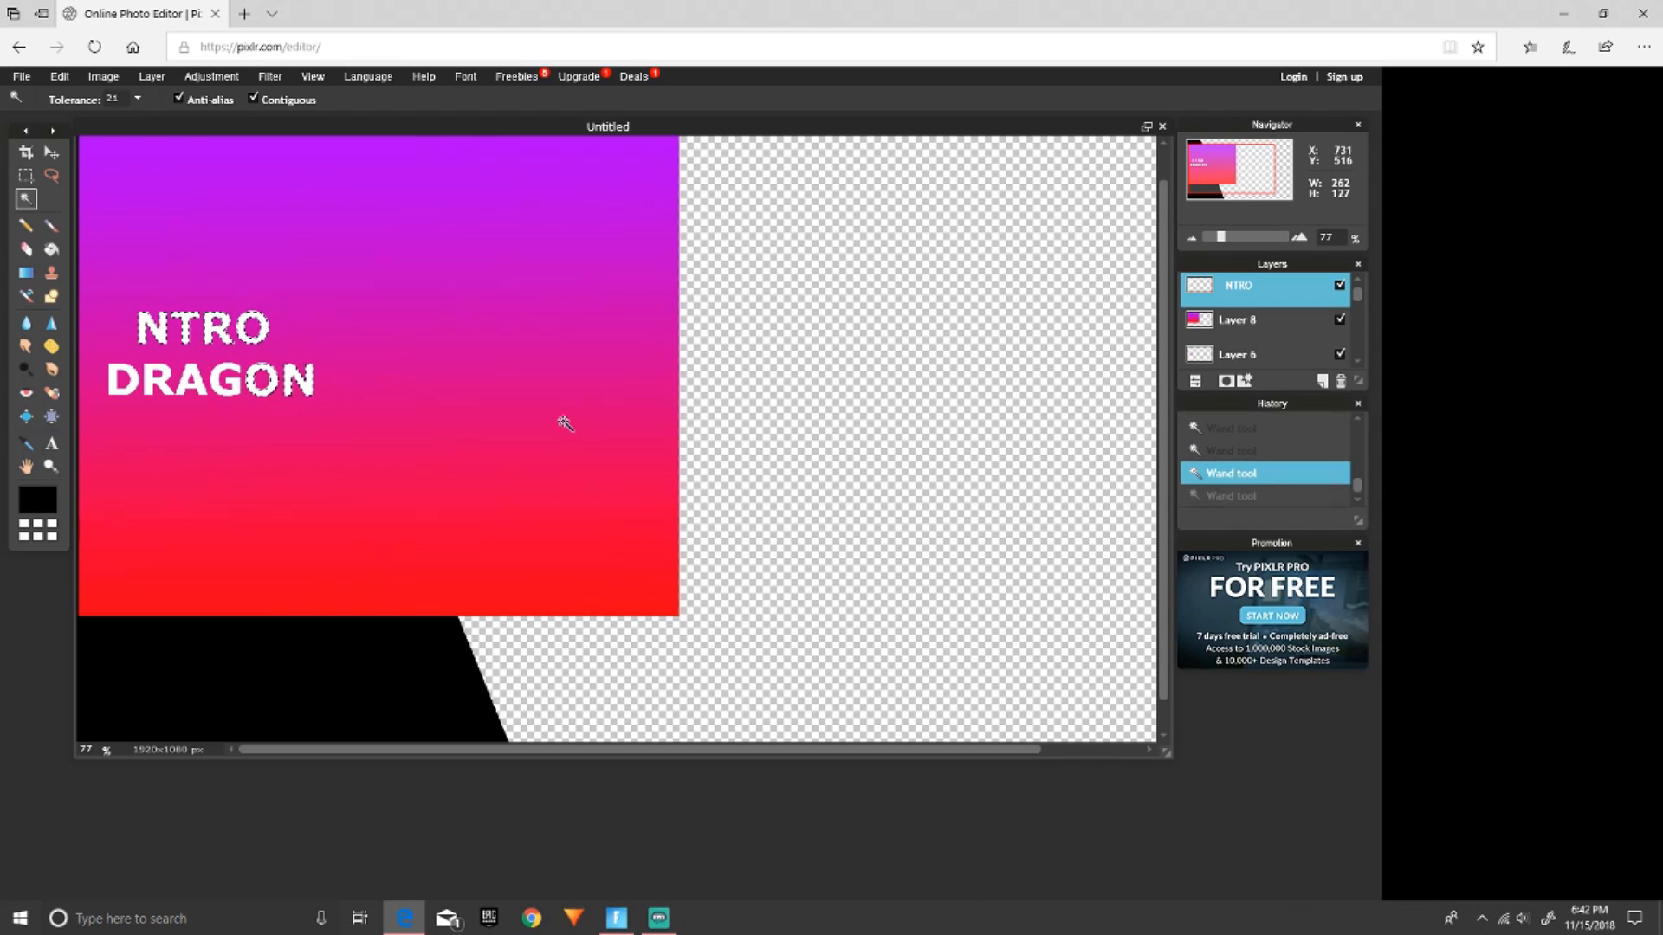
pyautogui.keyDown('shift'); pyautogui.click(233, 387); pyautogui.keyUp('shift')
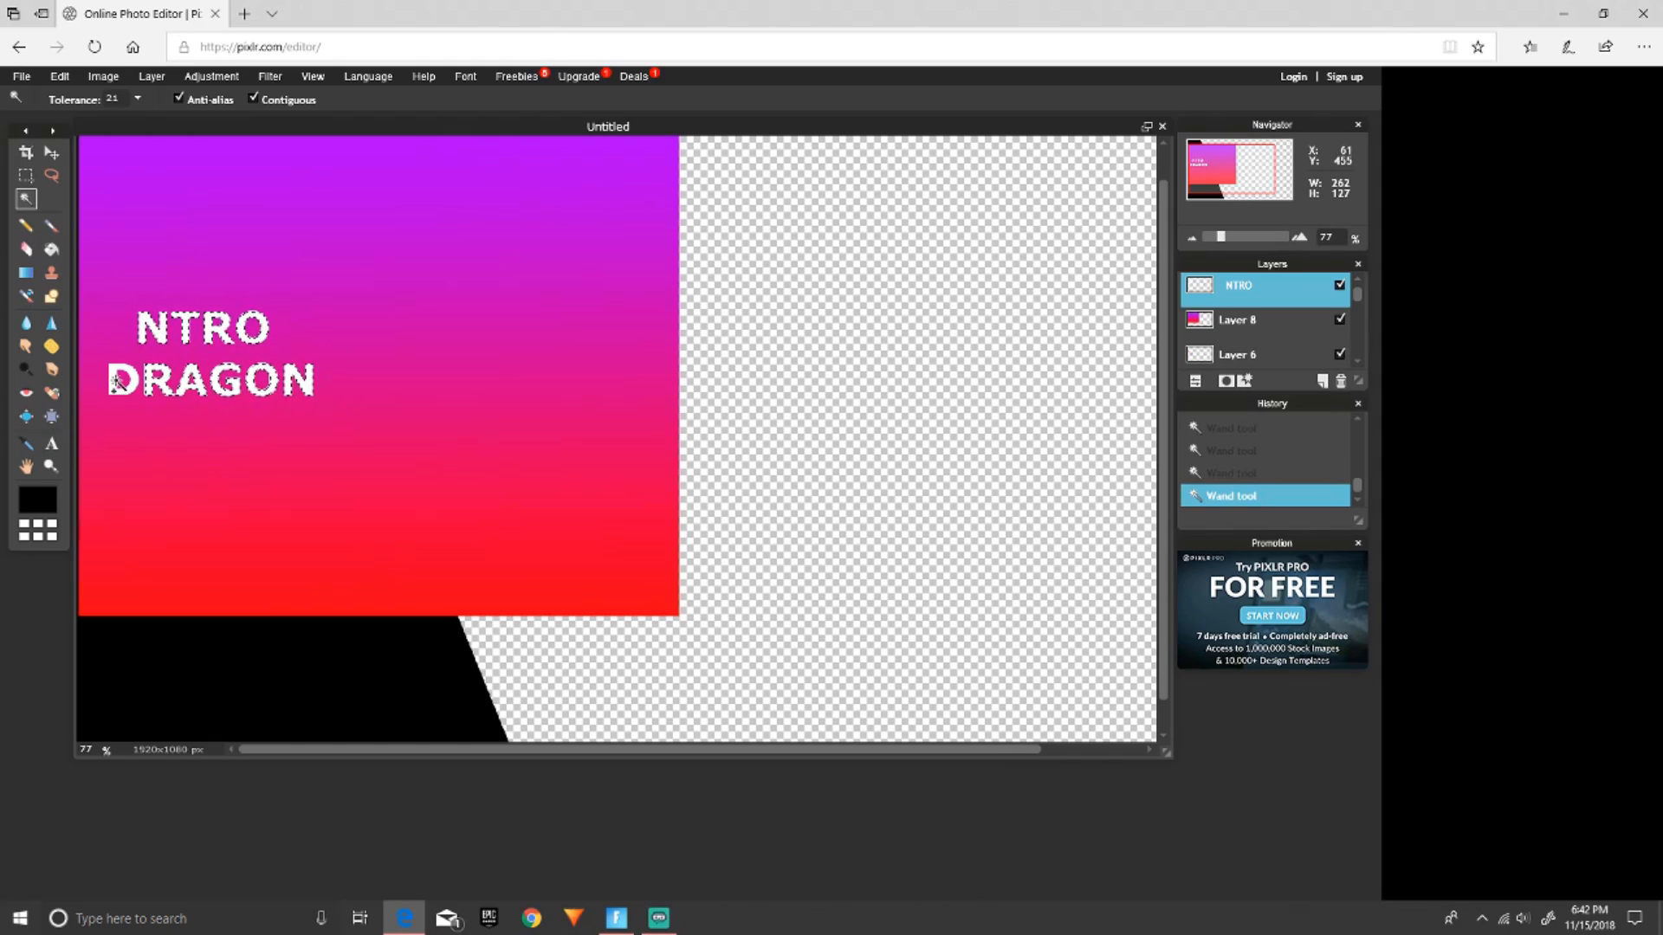
# Mask the gradient layer with the NTRO DRAGON letter selection and hide the white text layer.
pyautogui.rightClick(1251, 322)
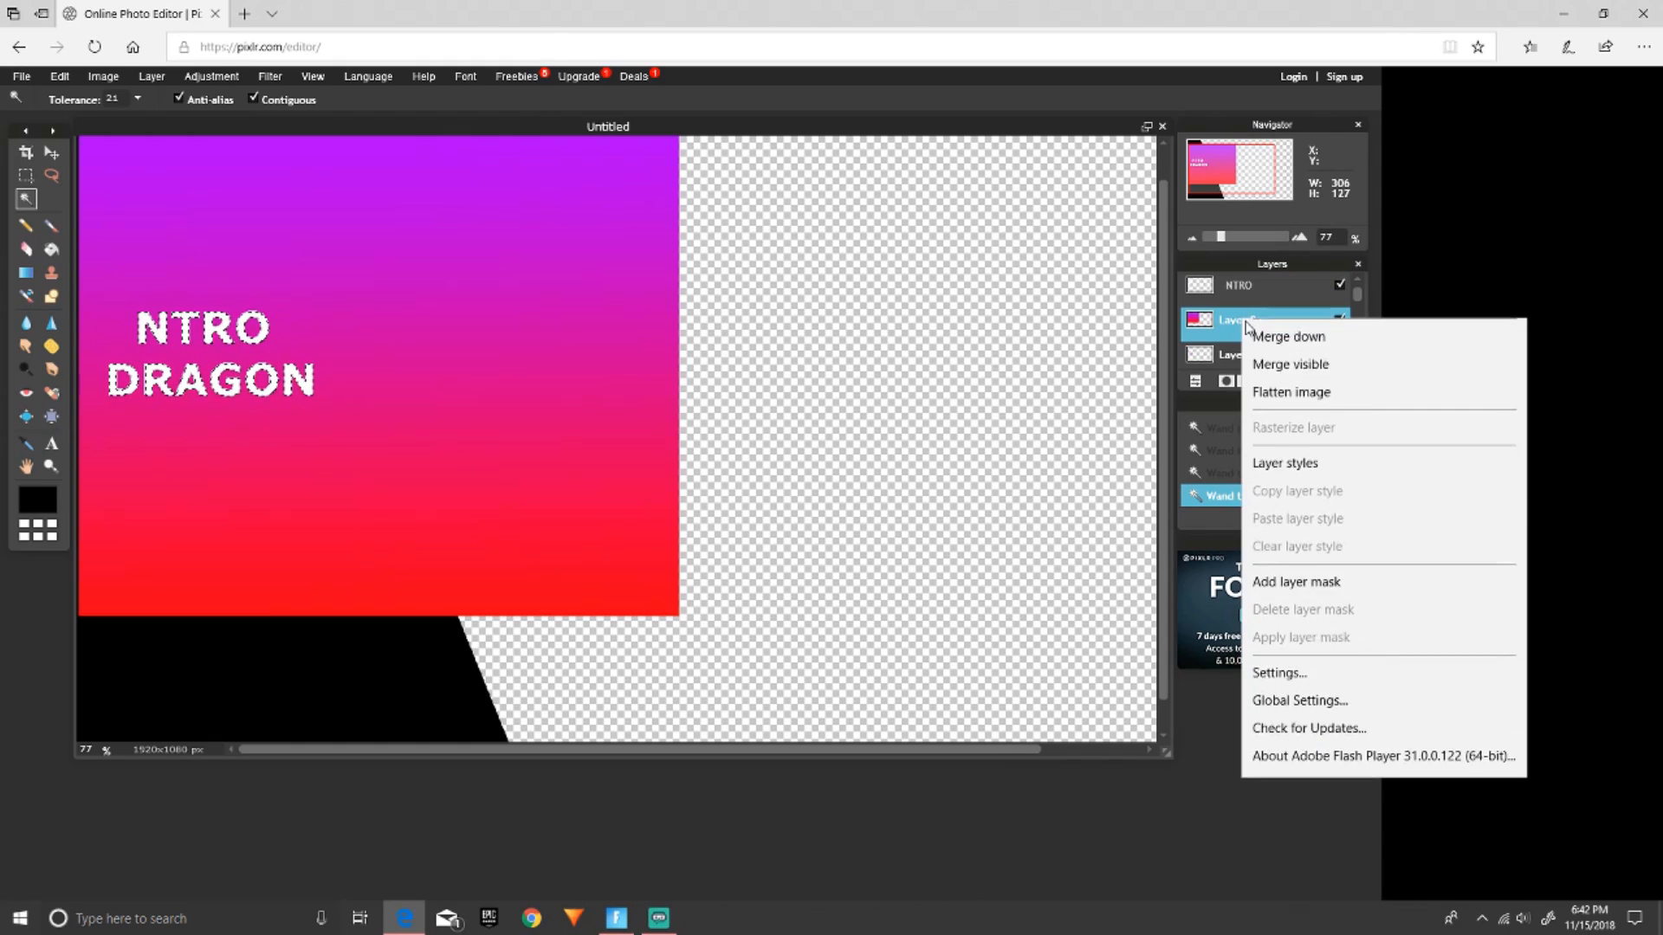
pyautogui.click(1276, 664)
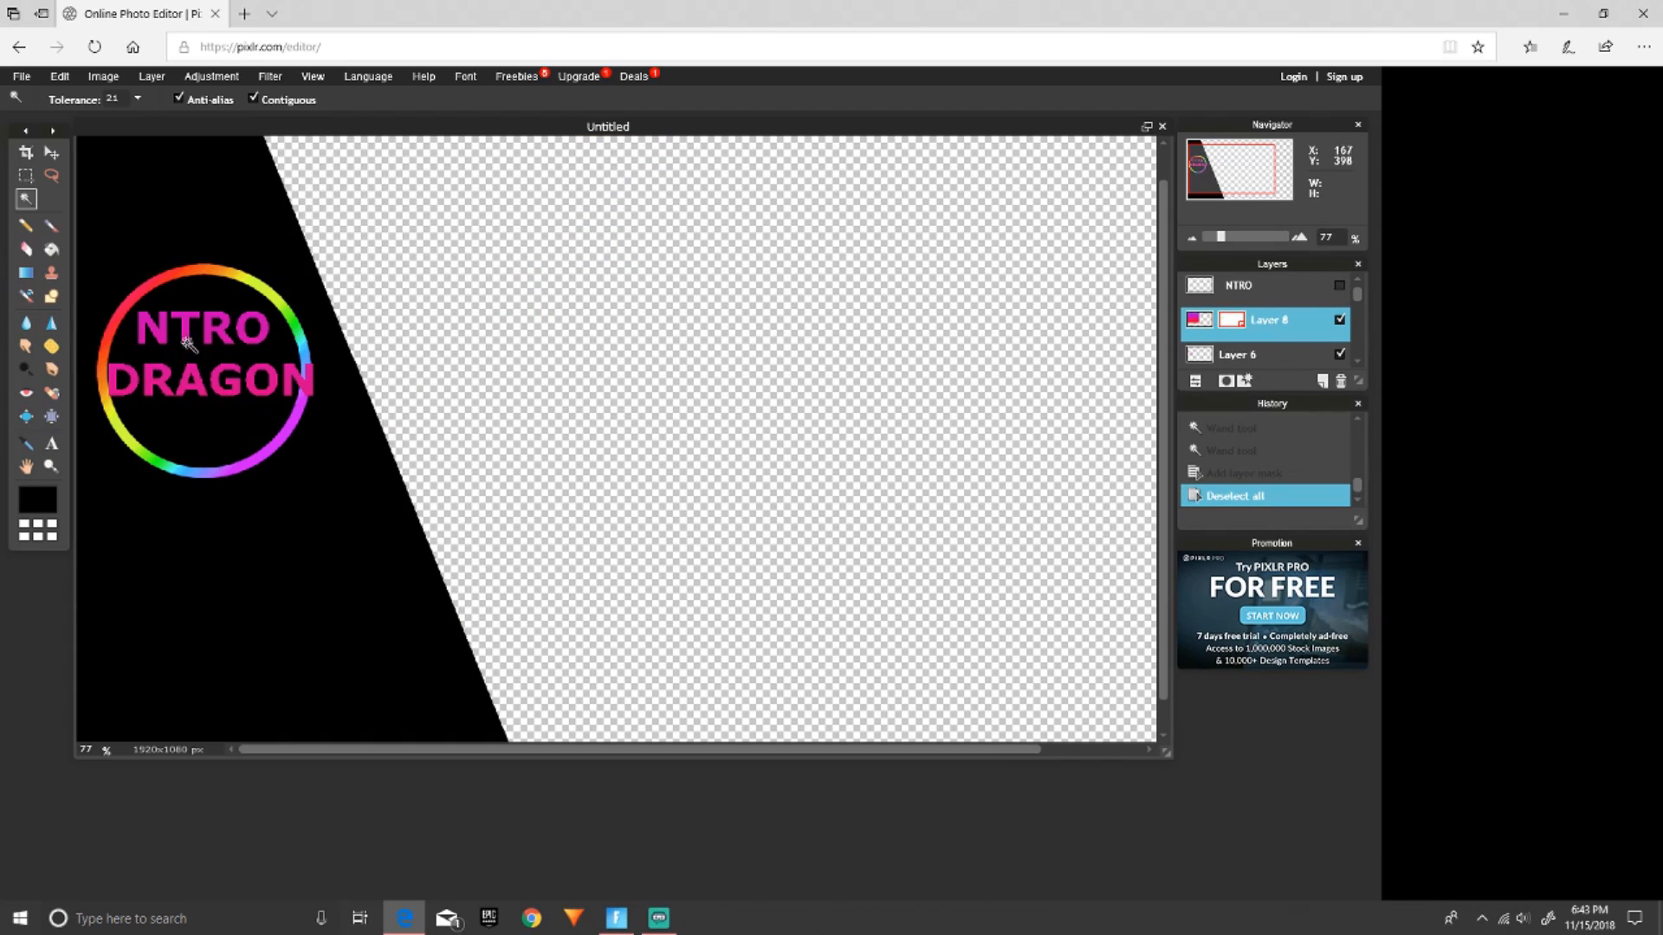
pyautogui.scroll(-1, 283, 381)
pyautogui.scroll(-1, 298, 393)
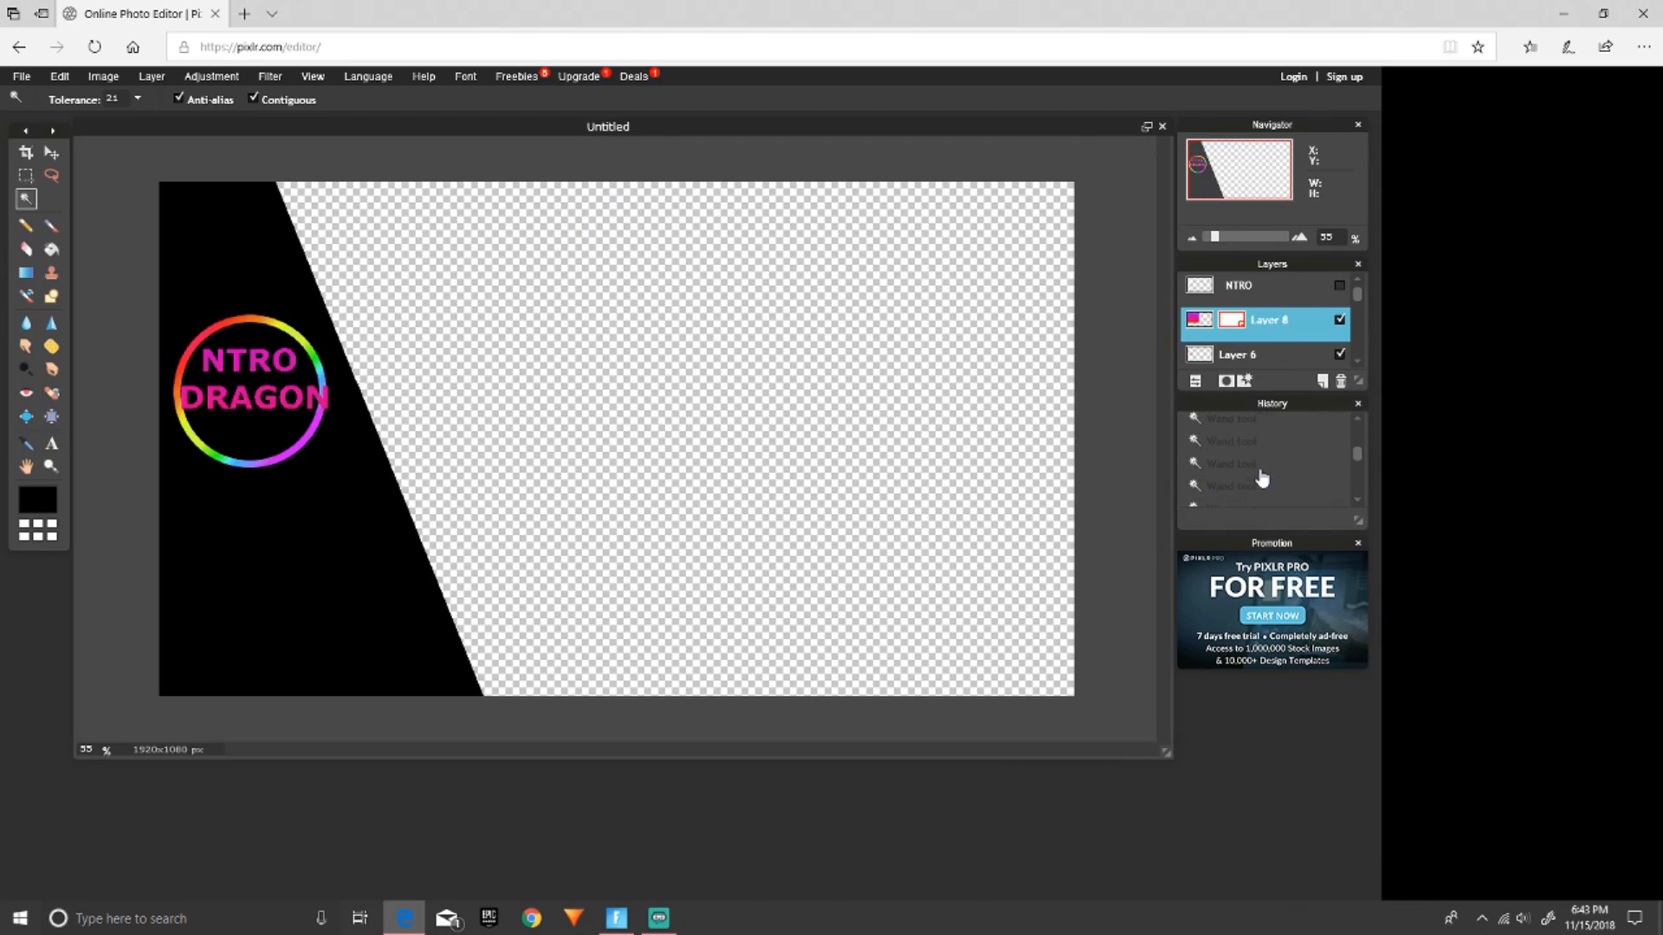
# Revert the document history to the layer reordering, undoing the layer mask, wand selections and rasterization of the NTRO text.
pyautogui.scroll(3, 1261, 475)
pyautogui.click(1231, 433)
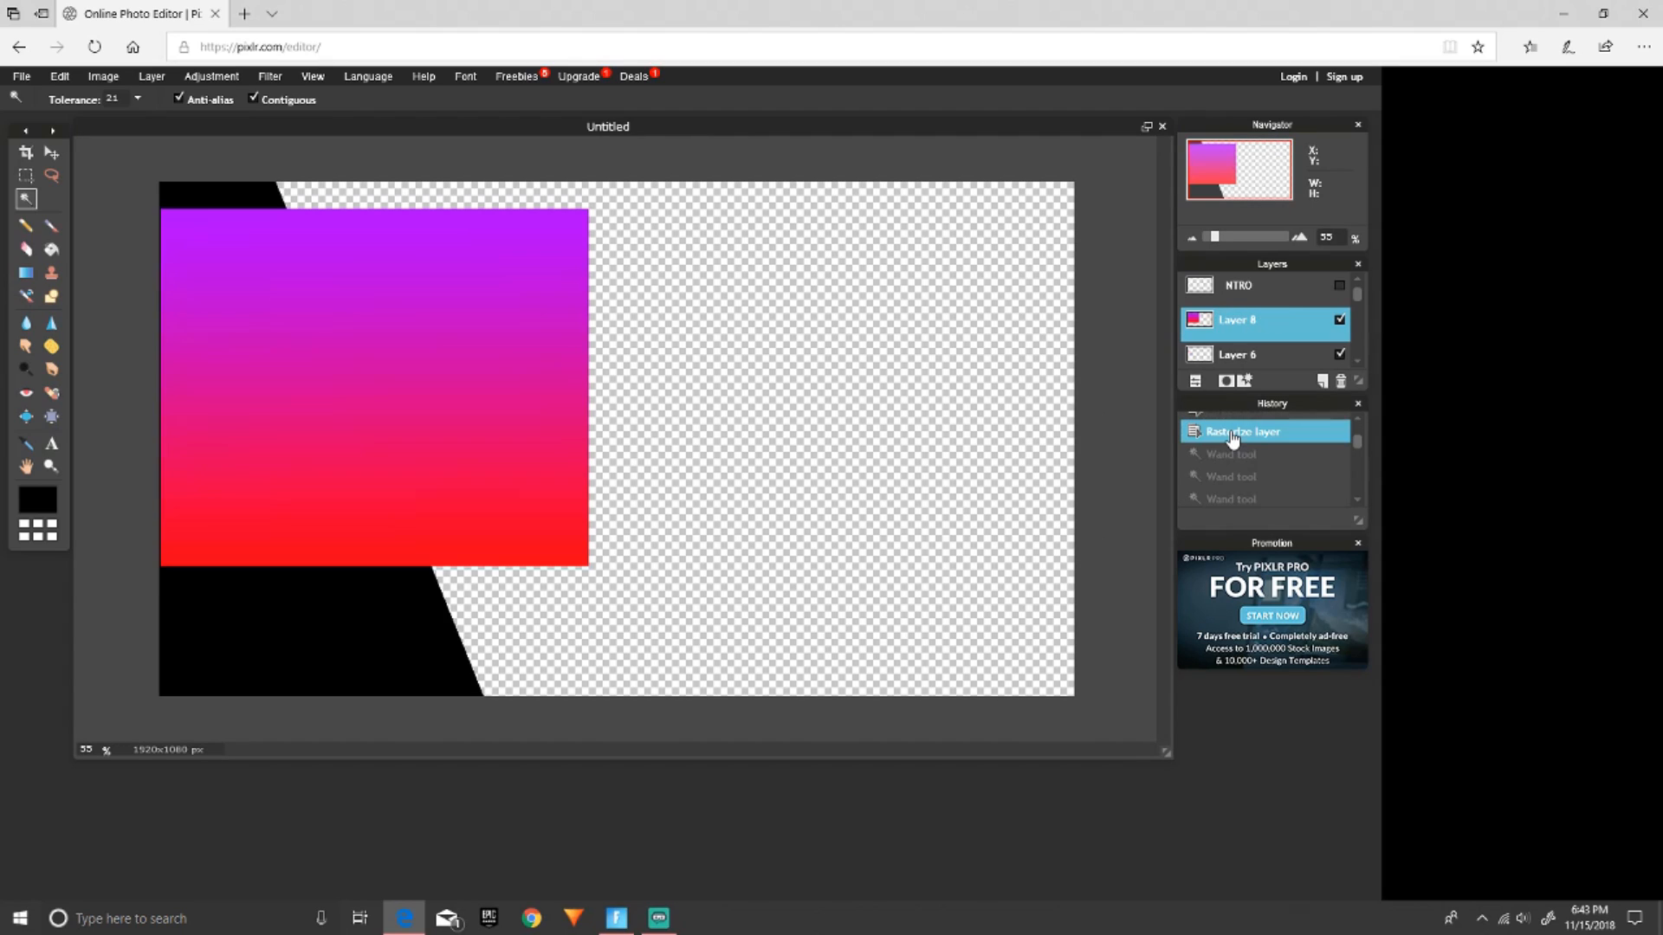
pyautogui.scroll(1, 1226, 437)
pyautogui.click(1230, 446)
pyautogui.click(1222, 426)
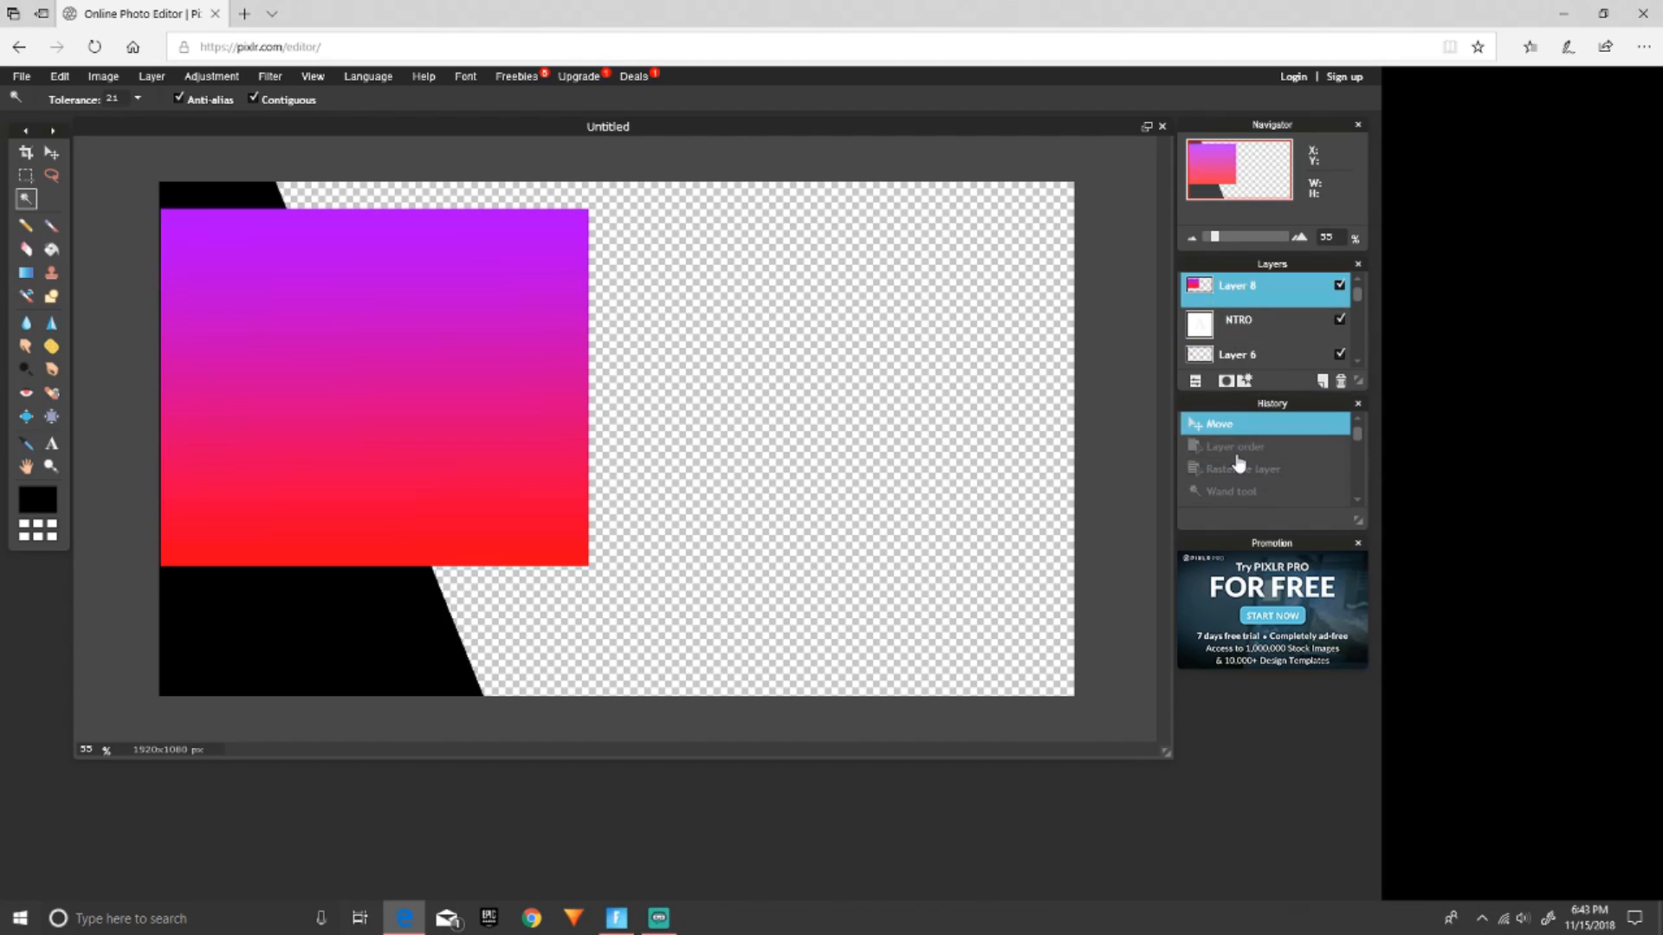
pyautogui.click(1262, 447)
# Delete the purple-red gradient image layer.
pyautogui.moveTo(1237, 322); pyautogui.dragTo(1239, 284)
pyautogui.rightClick(1323, 288)
pyautogui.click(1369, 336)
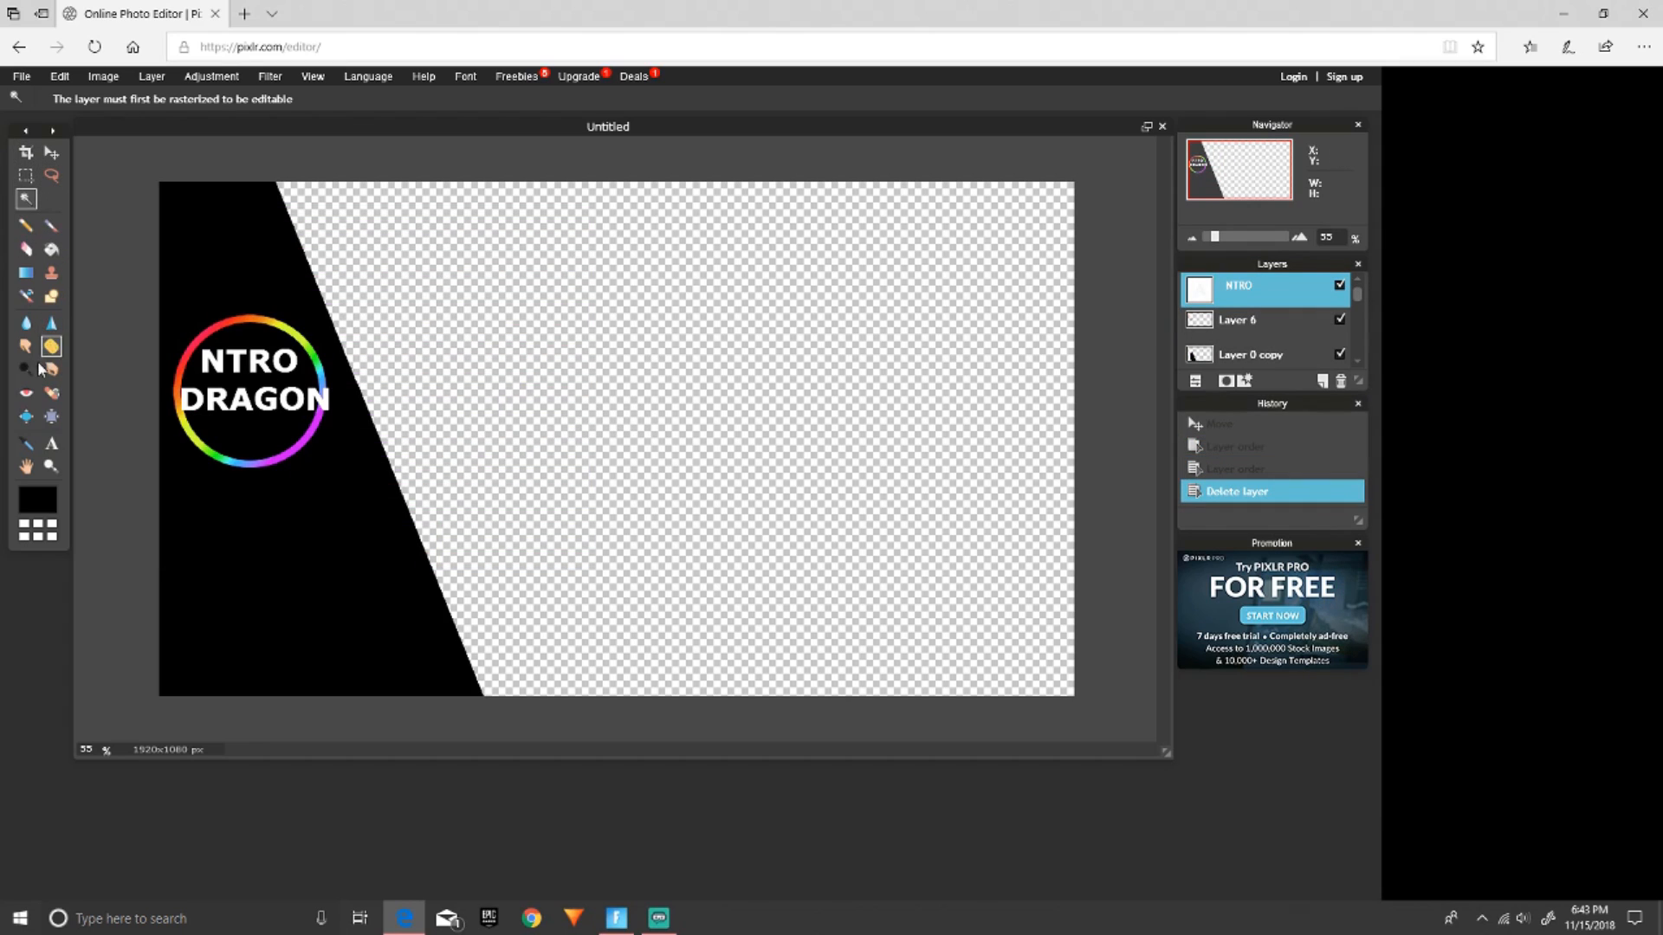
# Set the font size of the NTRO DRAGON text to 63.
pyautogui.click(52, 443)
pyautogui.click(251, 403)
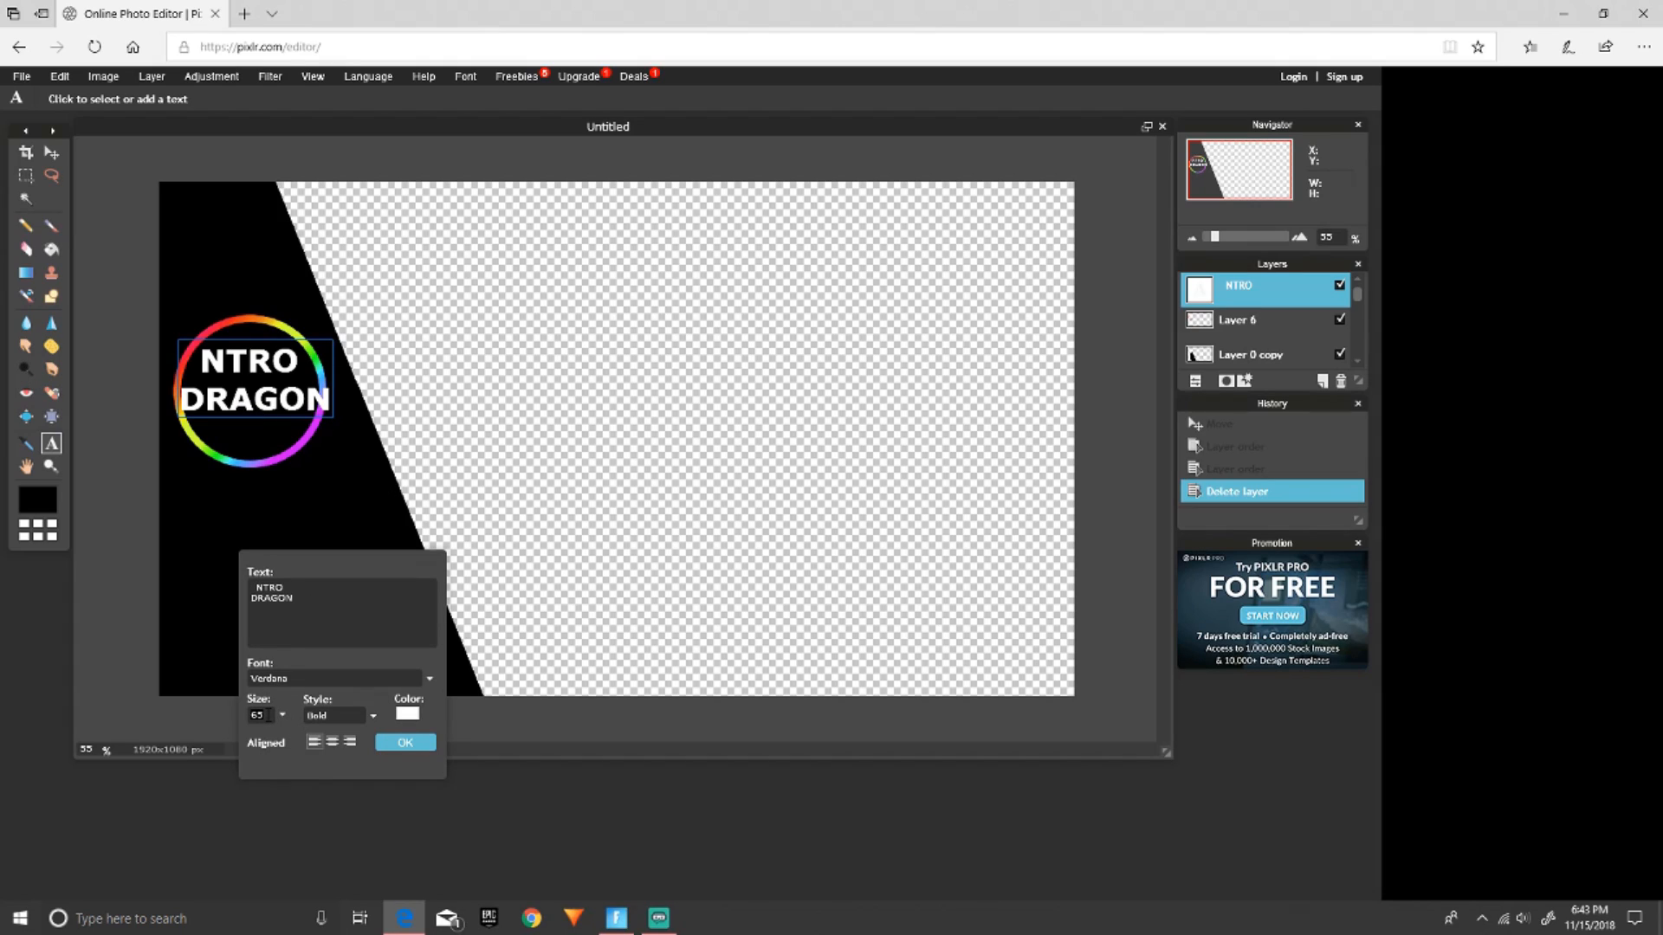
pyautogui.press('BackSpace')
pyautogui.write('3')
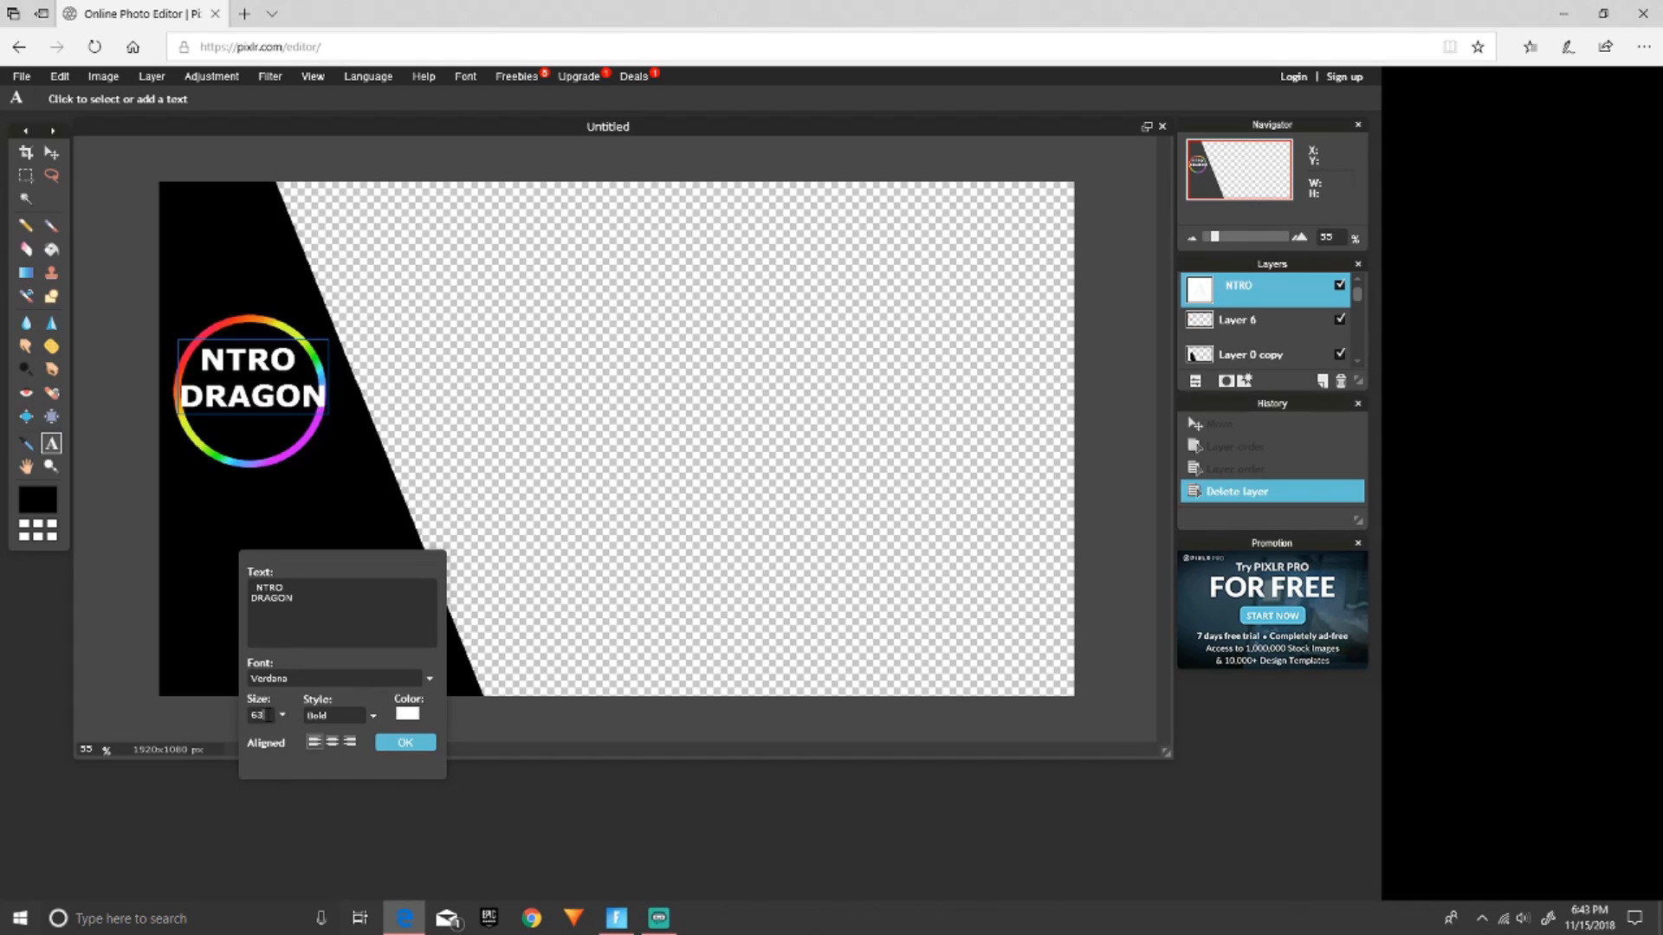
pyautogui.click(386, 747)
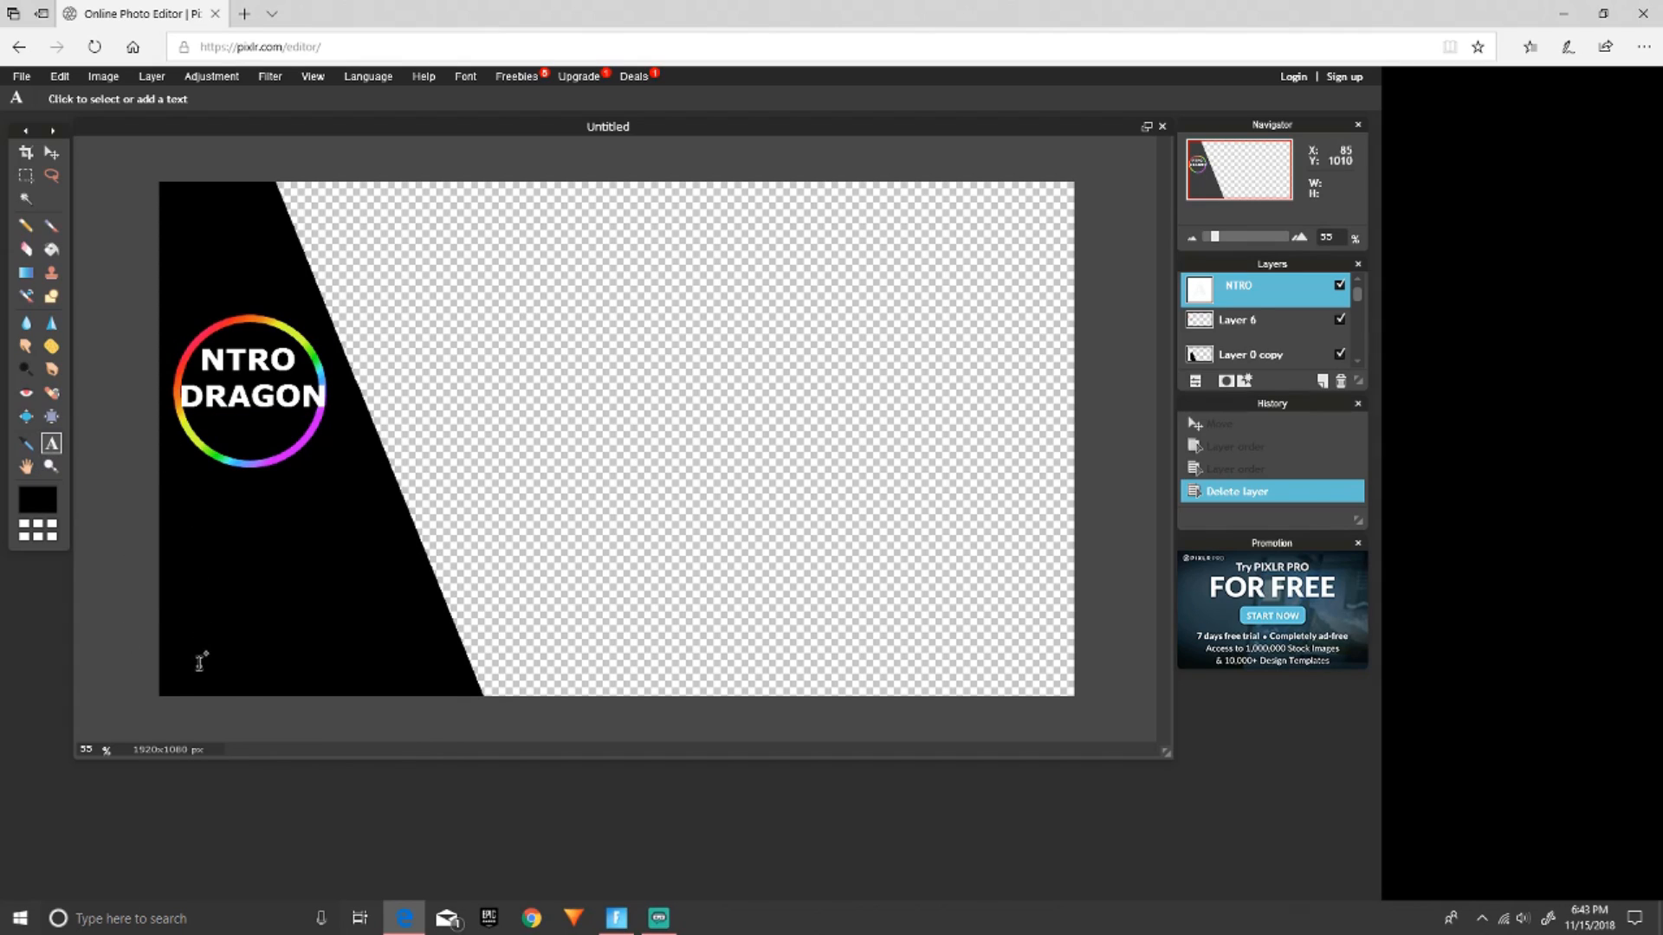
# Add the text "Twitch.Tv/NtroDragon" near the bottom of the black band and color it white.
pyautogui.click(199, 663)
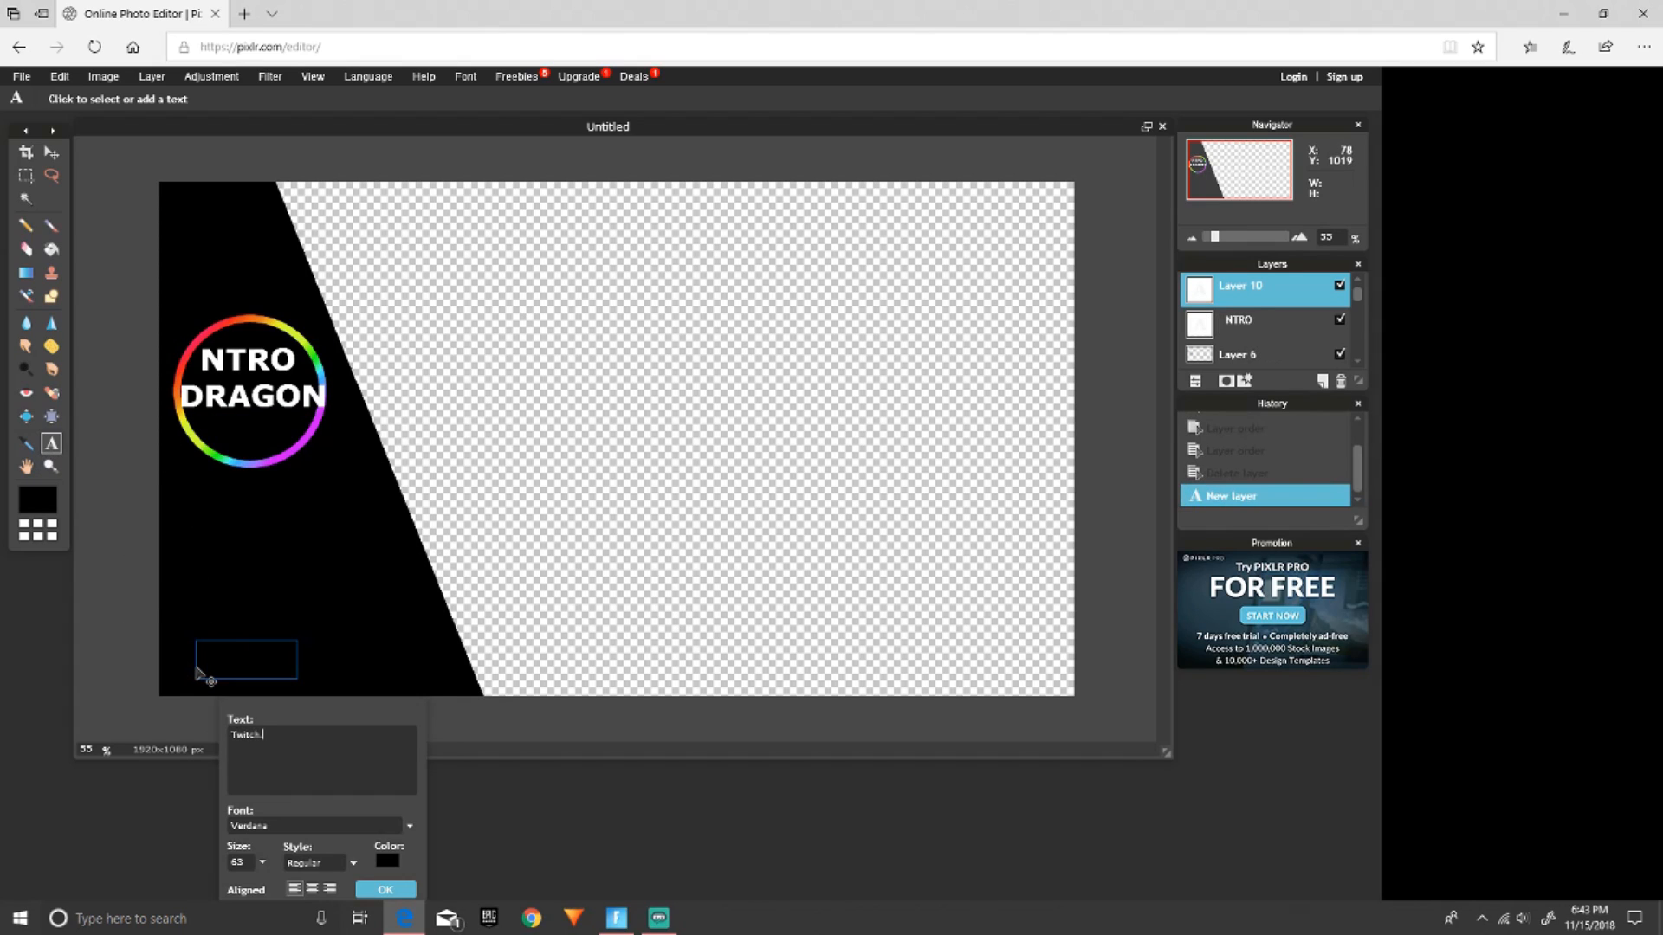
pyautogui.write('Twitch.Tv/NtroDragon')
pyautogui.click(388, 860)
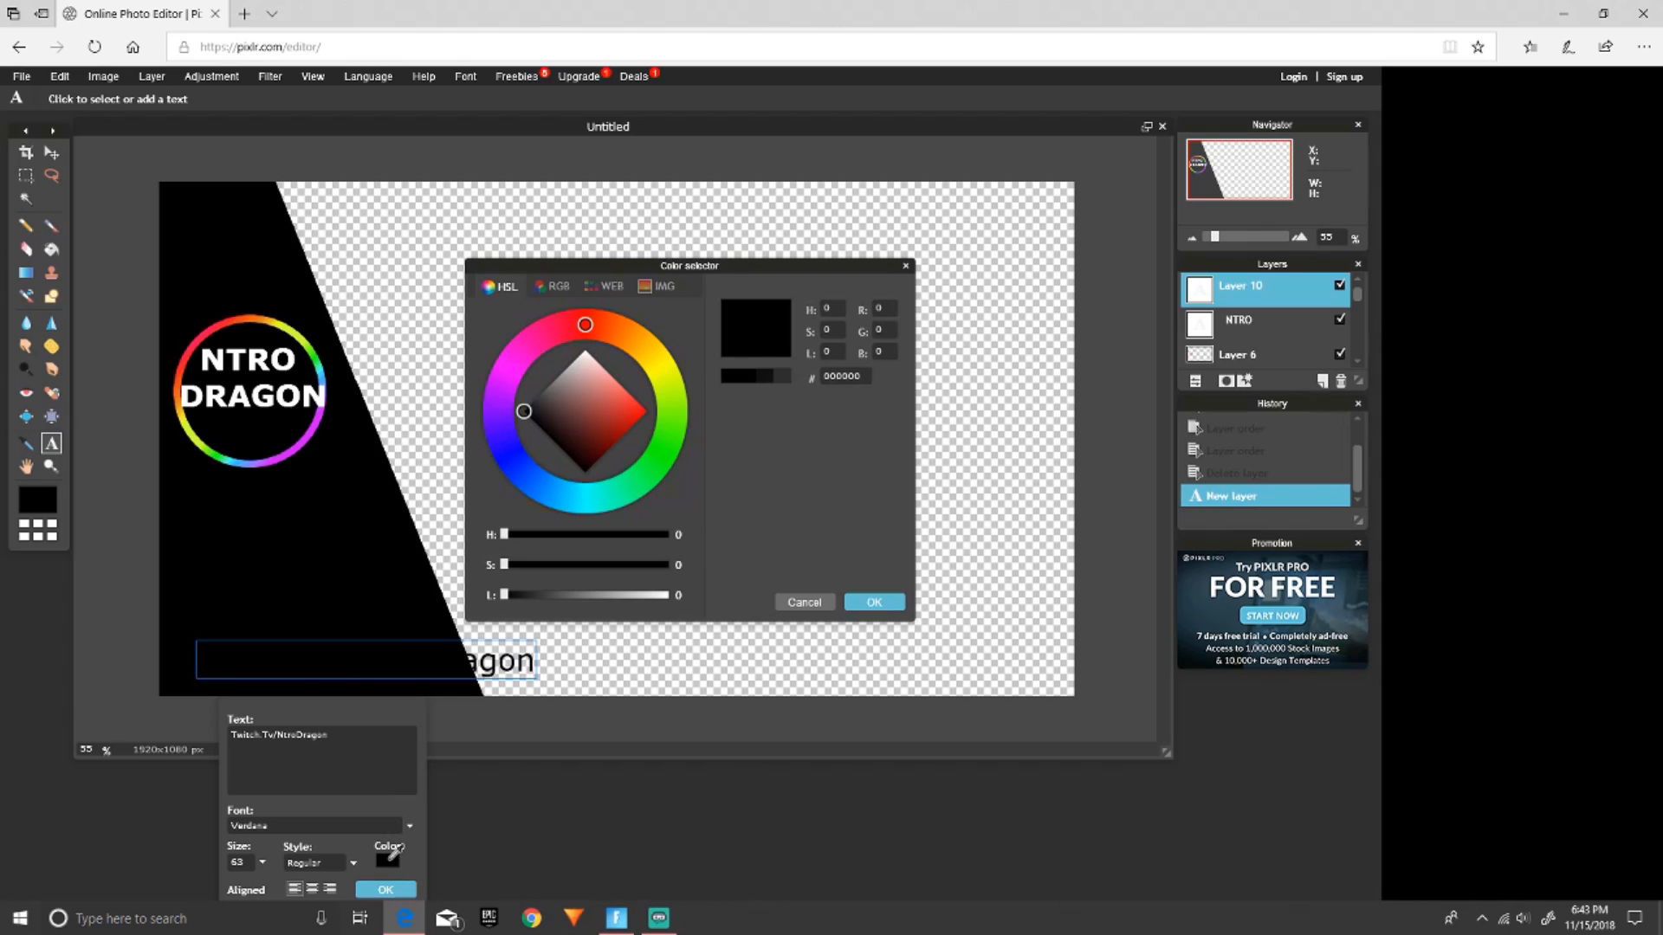
pyautogui.moveTo(587, 409); pyautogui.dragTo(639, 286)
pyautogui.click(874, 604)
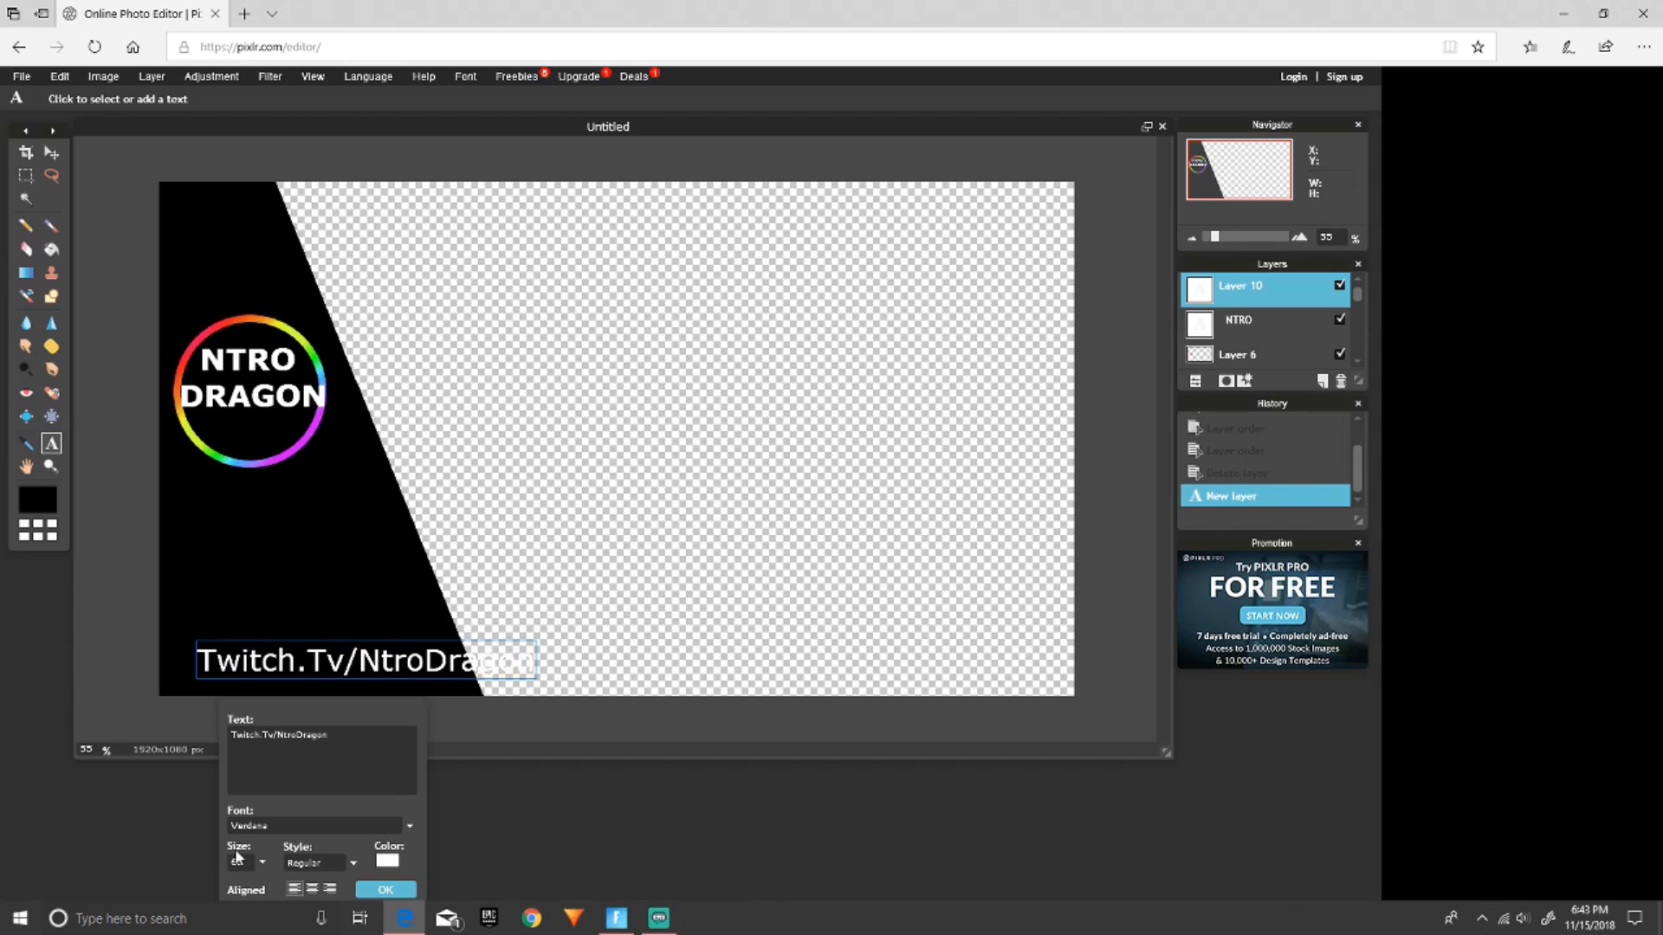
# Change the font of the Twitch.Tv/NtroDragon text to Algerian.
pyautogui.click(250, 827)
pyautogui.scroll(-3, 277, 864)
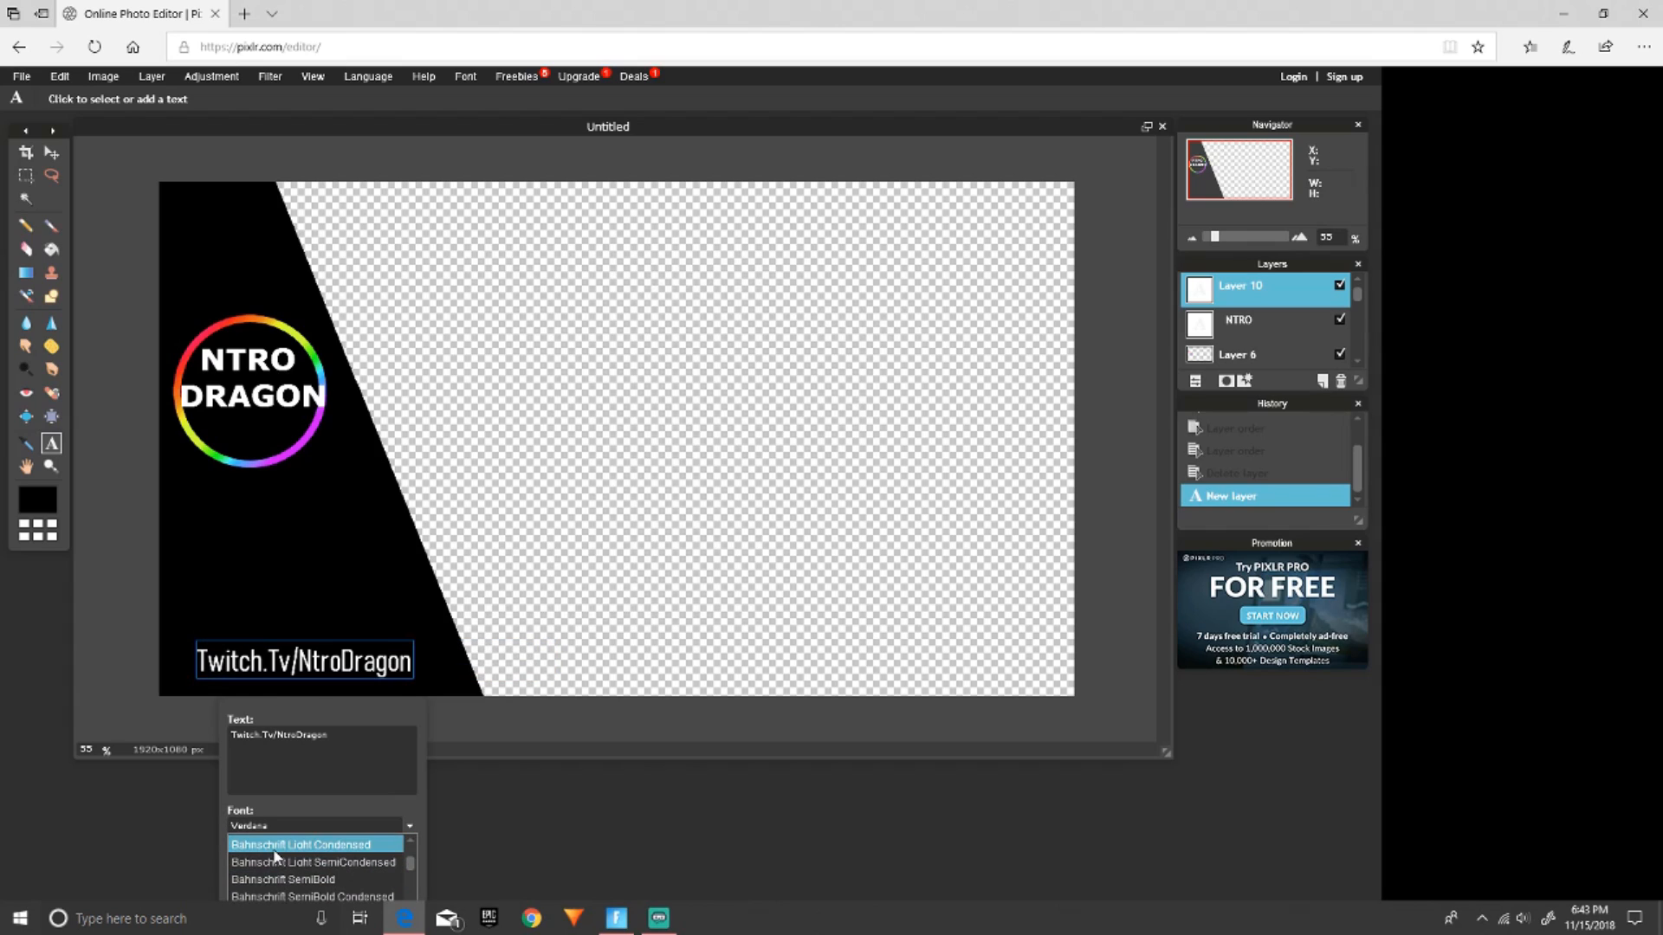
pyautogui.scroll(3, 278, 864)
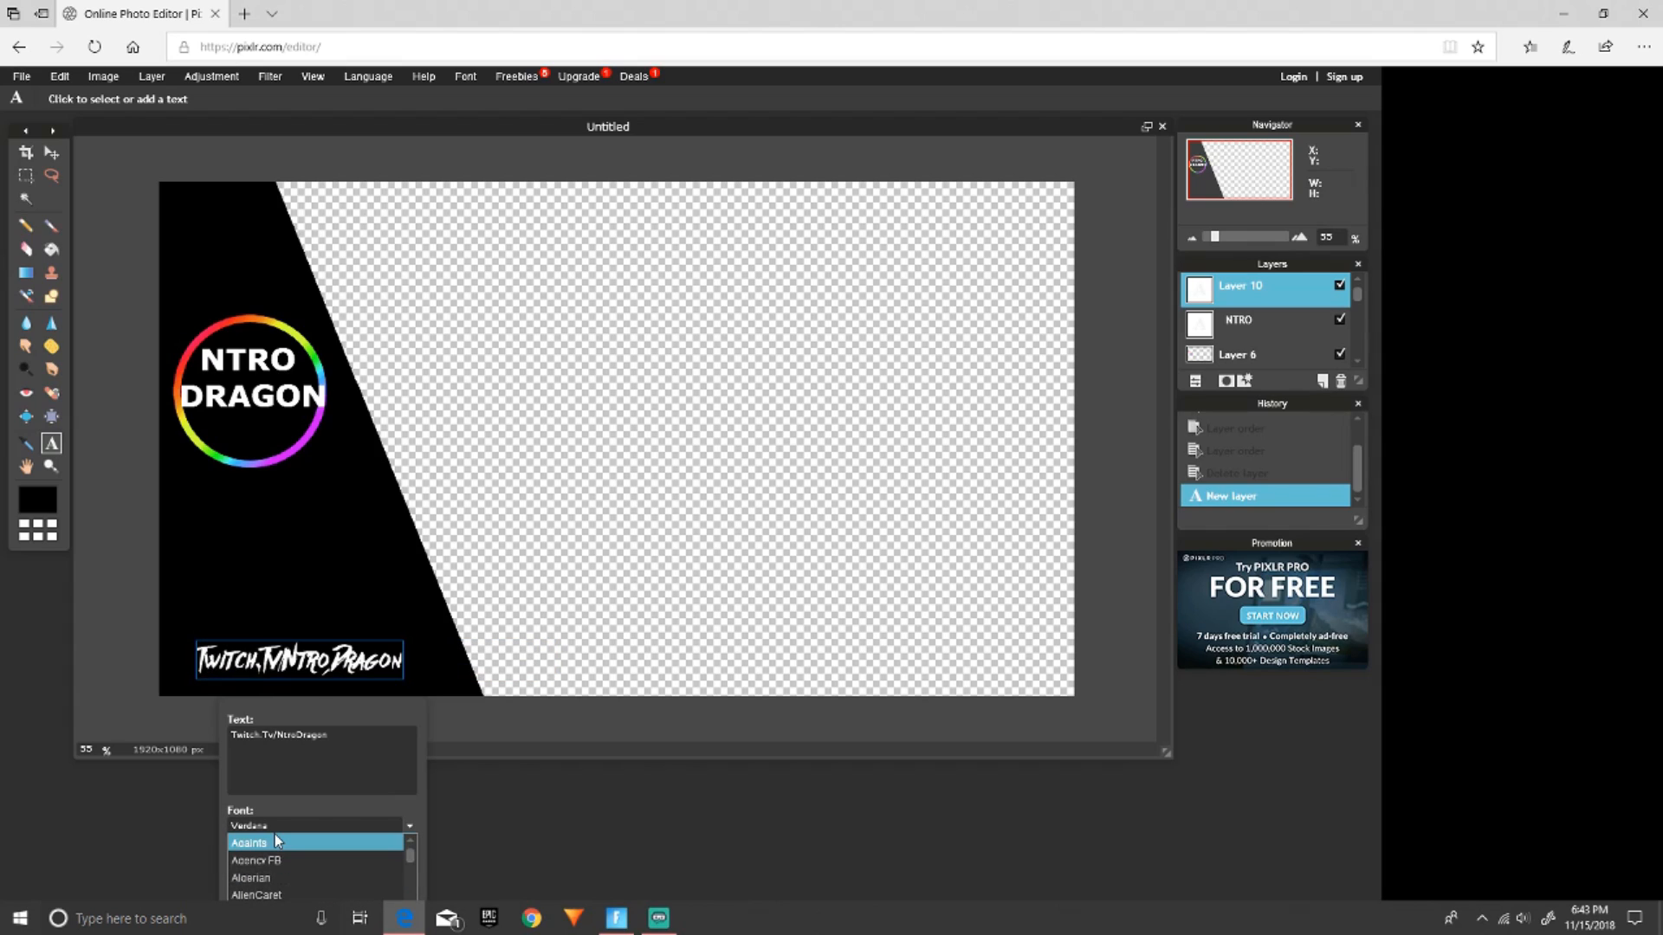
pyautogui.click(278, 879)
# Reduce the Twitch text size to 45 and shift it slightly lower within the black band.
pyautogui.moveTo(320, 716); pyautogui.dragTo(737, 527)
pyautogui.click(679, 676)
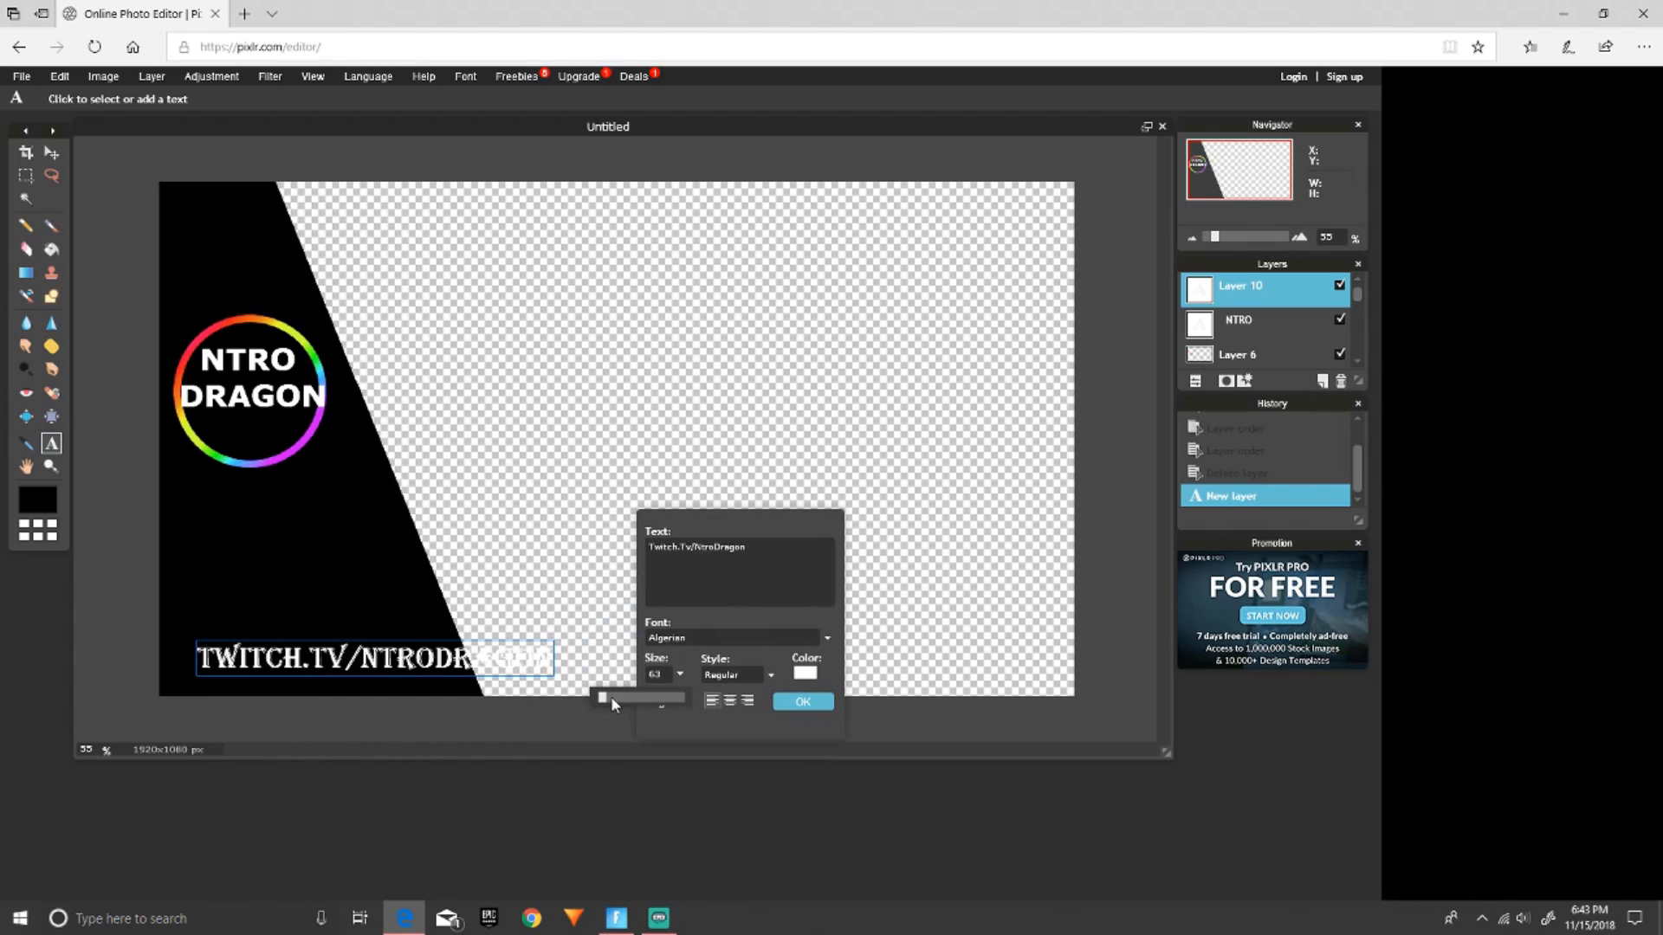
pyautogui.moveTo(611, 697); pyautogui.dragTo(601, 698)
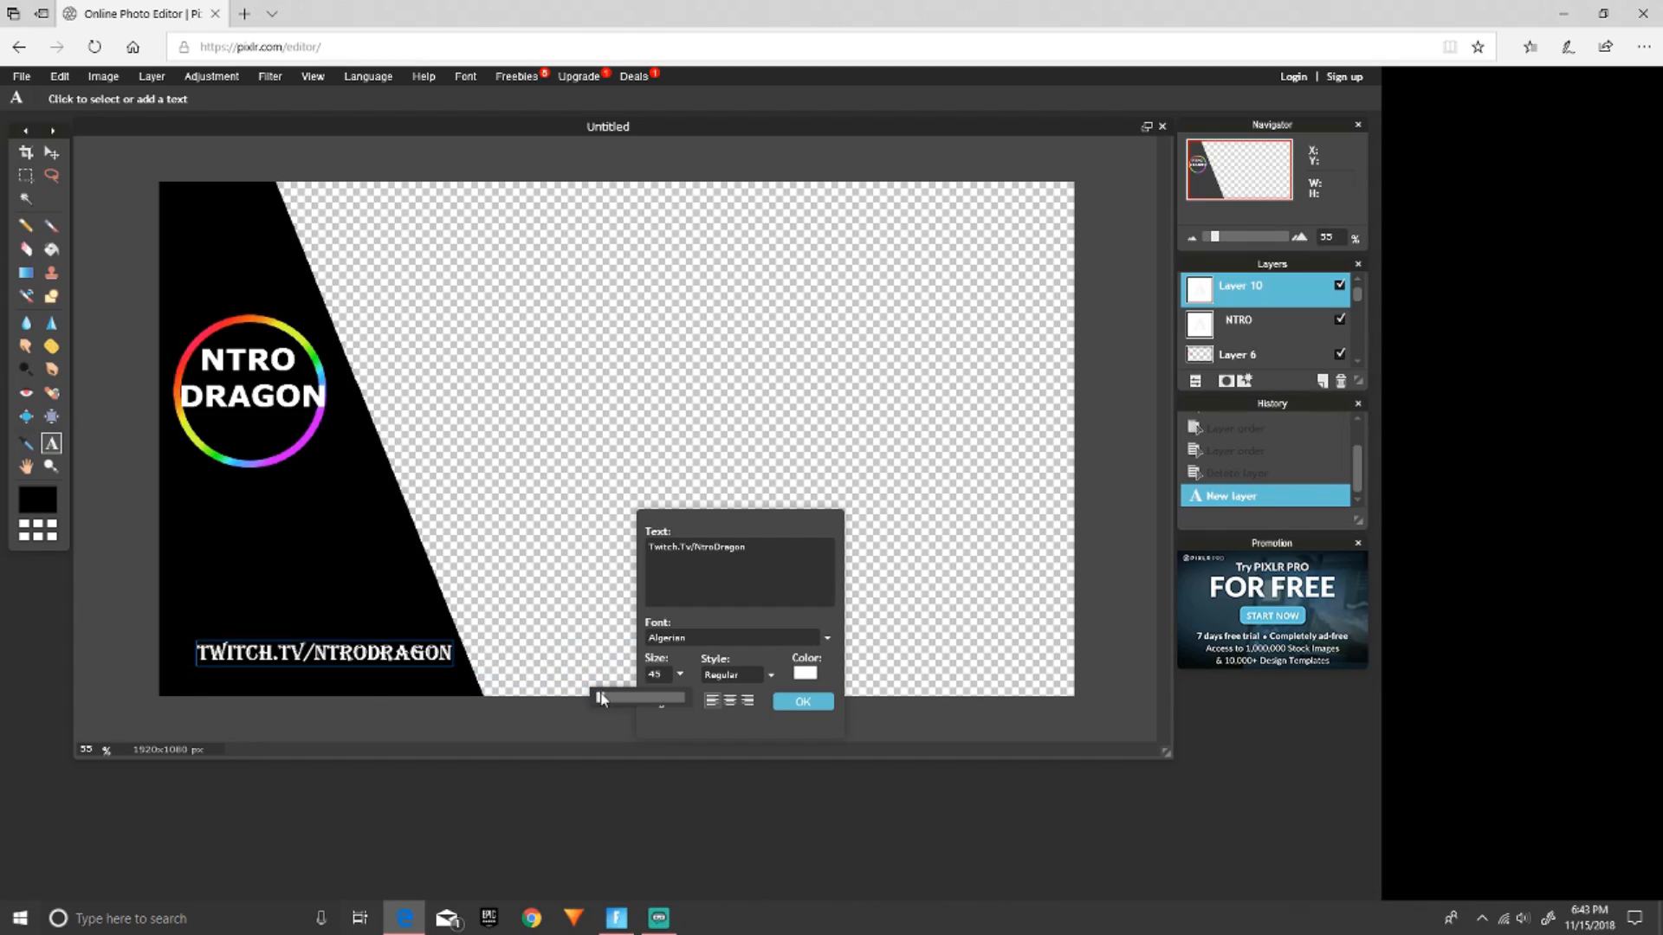
pyautogui.moveTo(387, 655); pyautogui.dragTo(383, 674)
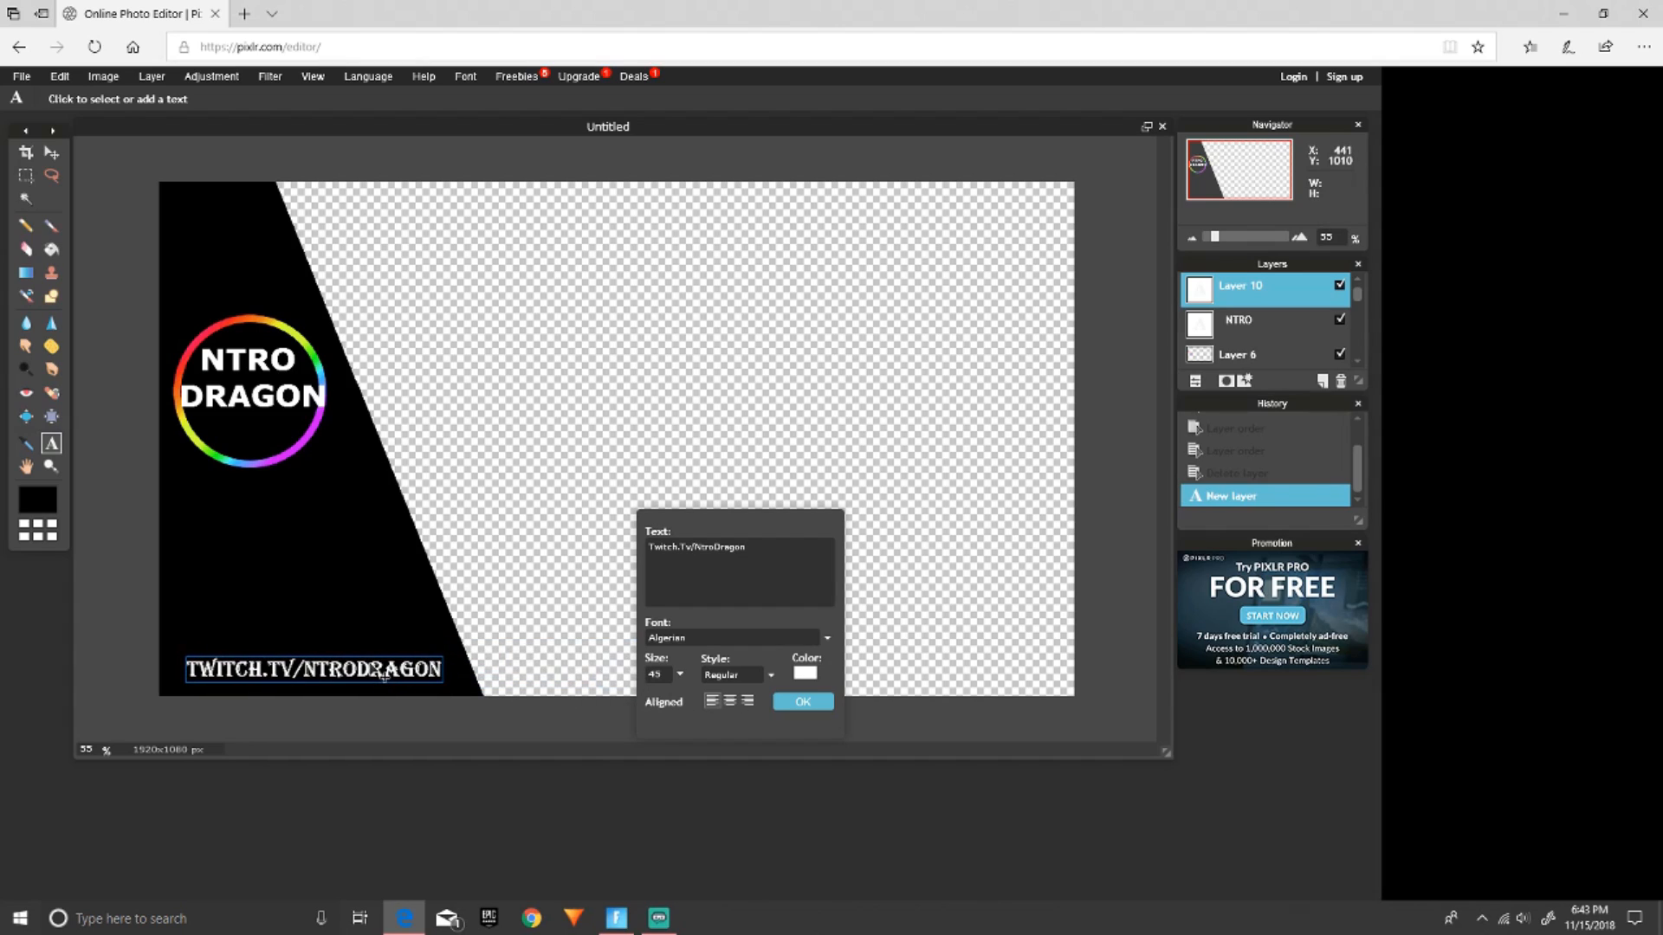
pyautogui.click(777, 699)
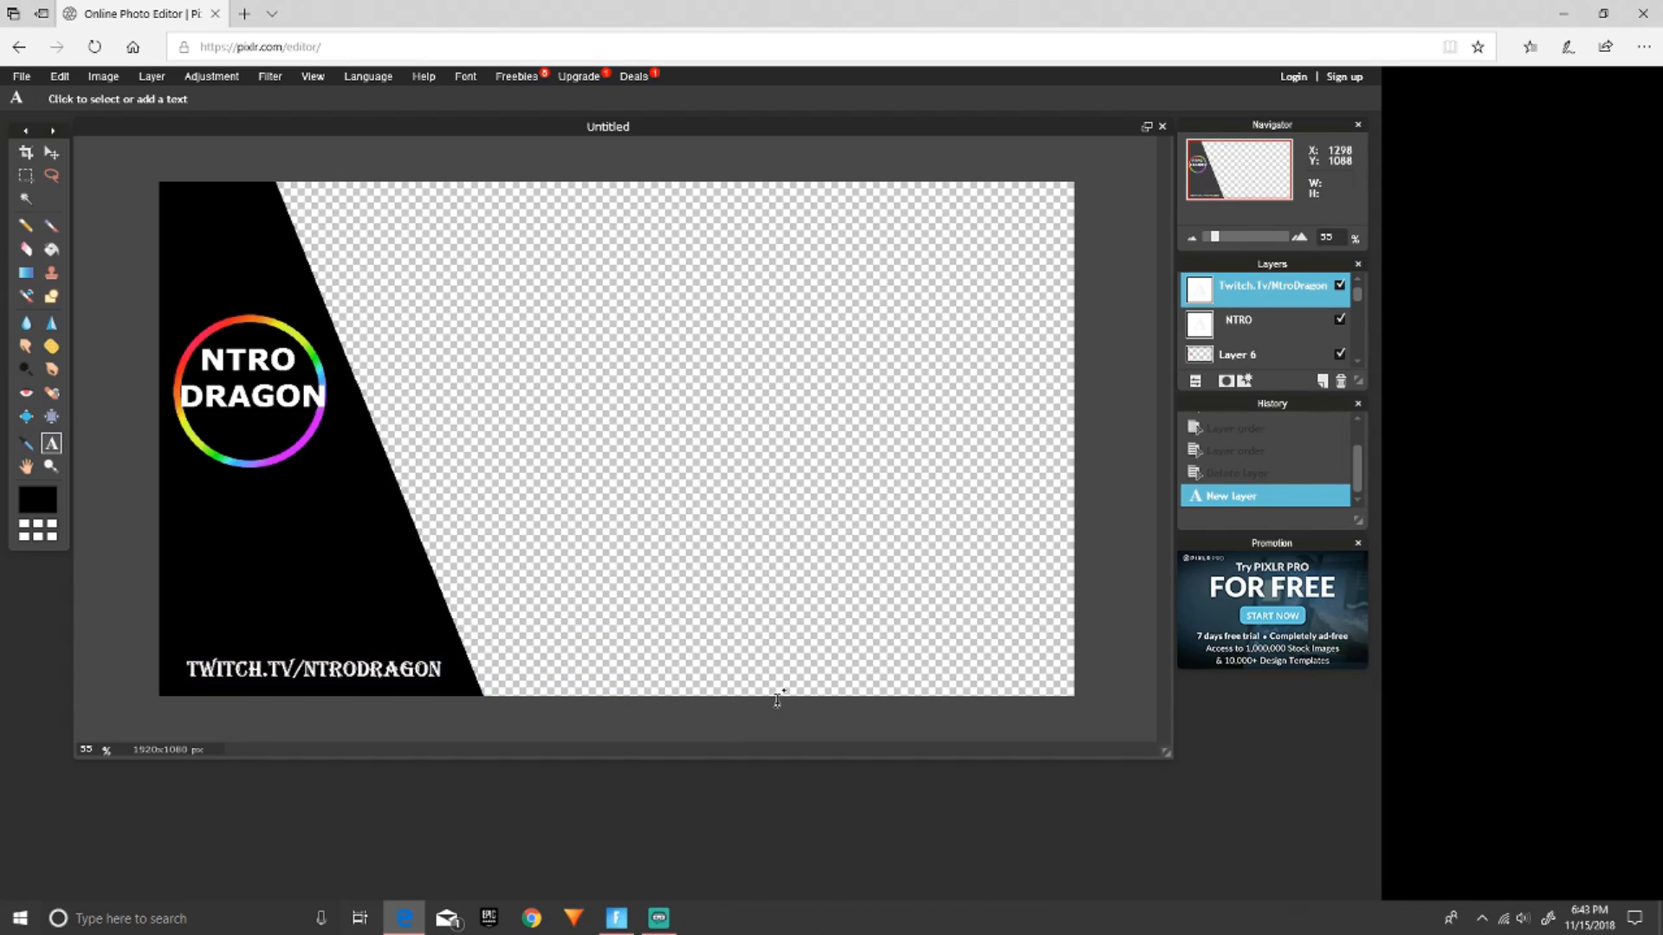
# Switch to Fortnite, run a Playground squads match, and leave it to return to the Pixlr editor.
pyautogui.click(616, 916)
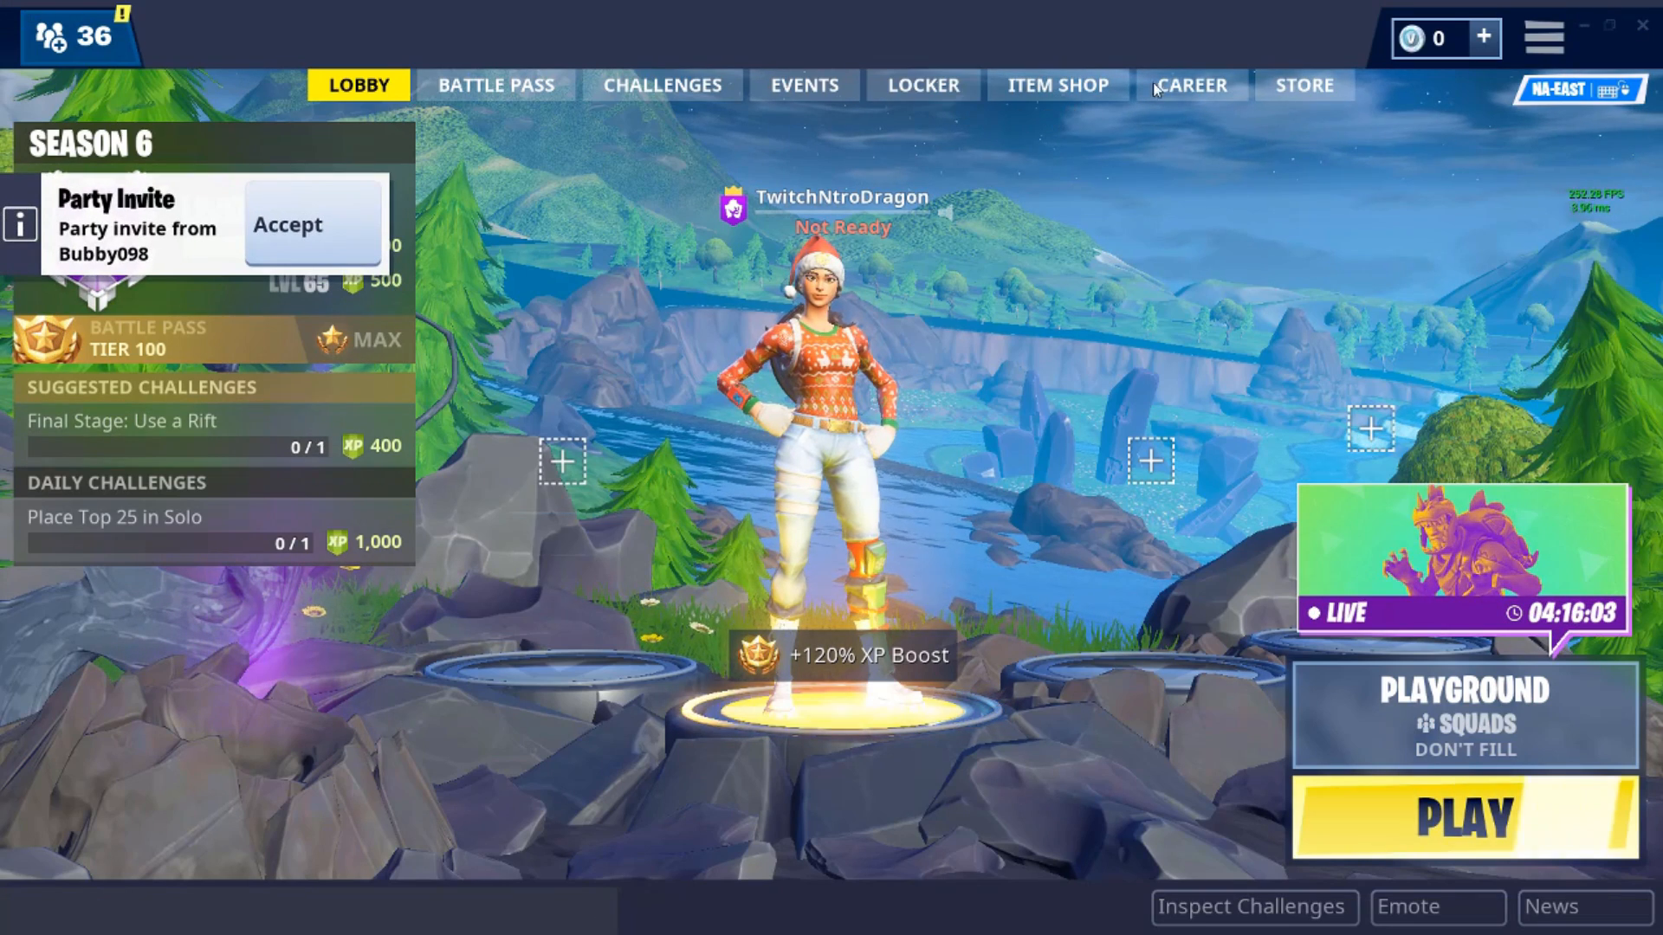
pyautogui.click(1334, 788)
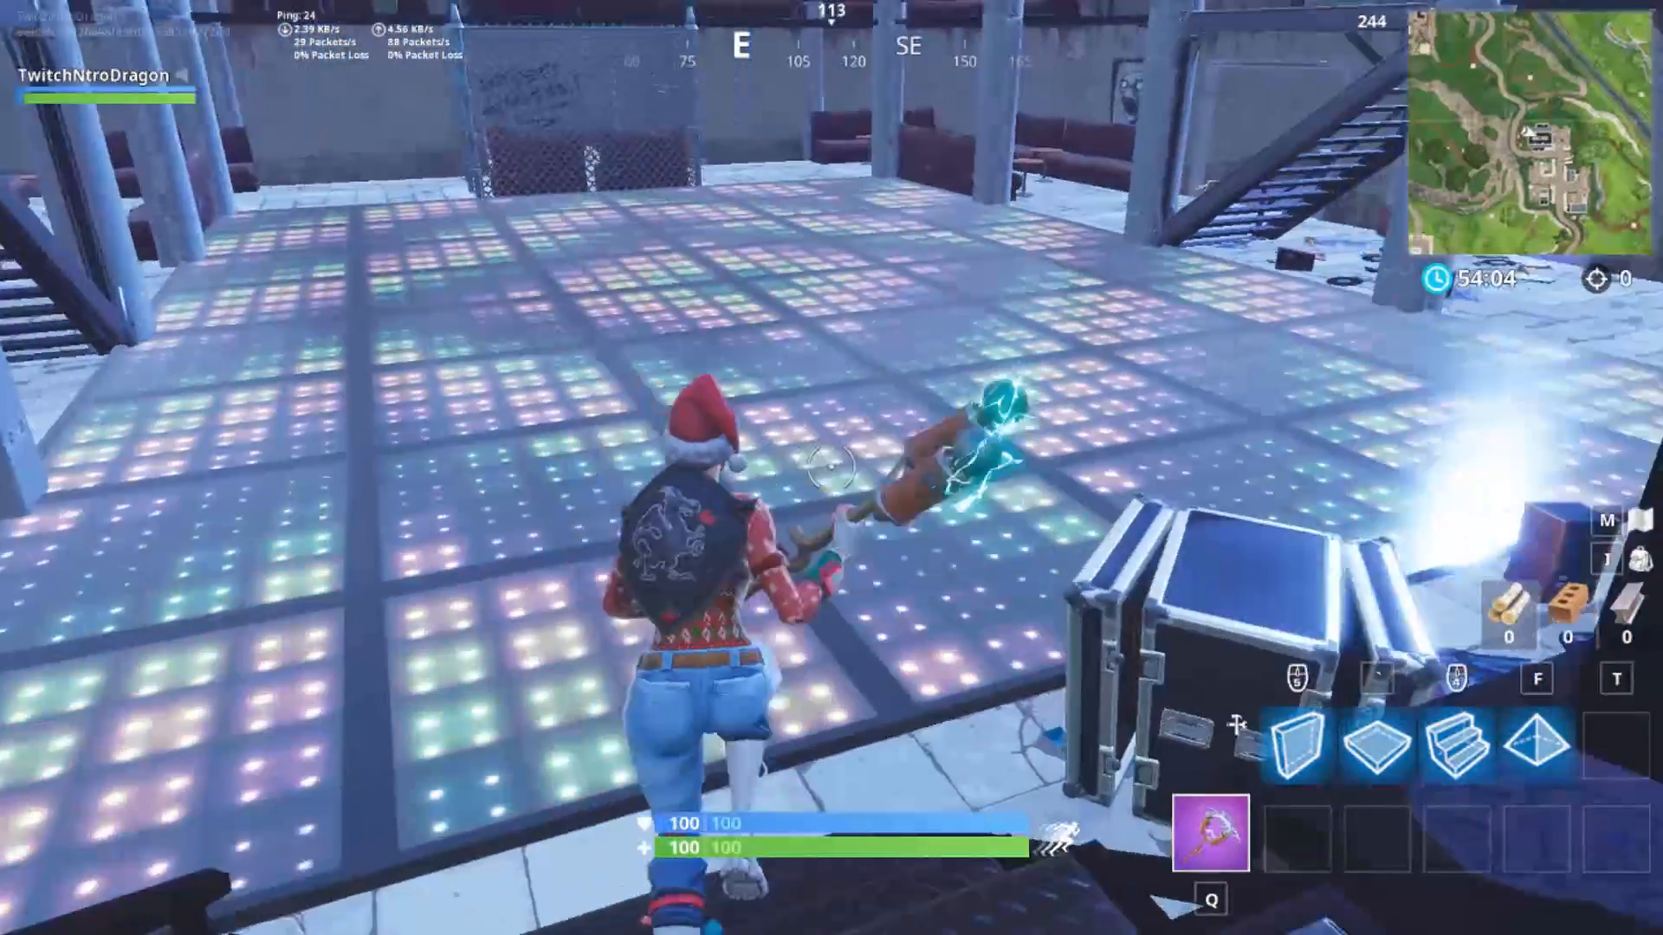
pyautogui.press('Escape')
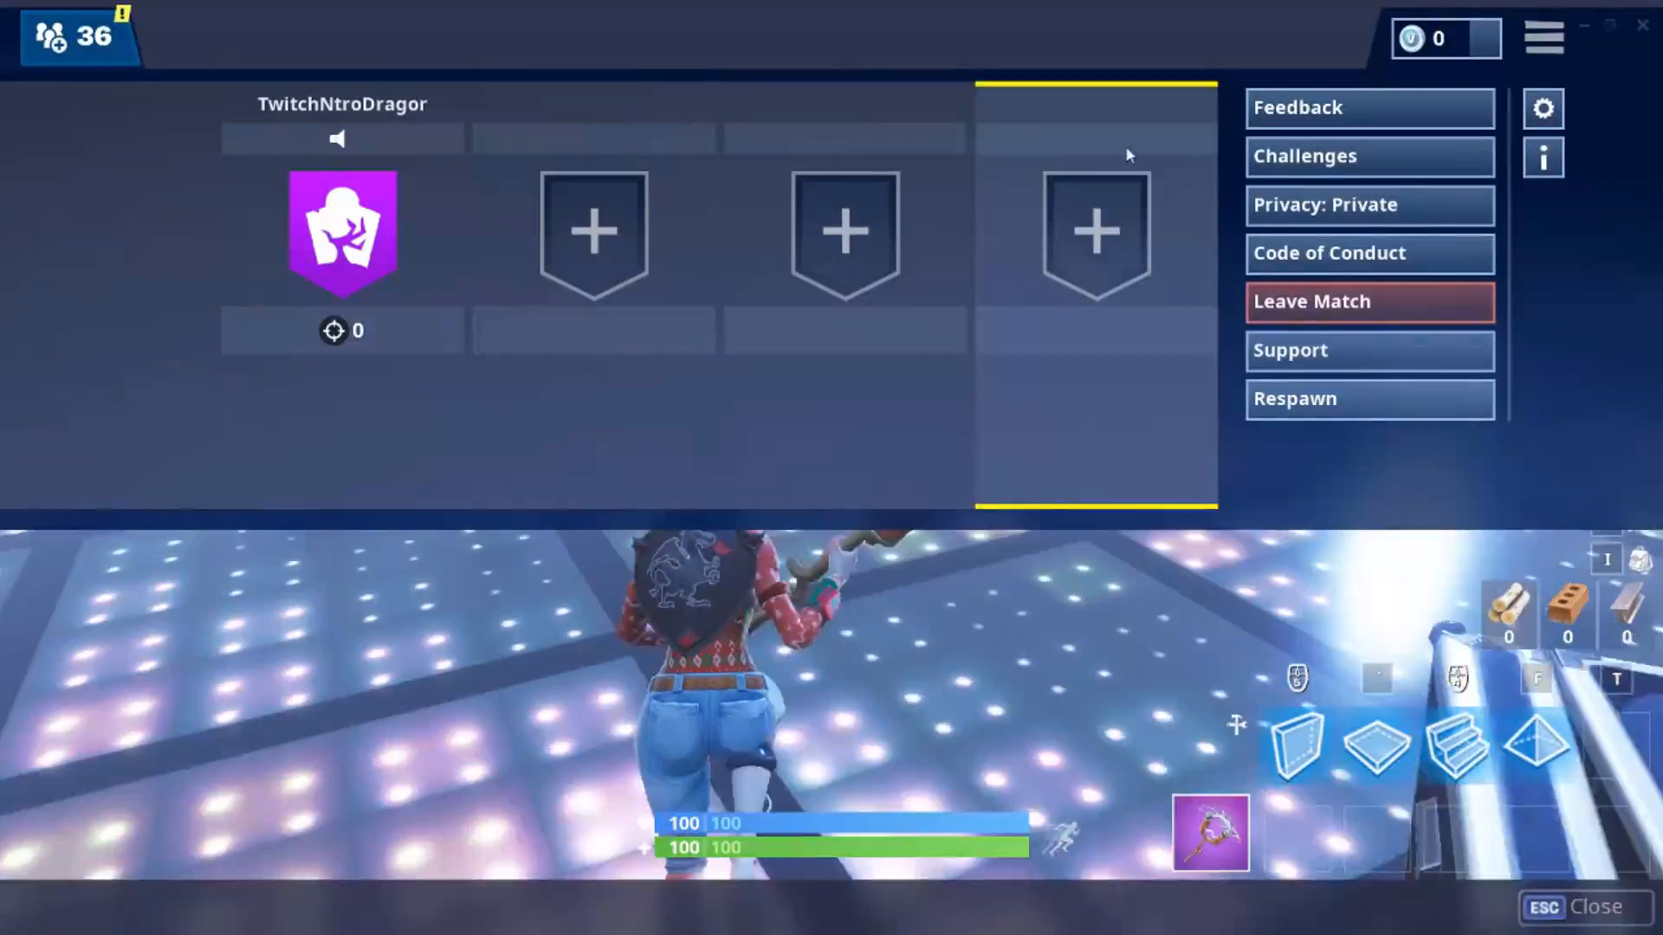
pyautogui.click(1360, 305)
pyautogui.click(998, 687)
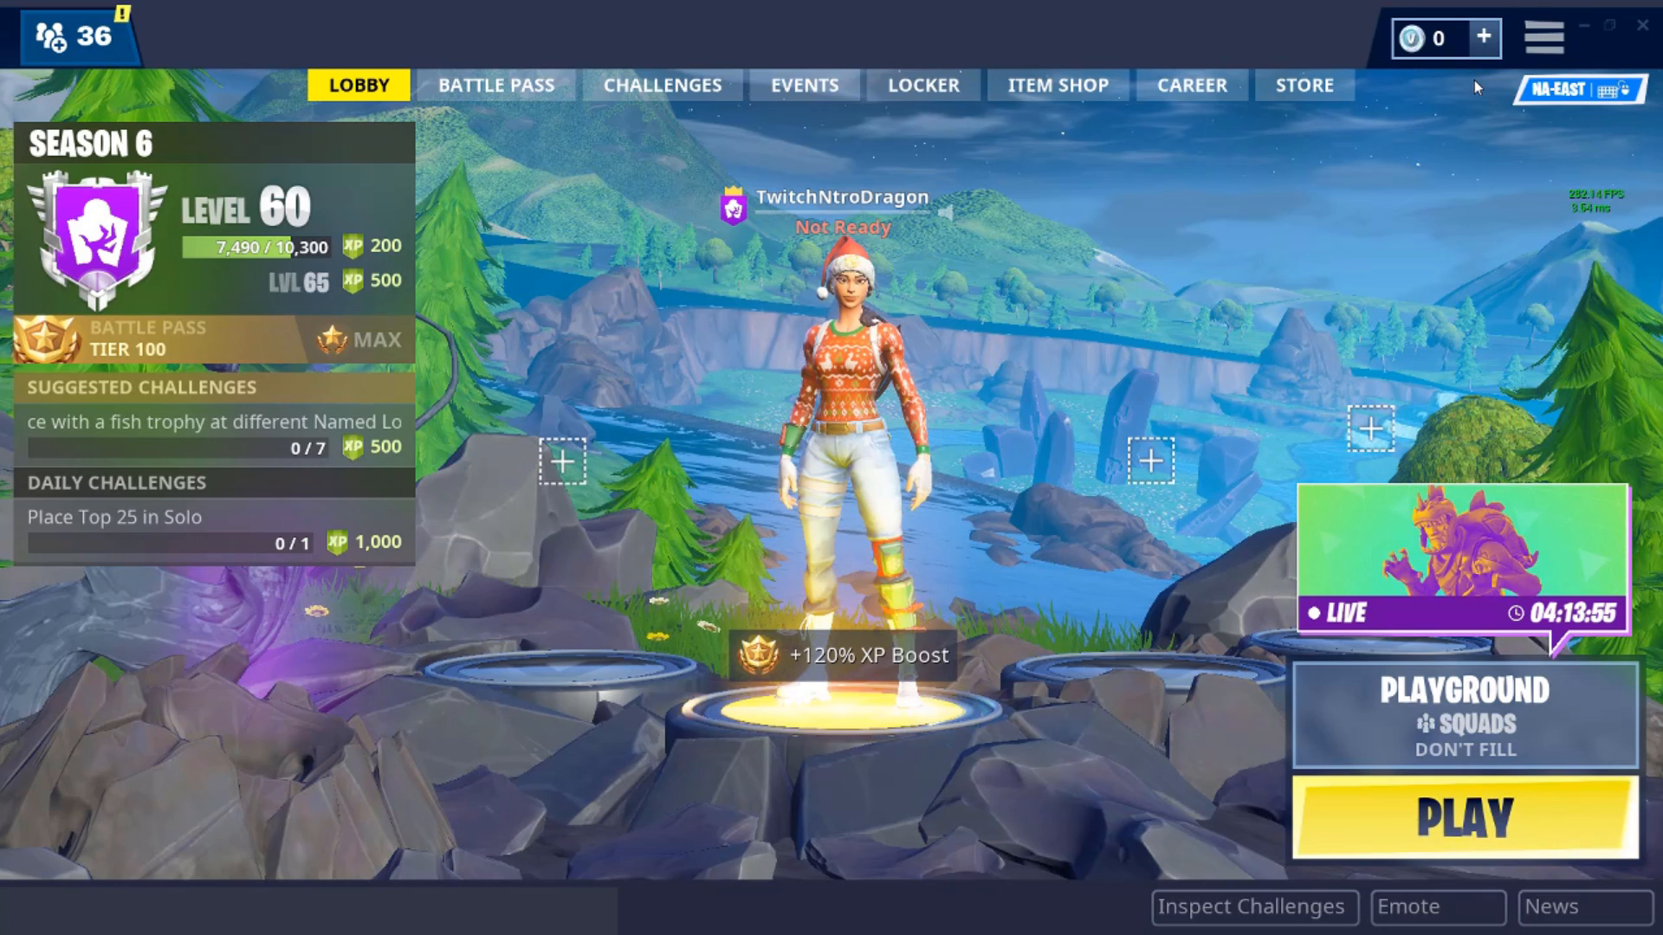
pyautogui.click(1583, 27)
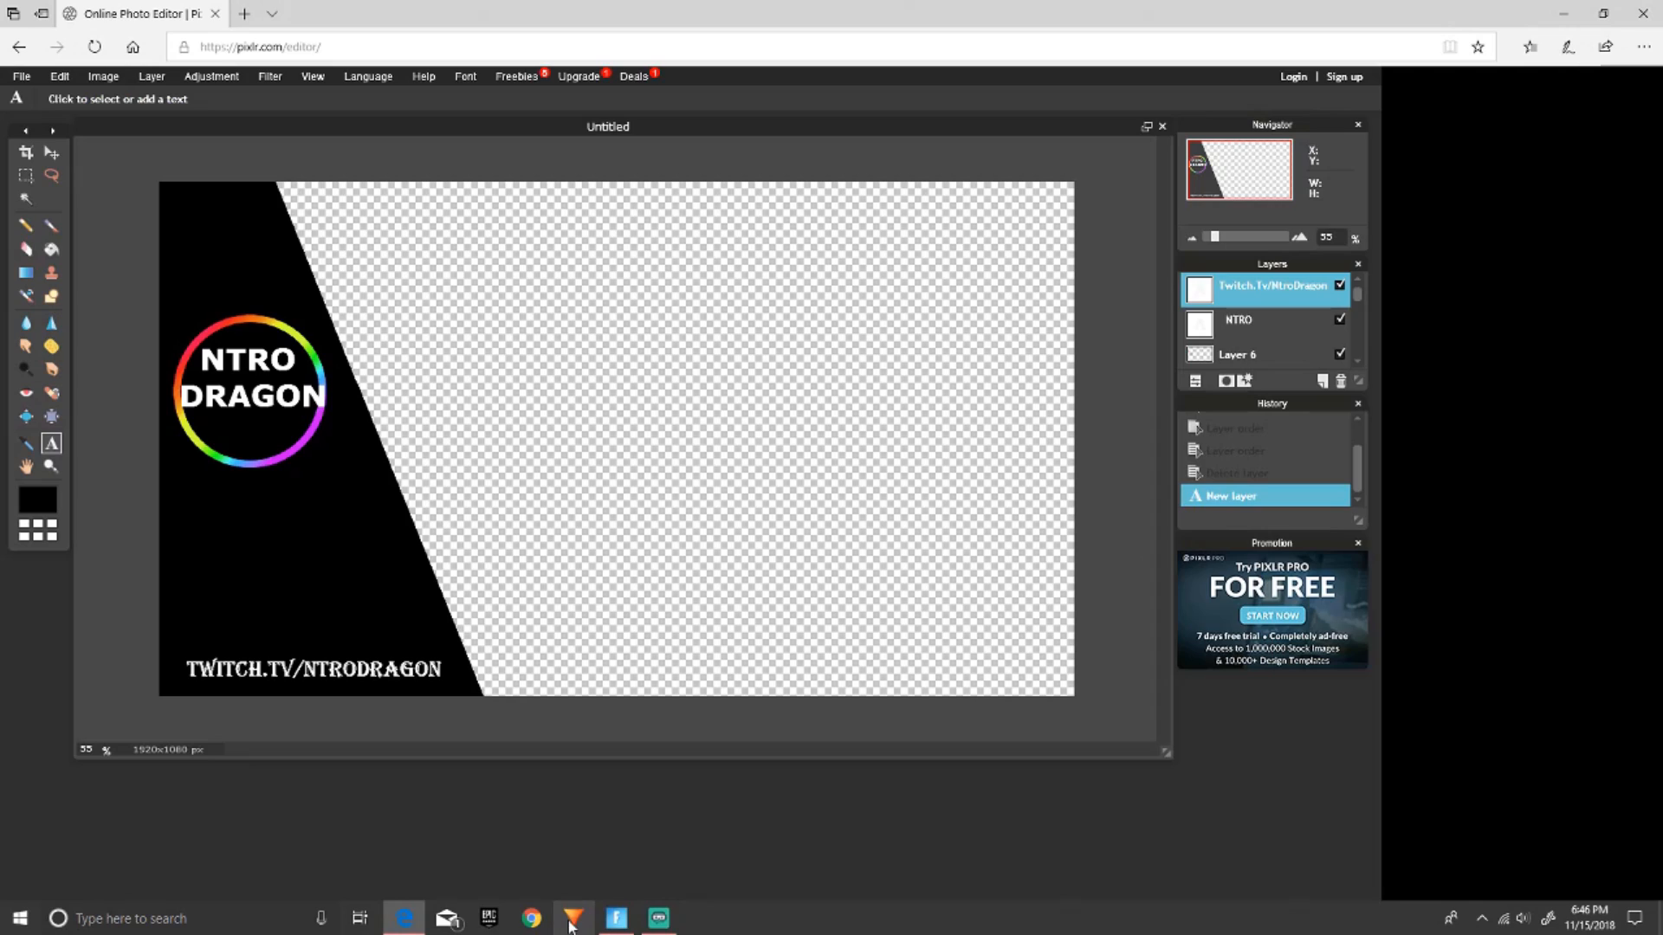
# Switch back to Fortnite and leave the replay that is playing.
pyautogui.moveTo(628, 924)
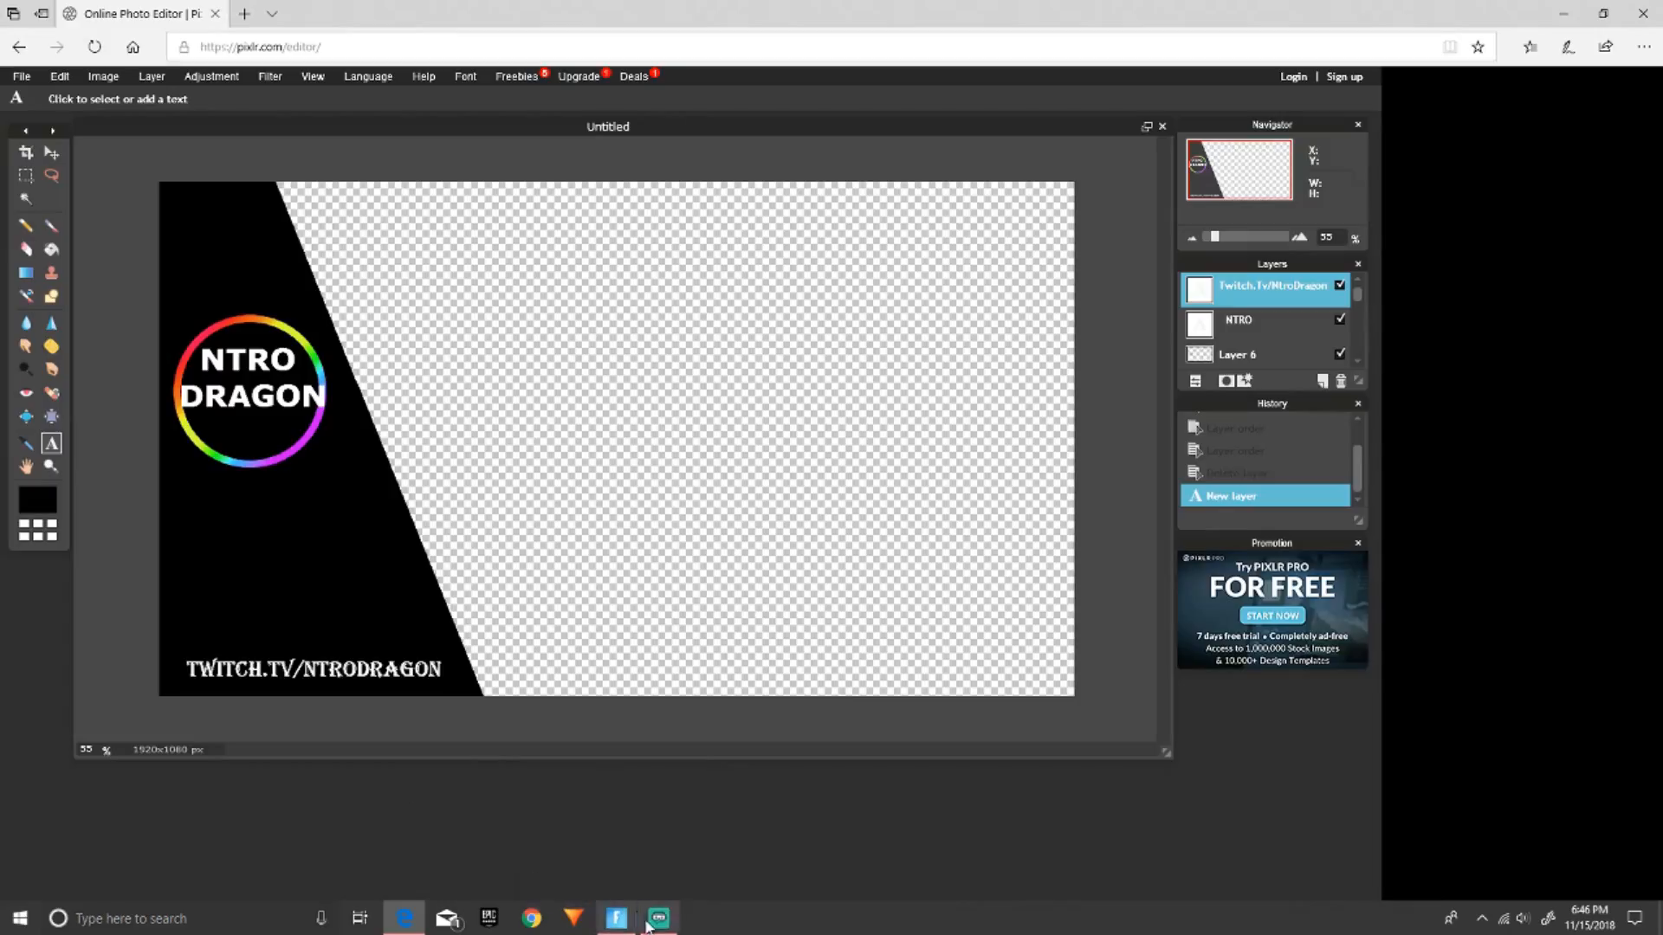
pyautogui.click(617, 918)
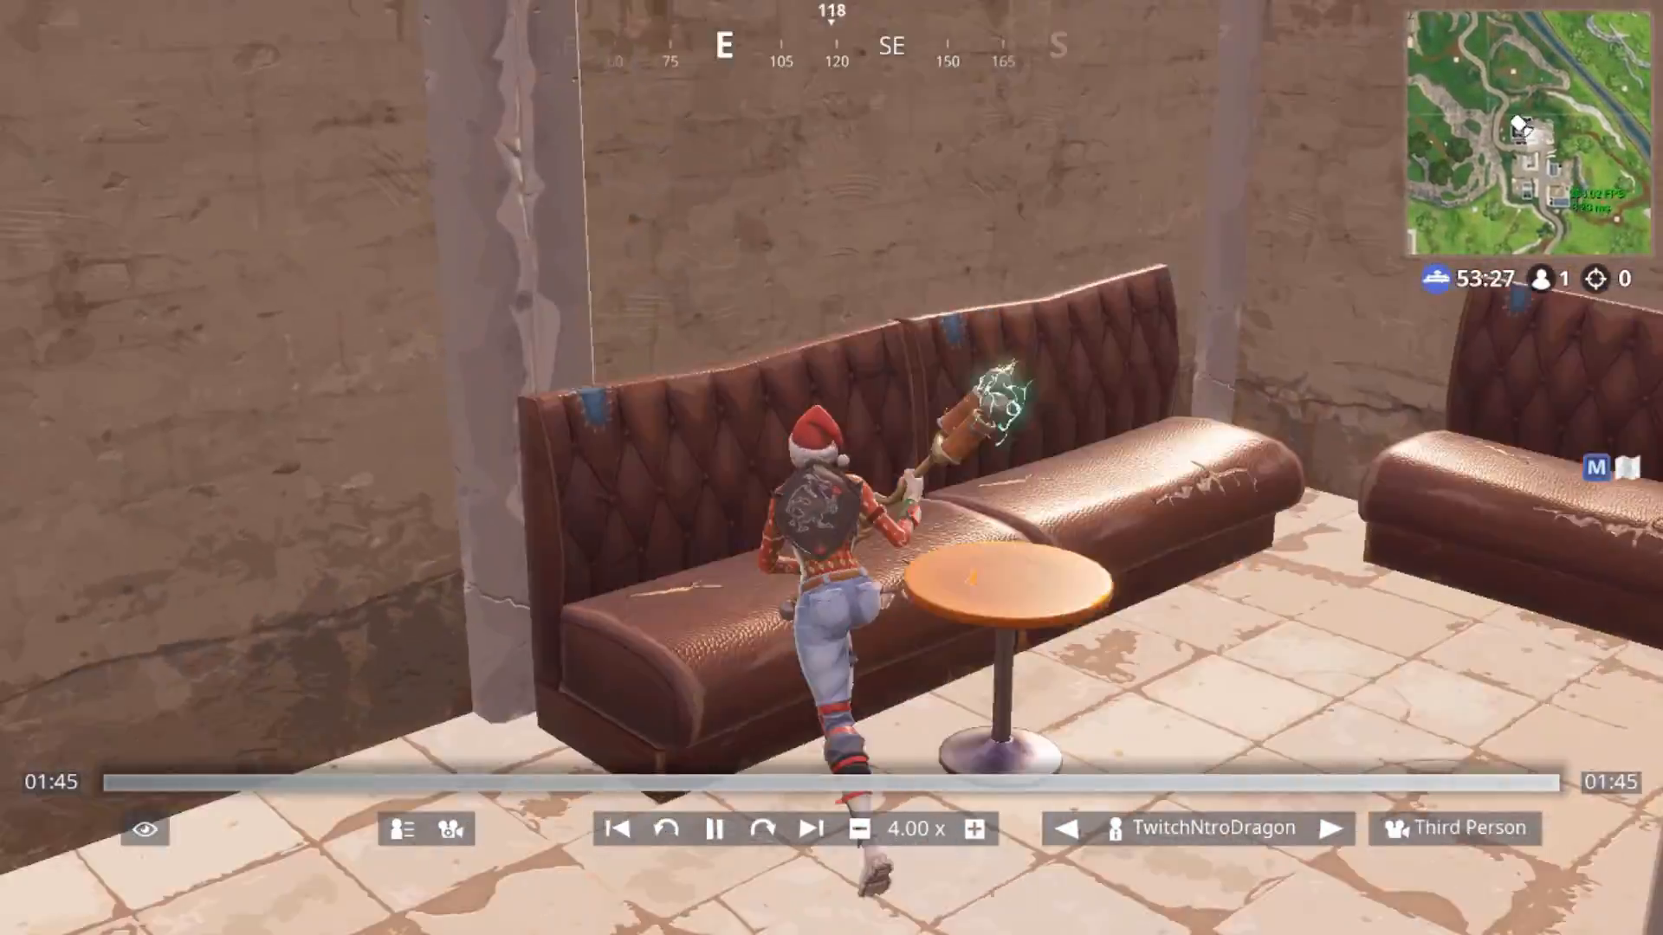
pyautogui.press('Escape')
pyautogui.click(1366, 300)
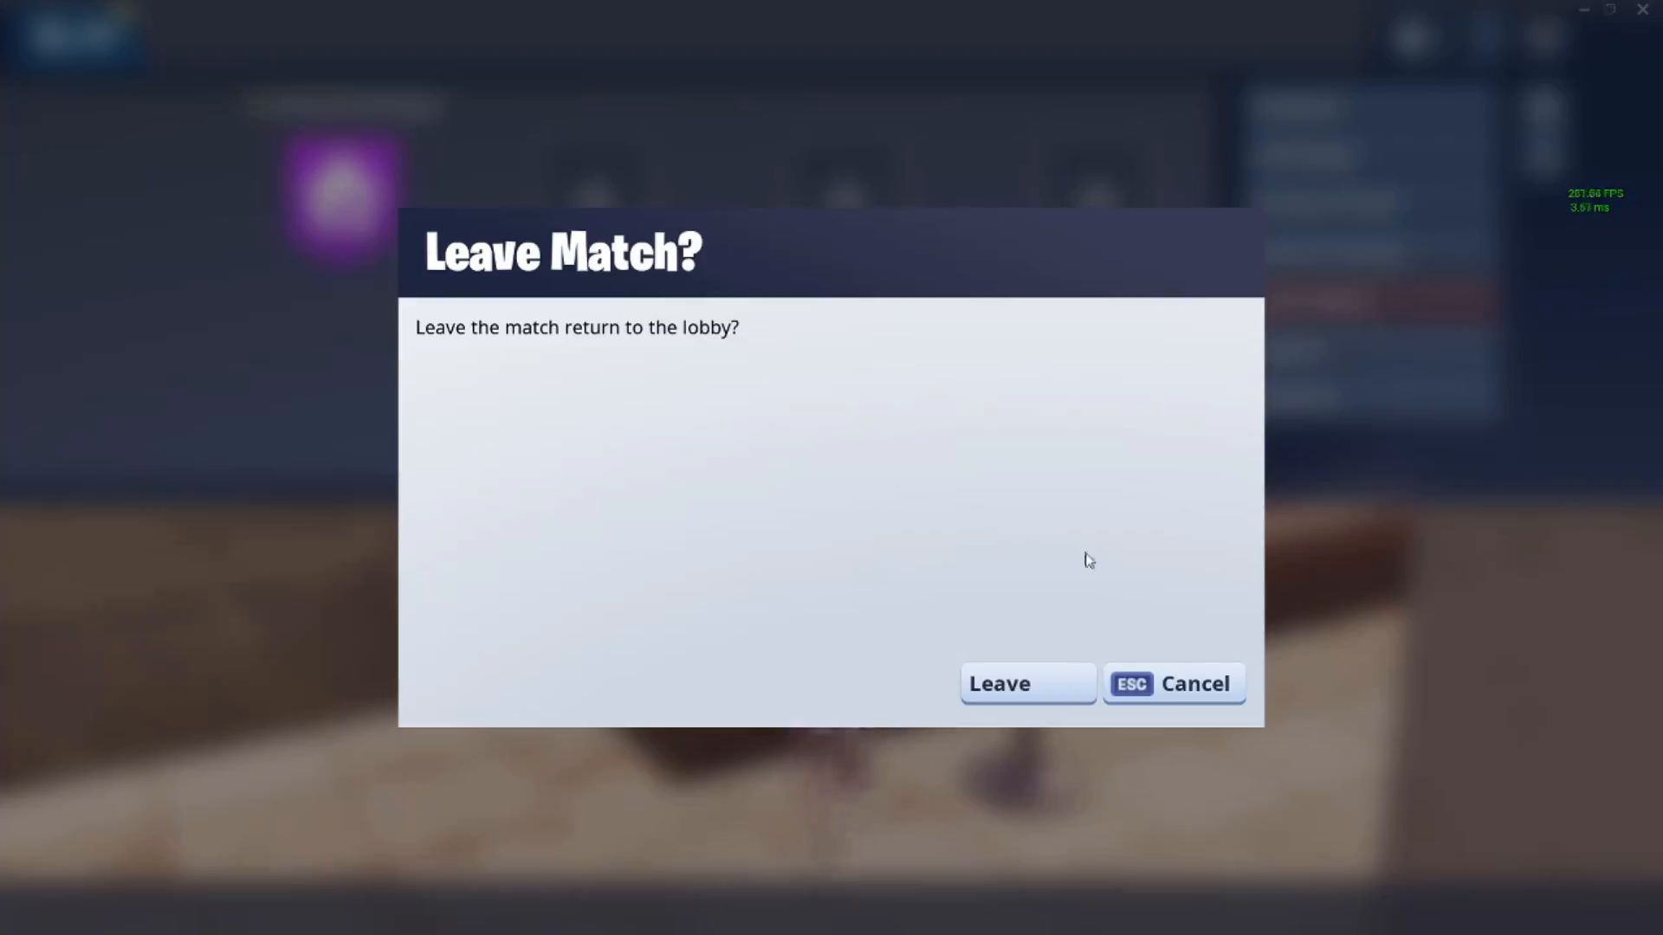
pyautogui.click(1001, 668)
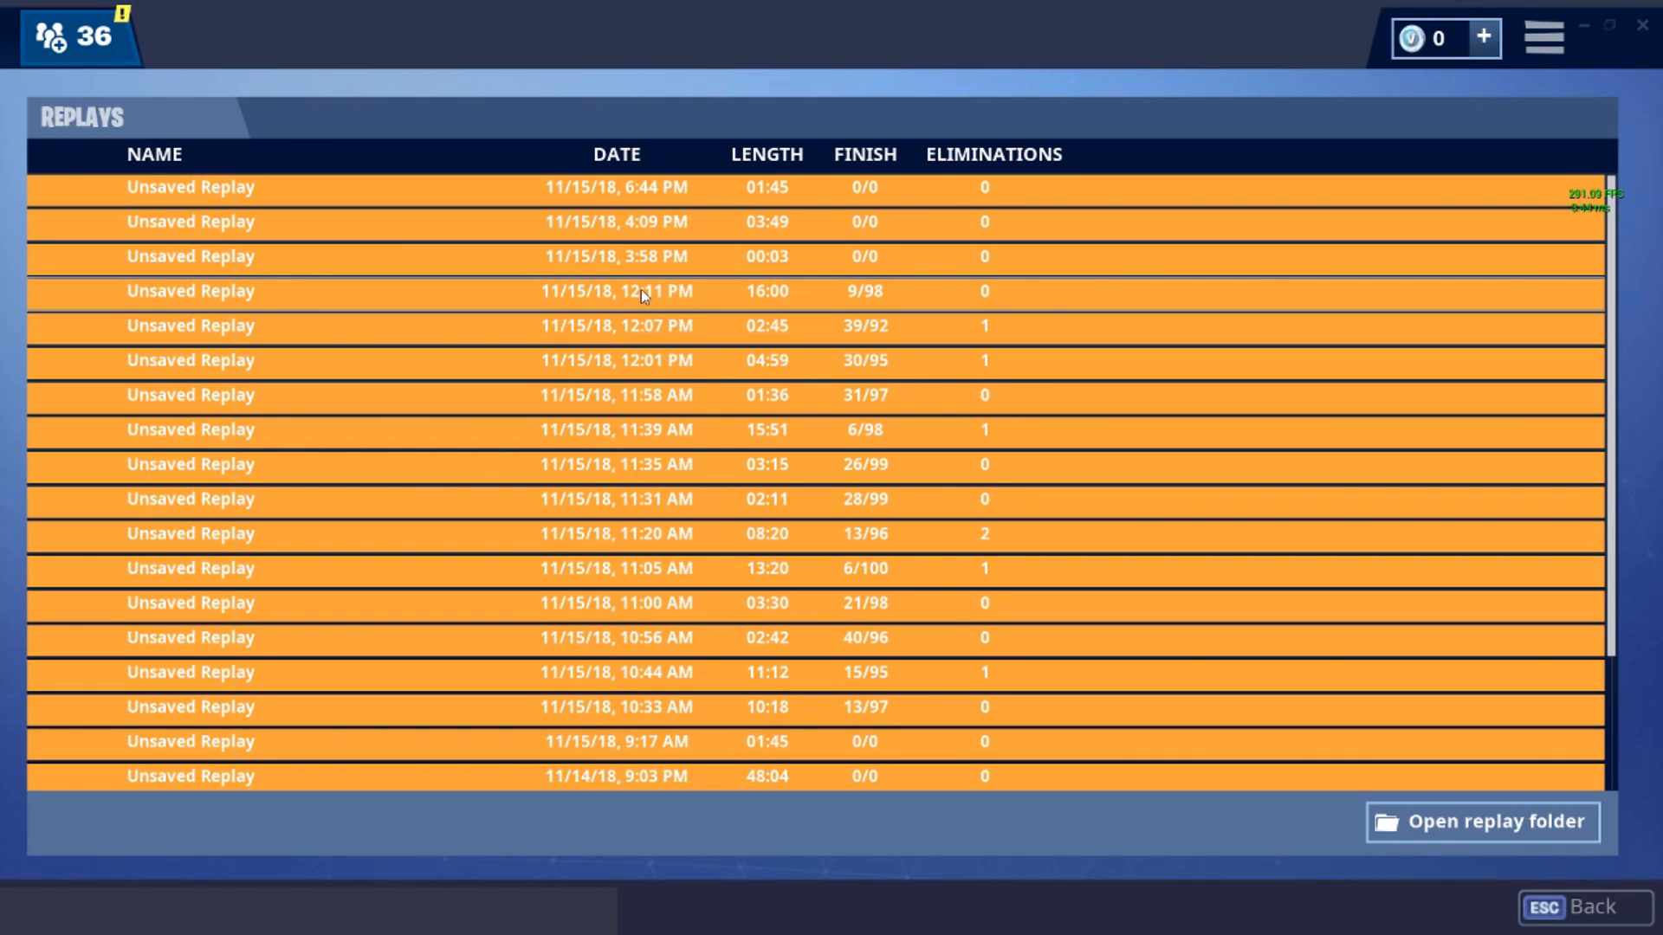
# Play the unsaved replay dated 11/15/18, 4:09 PM from the replay list.
pyautogui.click(618, 244)
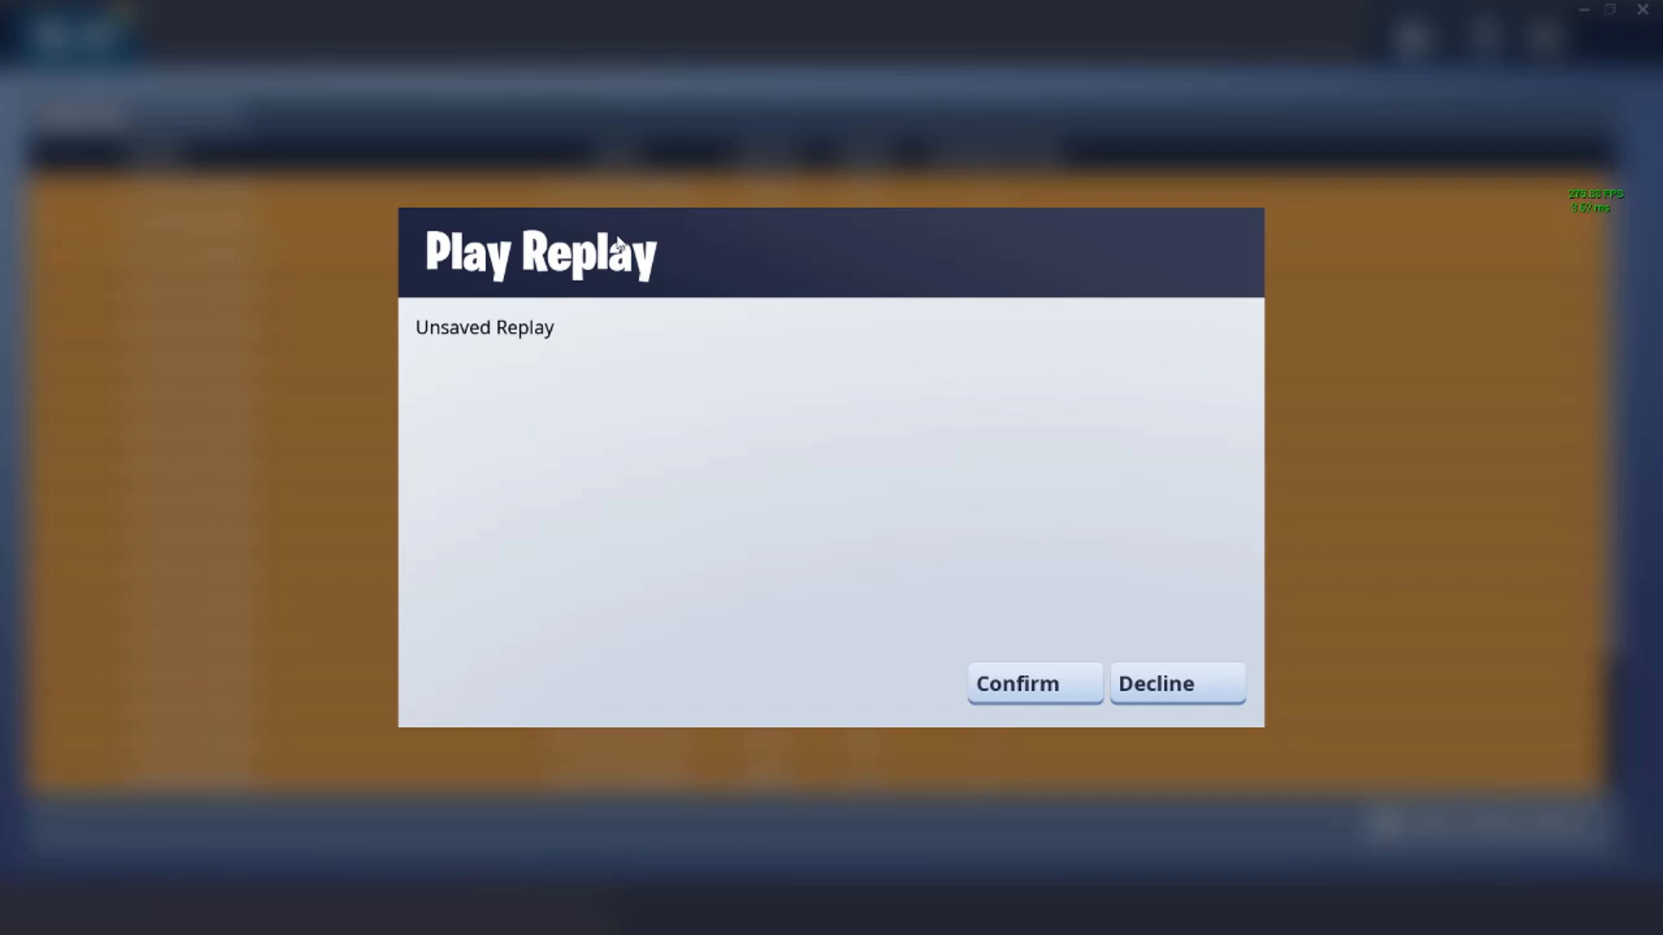
pyautogui.click(1056, 680)
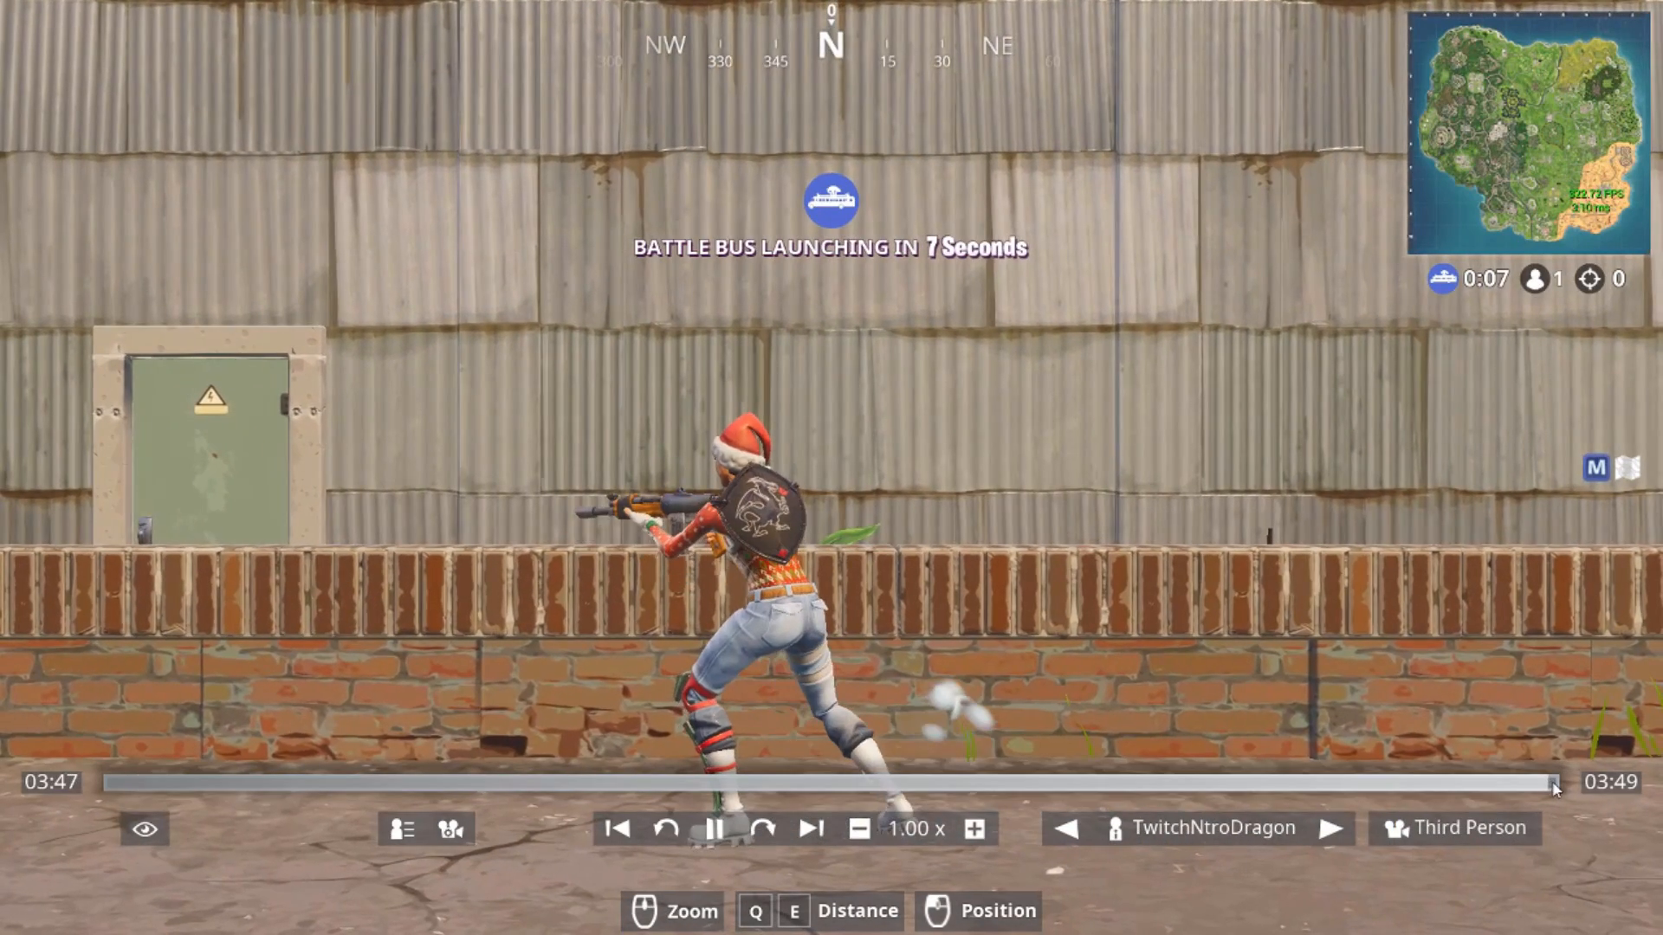
# Jump to the end of the replay, set its playback speed to 0.75x, reframe the camera on the dancing character and hide the HUD.
pyautogui.click(1554, 784)
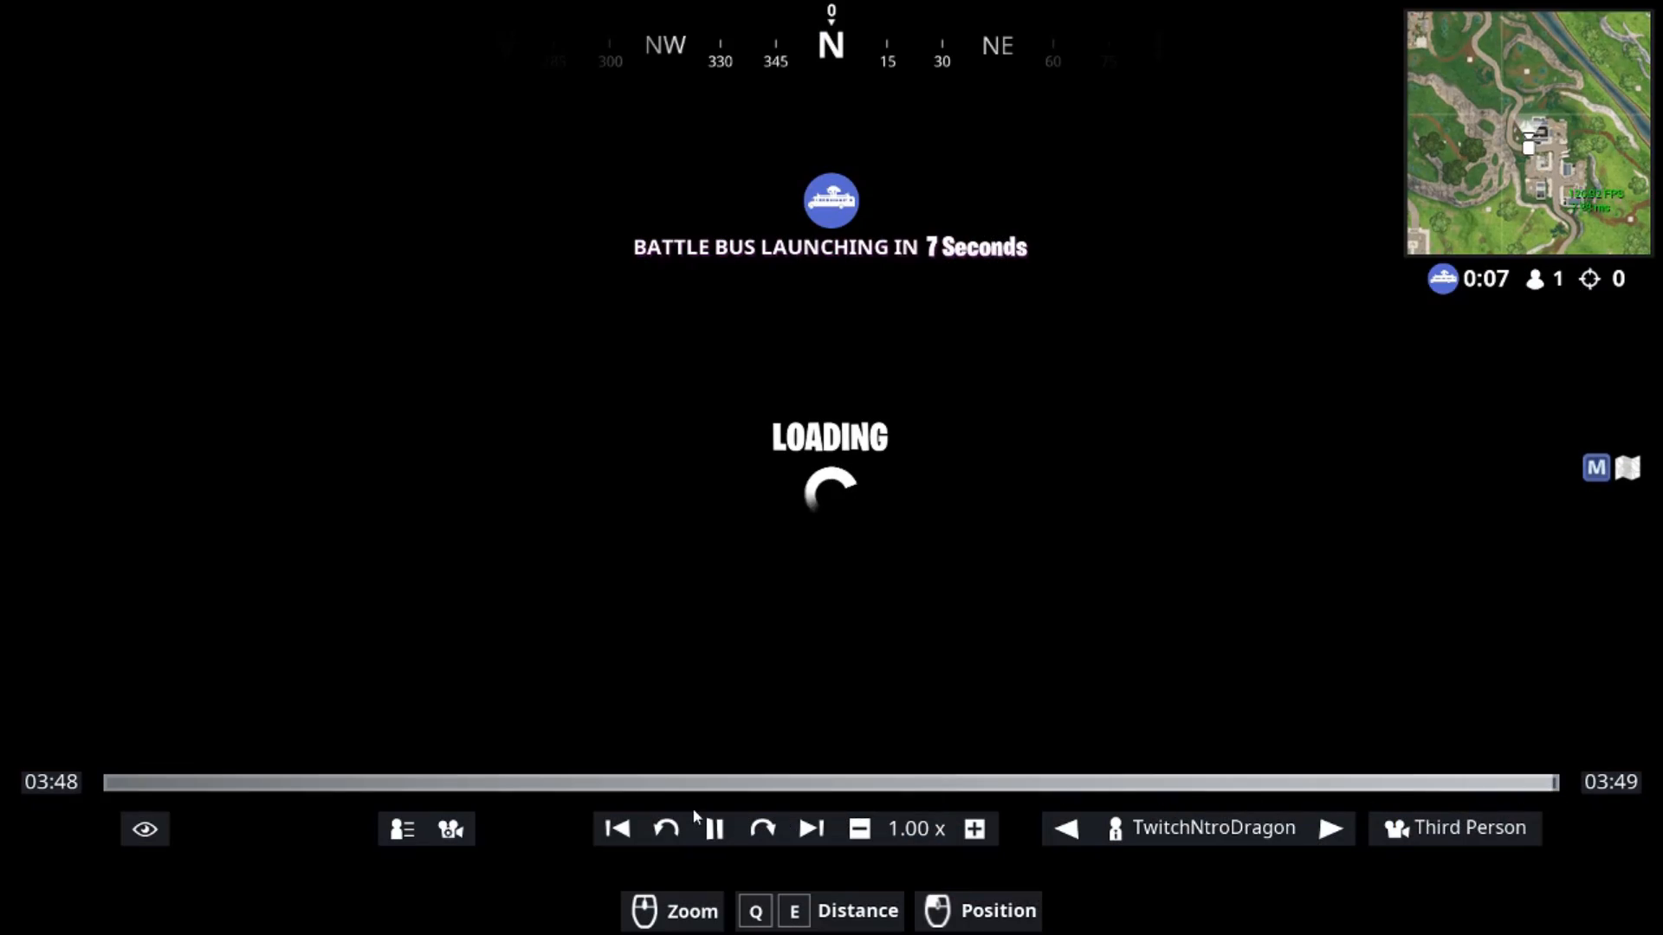
pyautogui.click(971, 829)
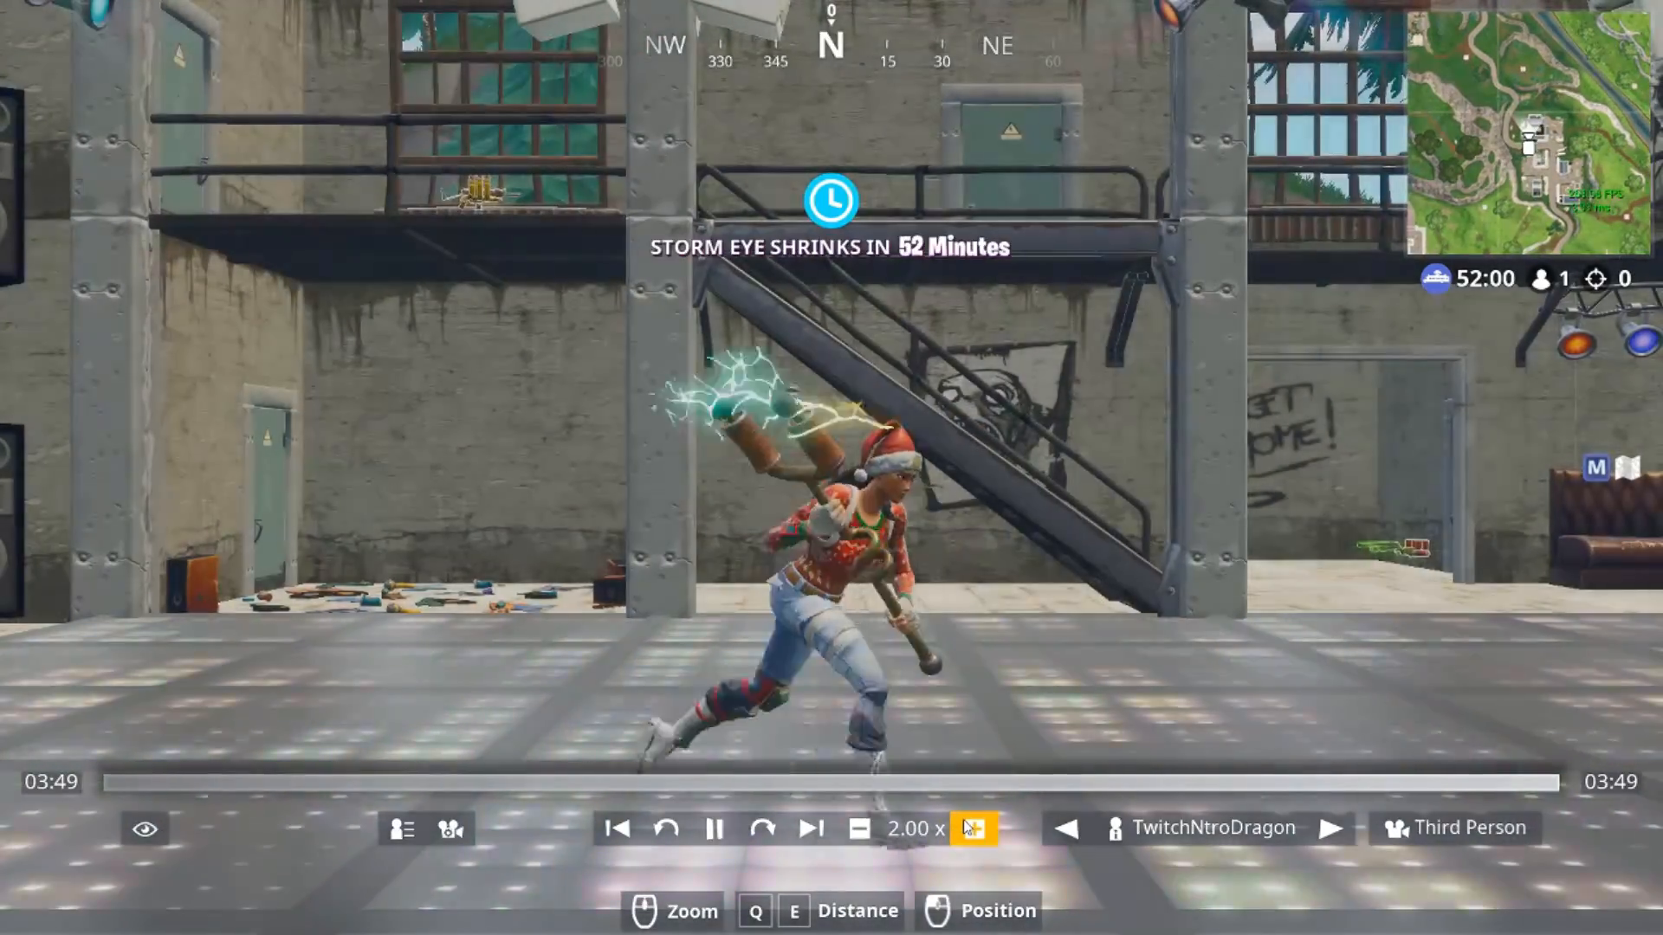
pyautogui.click(858, 832)
pyautogui.click(858, 828)
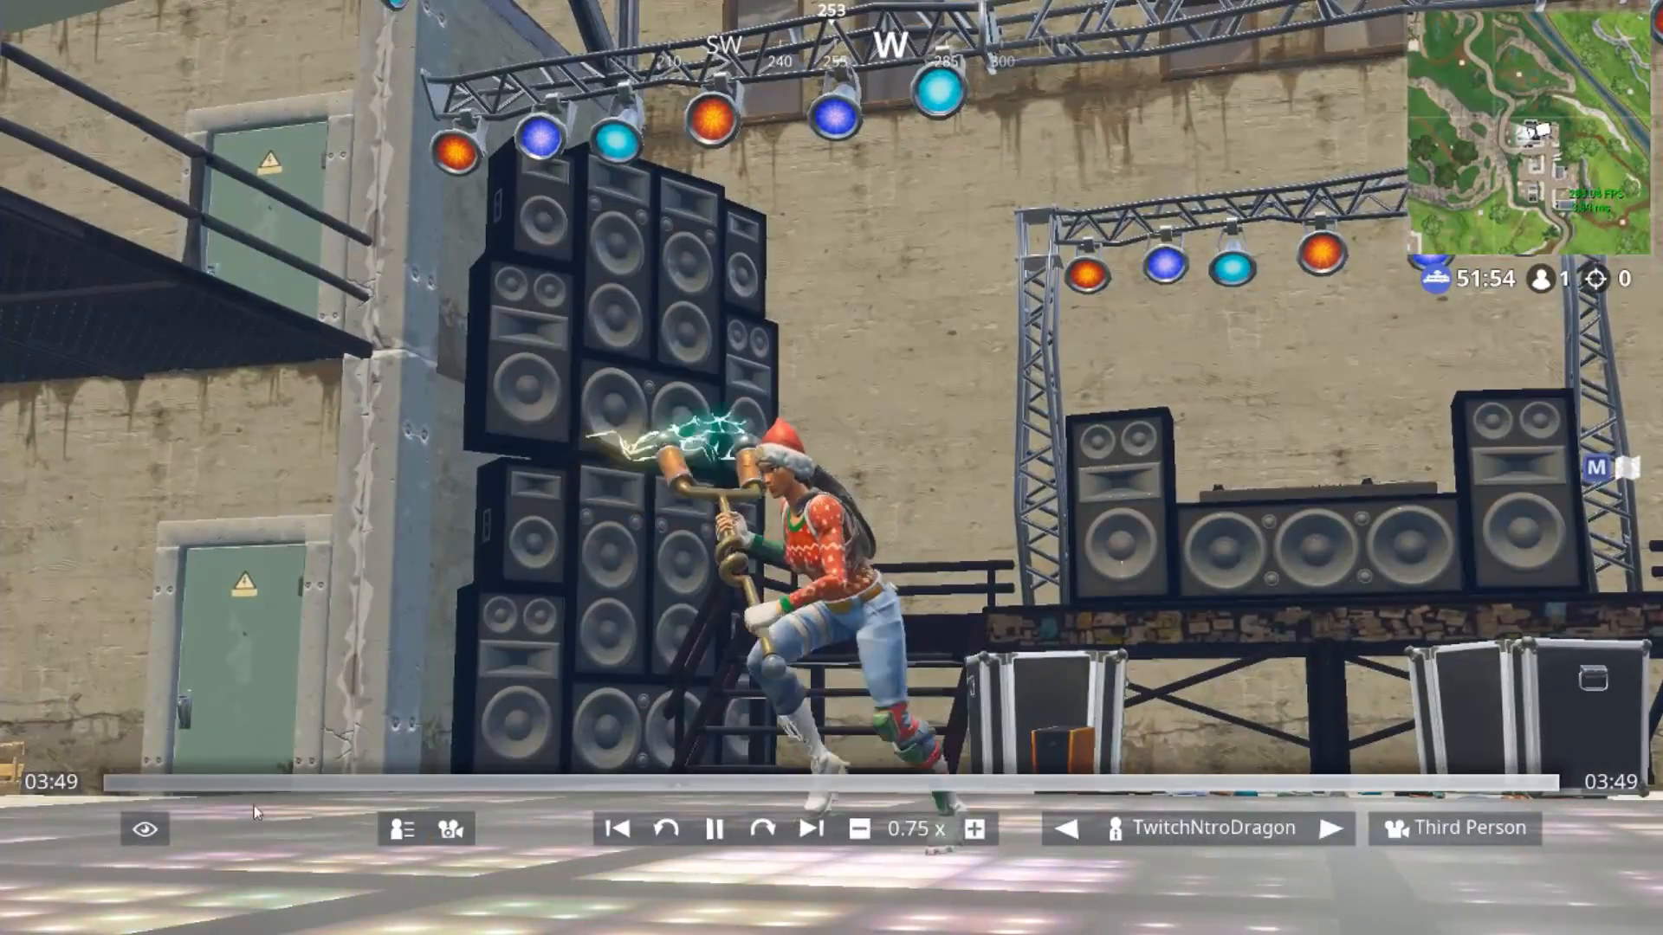
pyautogui.click(163, 821)
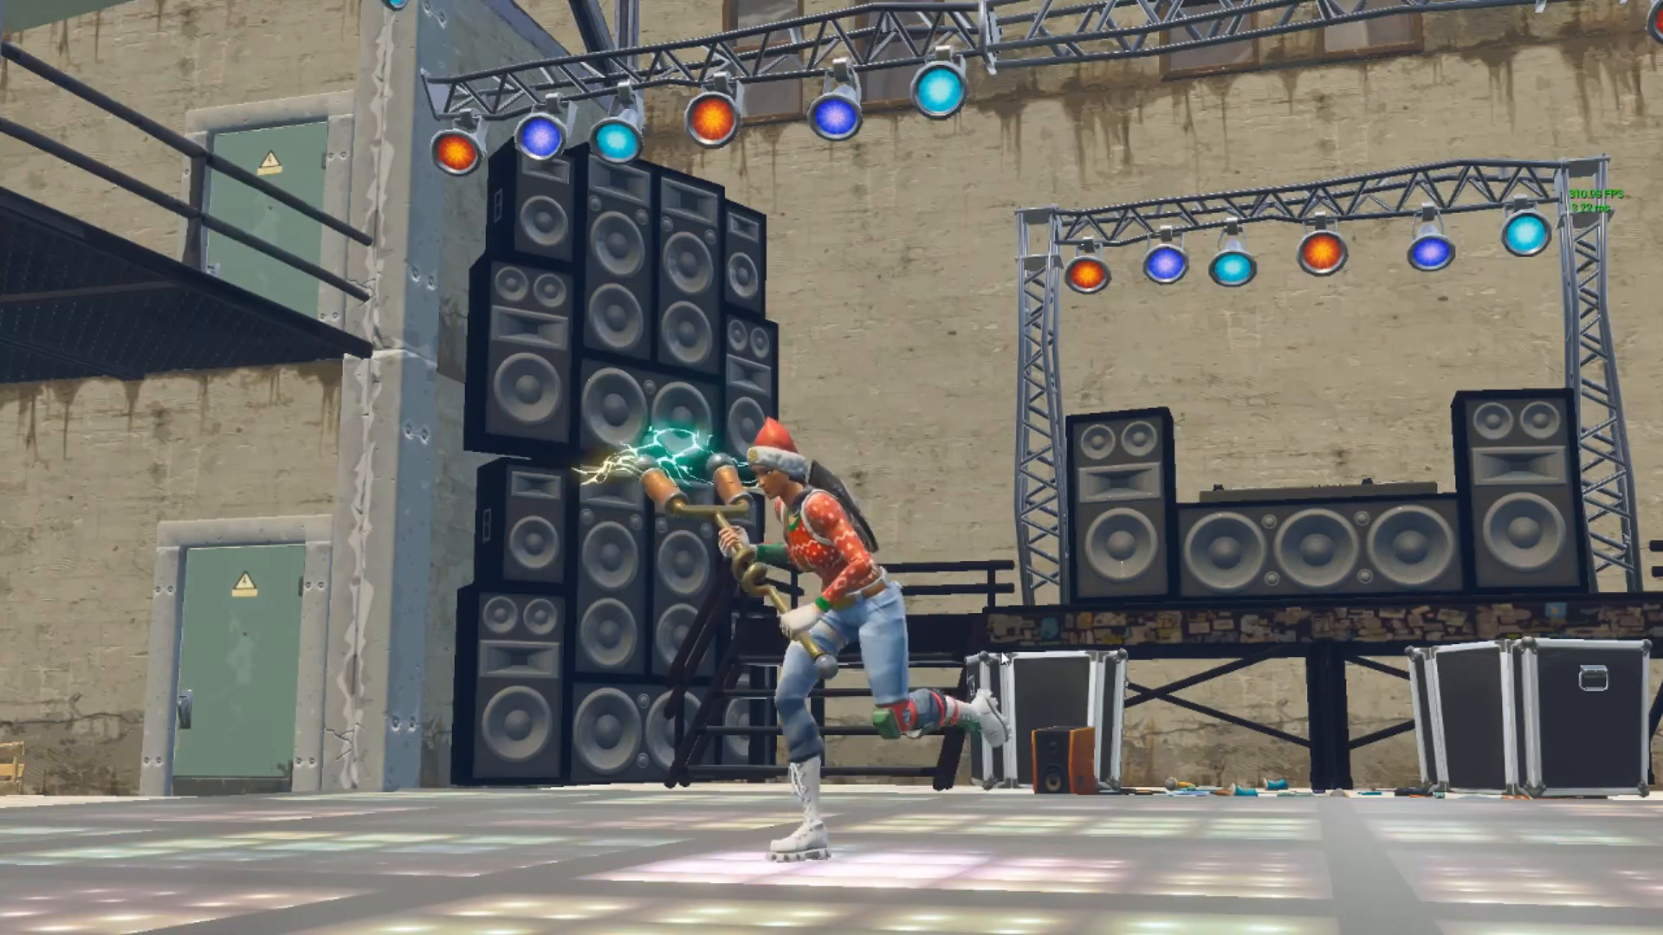
# Leave the replay match and switch back to the Pixlr editor in Microsoft Edge.
pyautogui.press('Escape')
pyautogui.click(1356, 303)
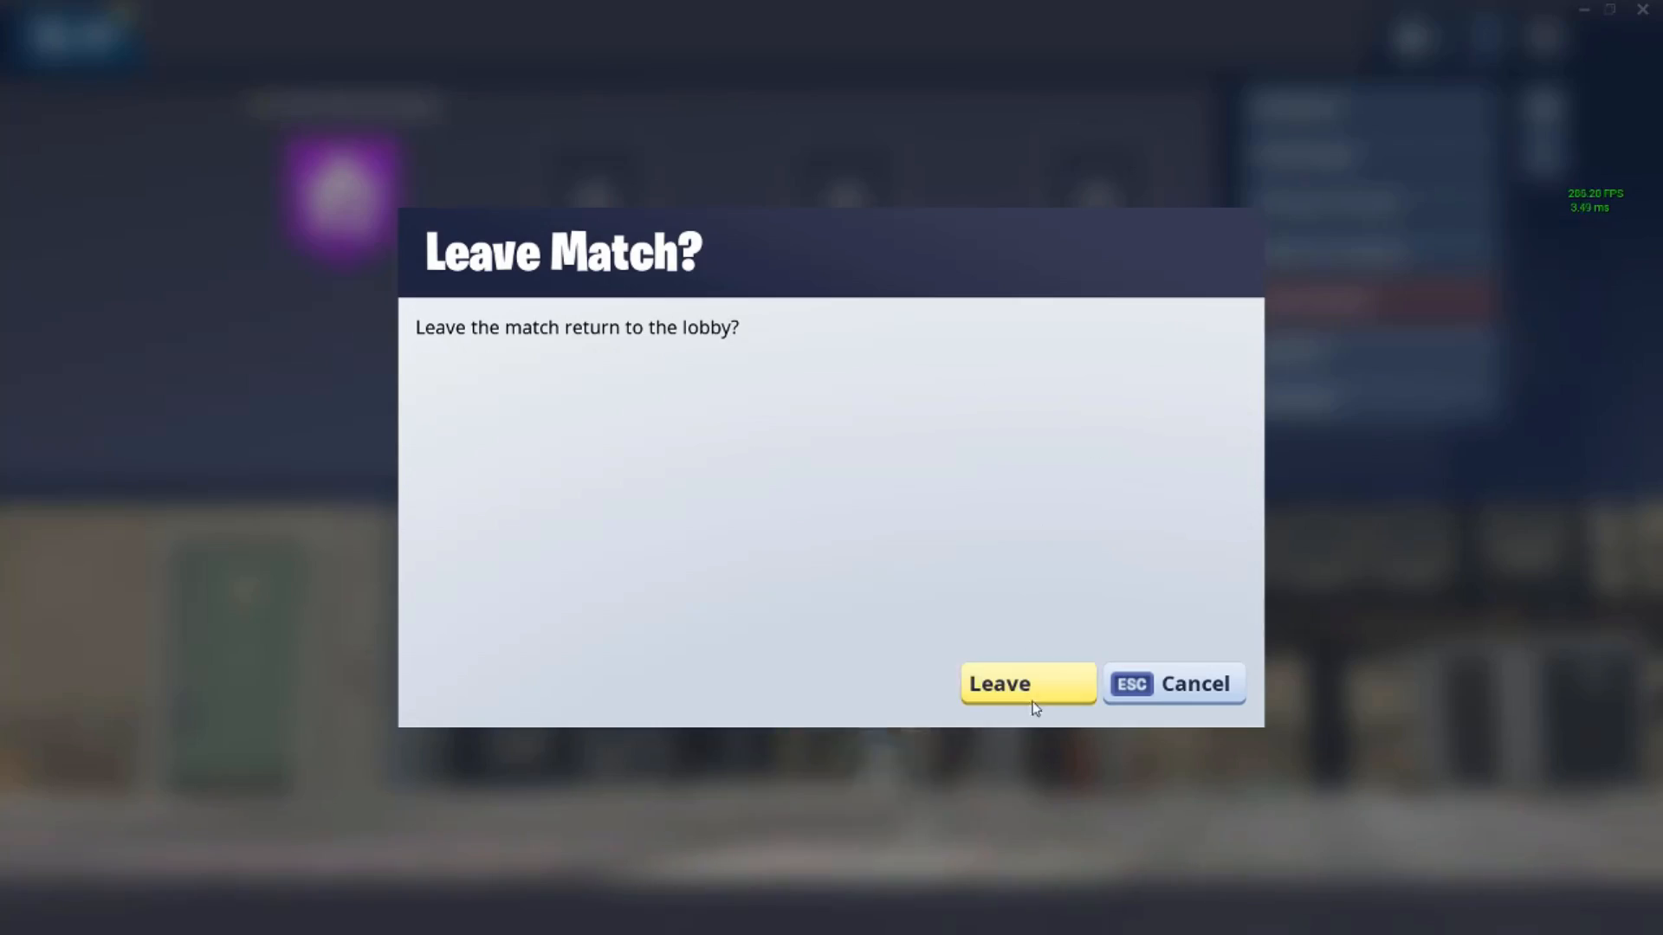
pyautogui.click(958, 686)
pyautogui.press('super')
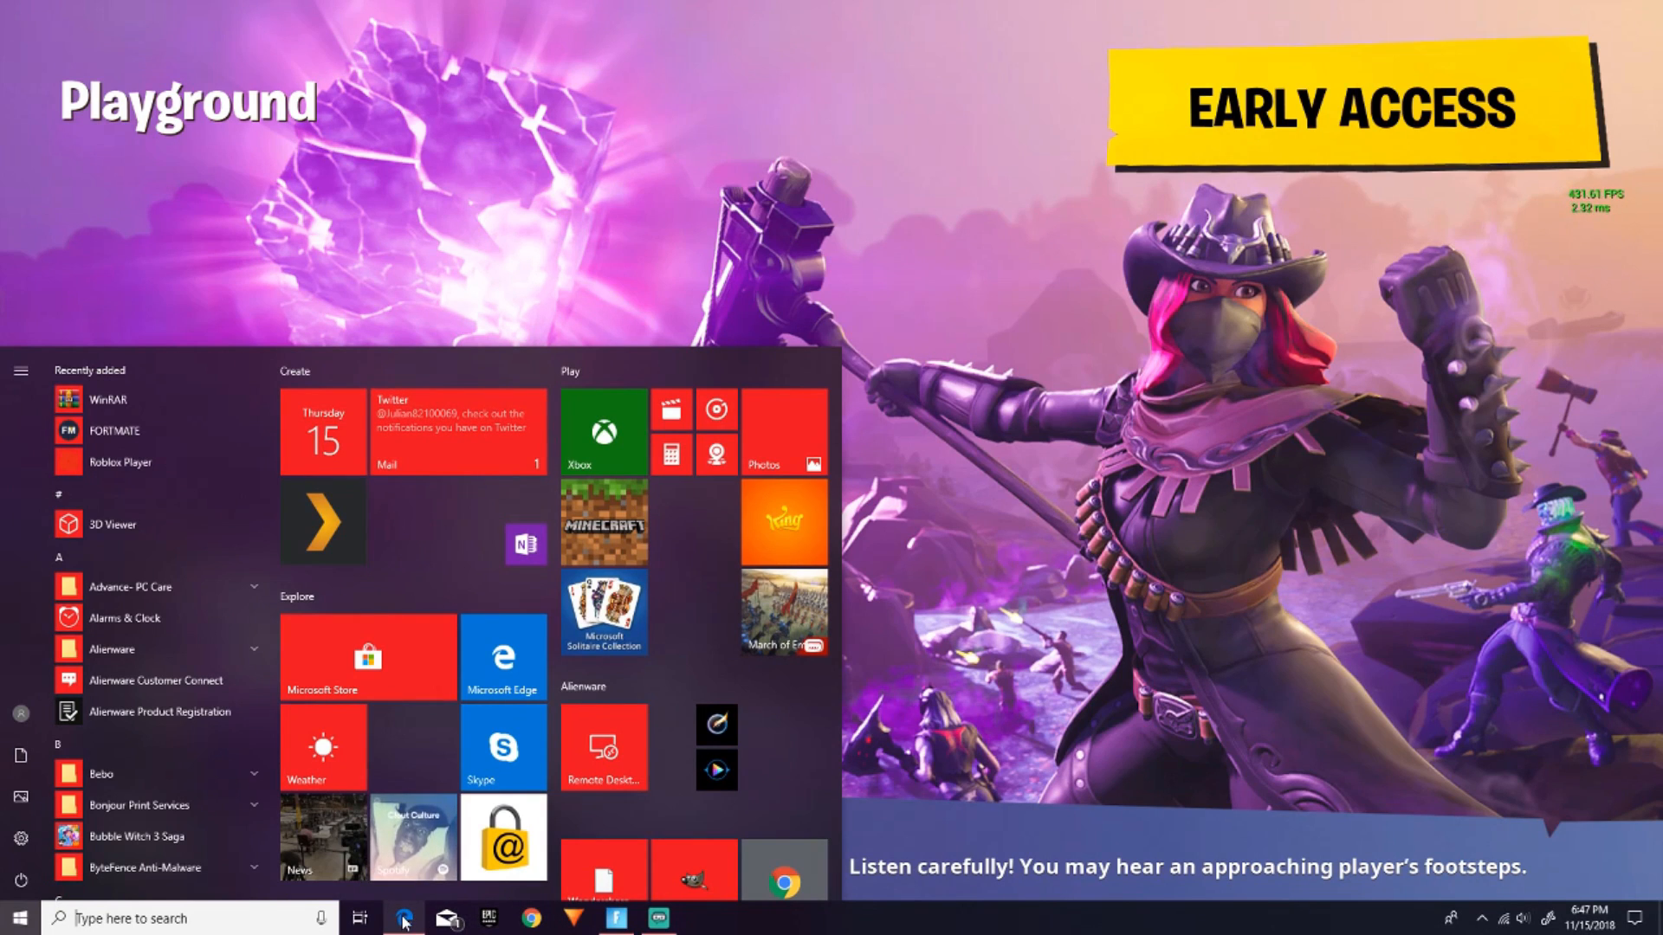
pyautogui.moveTo(403, 921)
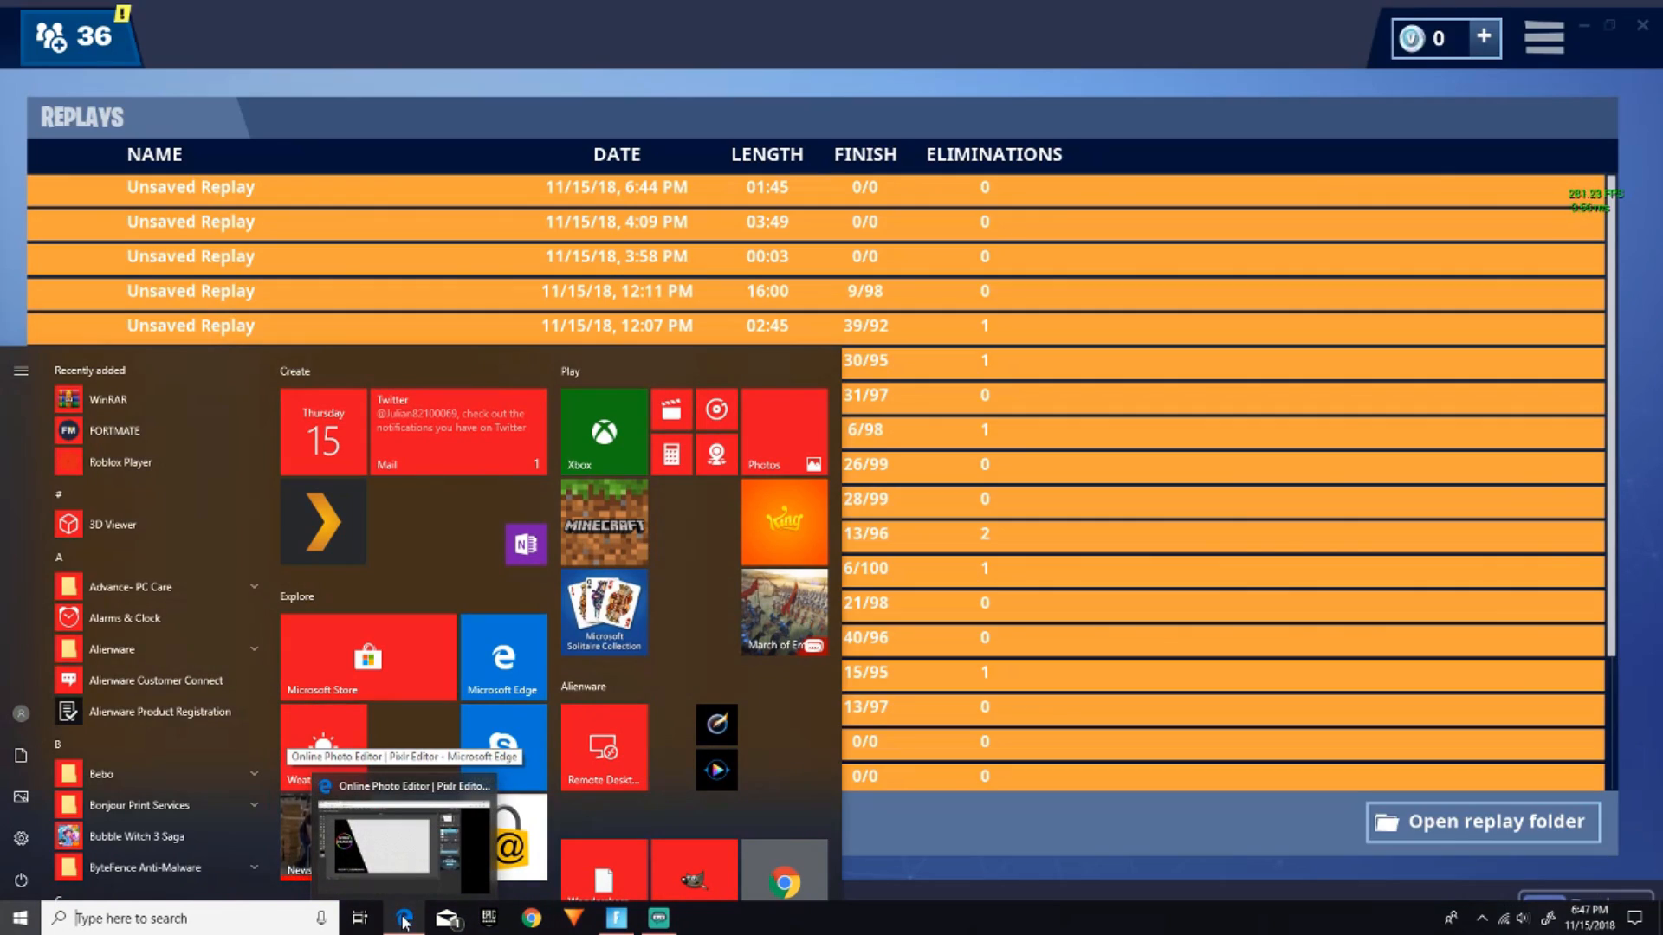
pyautogui.click(402, 922)
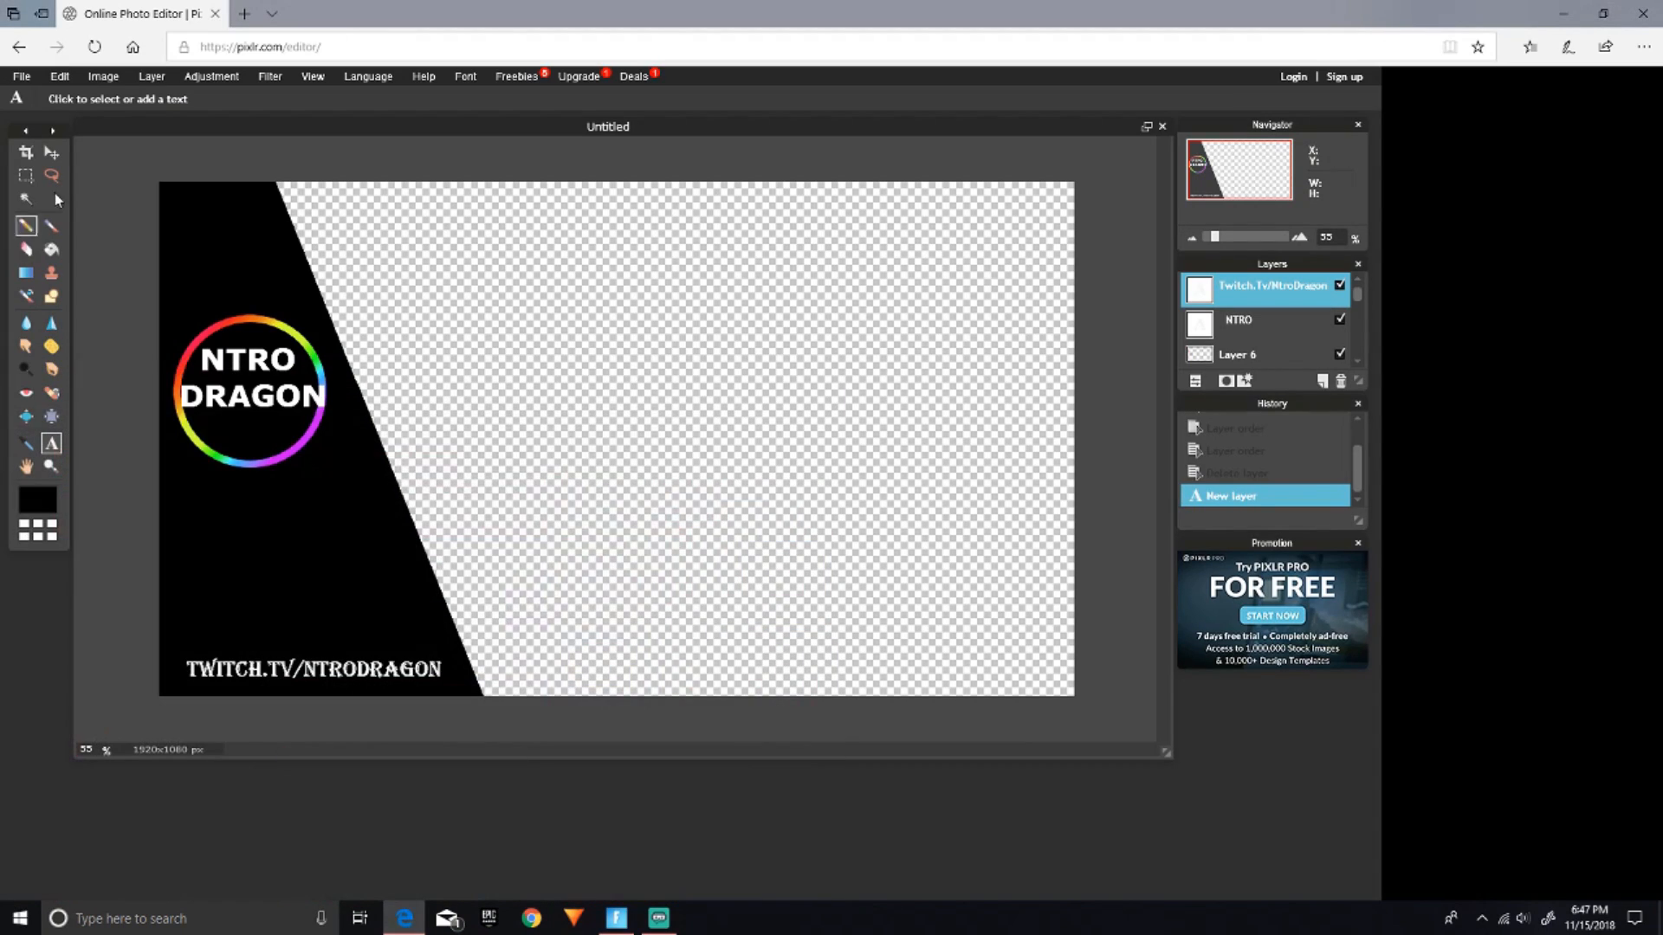
pyautogui.click(21, 76)
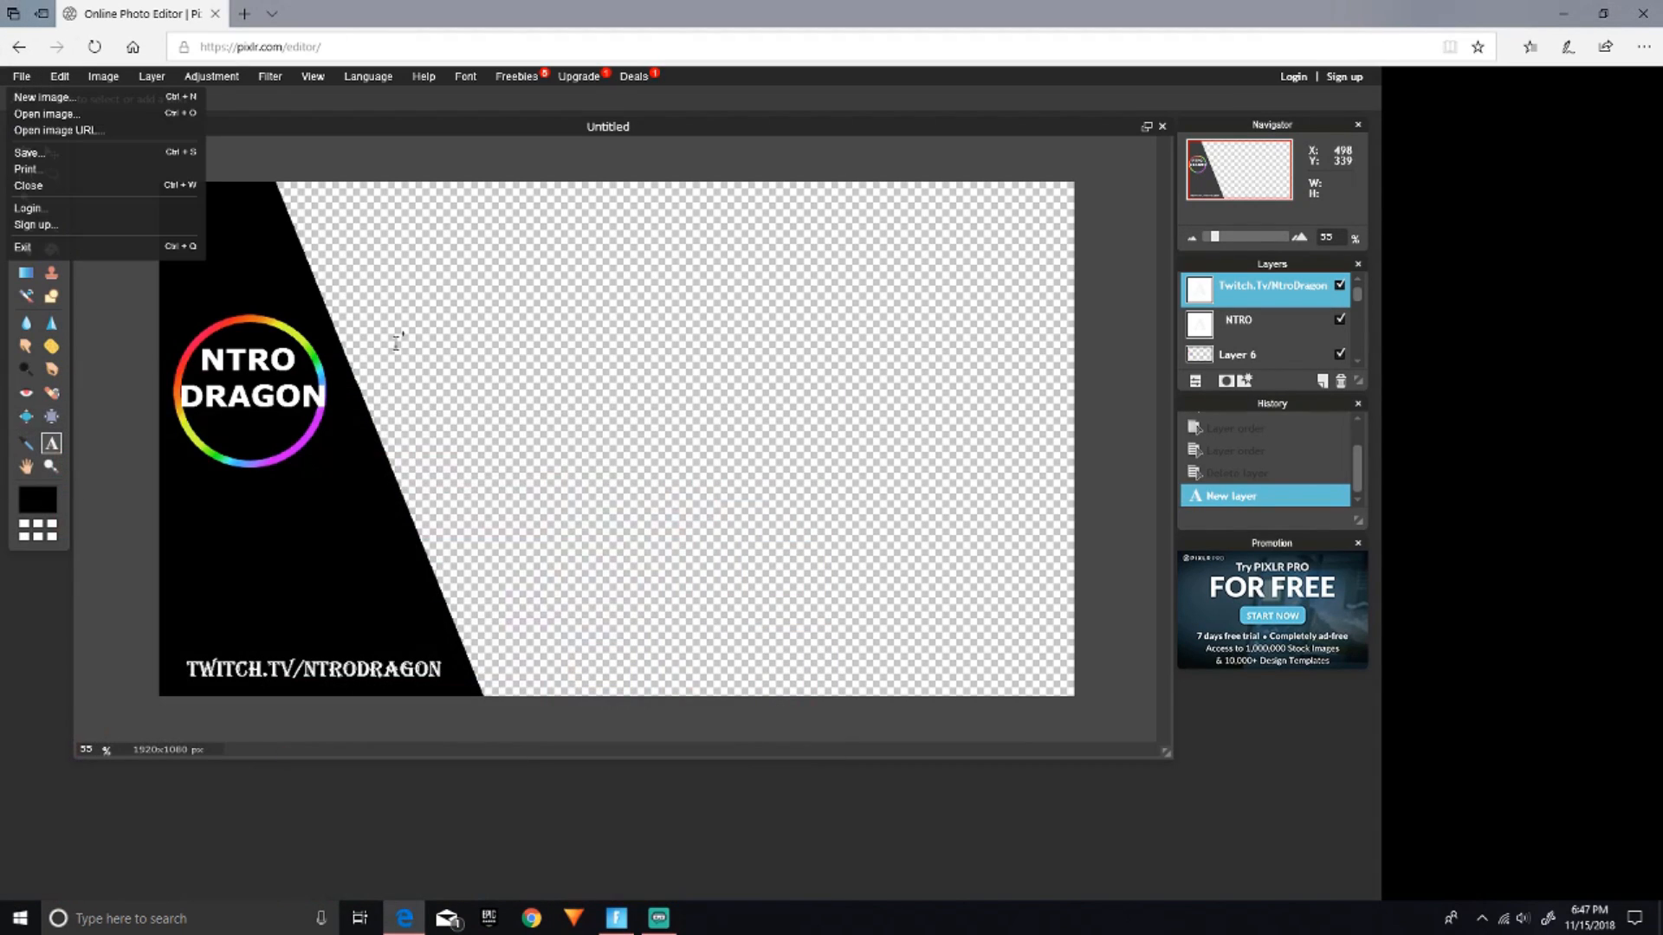
pyautogui.click(161, 154)
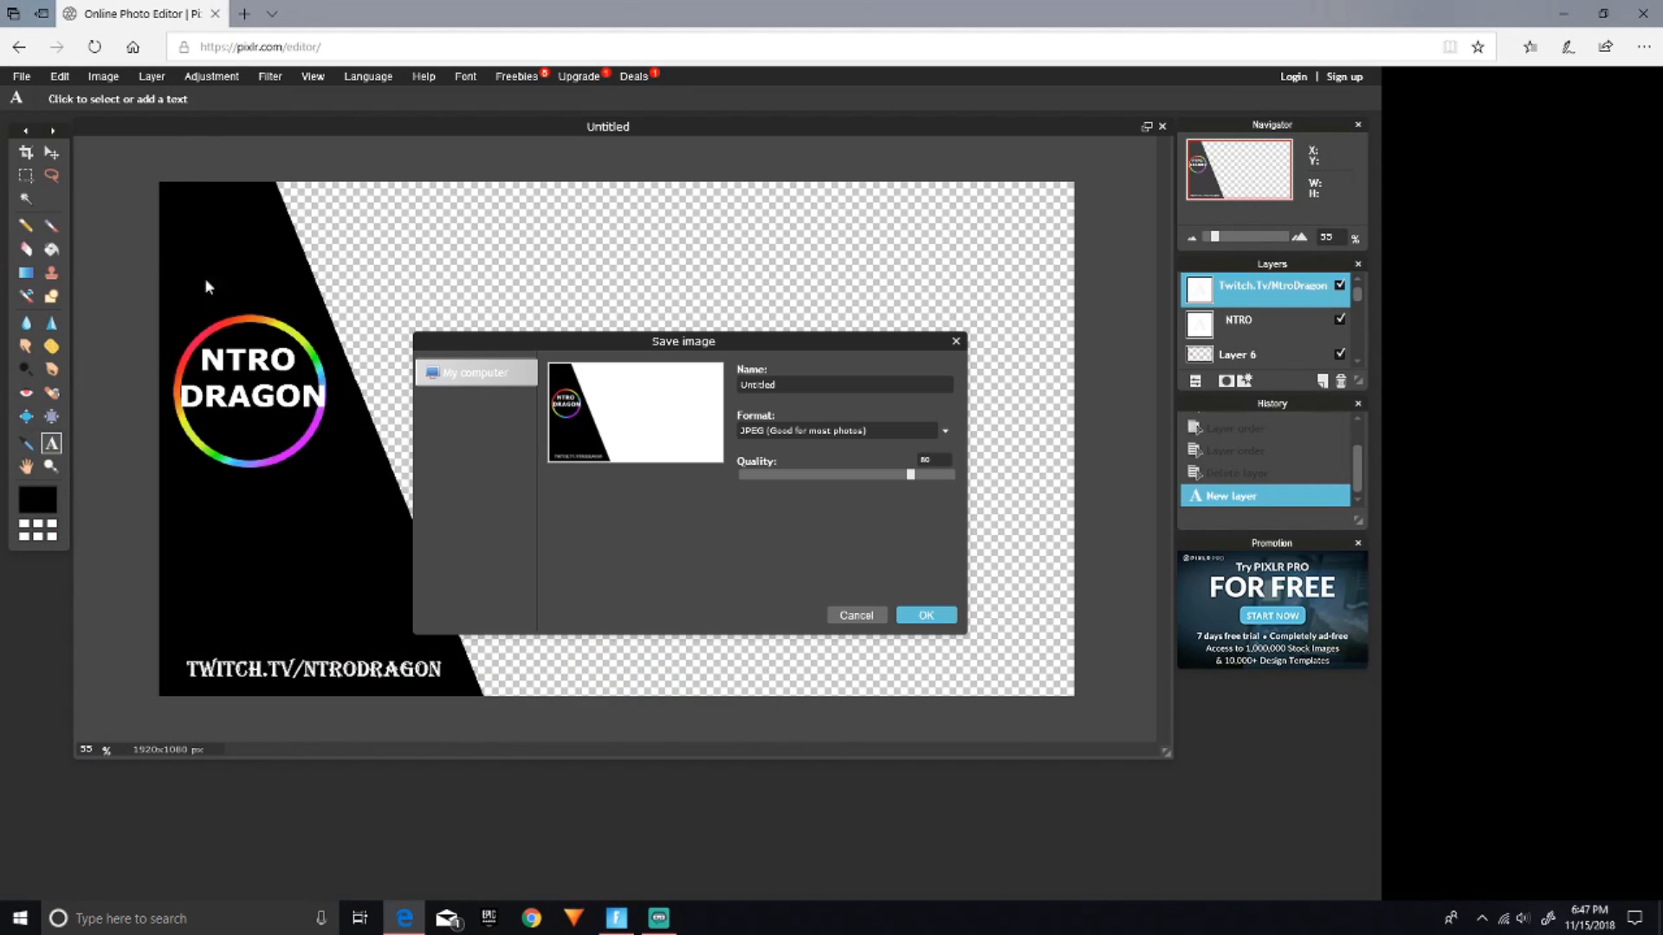
pyautogui.click(815, 429)
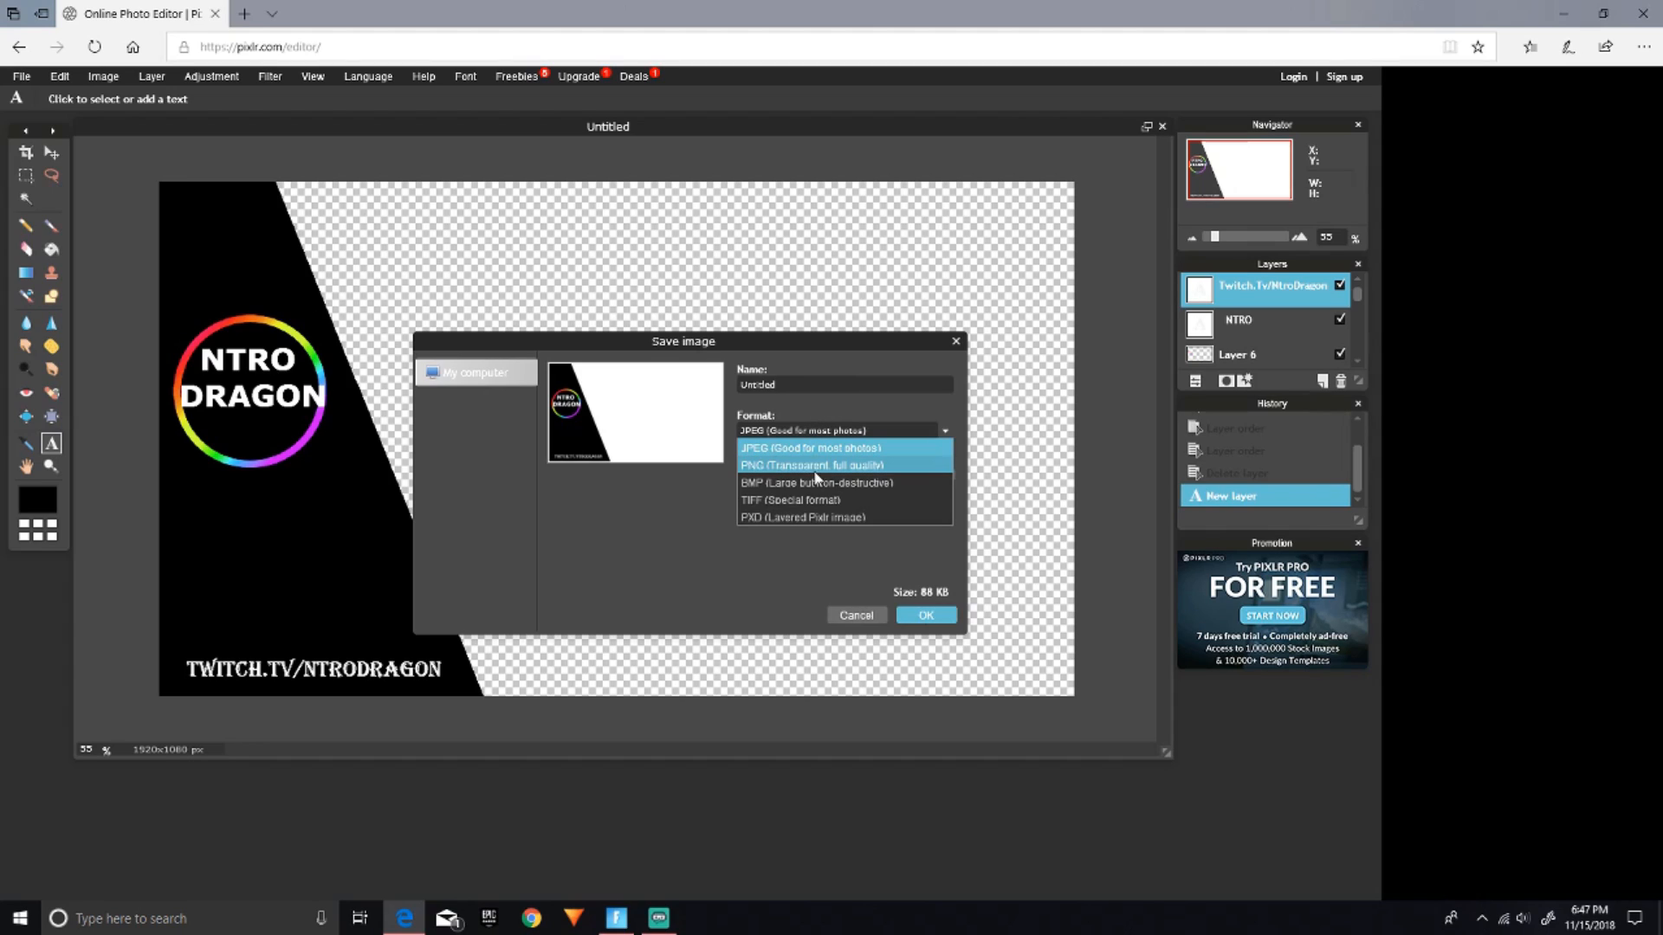
pyautogui.click(802, 467)
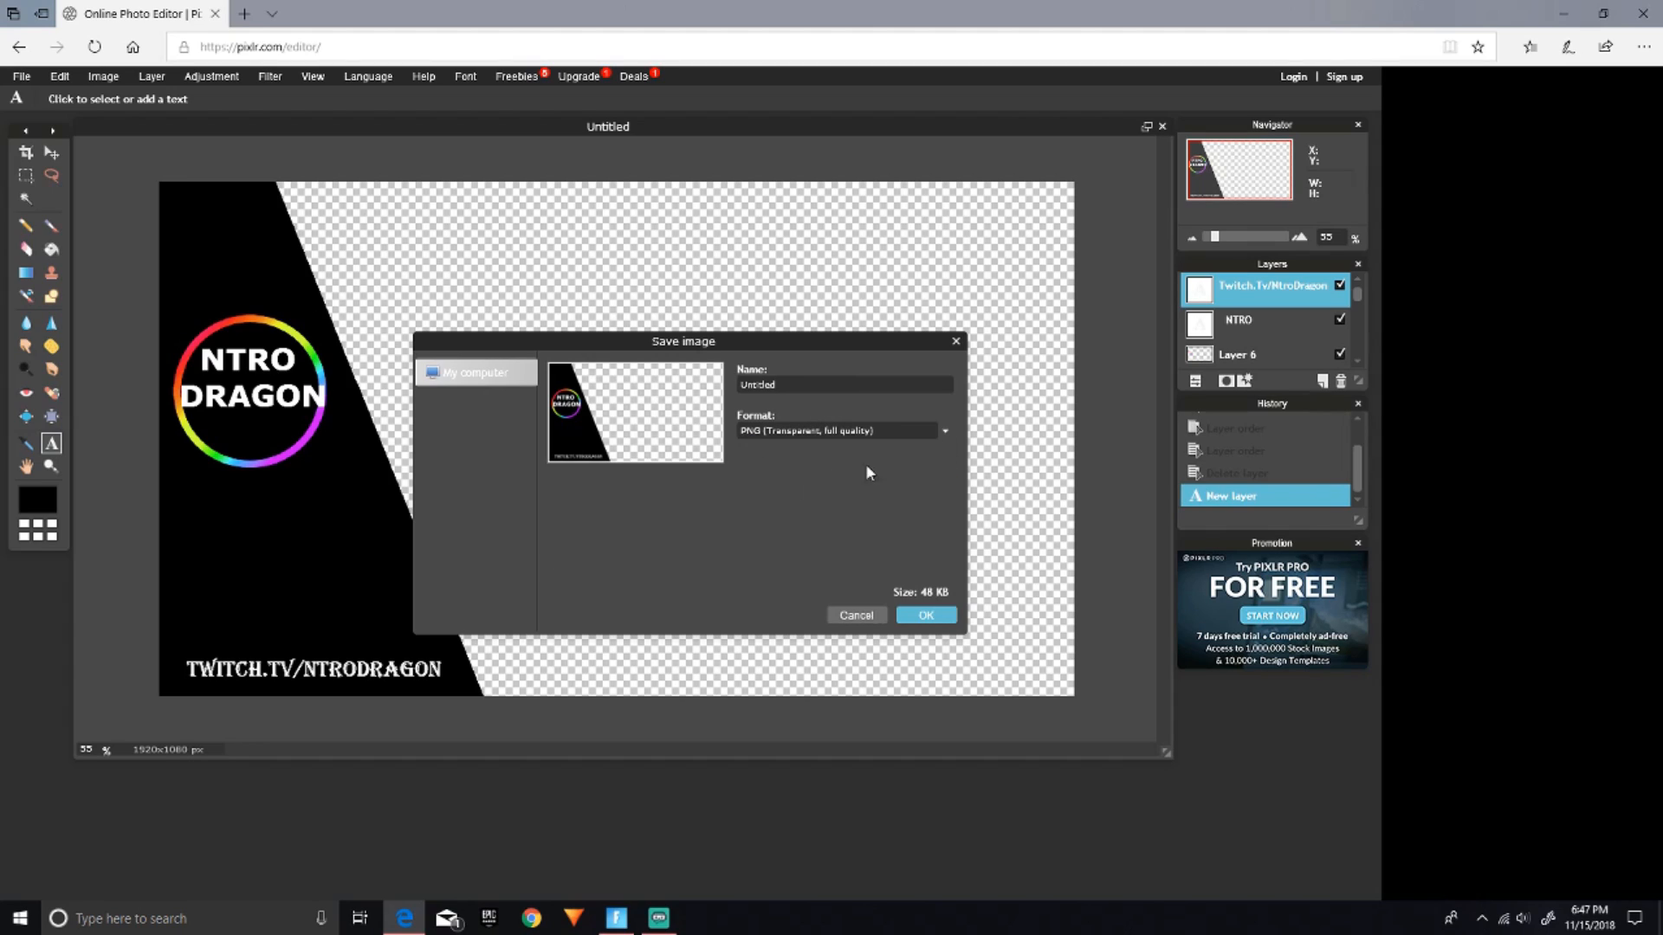
pyautogui.click(926, 614)
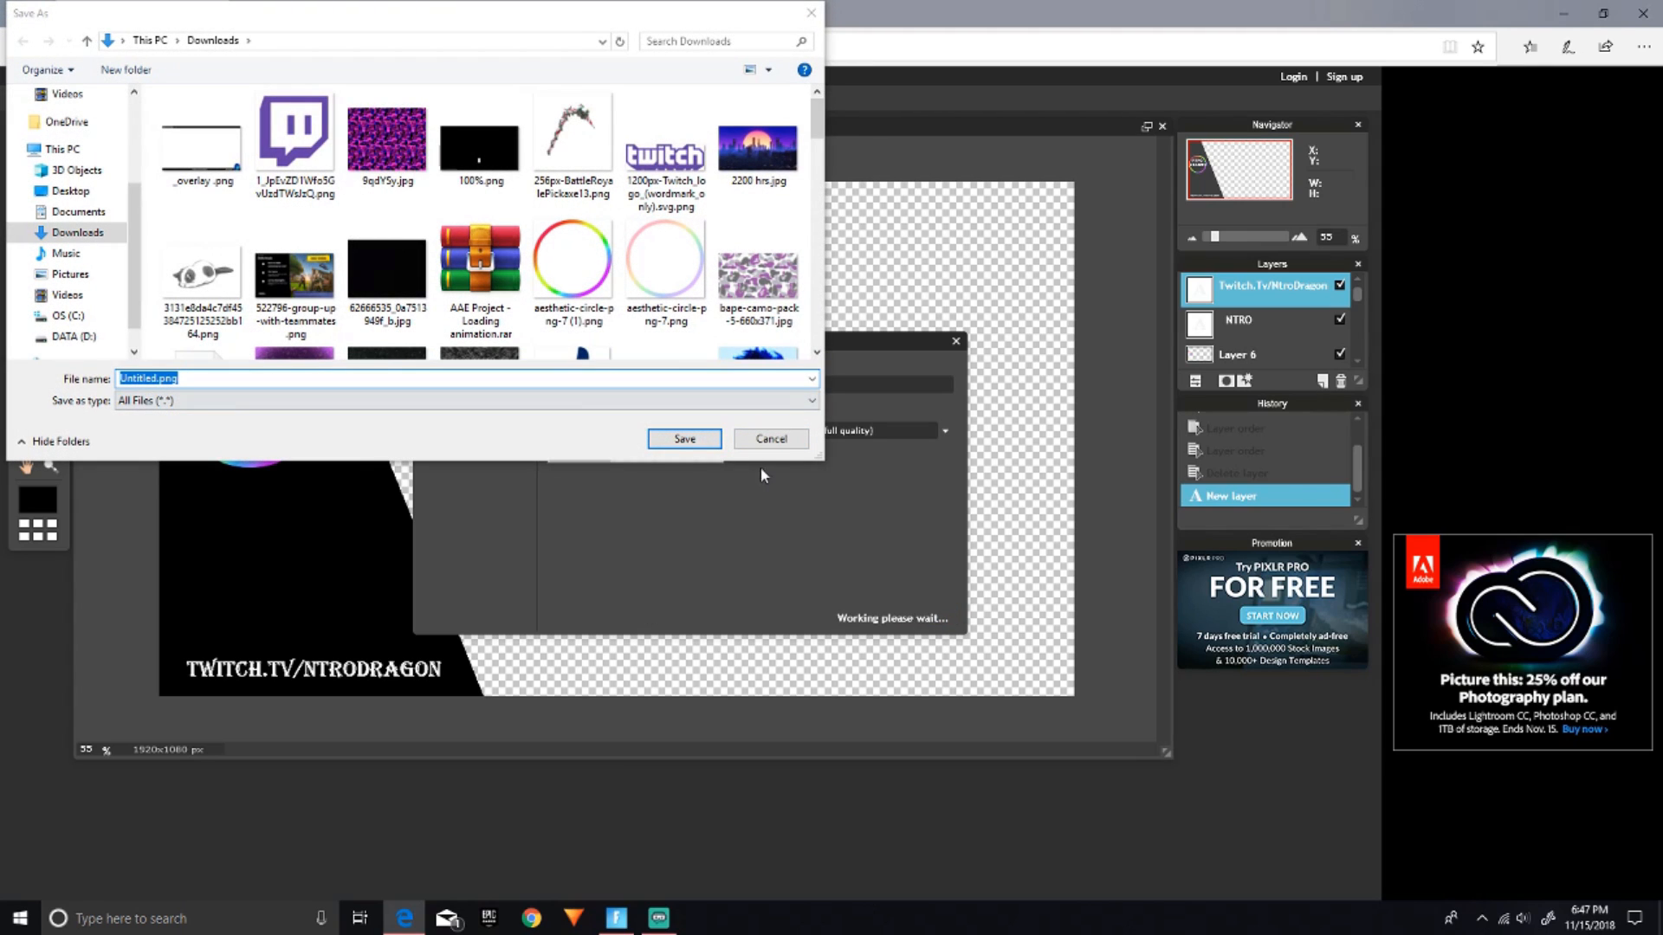
pyautogui.click(777, 442)
pyautogui.click(956, 342)
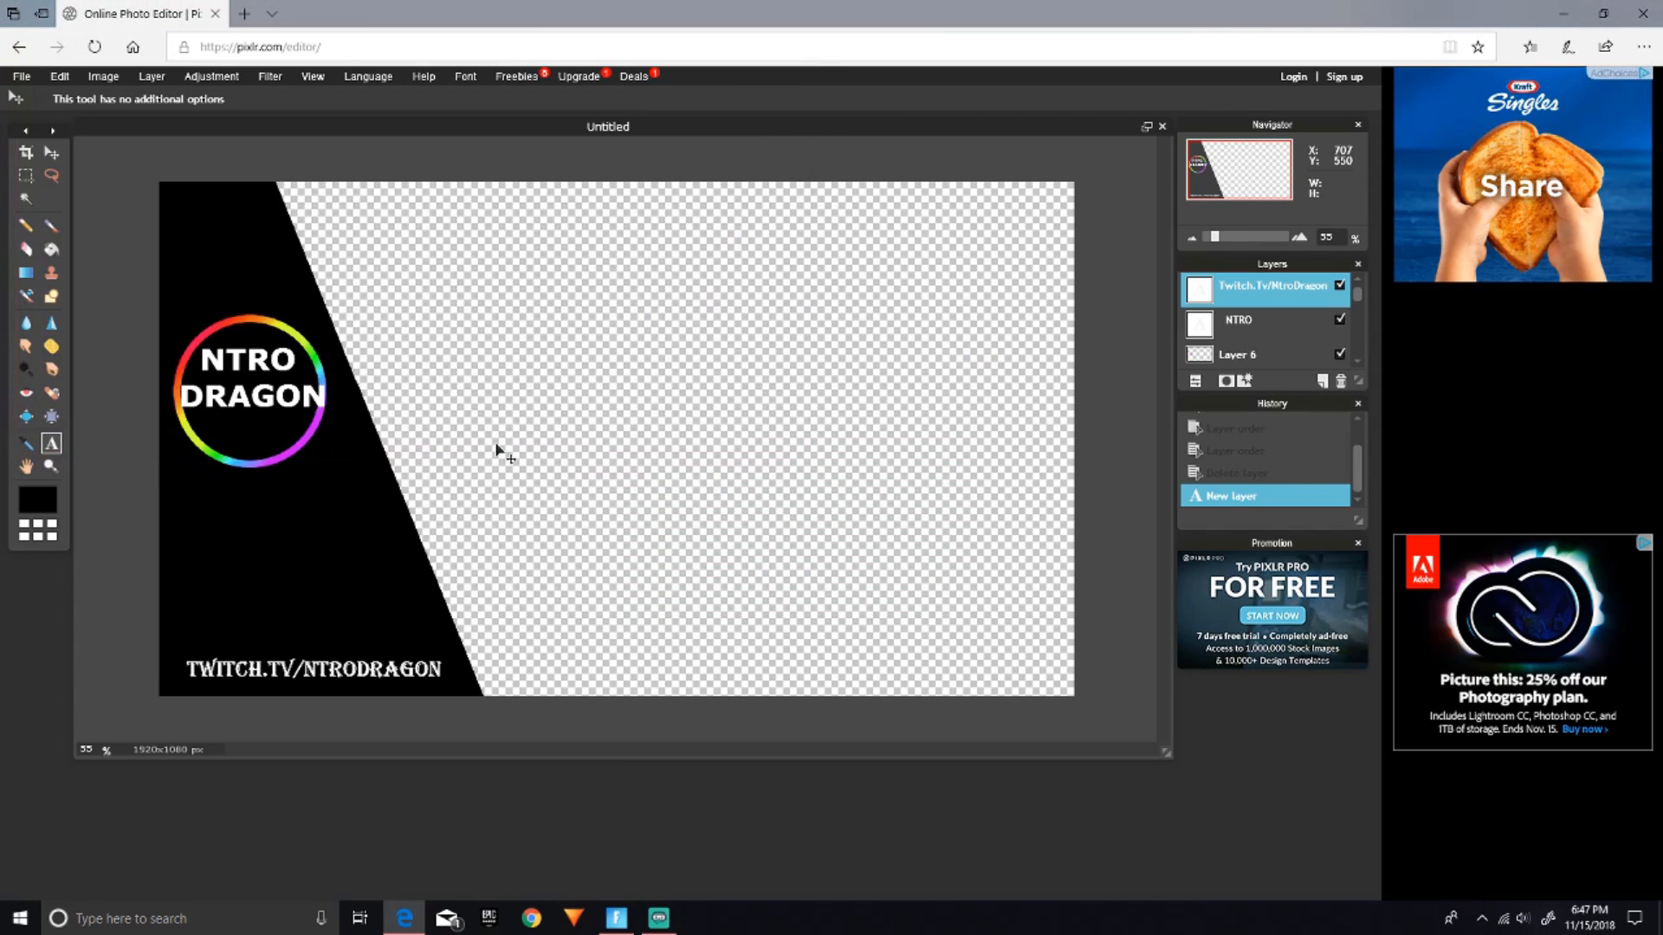
# Close the Pixlr page and, in HitFilm Express, start editing a new project with the 1080p Full HD @ 60 fps template.
pyautogui.hotkey('ctrl', 'w')
pyautogui.click(679, 525)
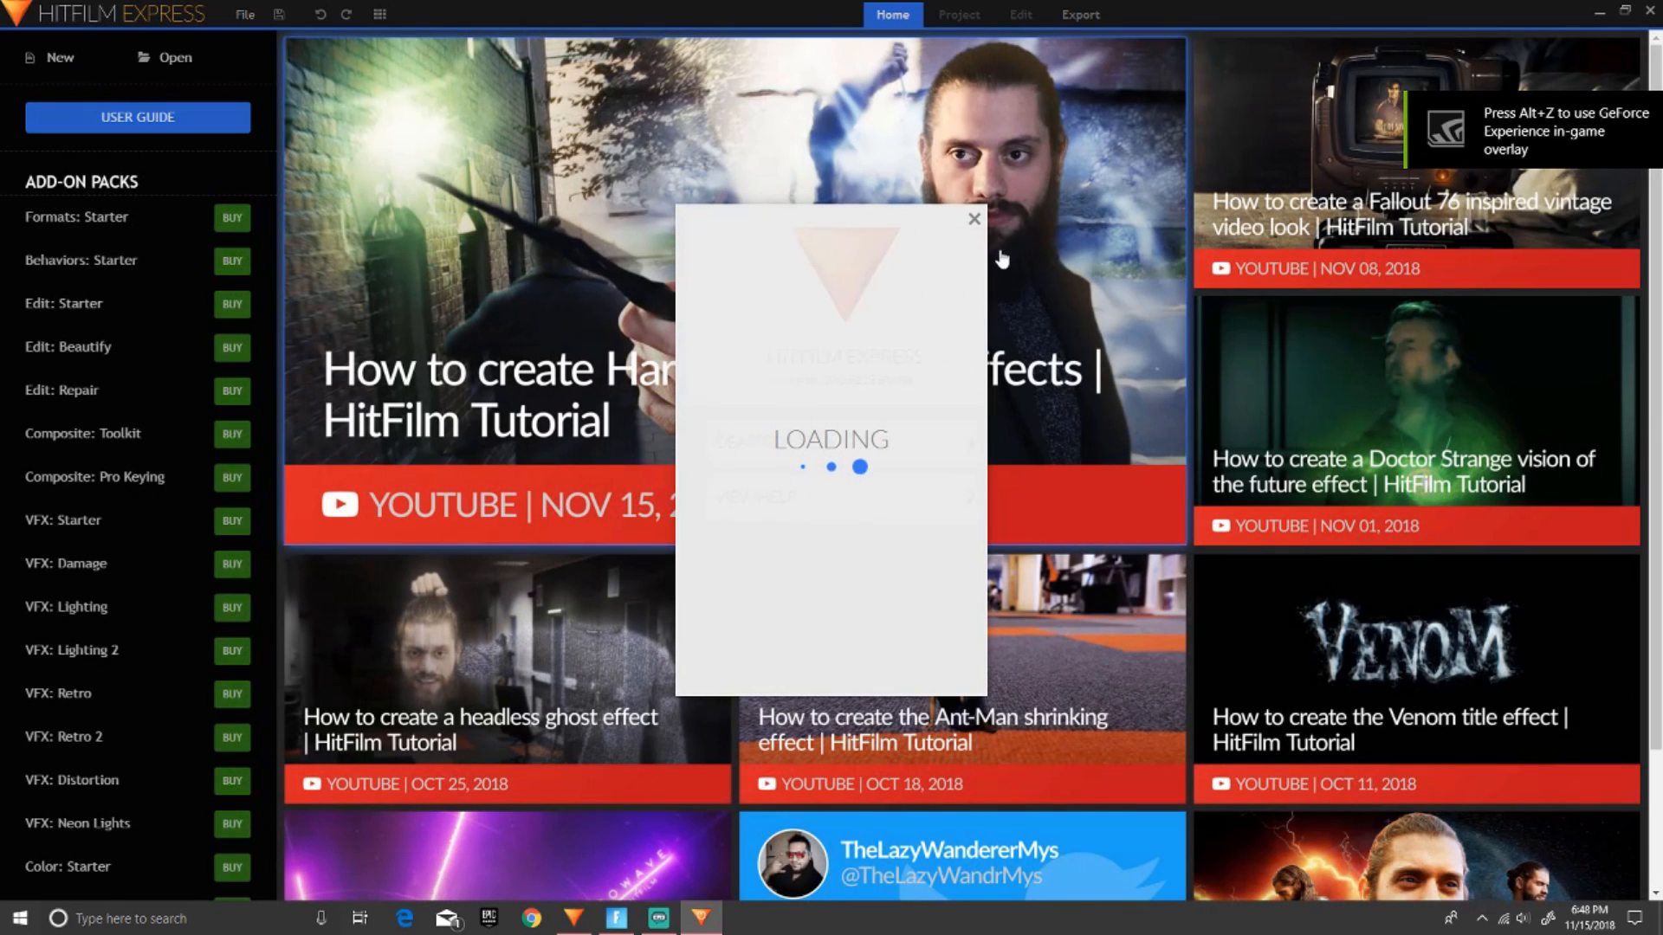
pyautogui.click(973, 219)
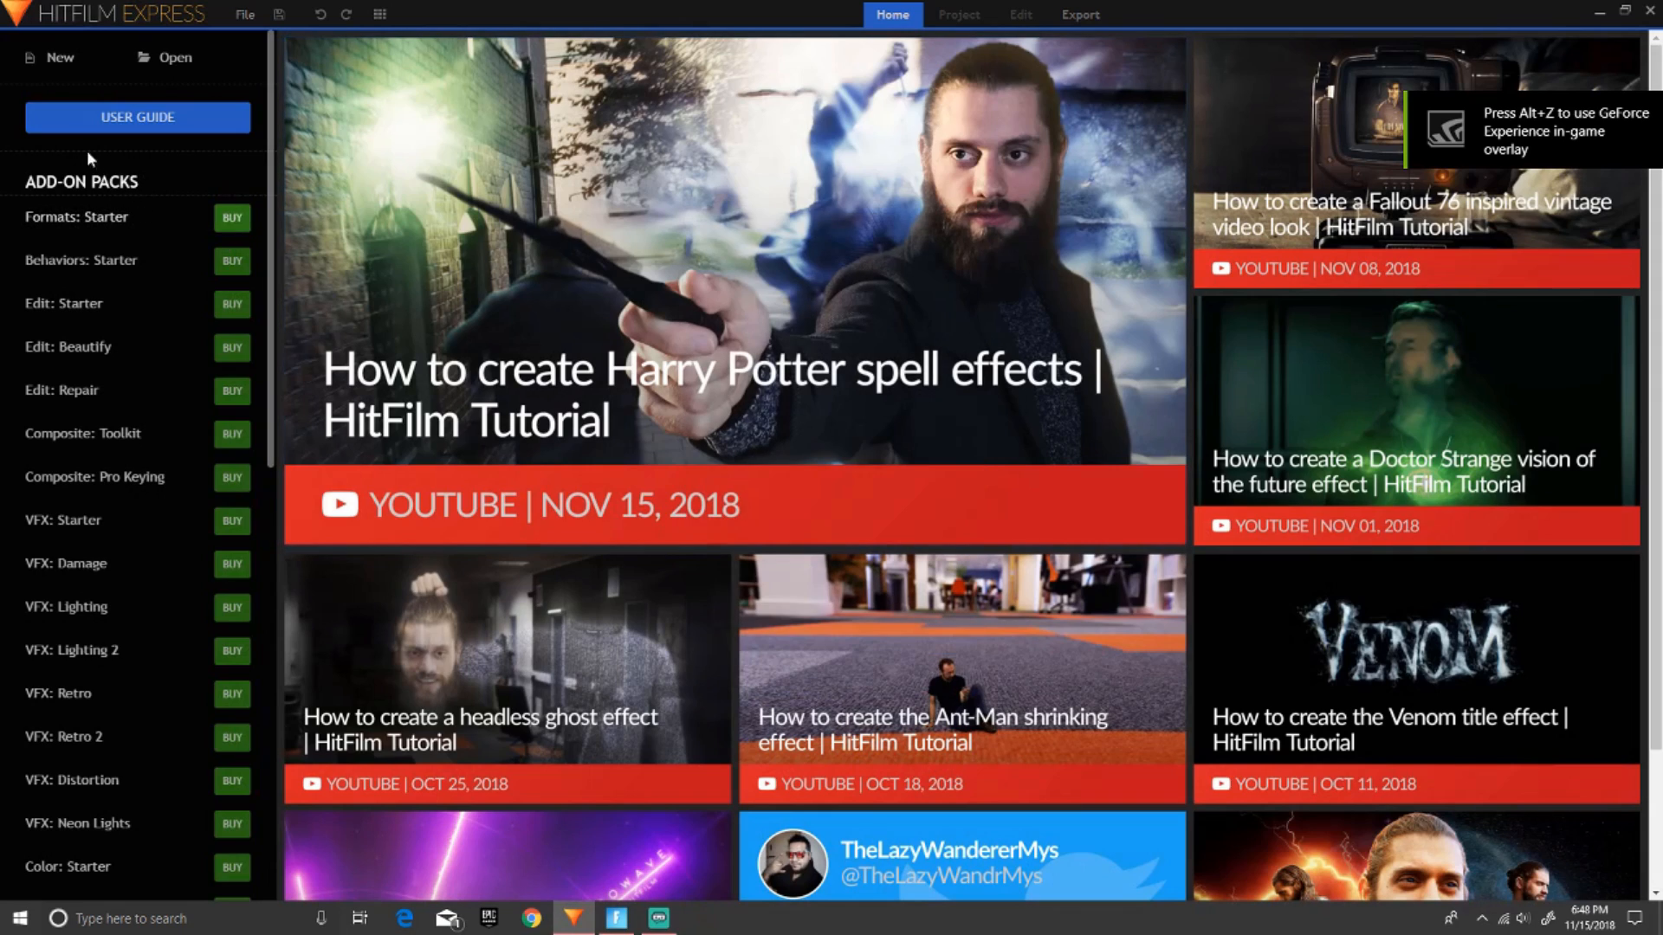
pyautogui.click(57, 59)
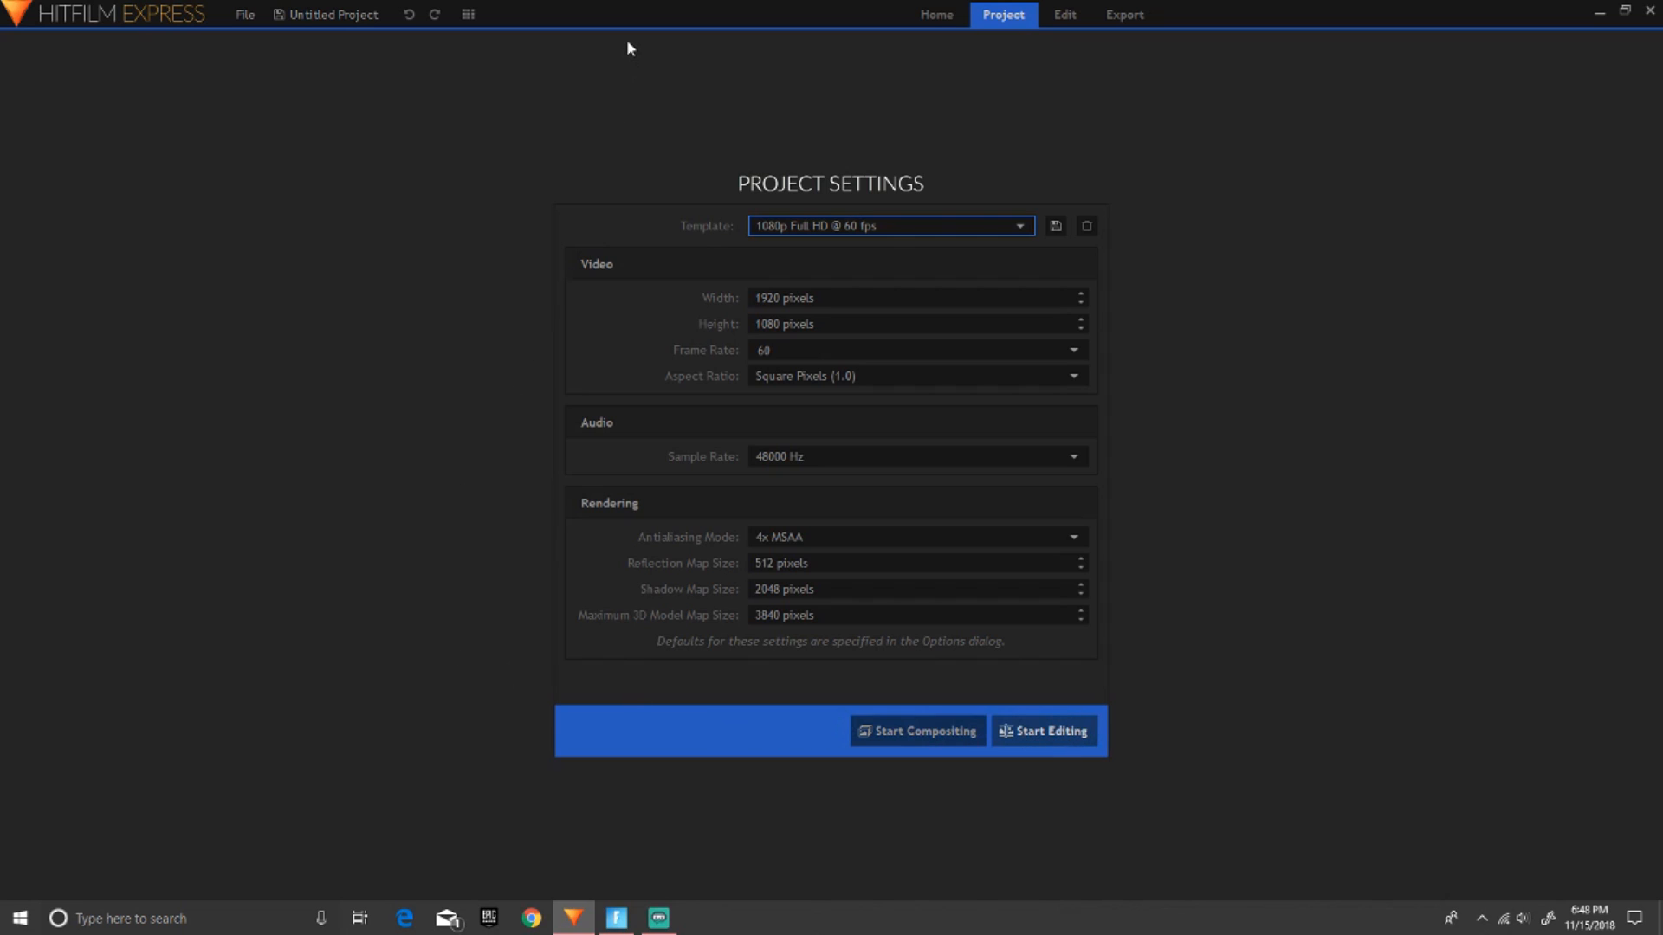
pyautogui.click(1026, 759)
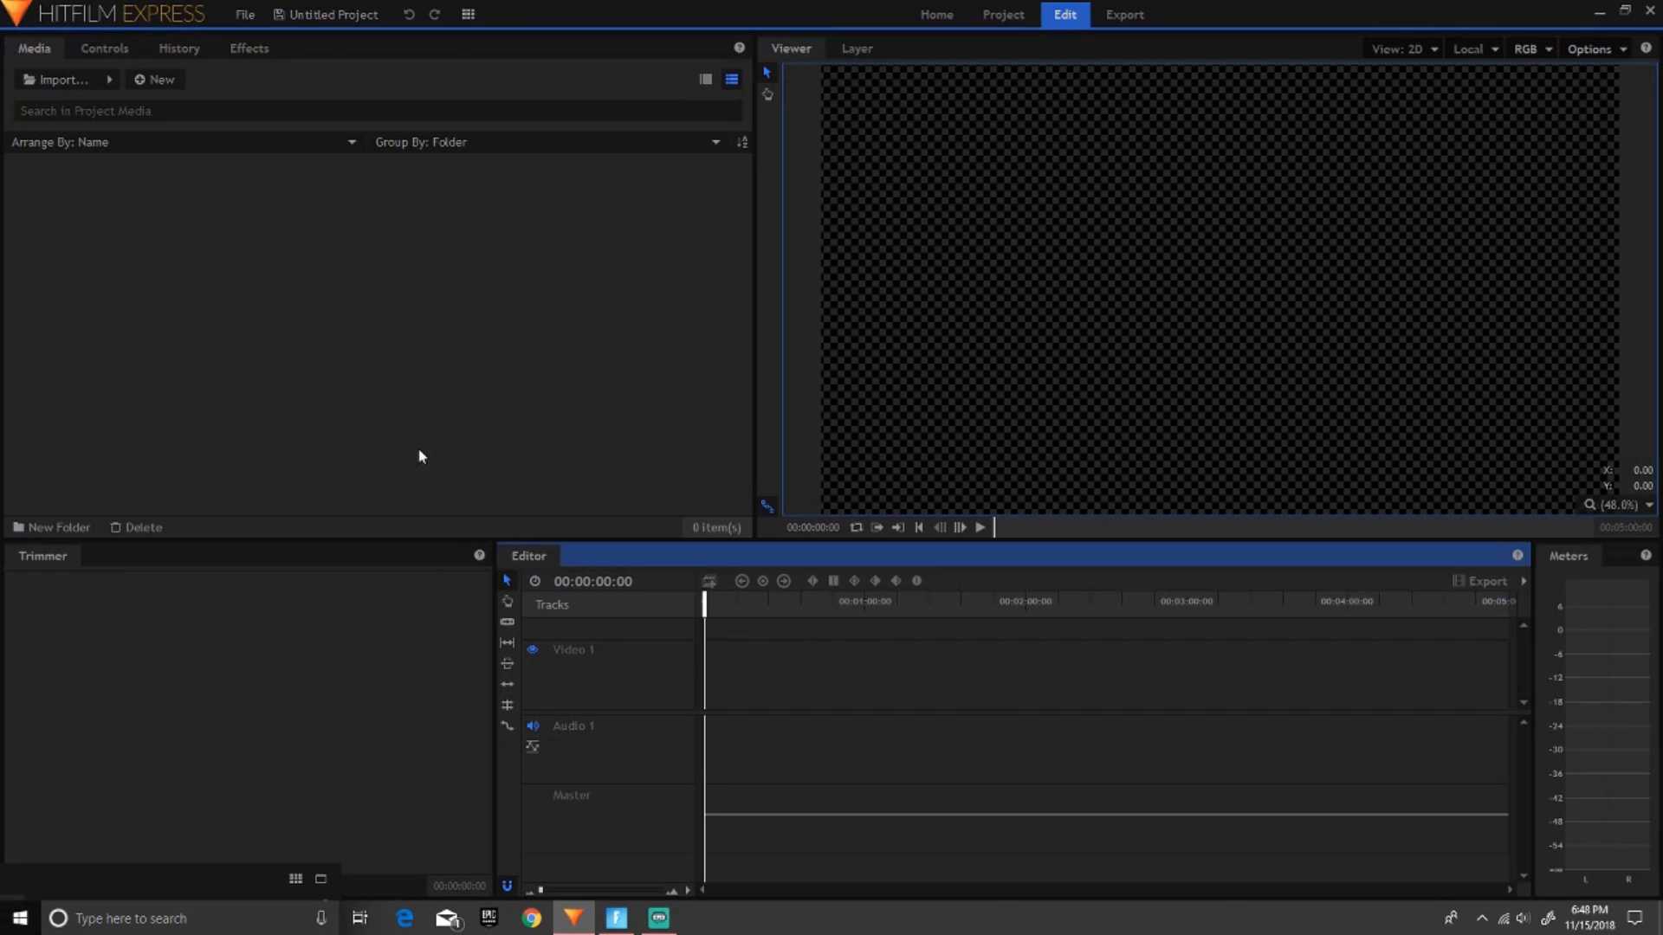
# Import "Loading screen .png" from Downloads and place it at the start of the Video 1 track.
pyautogui.click(63, 80)
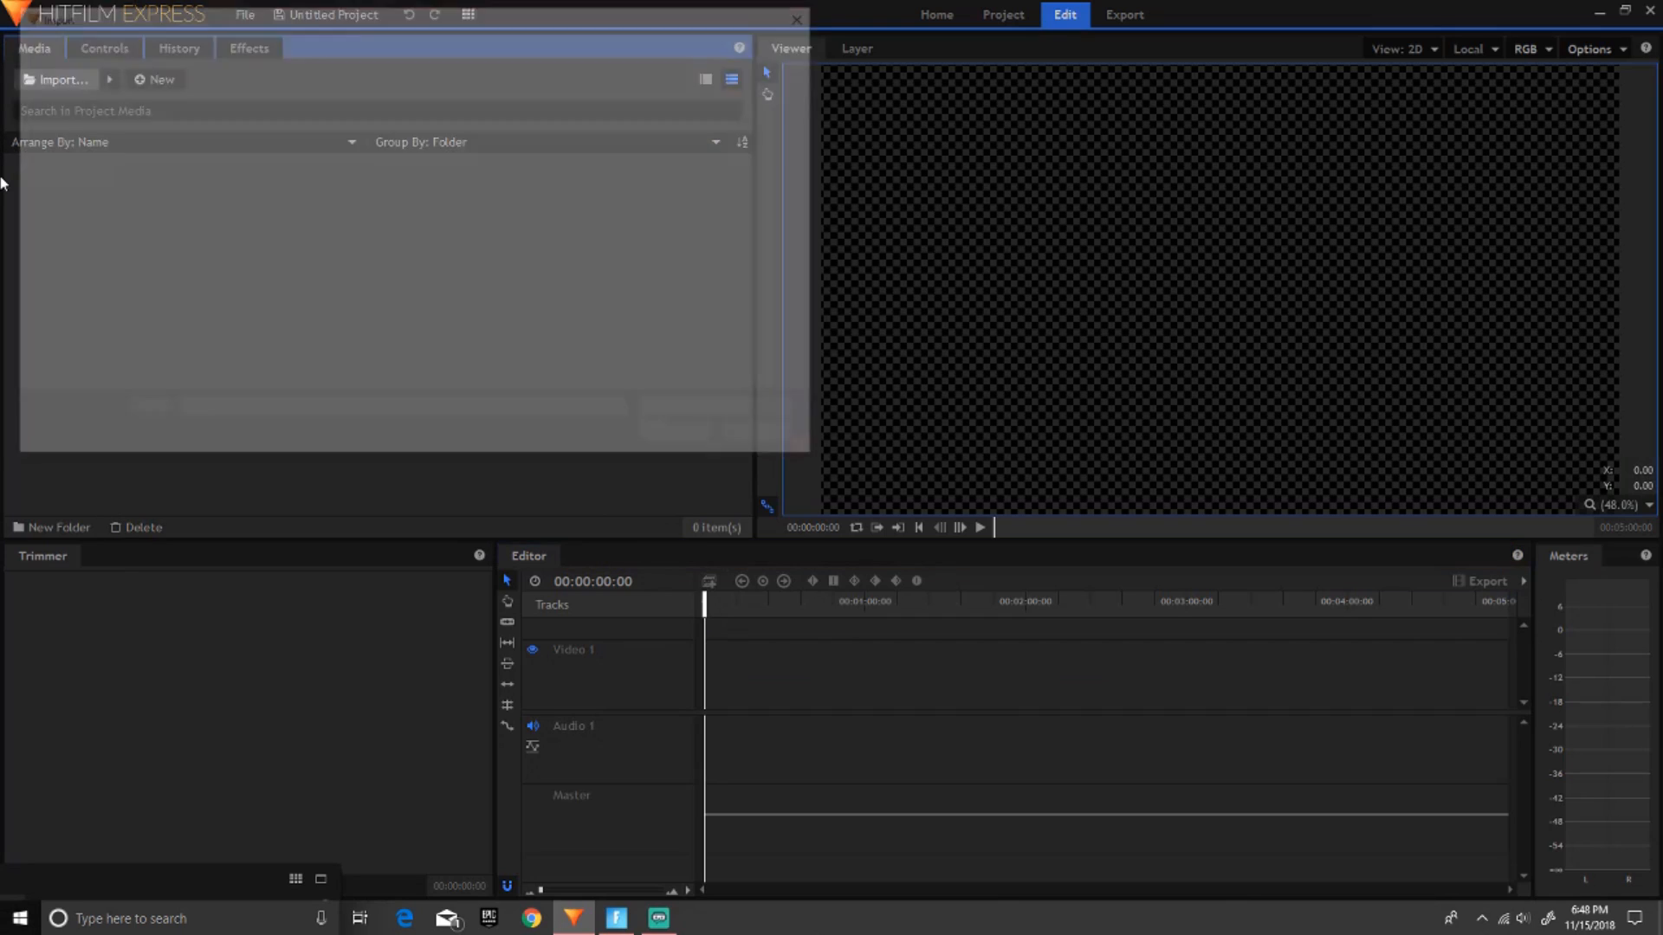
pyautogui.scroll(-3, 295, 184)
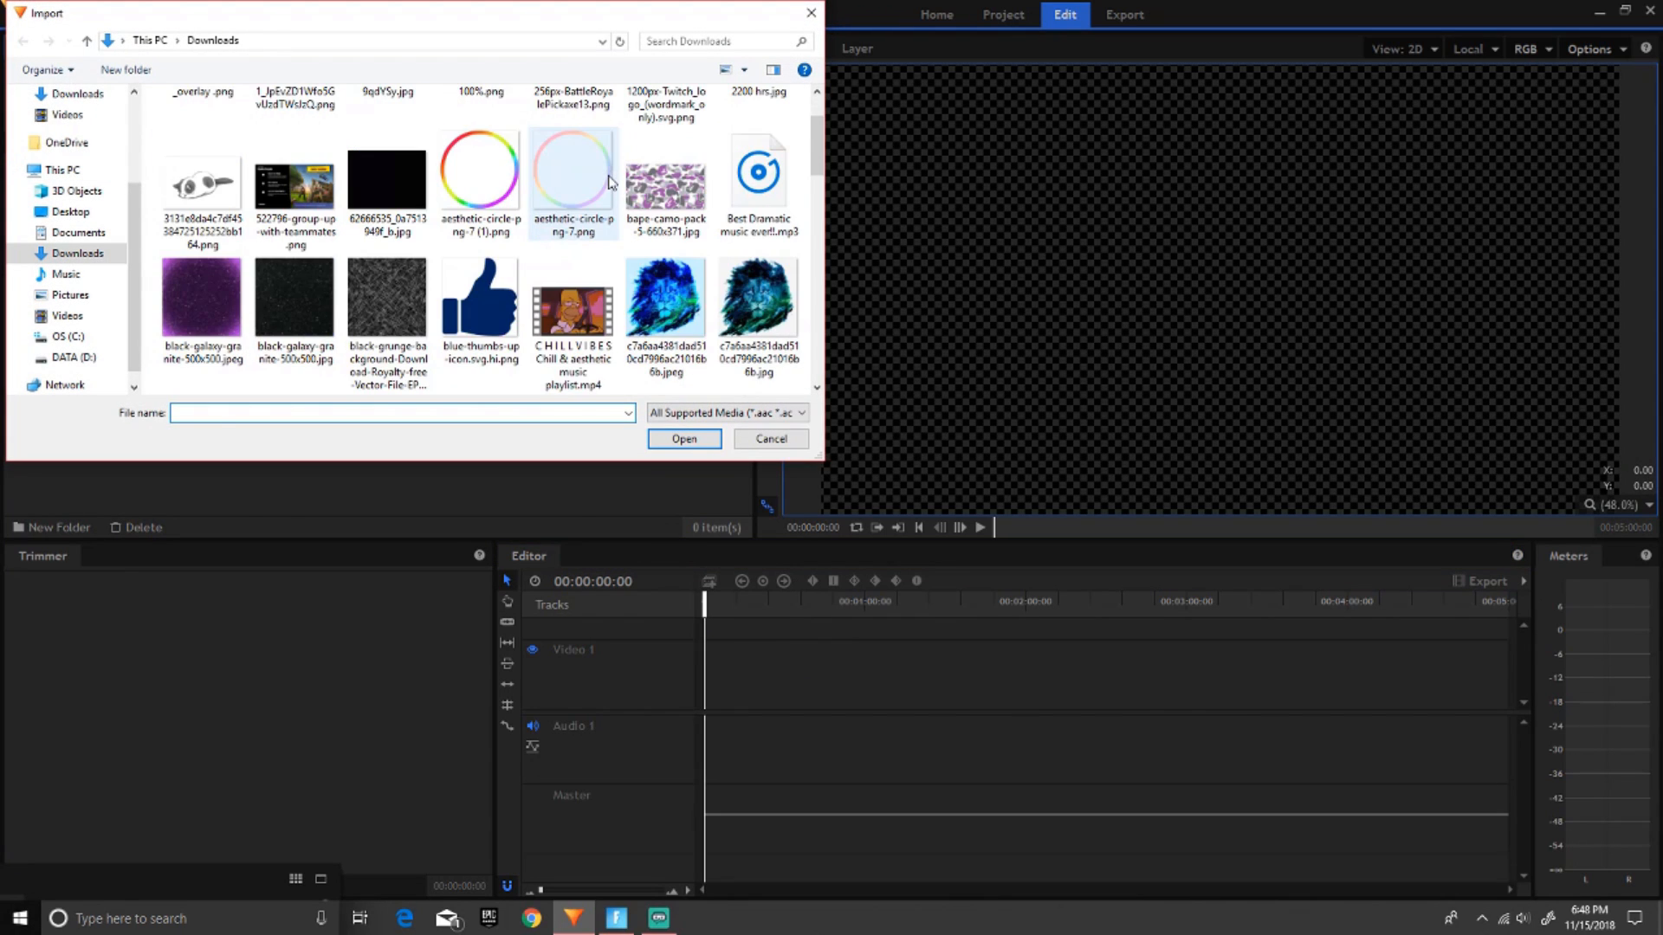
pyautogui.scroll(-8, 309, 185)
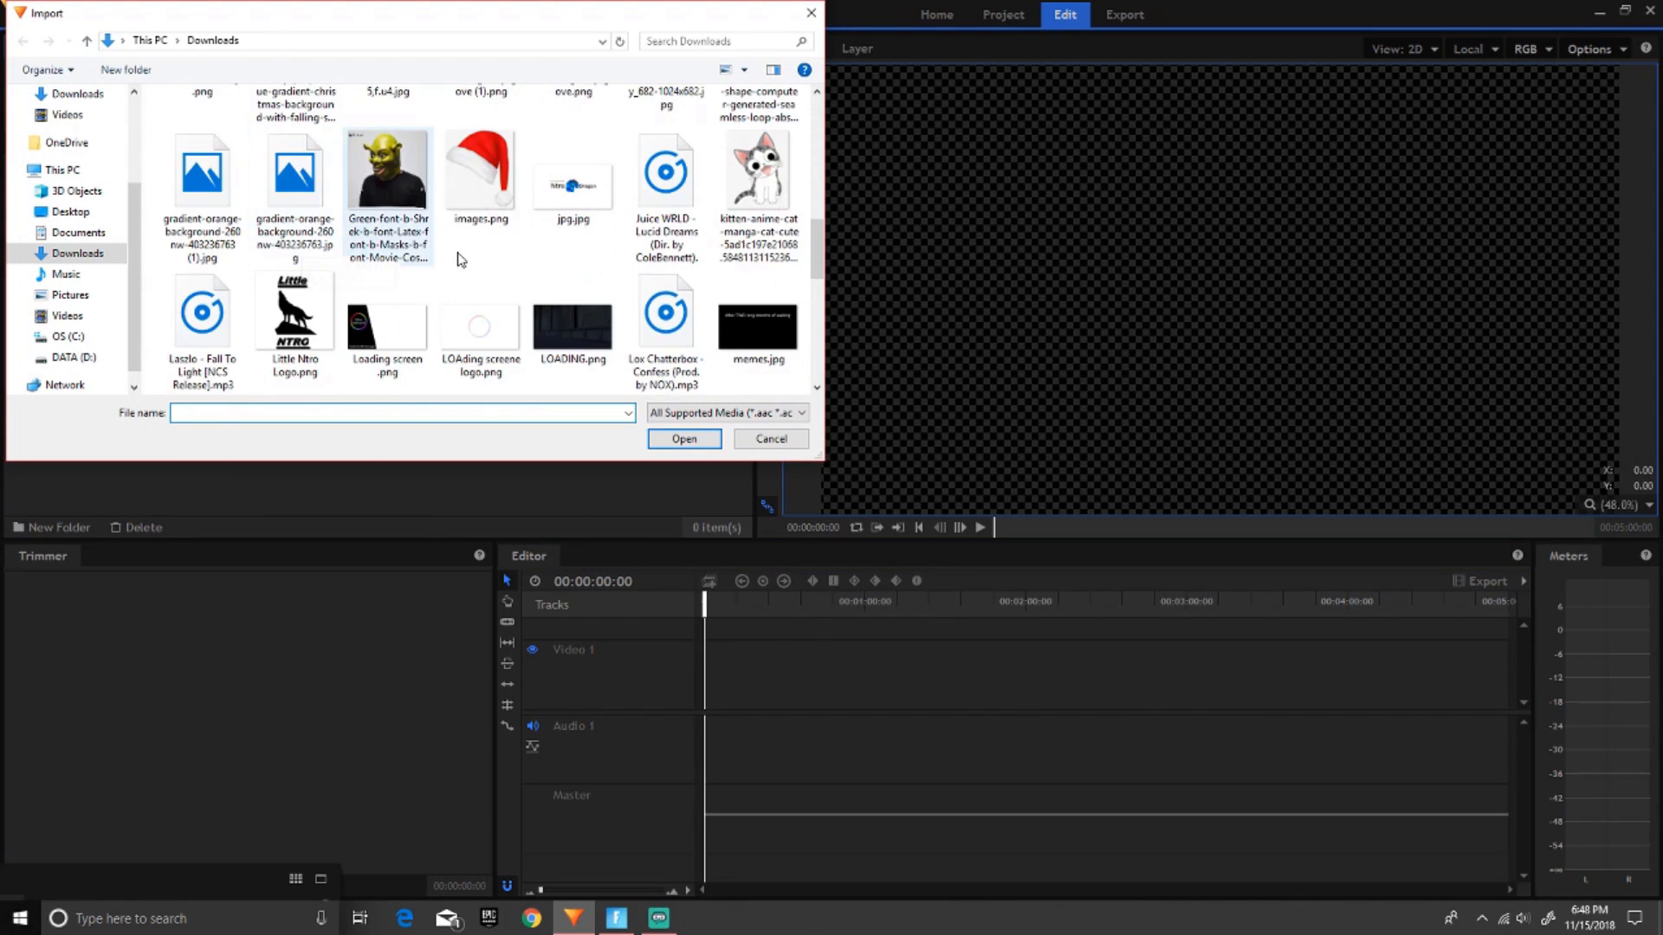
pyautogui.doubleClick(361, 223)
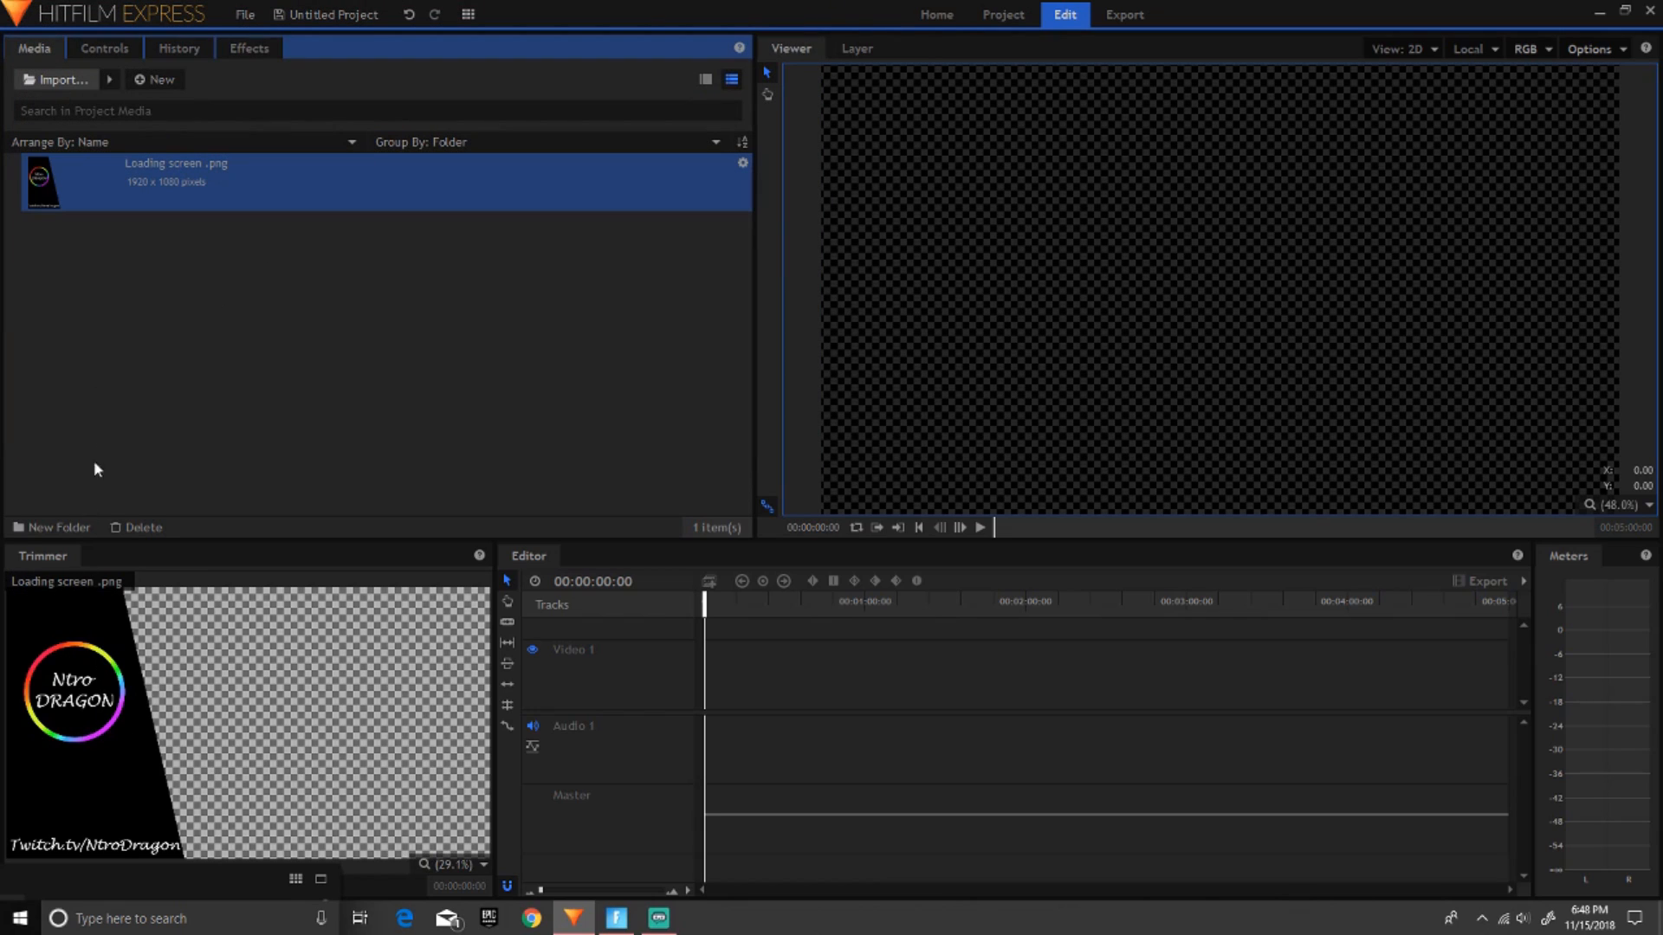
pyautogui.moveTo(134, 165); pyautogui.dragTo(699, 679)
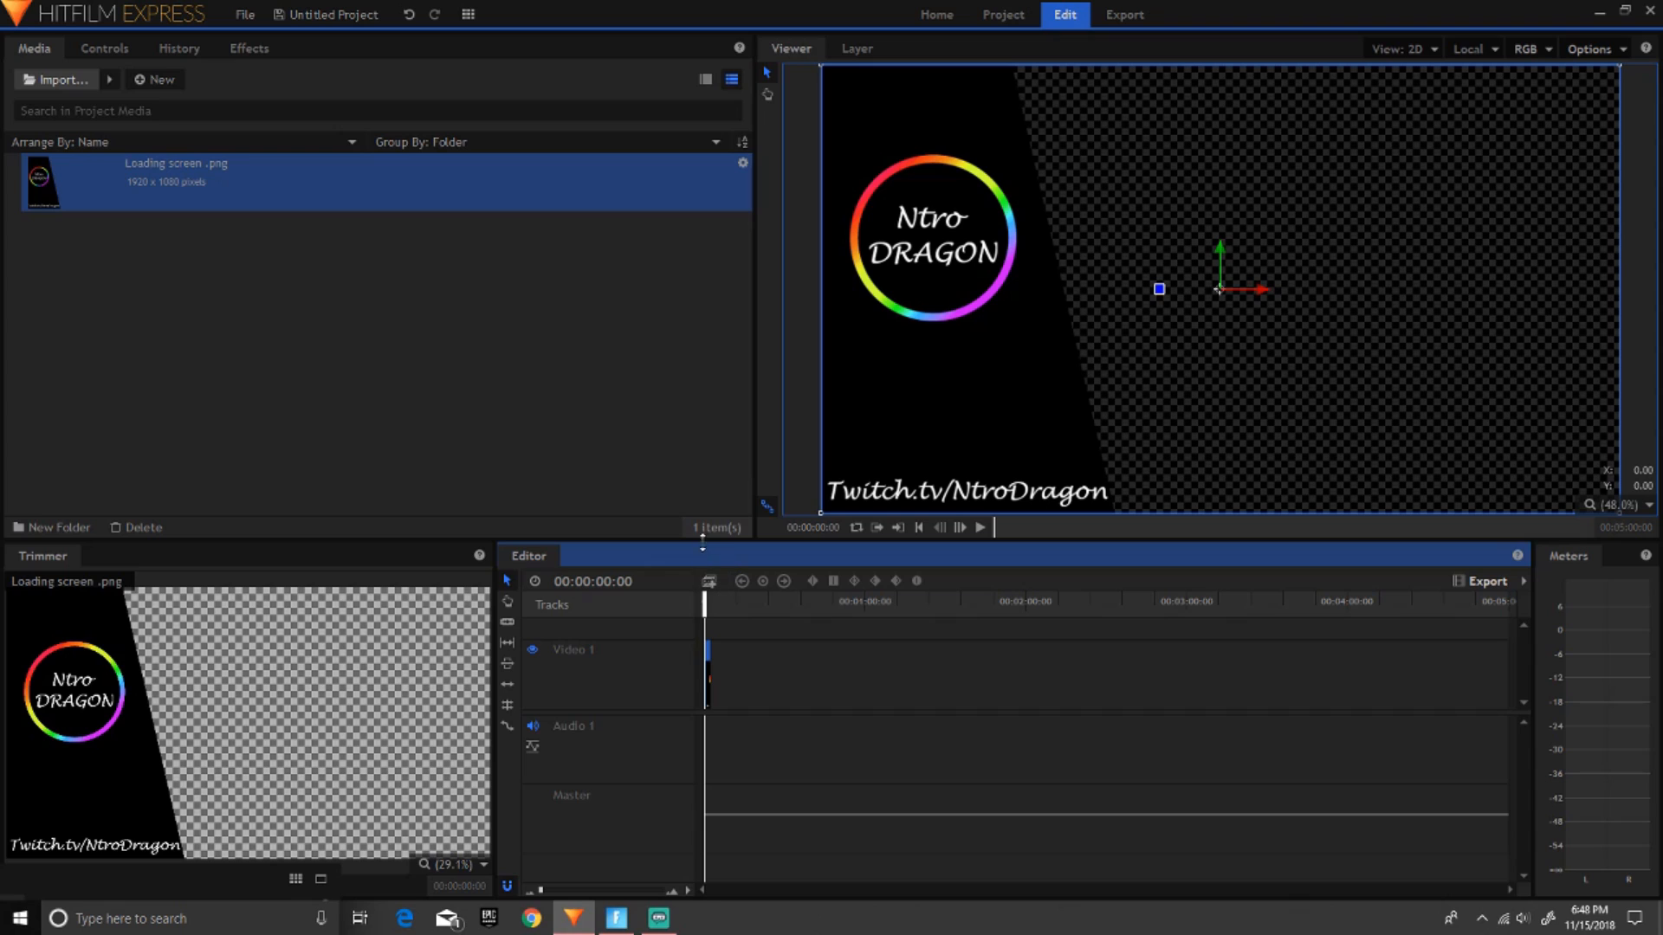
# Import "Fortnite 11_15_2018 4_15_16 PM.mp4" from Videos > Captures and place it at the timeline start above the loading screen image.
pyautogui.click(56, 79)
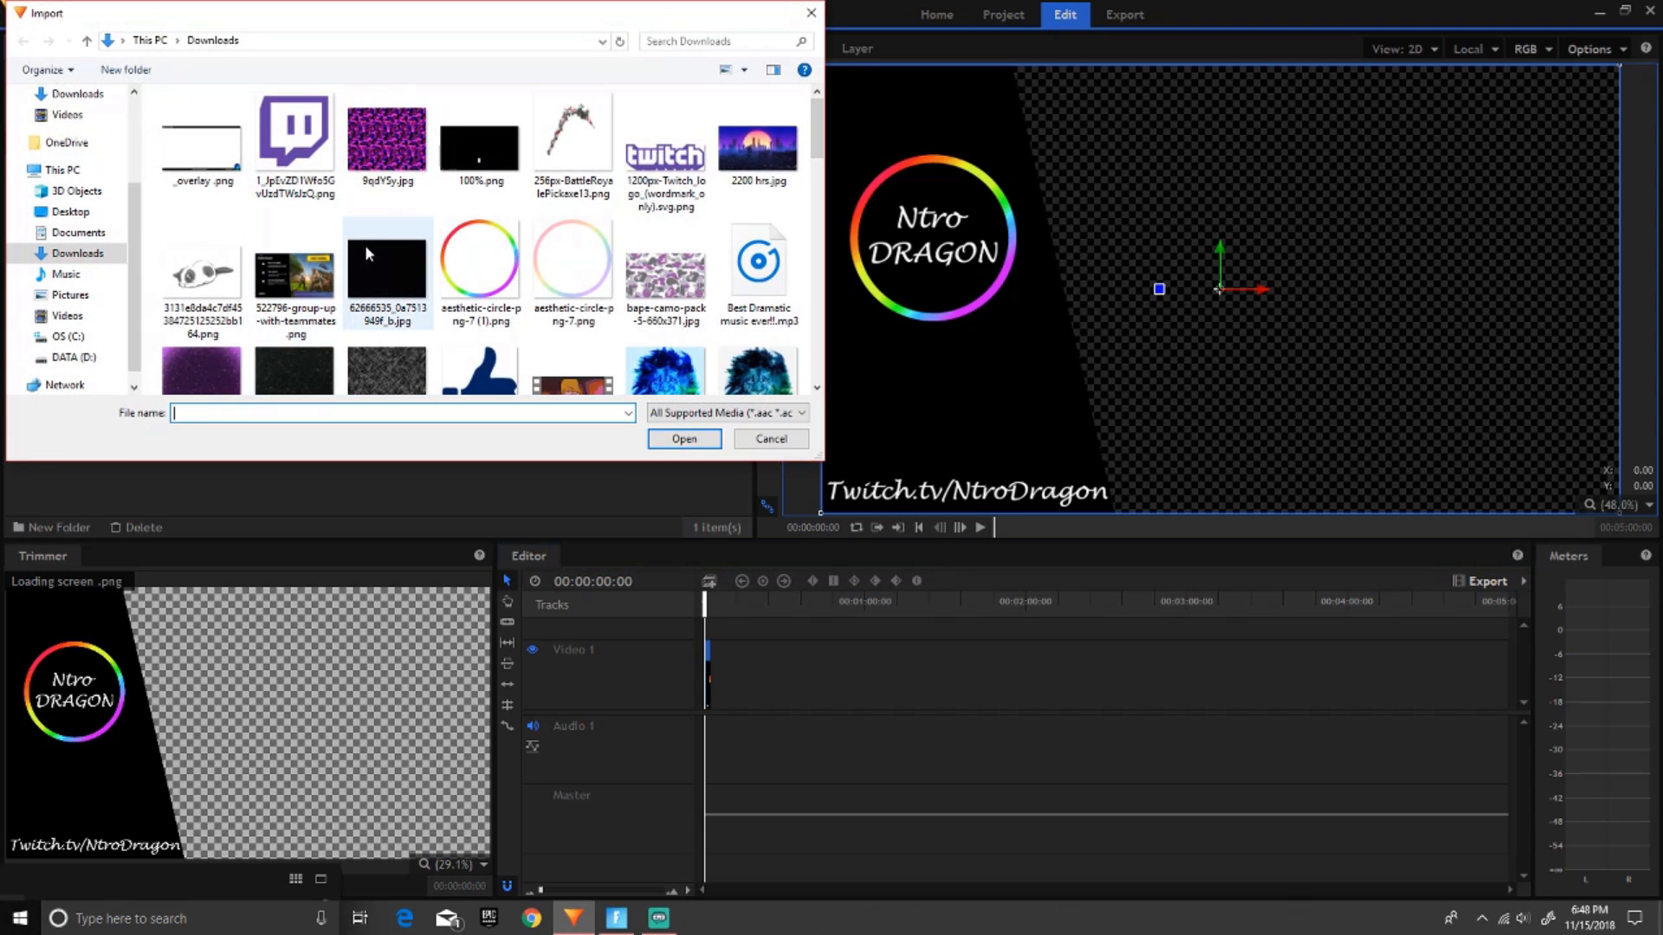
pyautogui.click(62, 316)
pyautogui.doubleClick(202, 140)
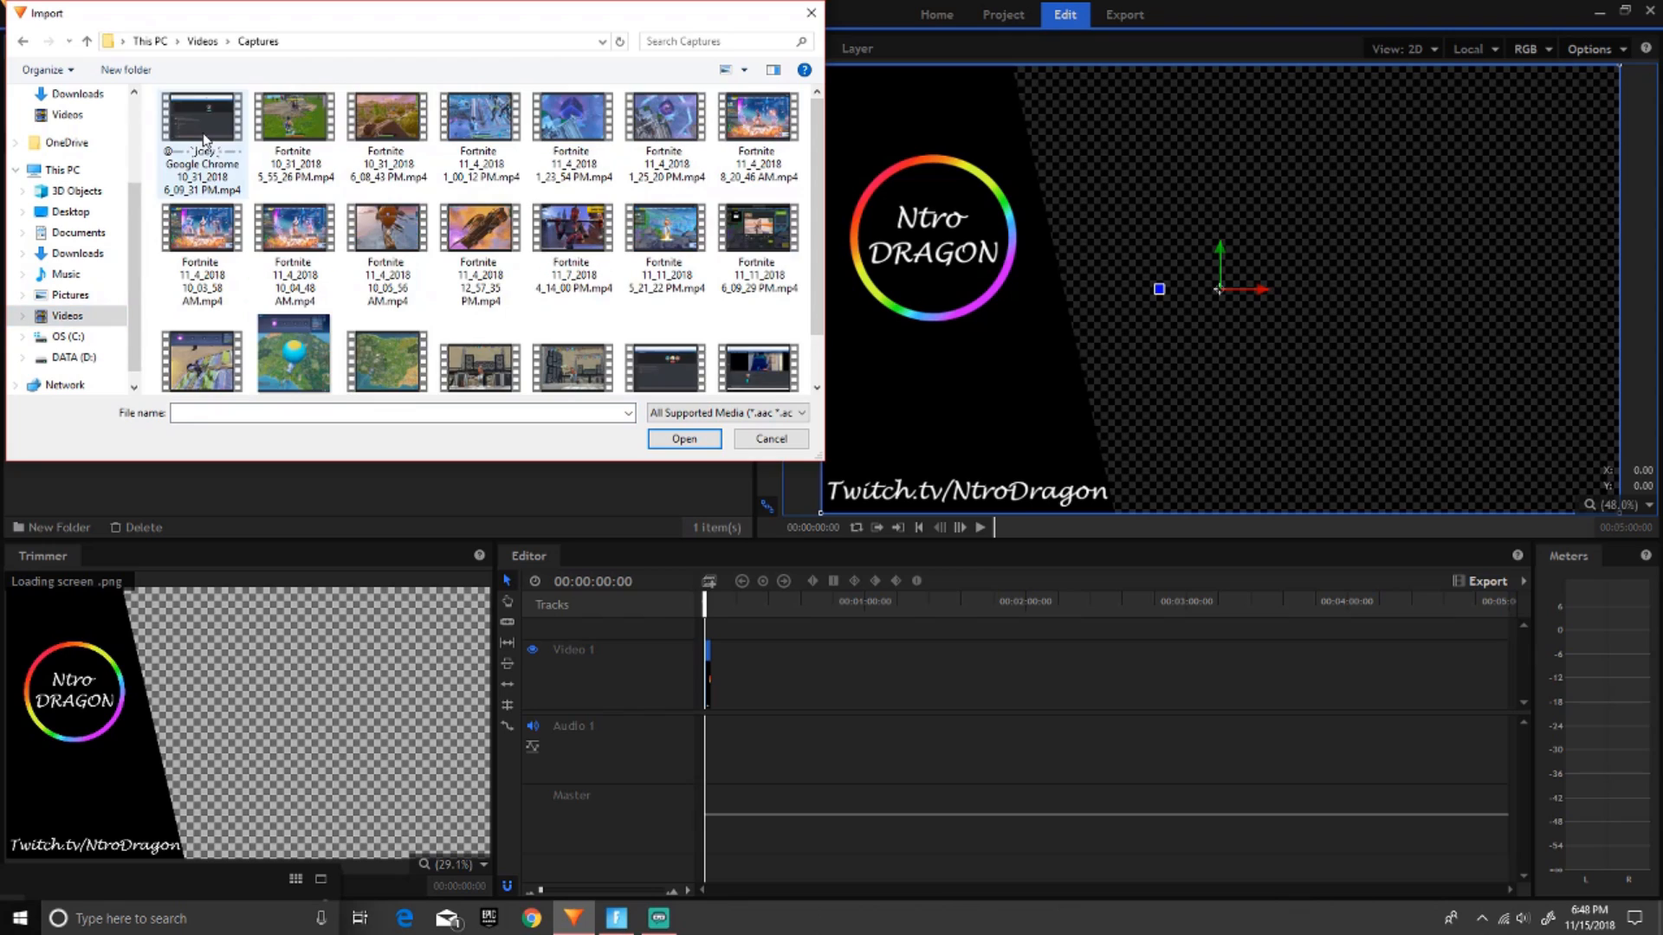
pyautogui.scroll(-2, 388, 216)
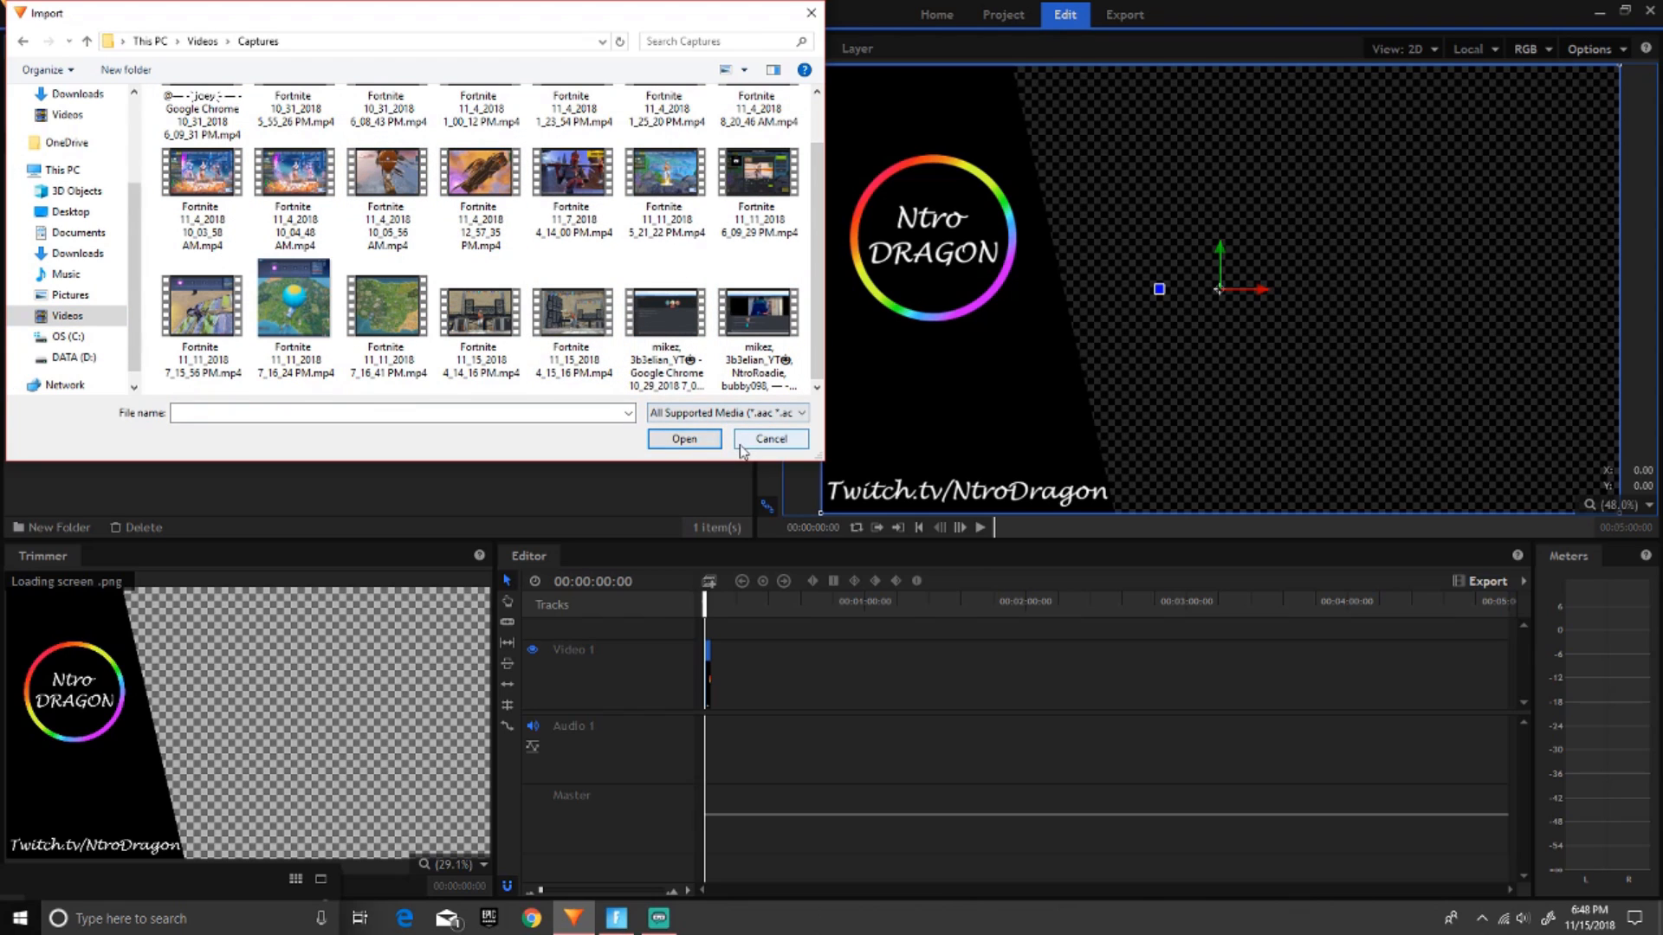
pyautogui.click(580, 348)
pyautogui.doubleClick(568, 341)
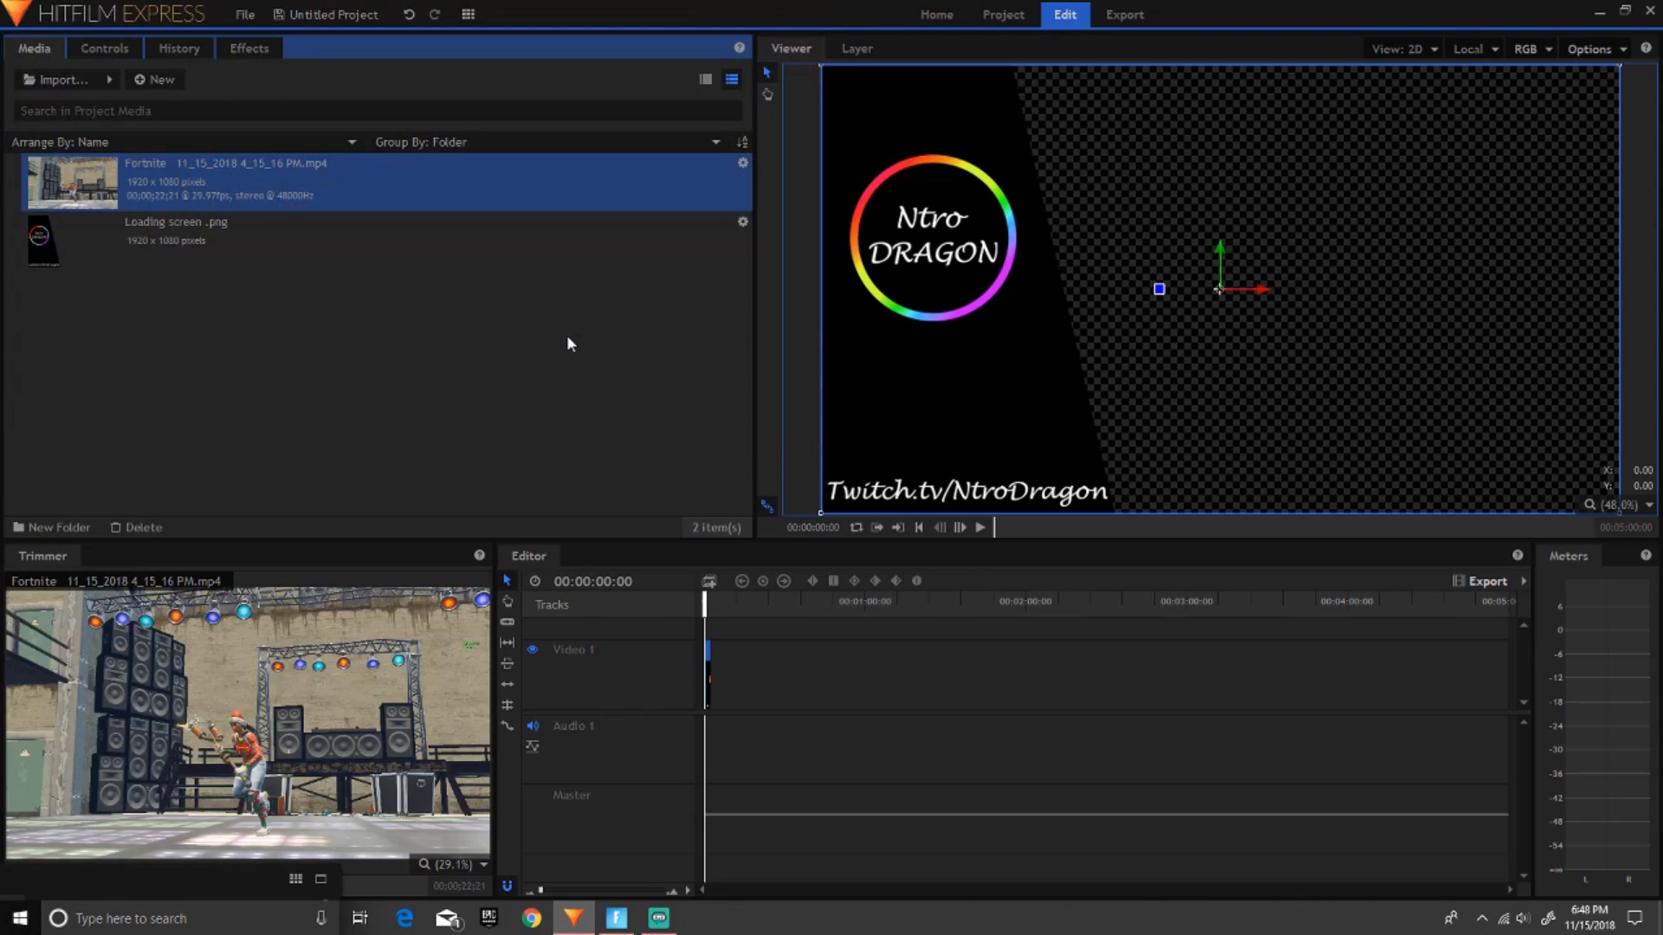
pyautogui.moveTo(135, 174); pyautogui.dragTo(716, 669)
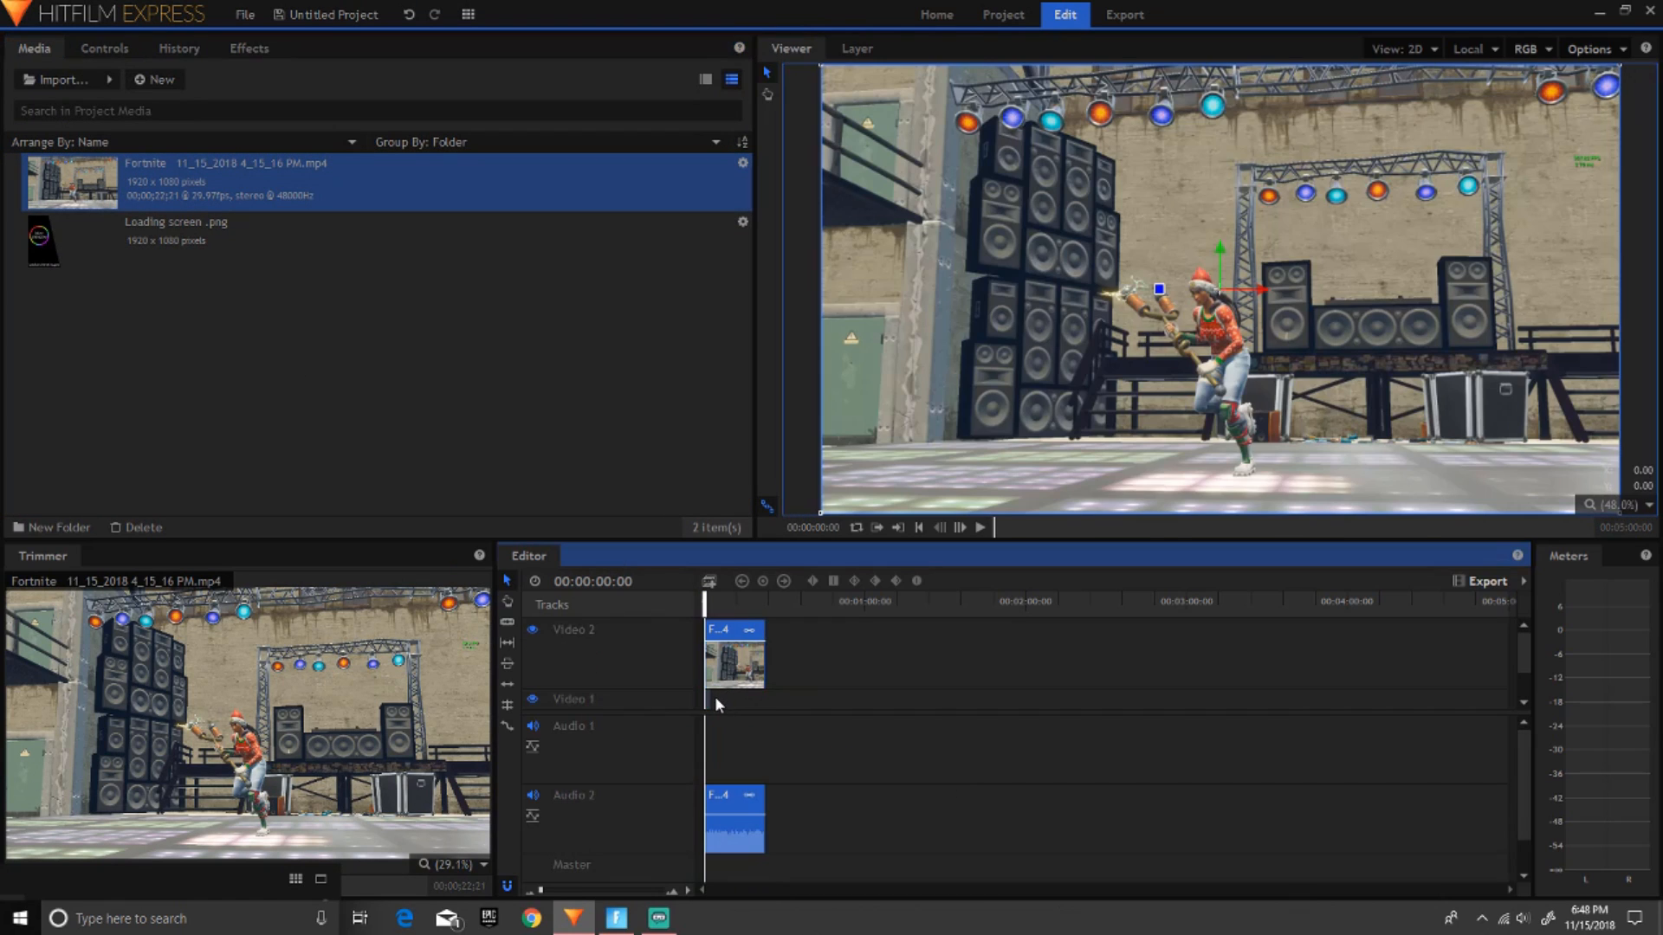
# Extend the loading screen clip to the Fortnite clip's length and swap the tracks so the image lies above the video.
pyautogui.click(710, 694)
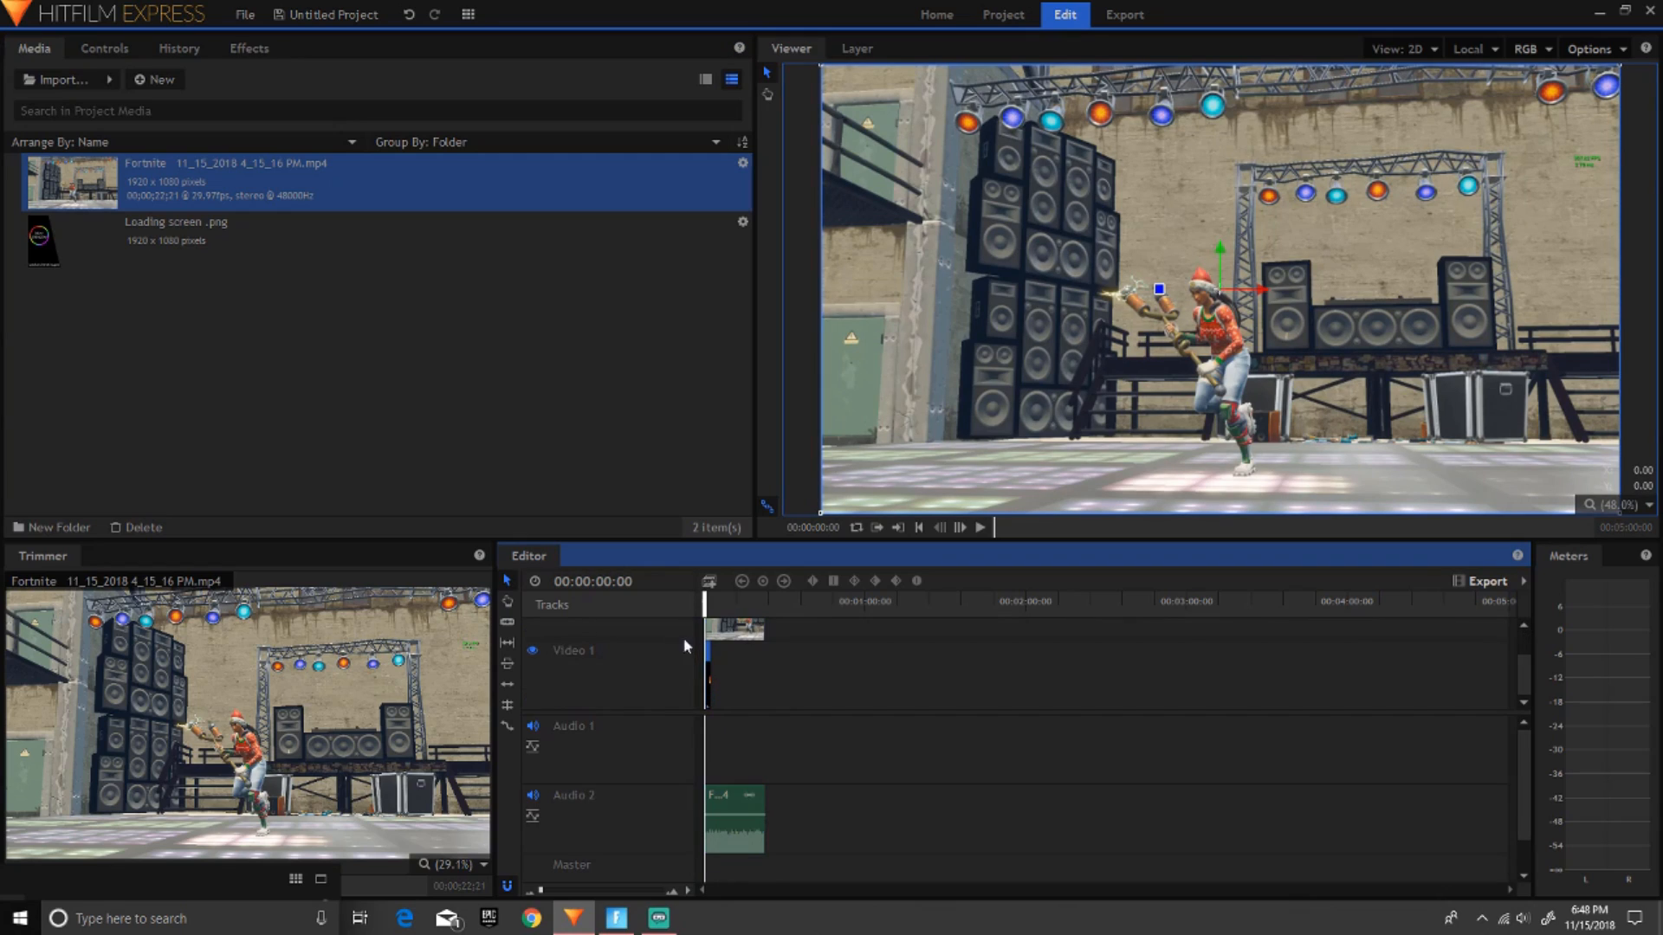
pyautogui.moveTo(711, 676); pyautogui.dragTo(769, 698)
pyautogui.scroll(2, 726, 655)
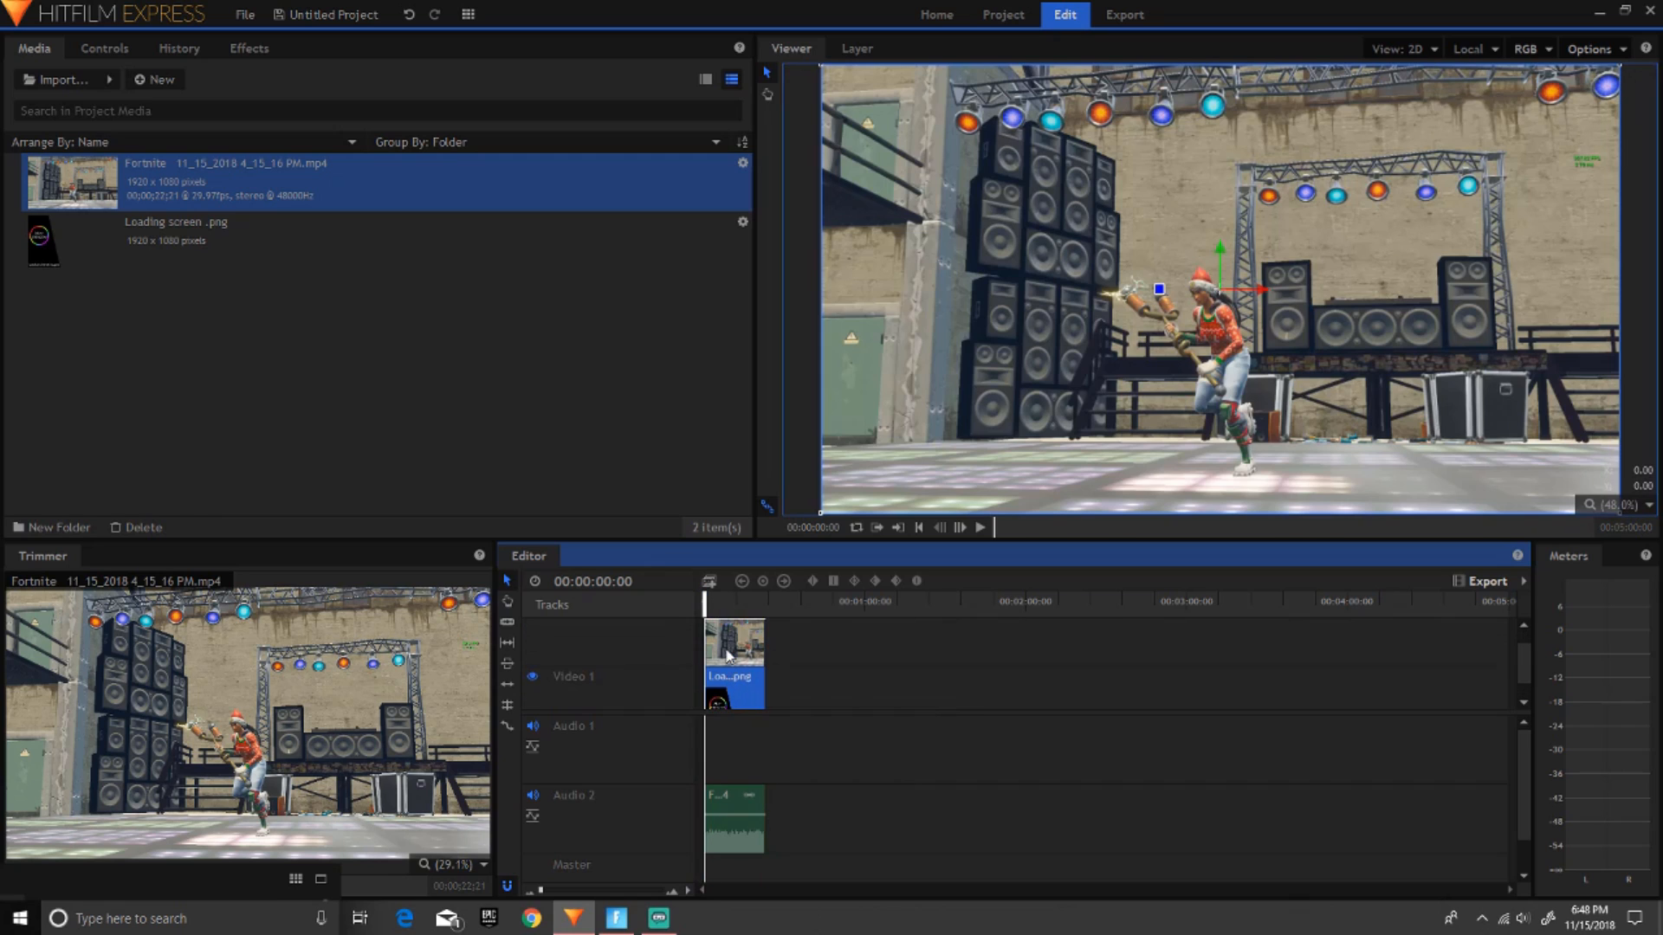
pyautogui.moveTo(727, 639); pyautogui.dragTo(759, 664)
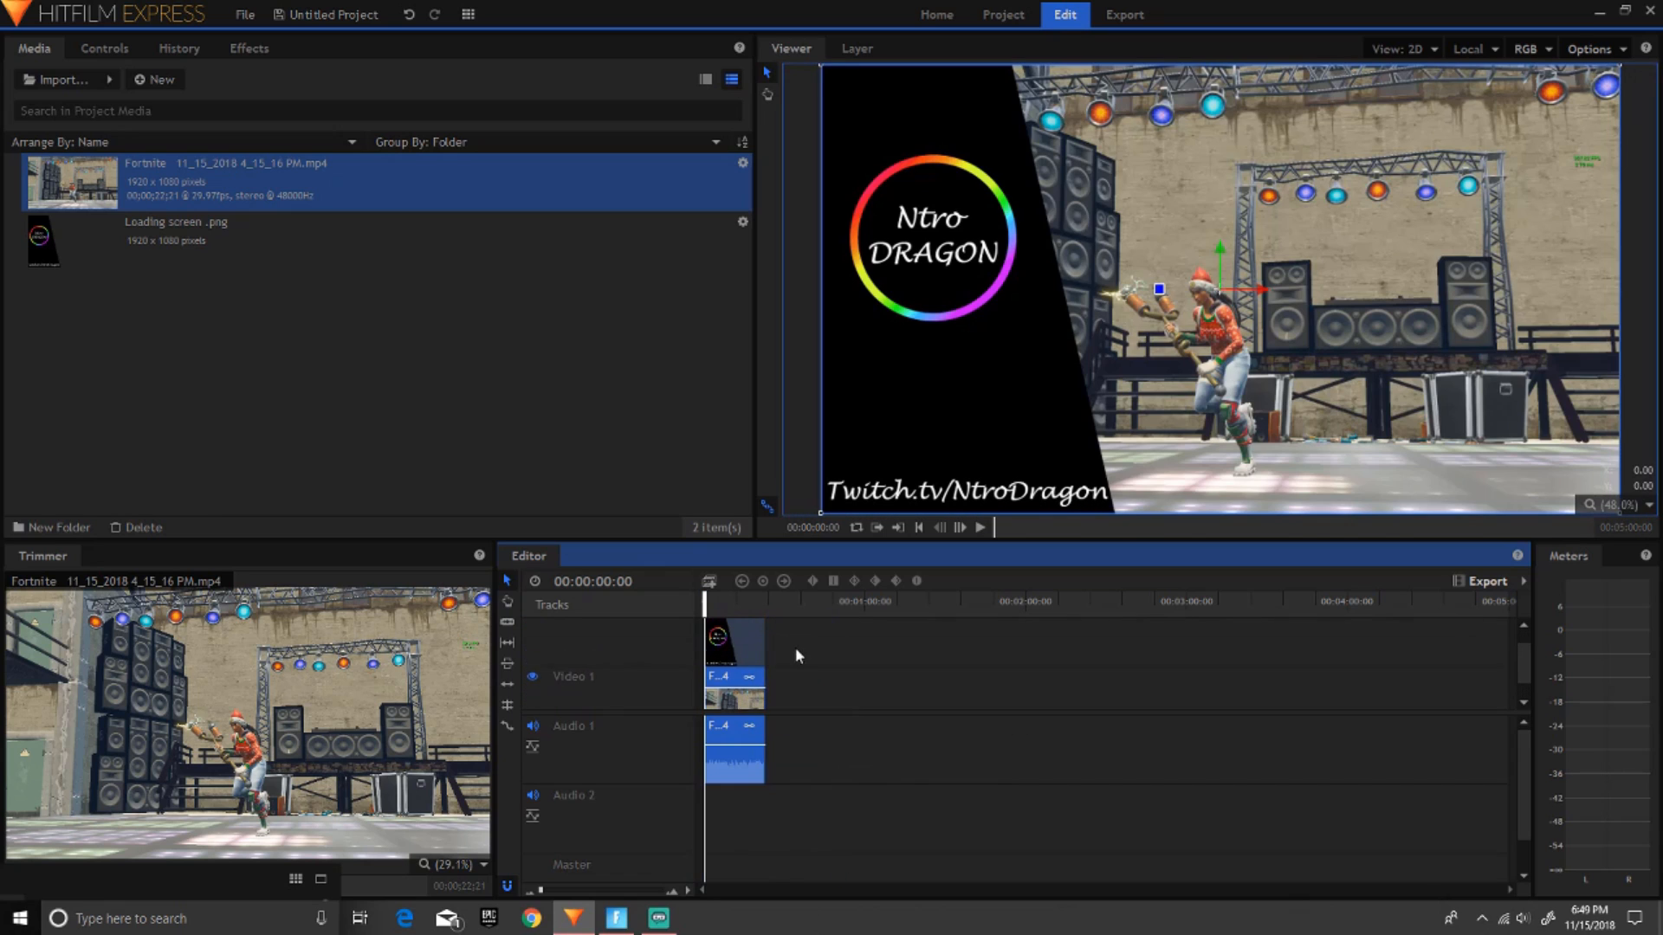
# Play the first few seconds of the combined timeline to check the overlay over the Fortnite footage.
pyautogui.scroll(1, 795, 657)
pyautogui.scroll(-2, 795, 660)
pyautogui.click(983, 527)
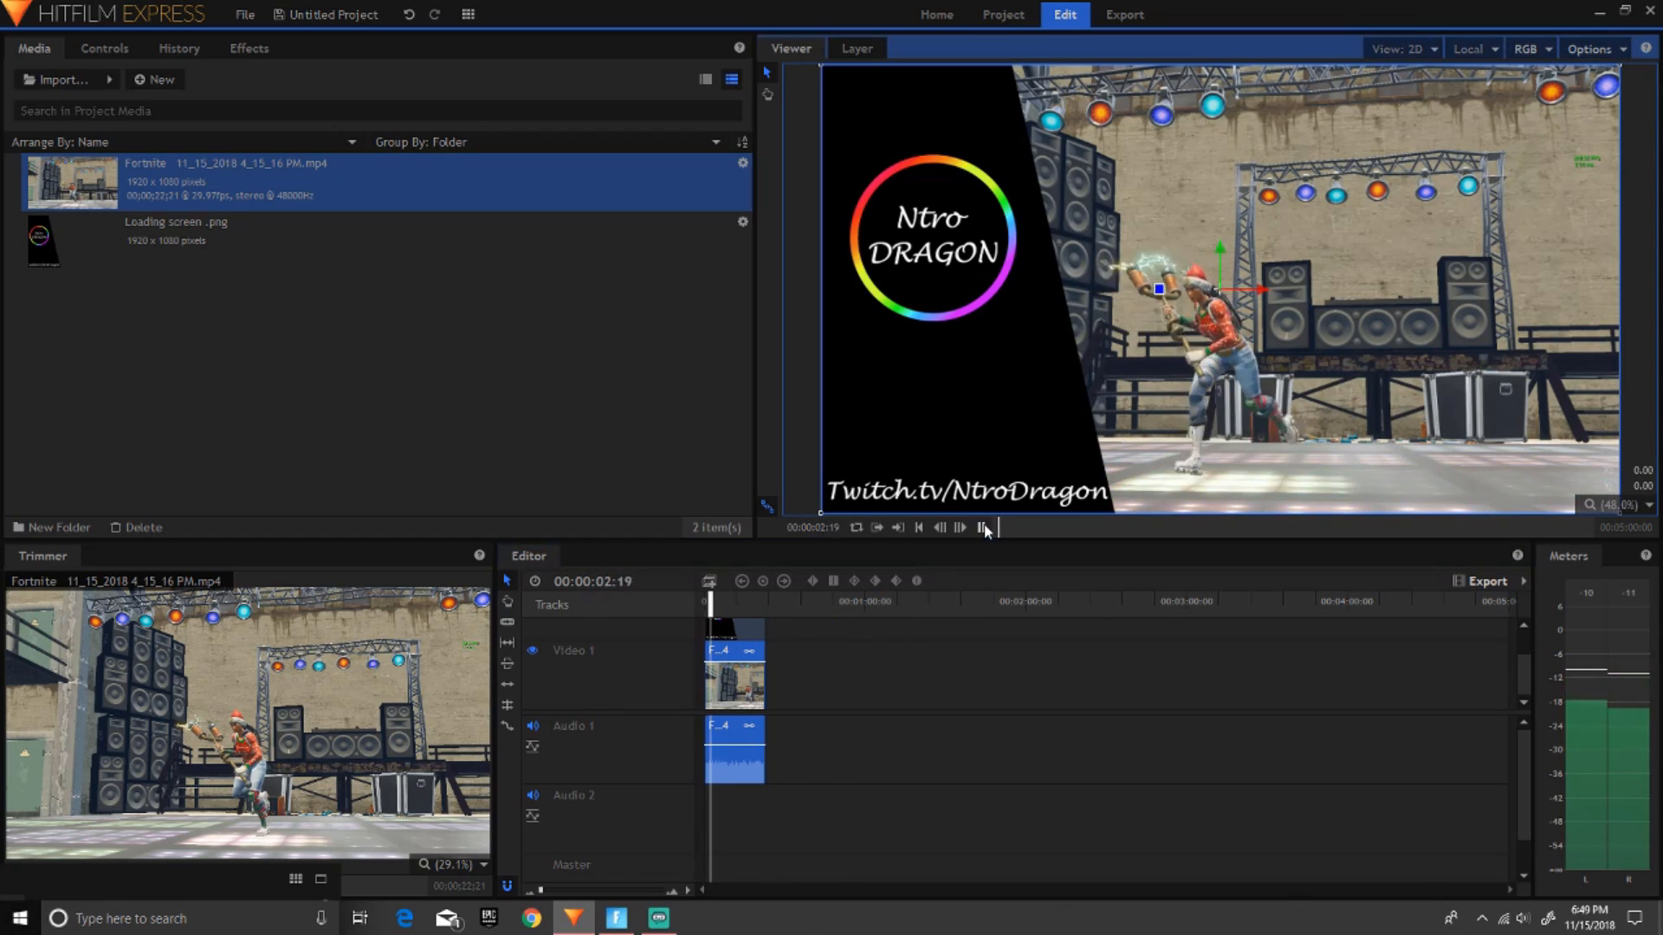
pyautogui.press('space')
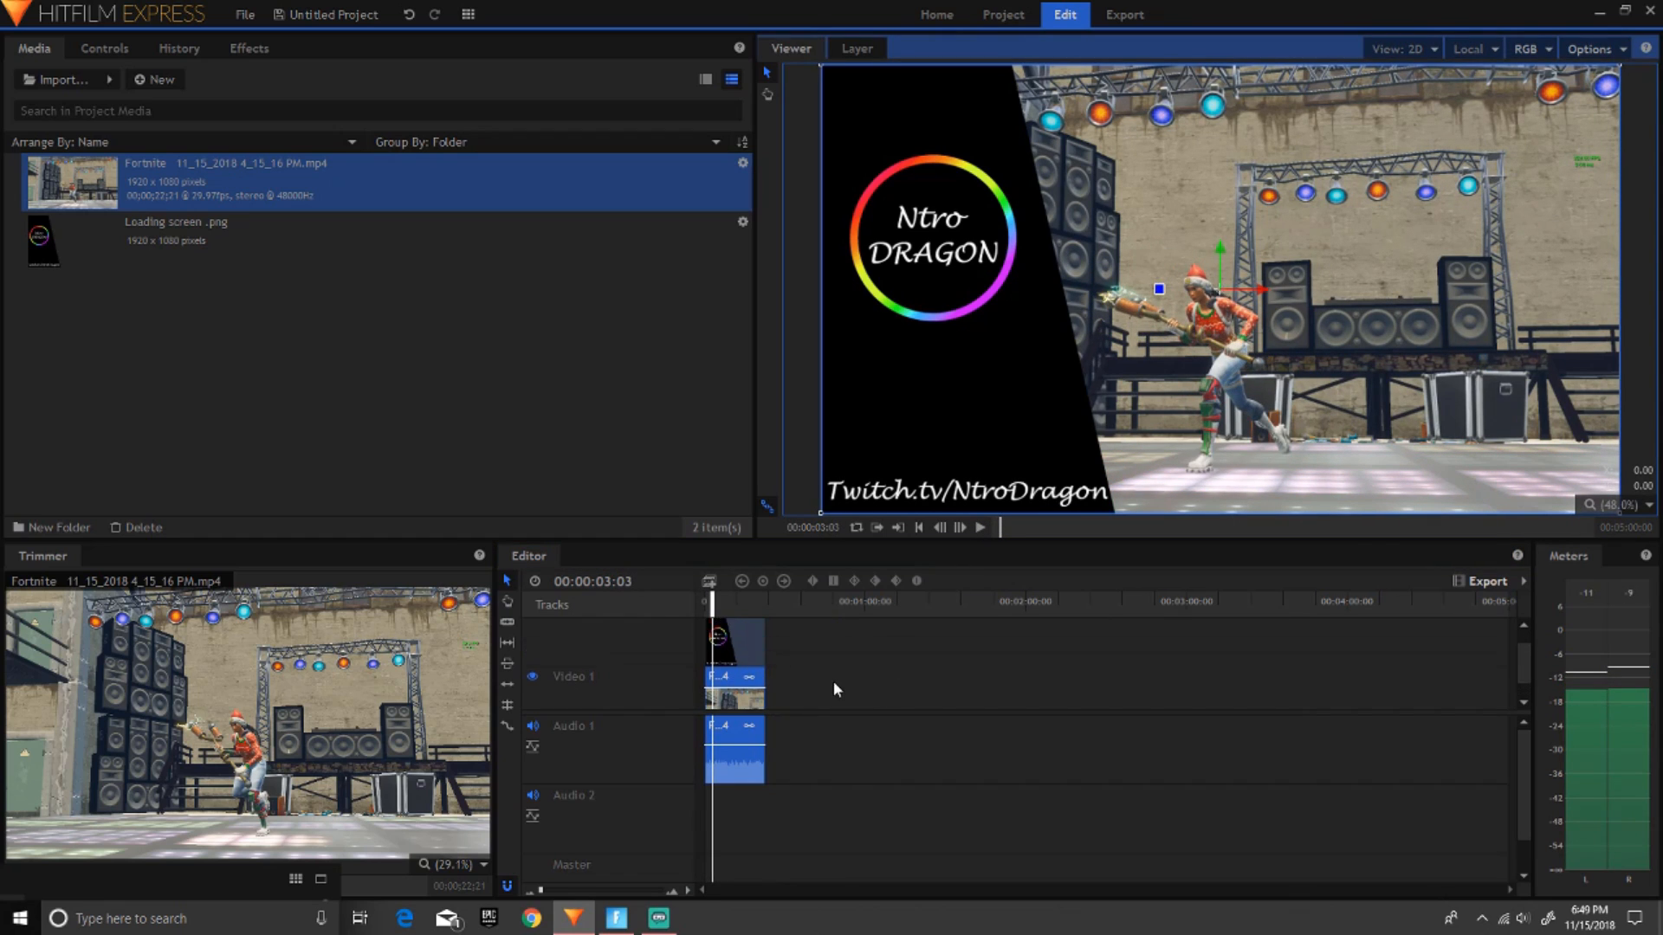
# Enlarge the Fortnite clip beyond the frame edges and offset it to the right so the character stands clear of the black band.
pyautogui.click(739, 663)
pyautogui.click(736, 659)
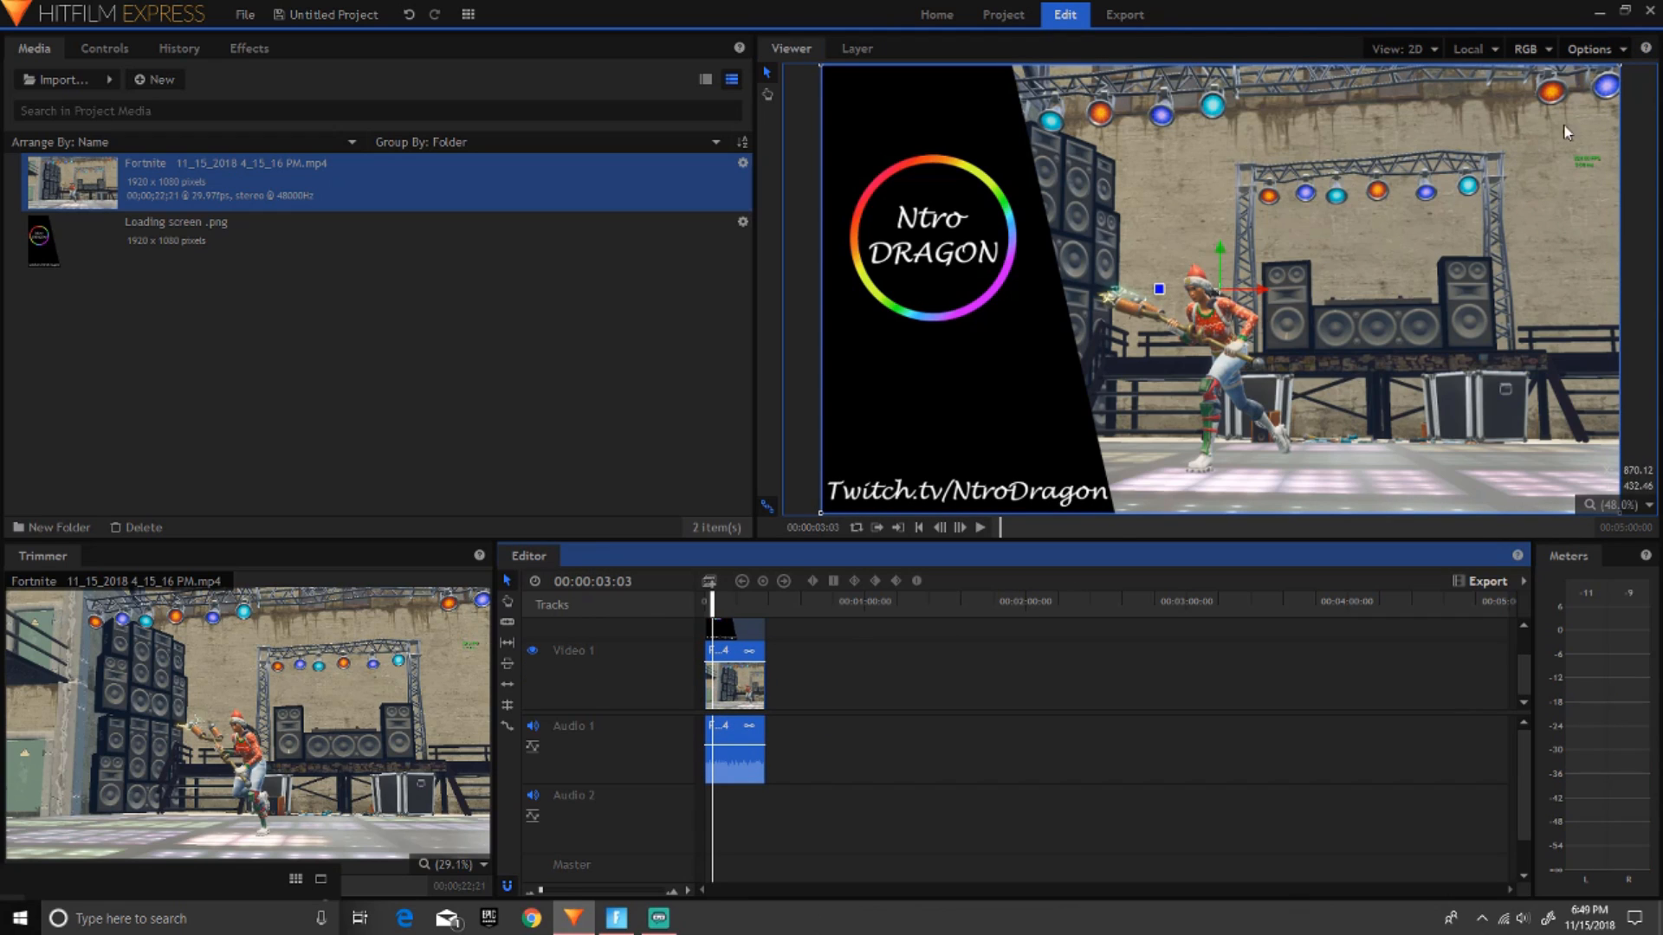
pyautogui.scroll(2, 1352, 262)
pyautogui.scroll(-5, 1353, 261)
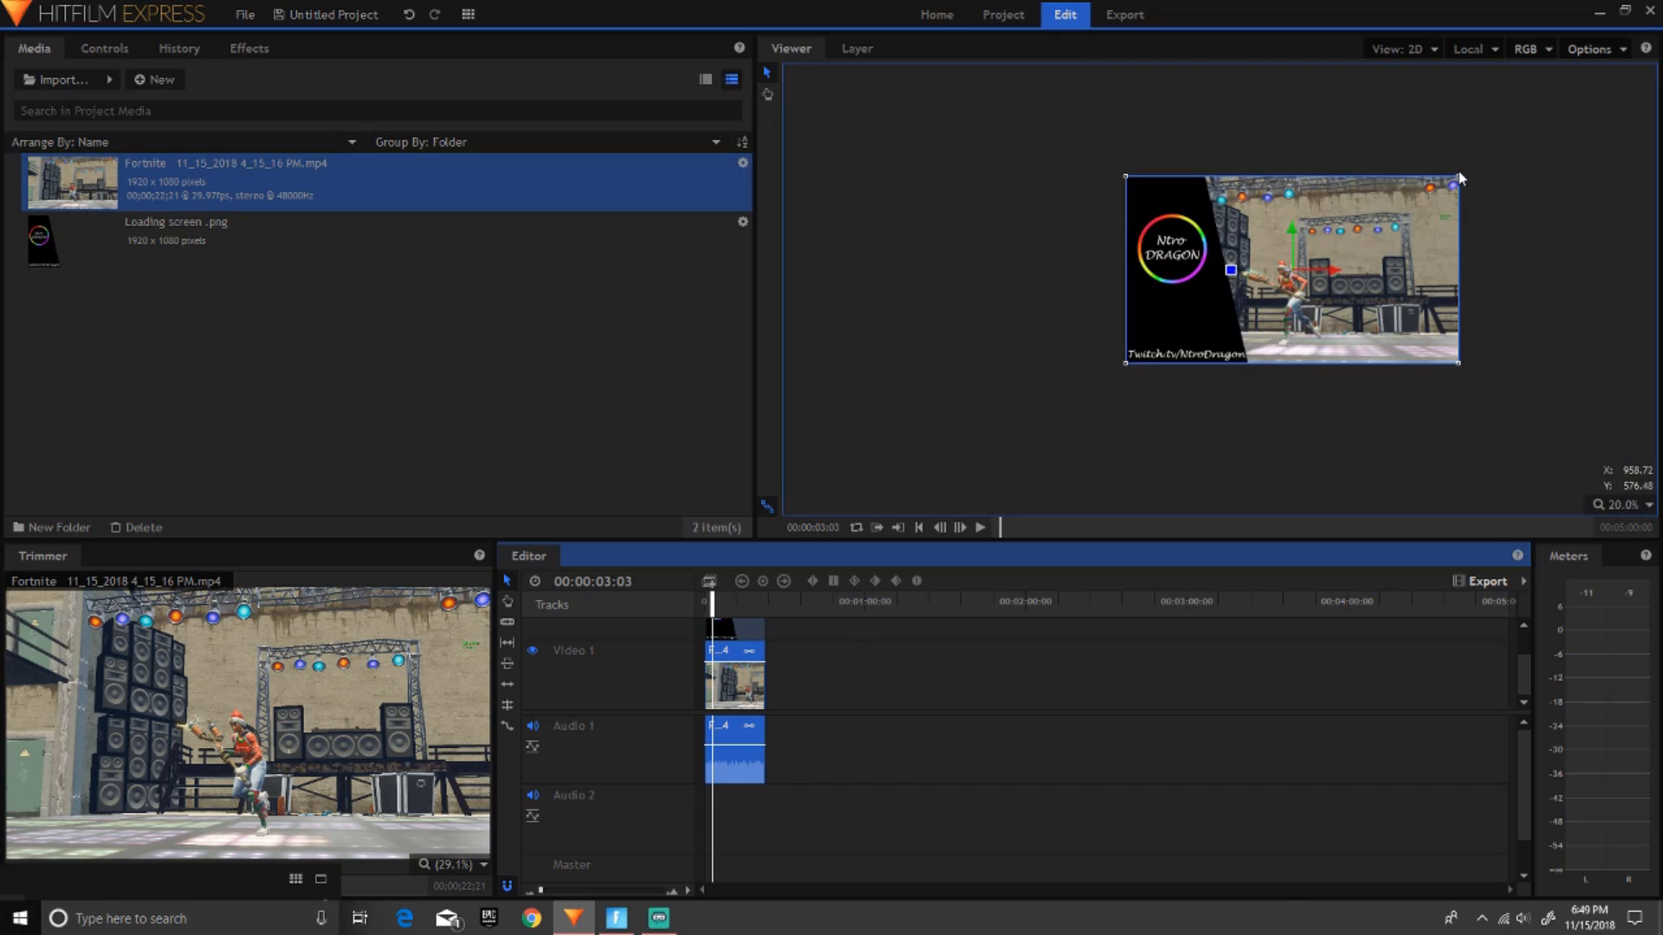
pyautogui.moveTo(1458, 172); pyautogui.dragTo(1550, 134)
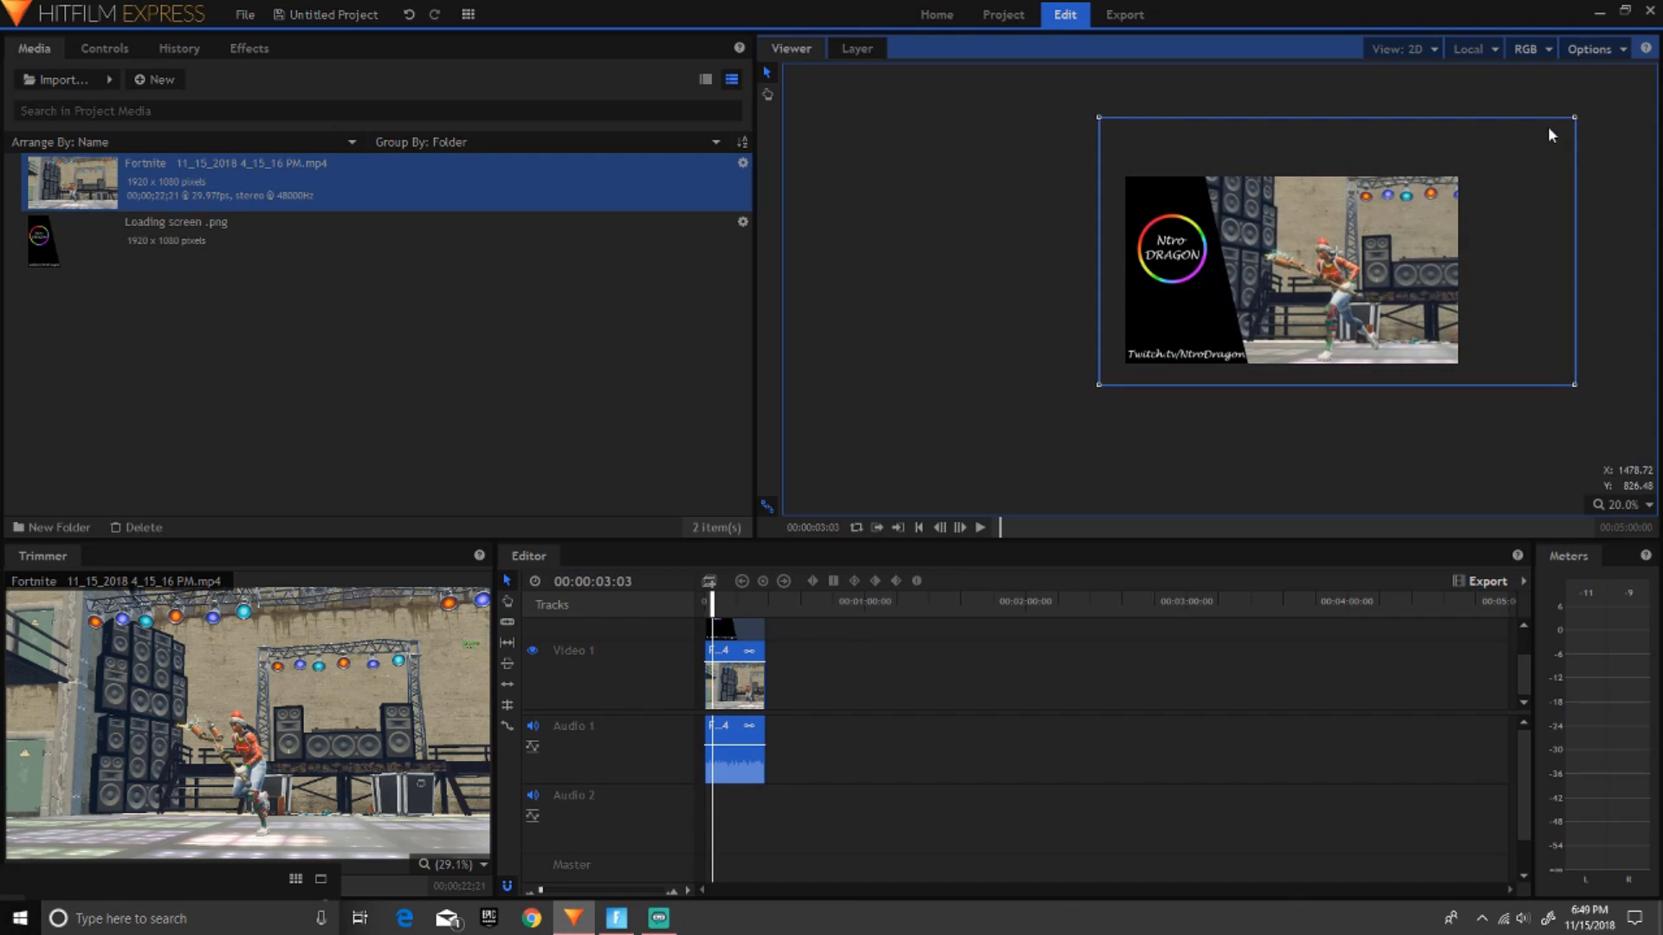
pyautogui.click(1073, 621)
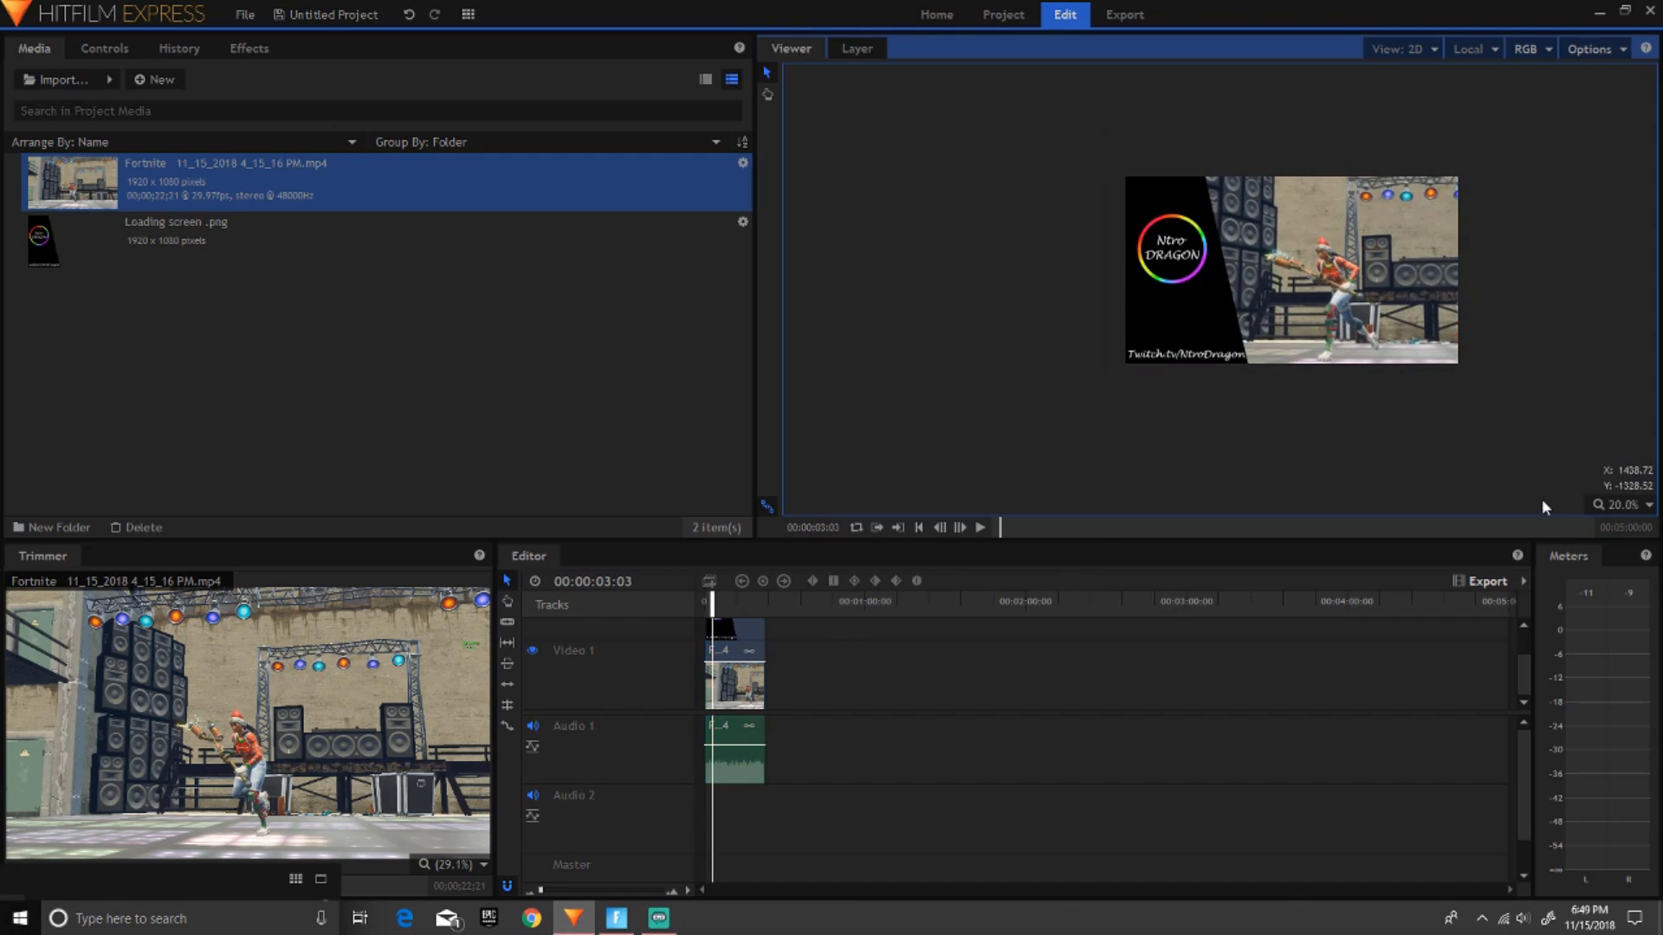
pyautogui.click(1618, 504)
pyautogui.click(1576, 712)
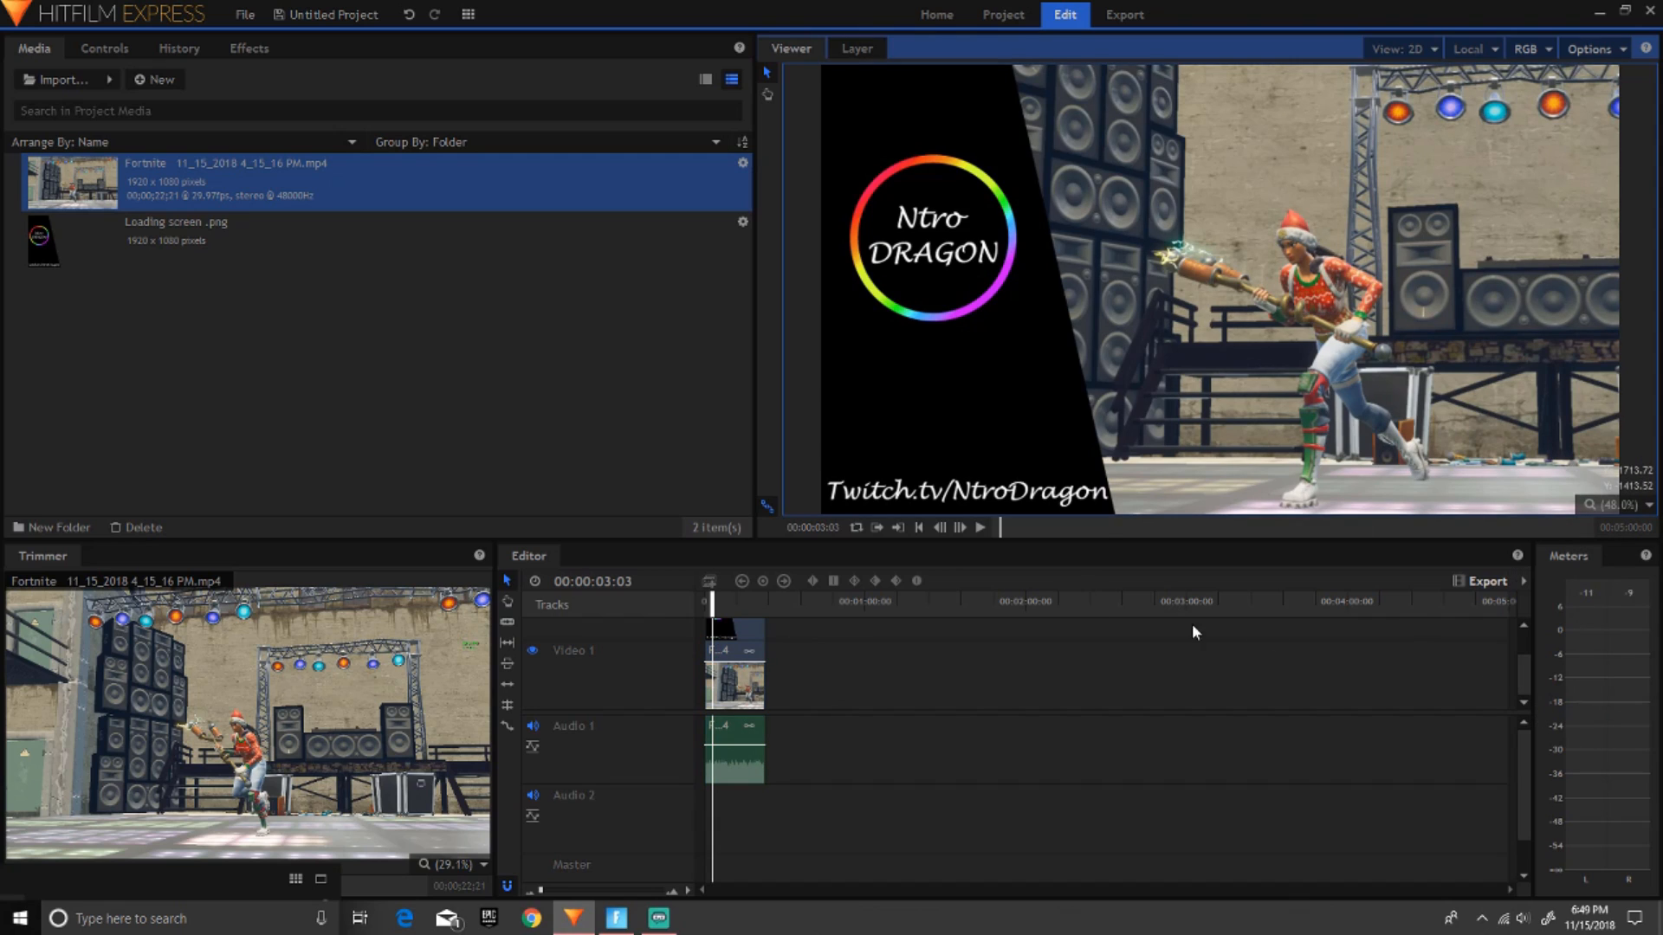
# Preview the rescaled footage and shorten both the Fortnite clip and the loading screen image to end at 00:00:14:12.
pyautogui.click(980, 529)
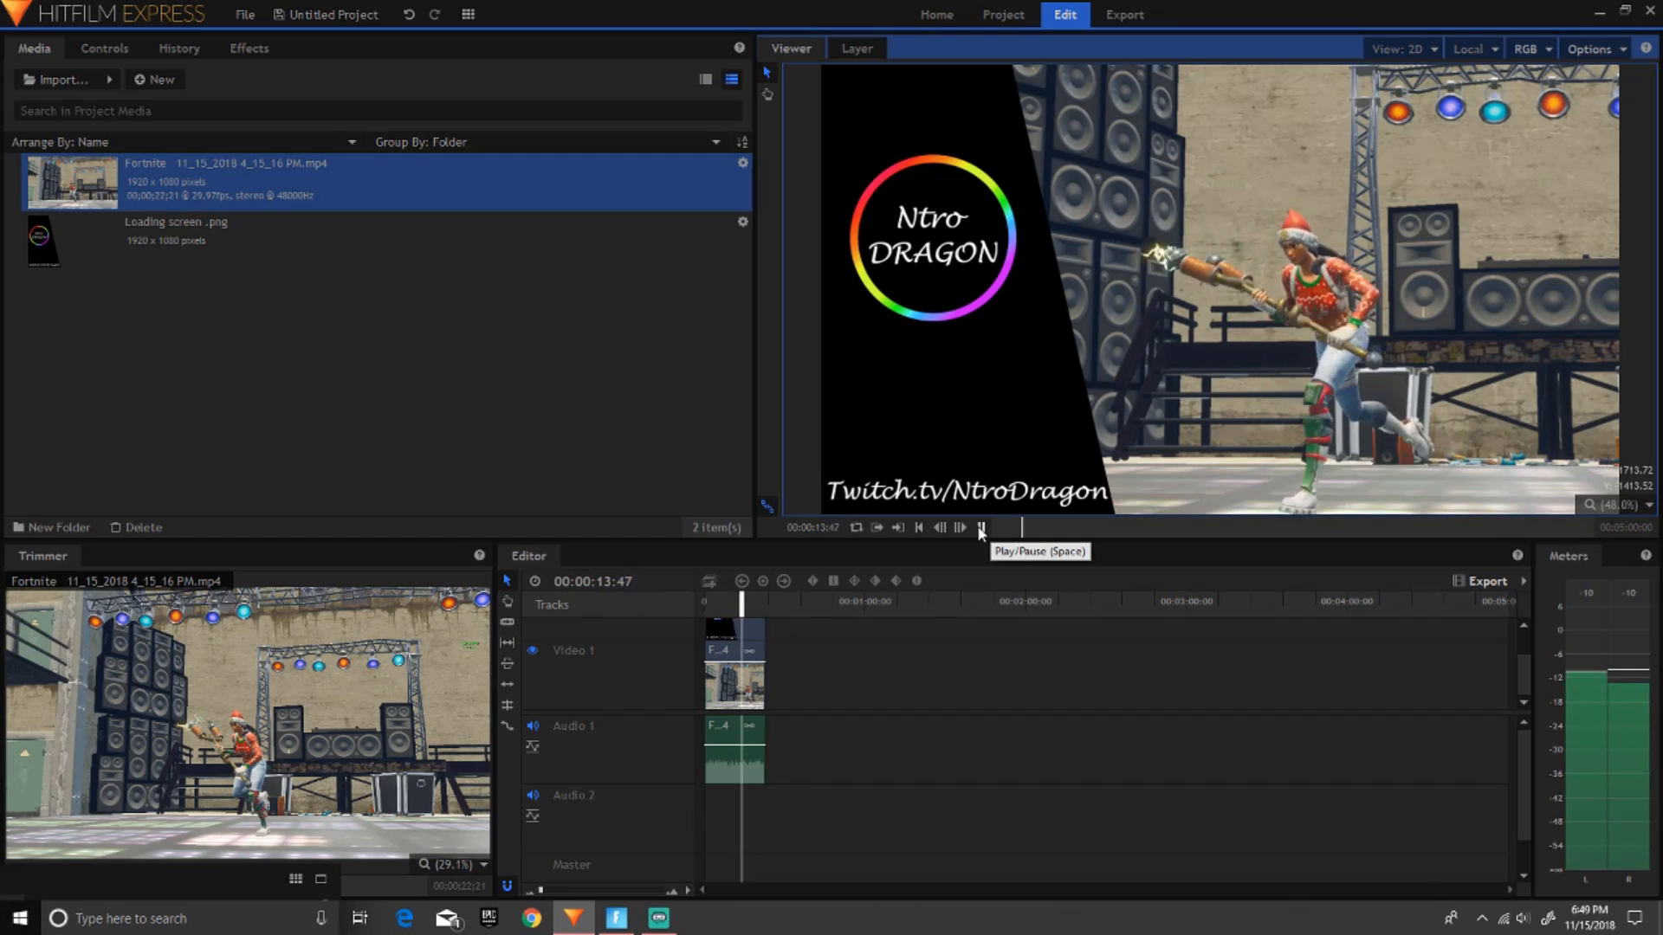
pyautogui.click(982, 529)
pyautogui.moveTo(761, 682); pyautogui.dragTo(747, 643)
pyautogui.scroll(-2, 752, 732)
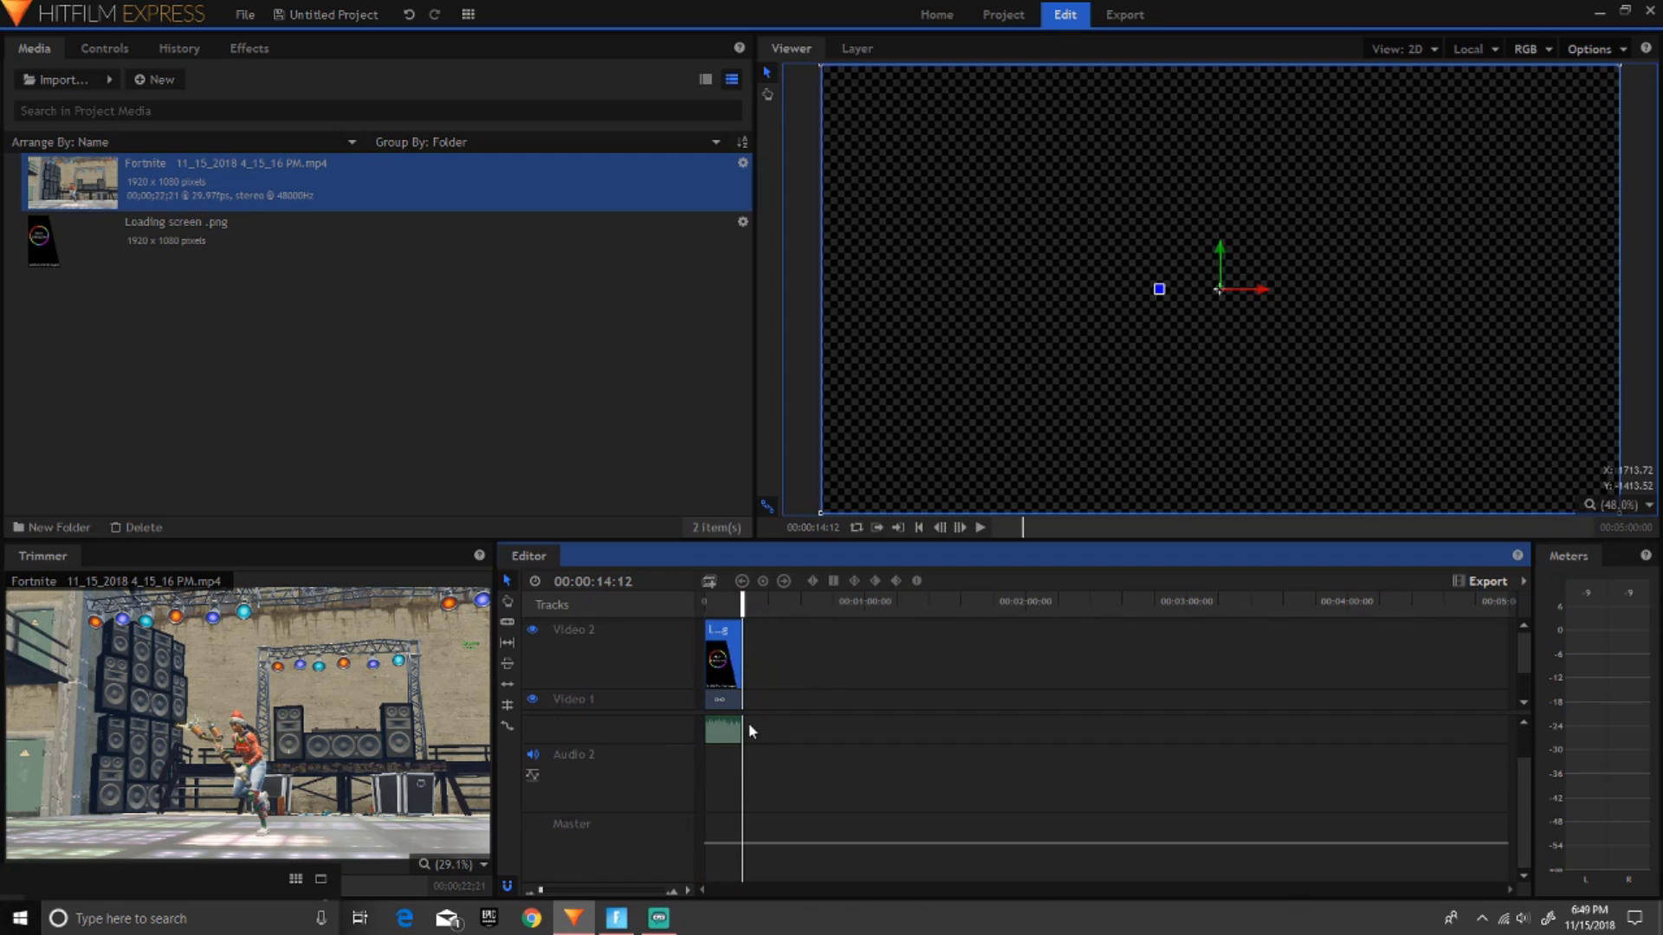
# Mute the Fortnite clip's audio on the Audio 1 track.
pyautogui.scroll(2, 780, 731)
pyautogui.scroll(-2, 762, 663)
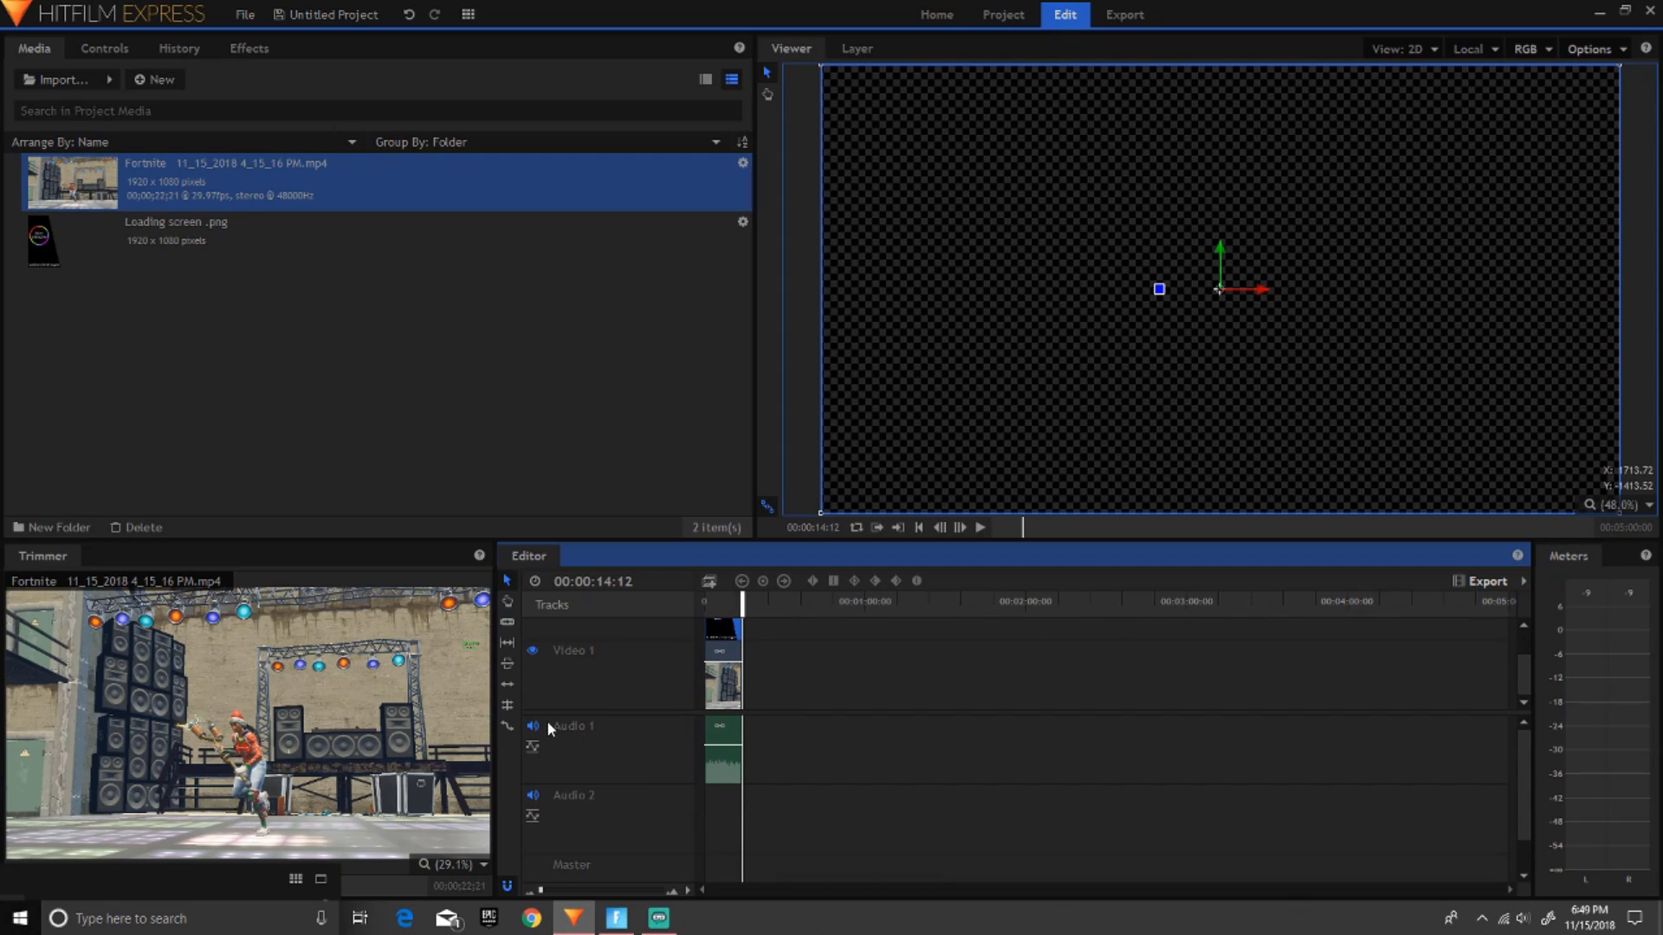
pyautogui.scroll(2, 601, 673)
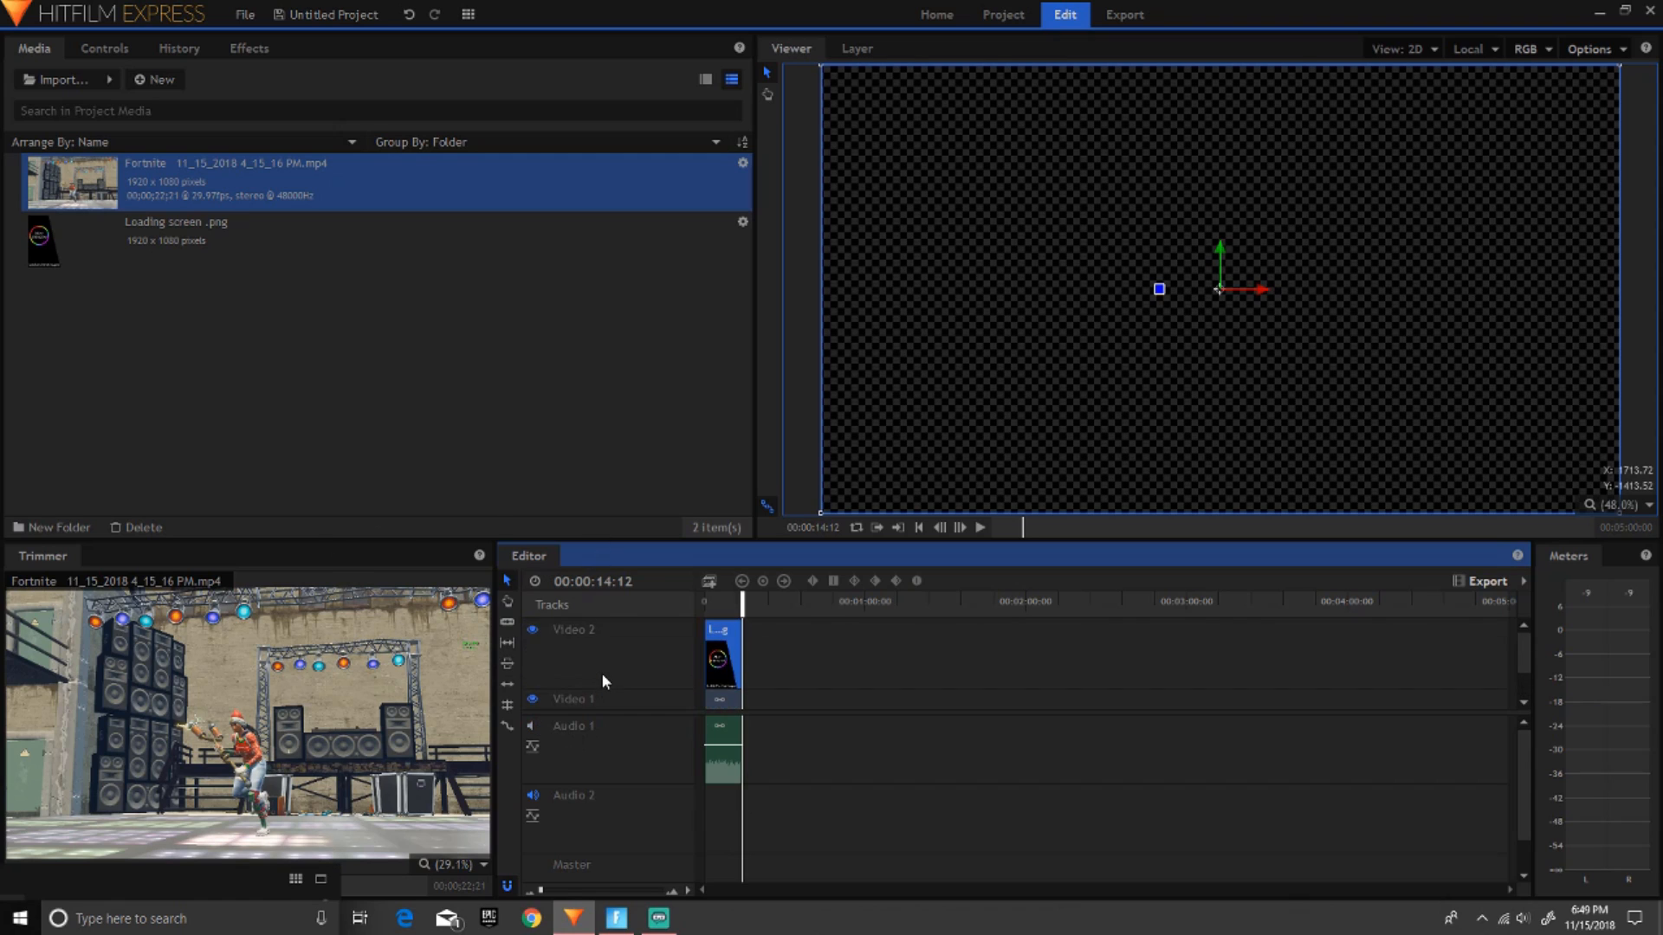
pyautogui.scroll(-2, 601, 673)
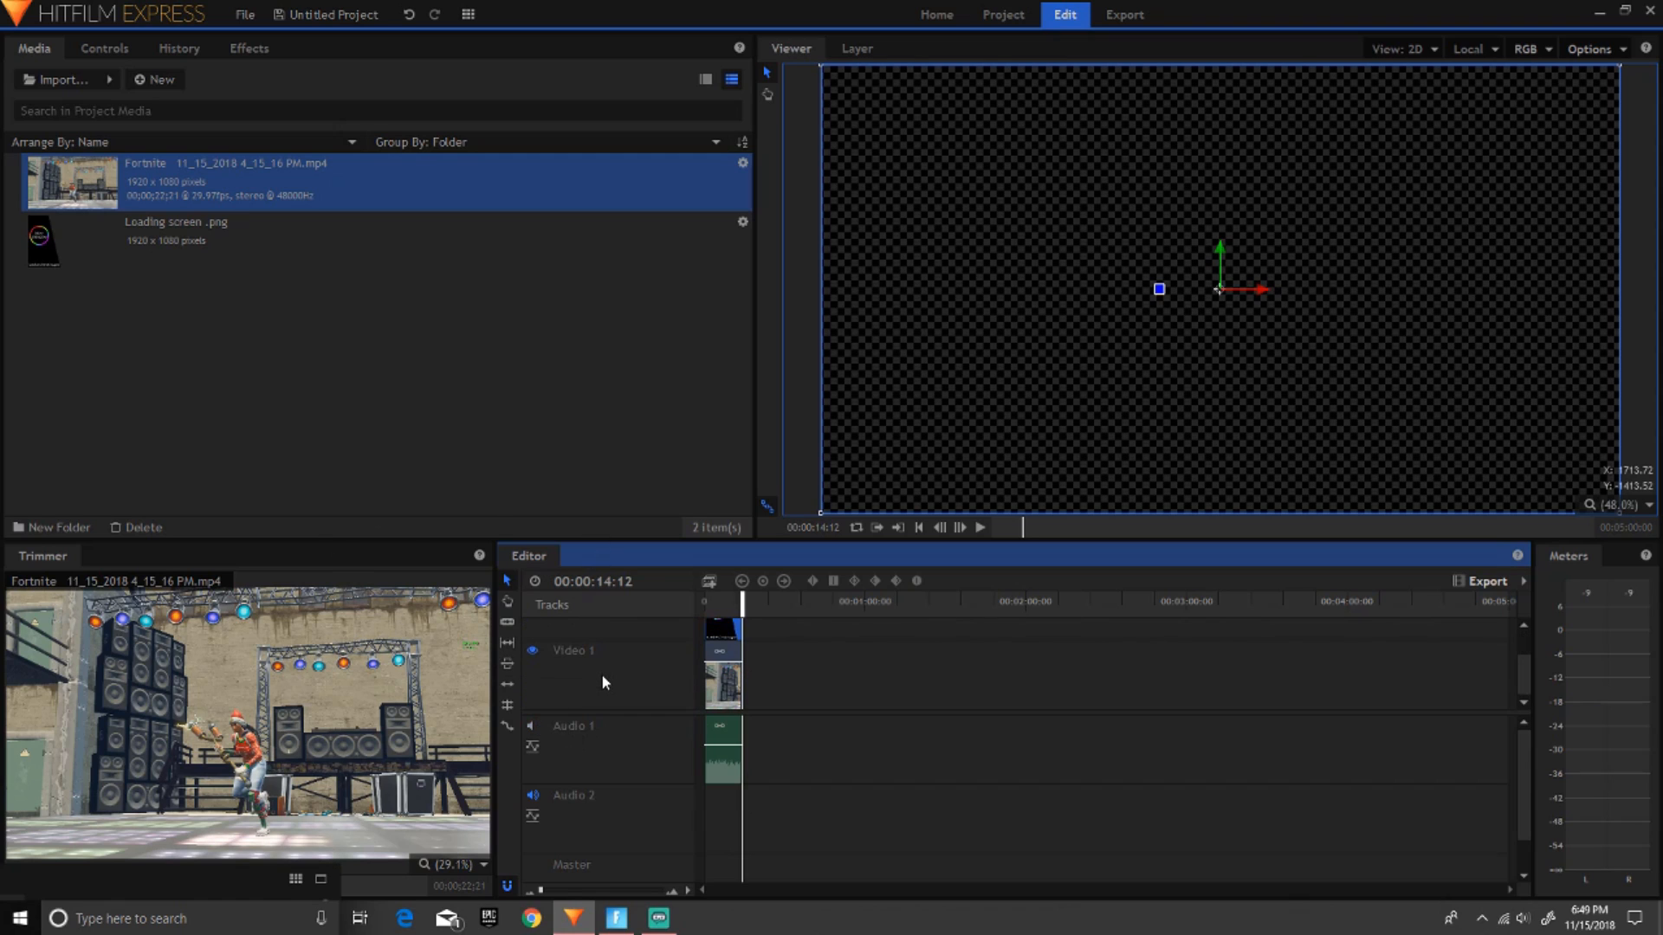
# Import "C H I L L V I B E S Chill & aesthetic music playlist.mp4" from the Downloads folder.
pyautogui.click(56, 79)
pyautogui.scroll(-1, 430, 328)
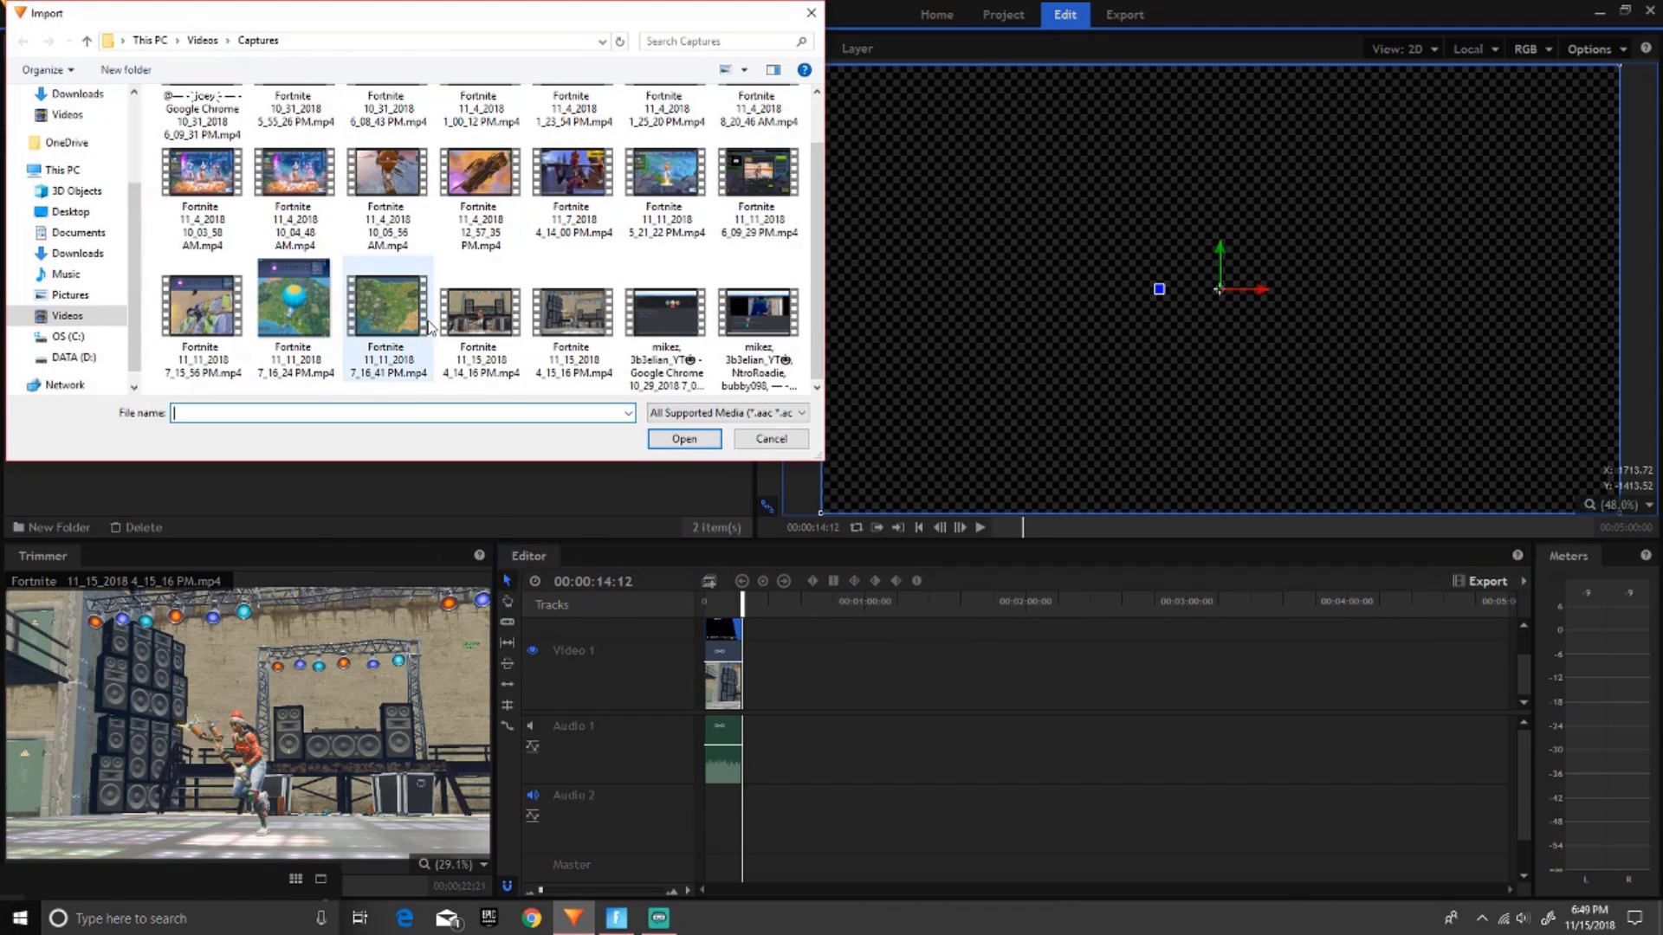
pyautogui.scroll(1, 132, 327)
pyautogui.scroll(1, 459, 305)
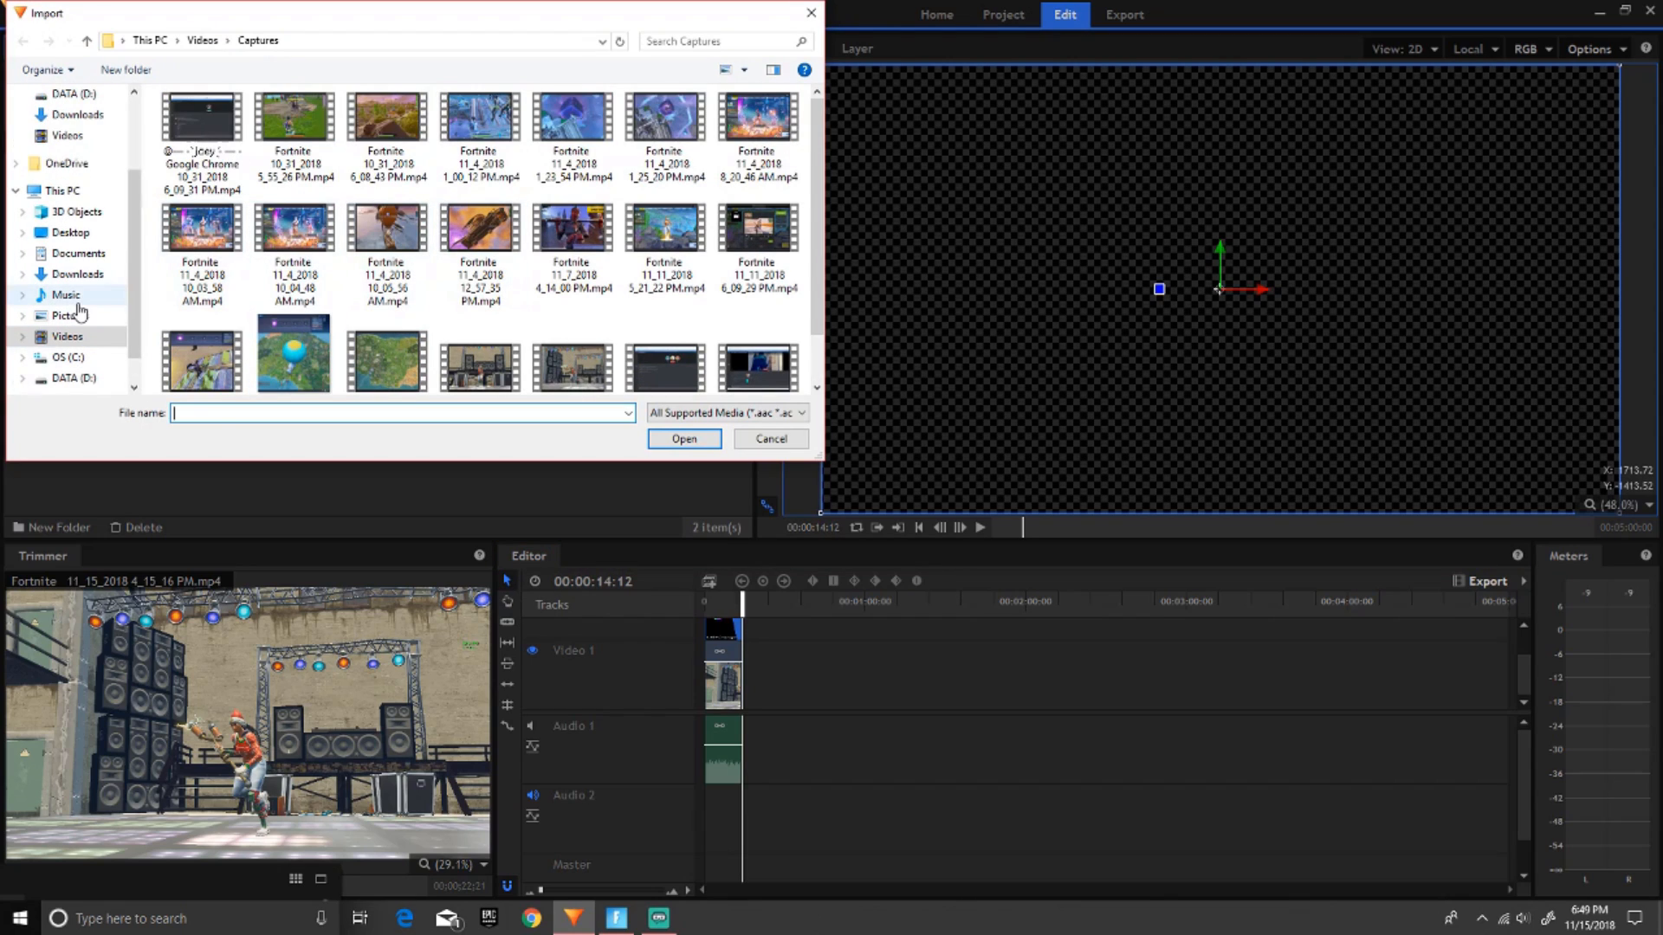
pyautogui.click(66, 336)
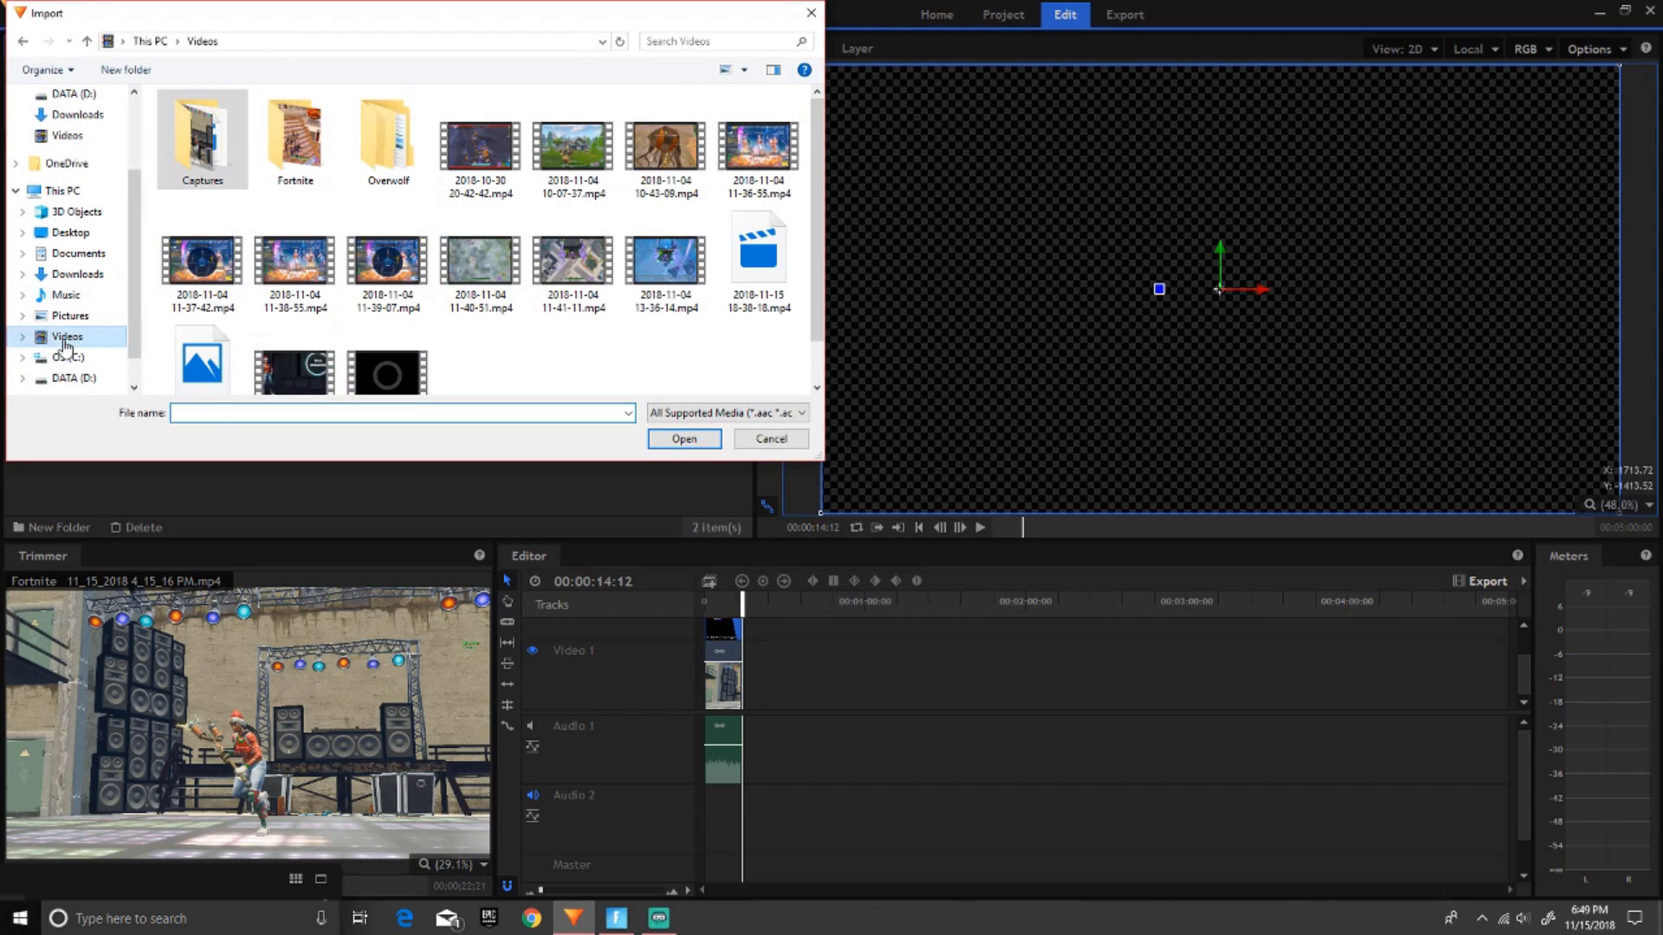
pyautogui.click(80, 275)
pyautogui.scroll(-3, 402, 242)
pyautogui.click(578, 197)
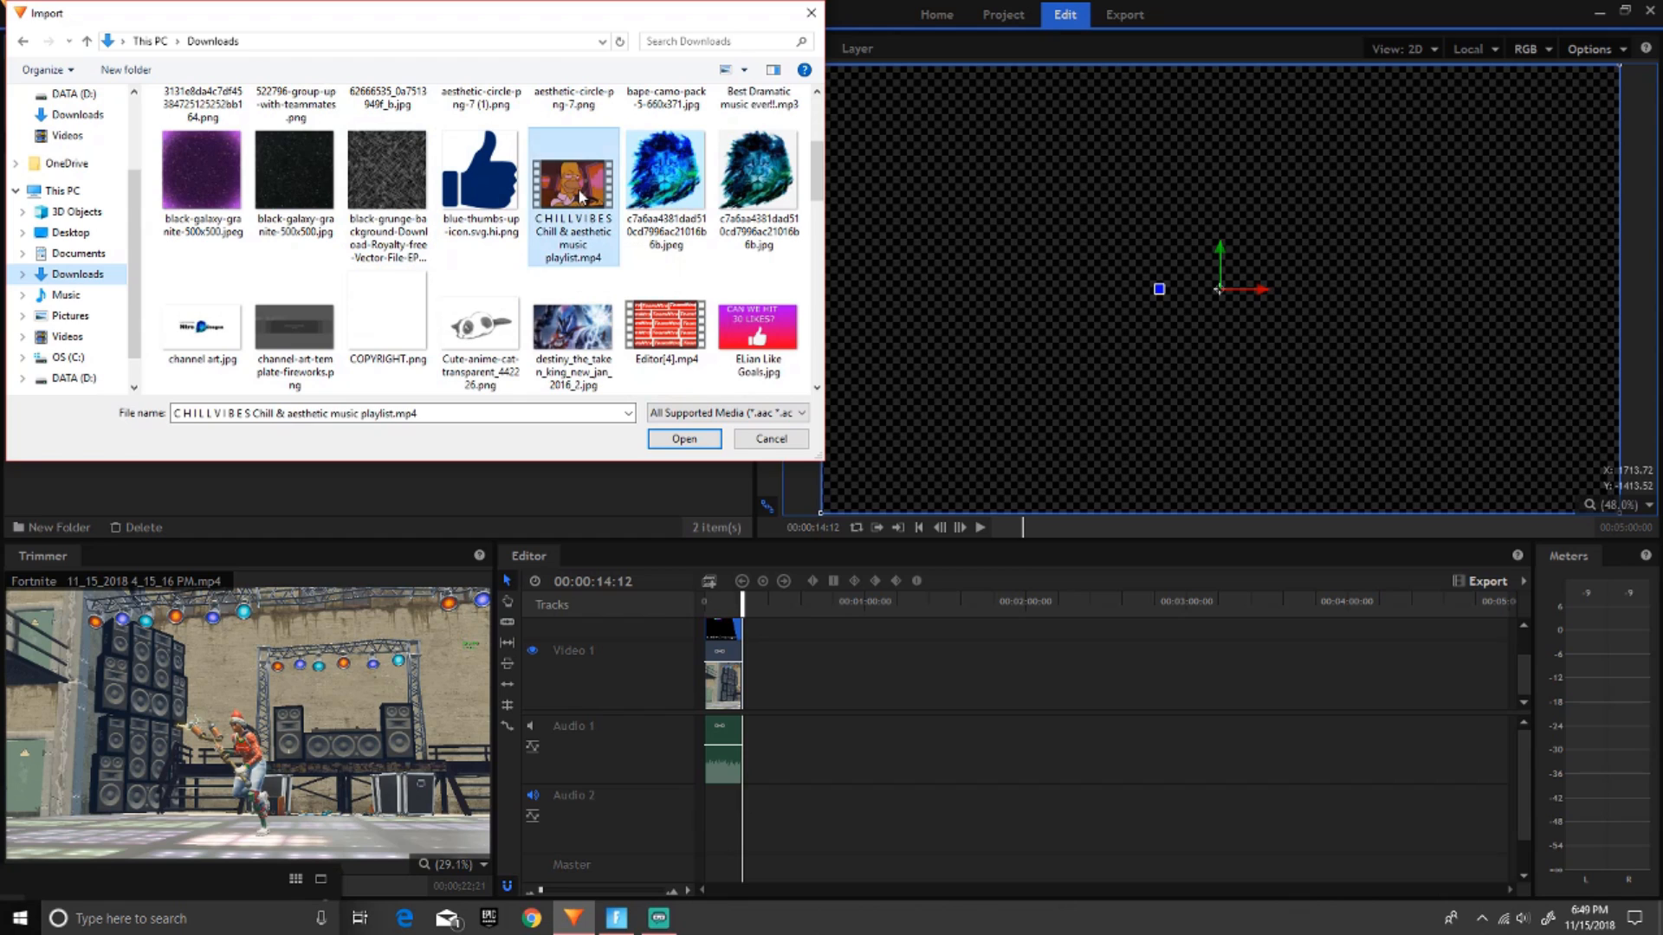
pyautogui.doubleClick(578, 198)
# Place the music playlist clip at the timeline start on a new track above the image and hide its Video 3 track.
pyautogui.moveTo(702, 592); pyautogui.dragTo(710, 666)
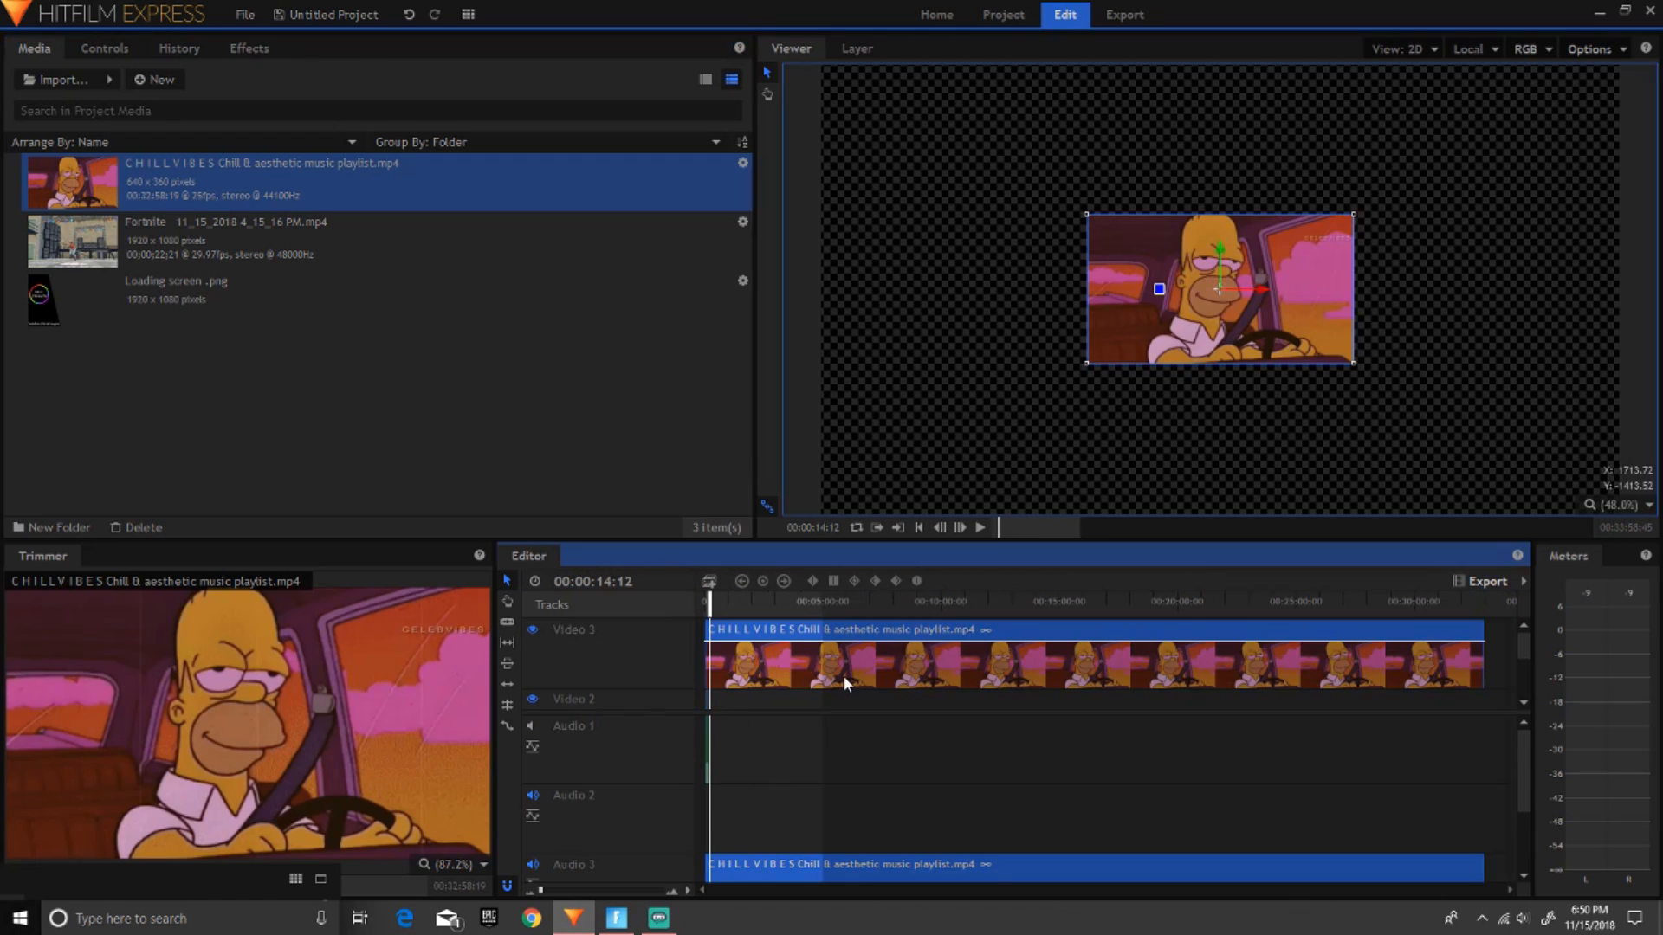
pyautogui.click(533, 631)
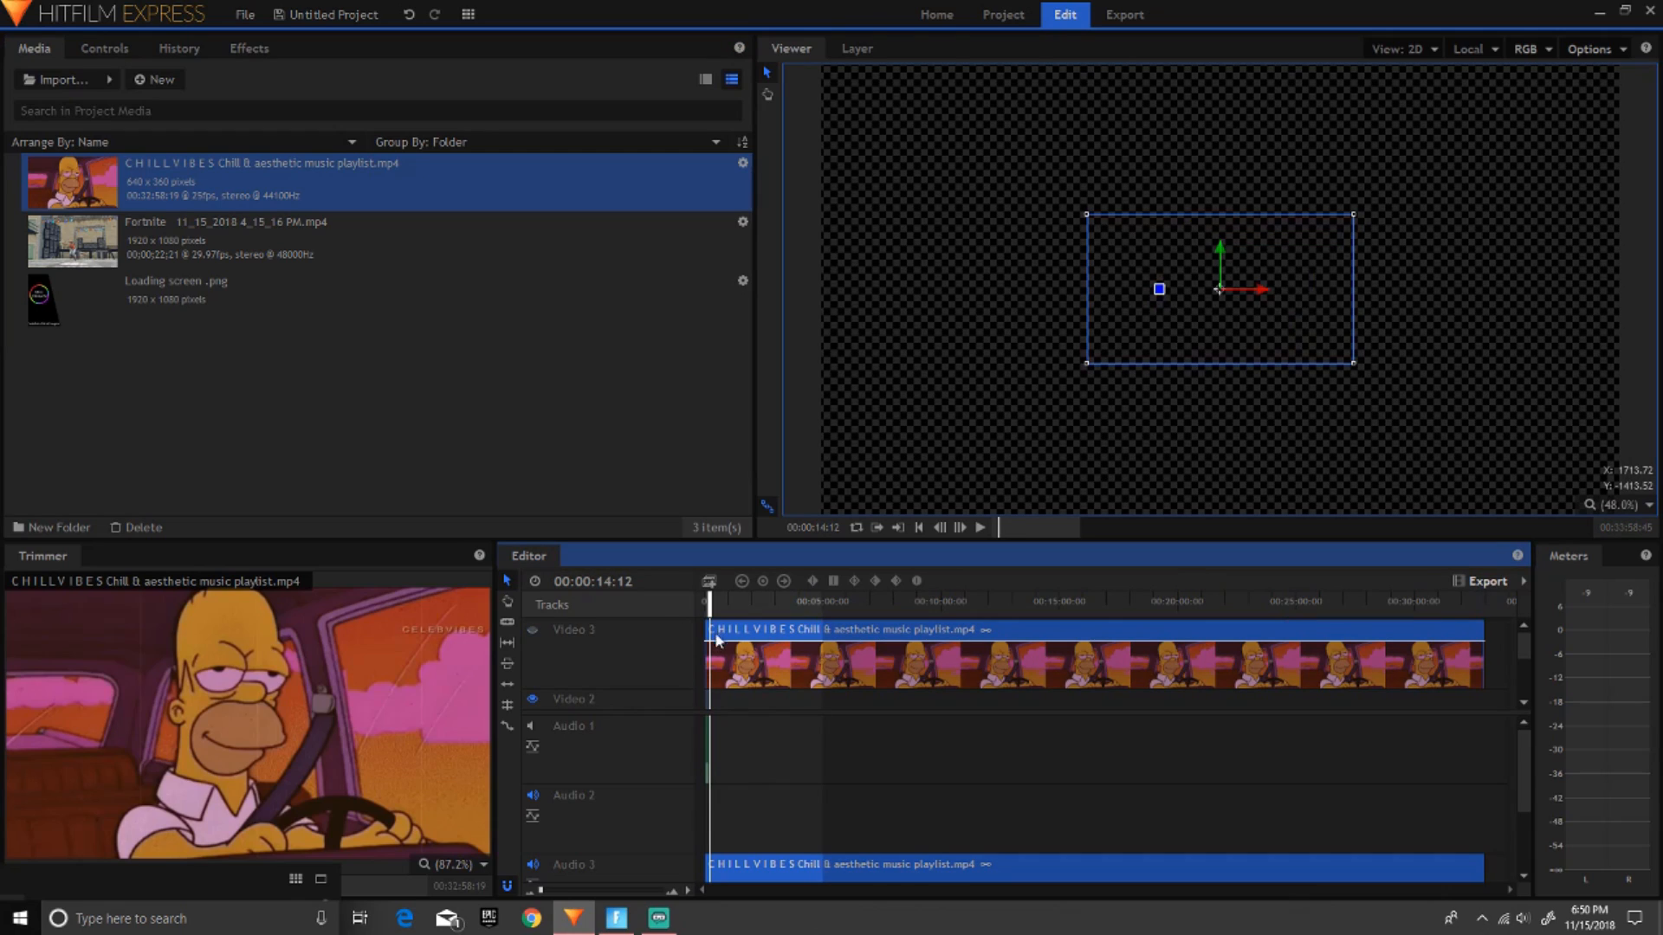
pyautogui.scroll(-2, 738, 654)
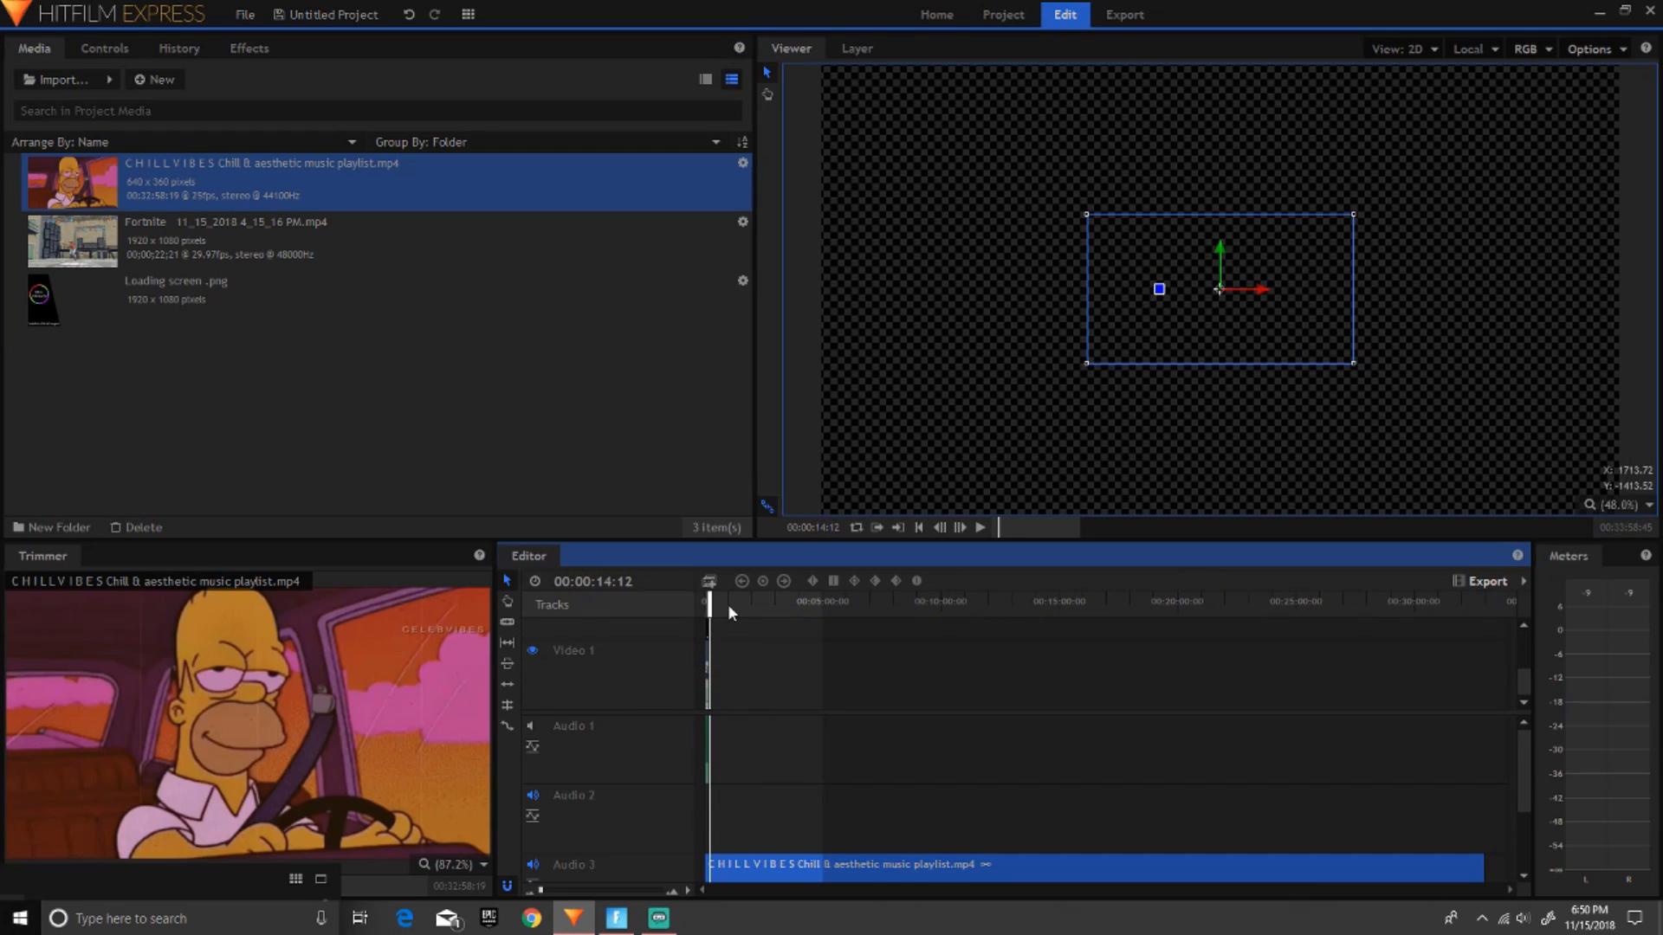
# Play the timeline from the start to check the loading screen with the background music.
pyautogui.click(915, 529)
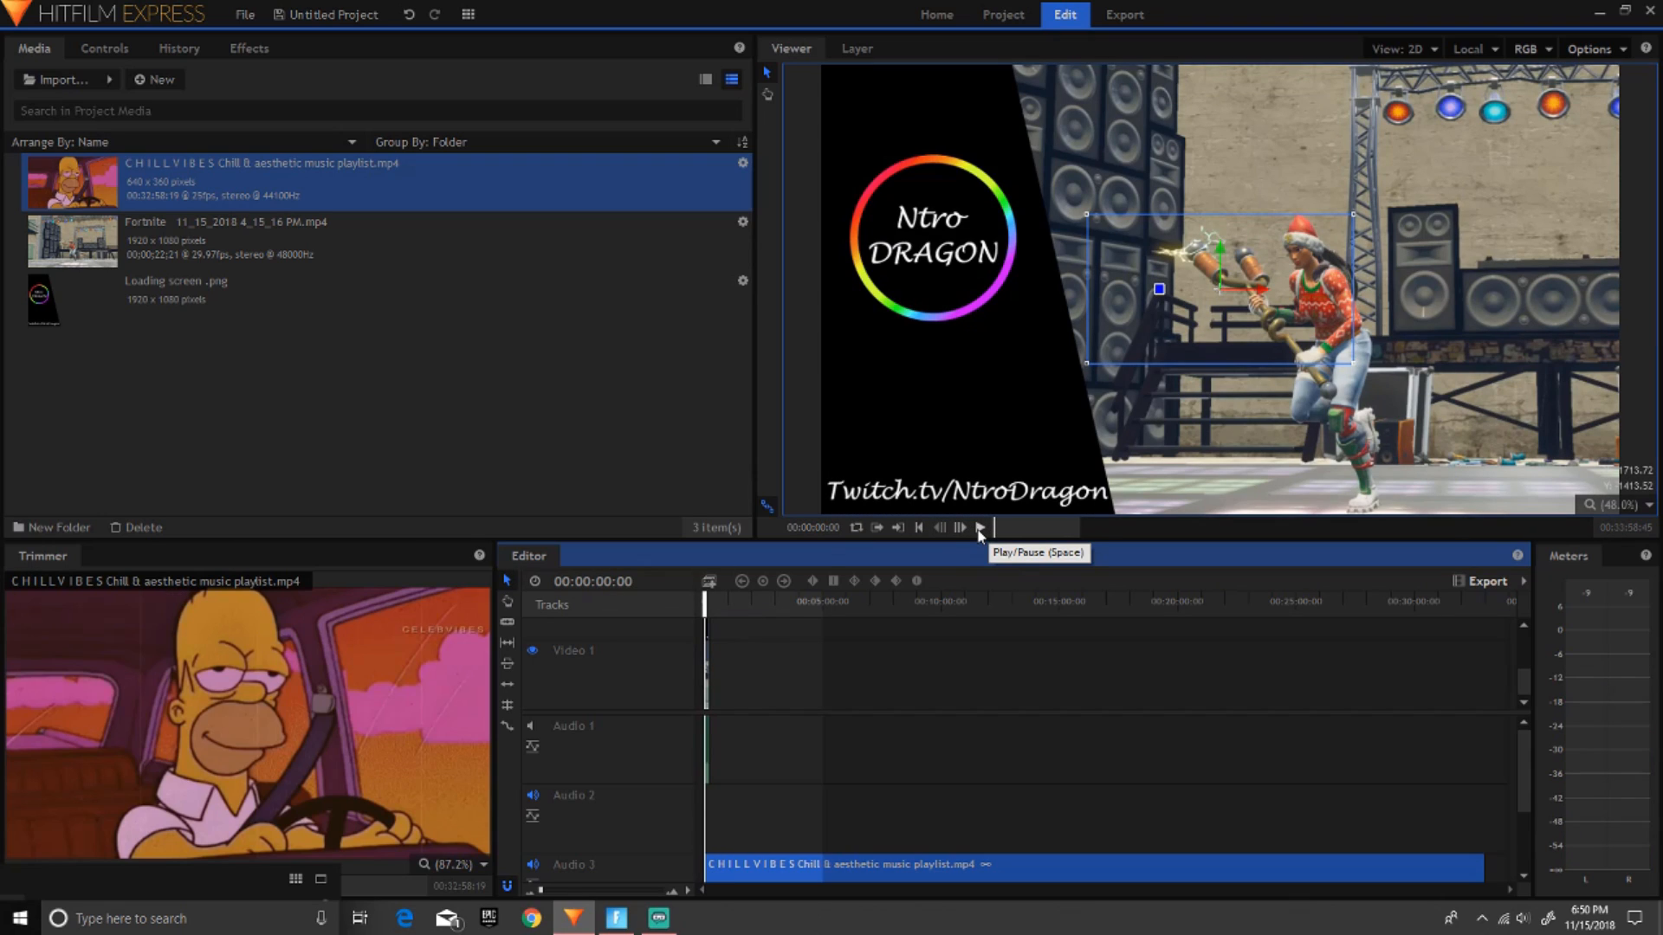
pyautogui.click(979, 528)
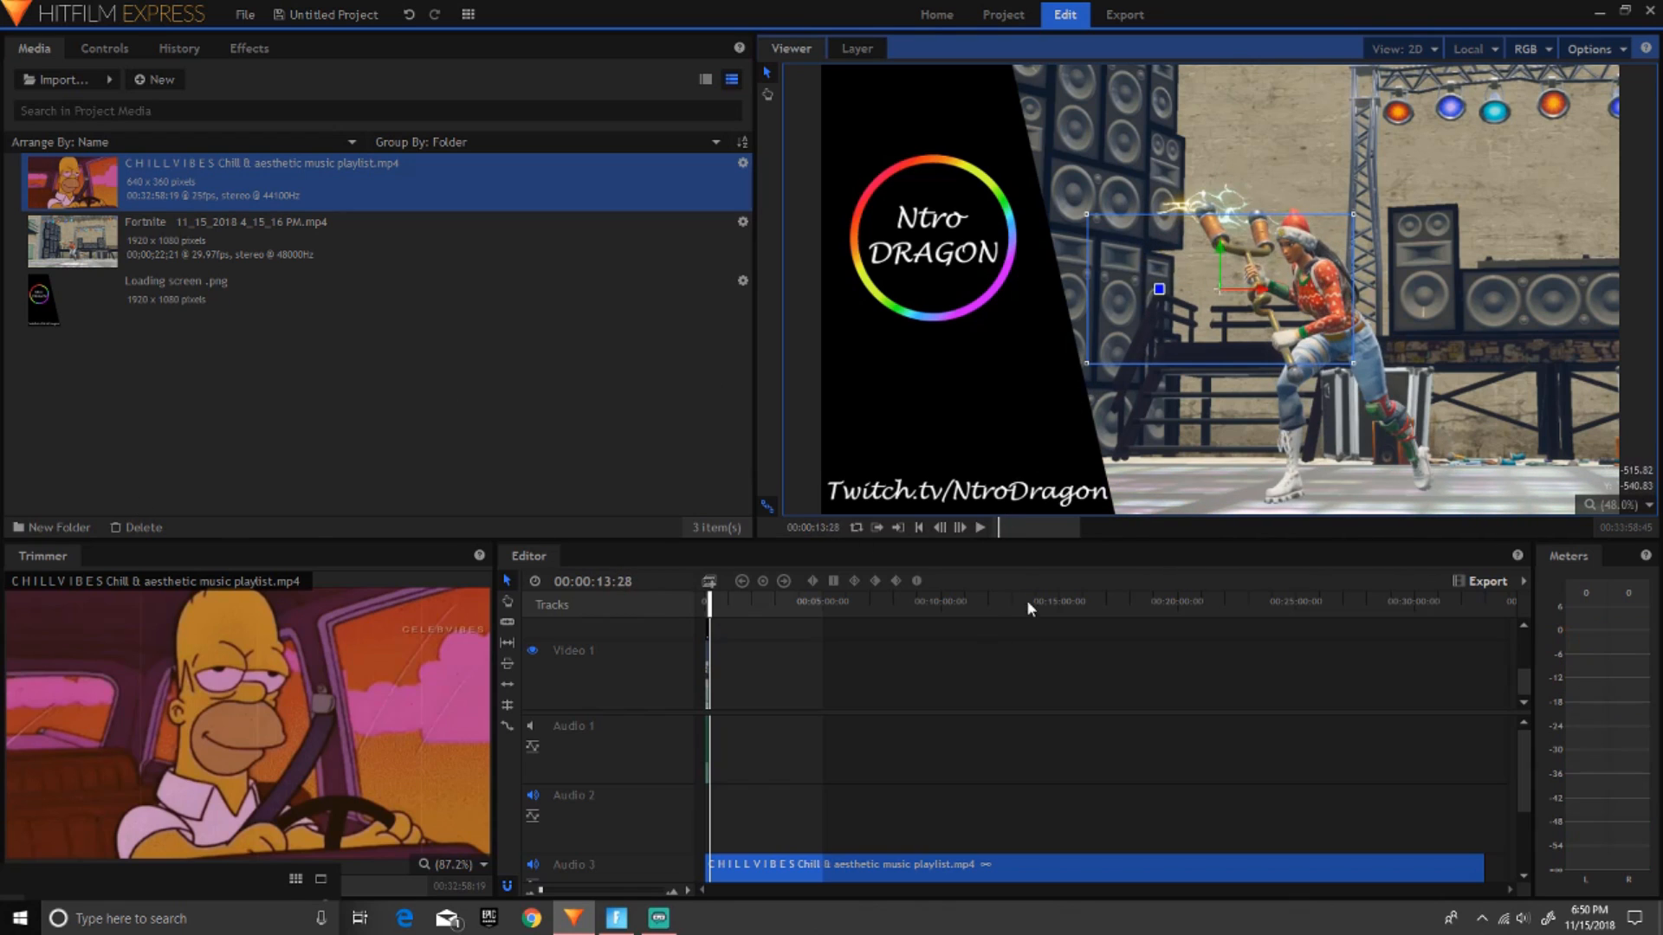
pyautogui.click(1145, 640)
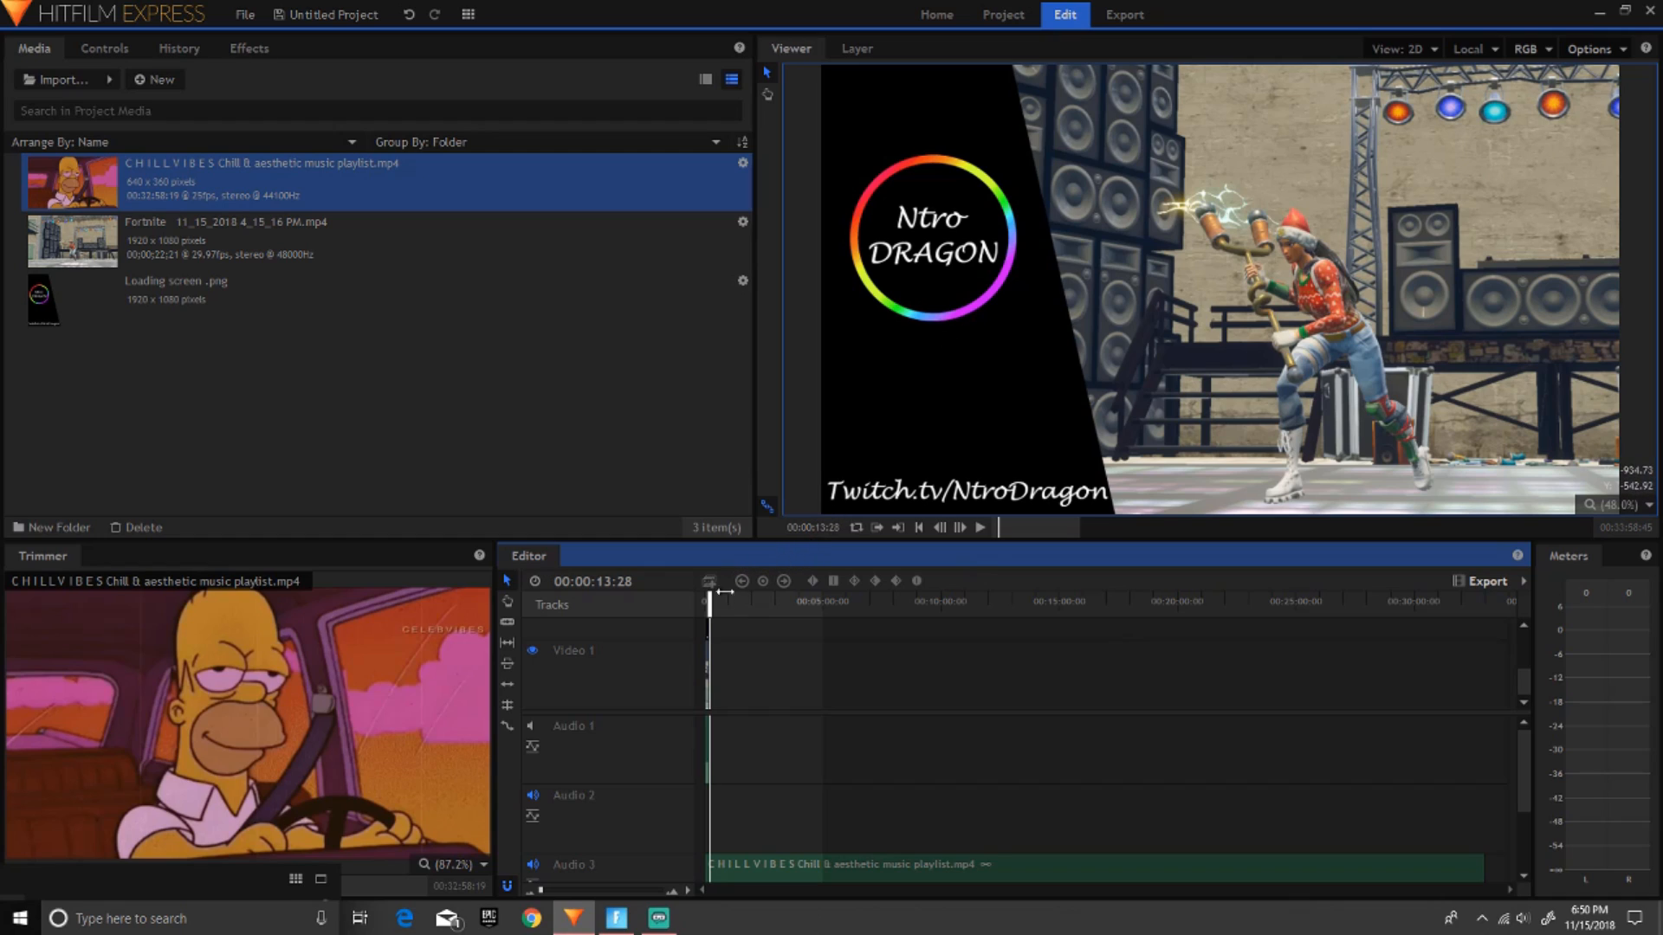
# Switch to Streamlabs OBS.
pyautogui.moveTo(656, 920)
pyautogui.click(671, 923)
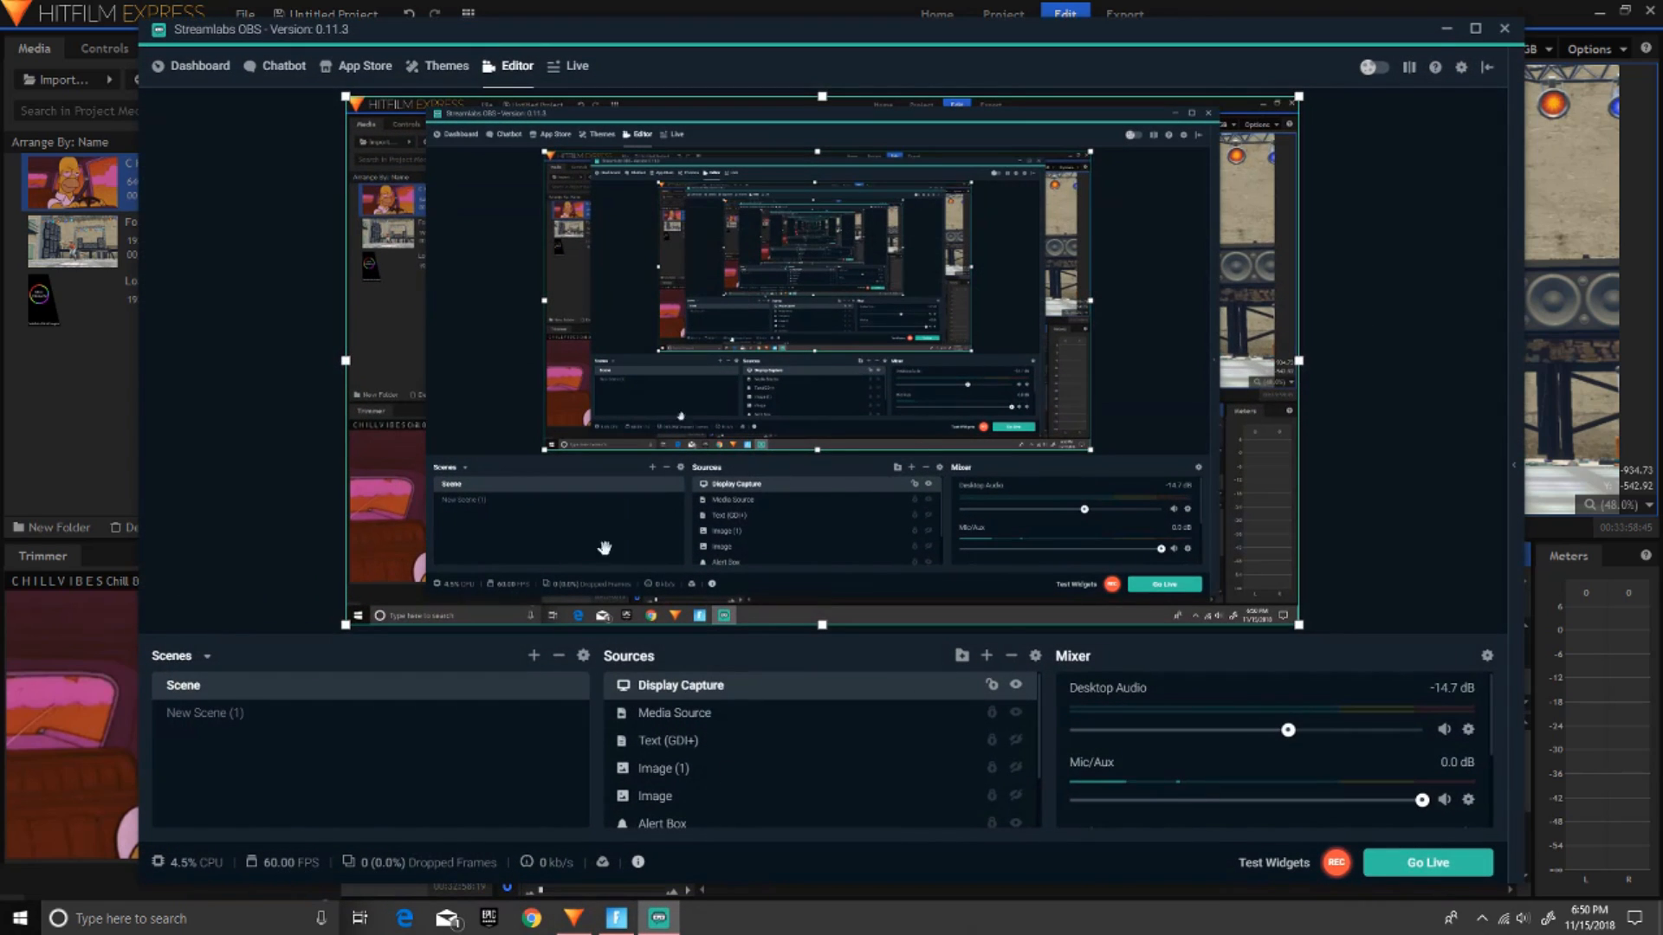